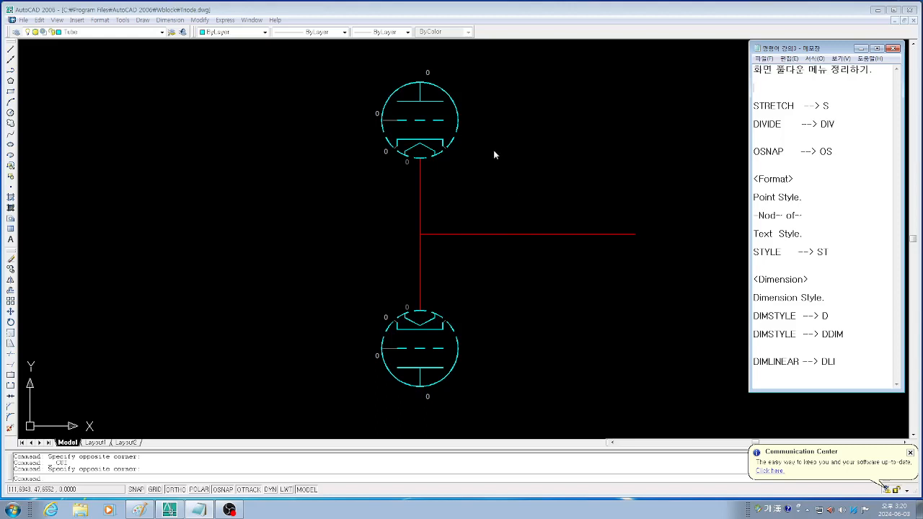
Display the Modify II toolbar from the ACAD toolbar group and close it again
click(482, 13)
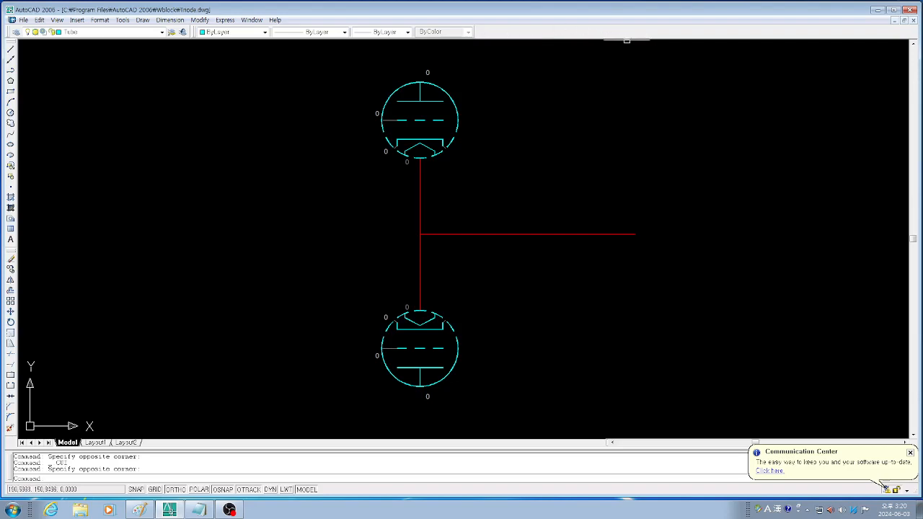
right_click(649, 35)
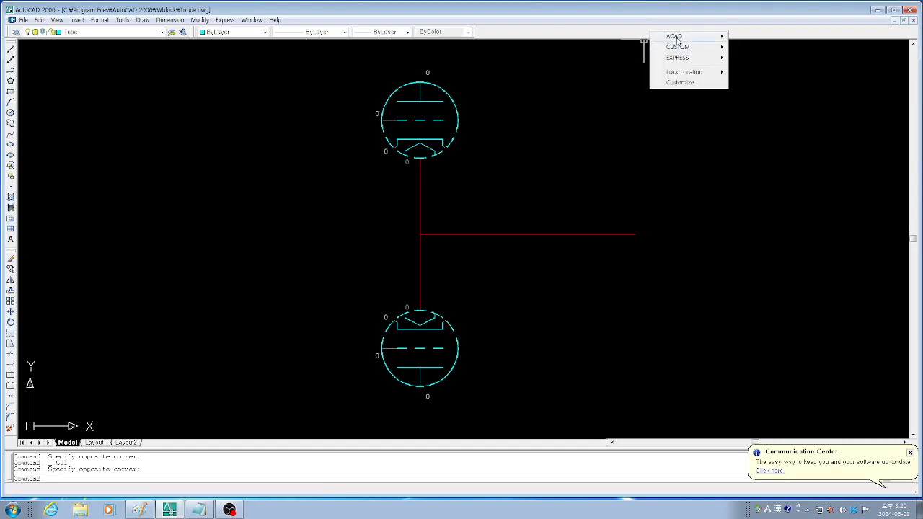
mouse_move(684, 40)
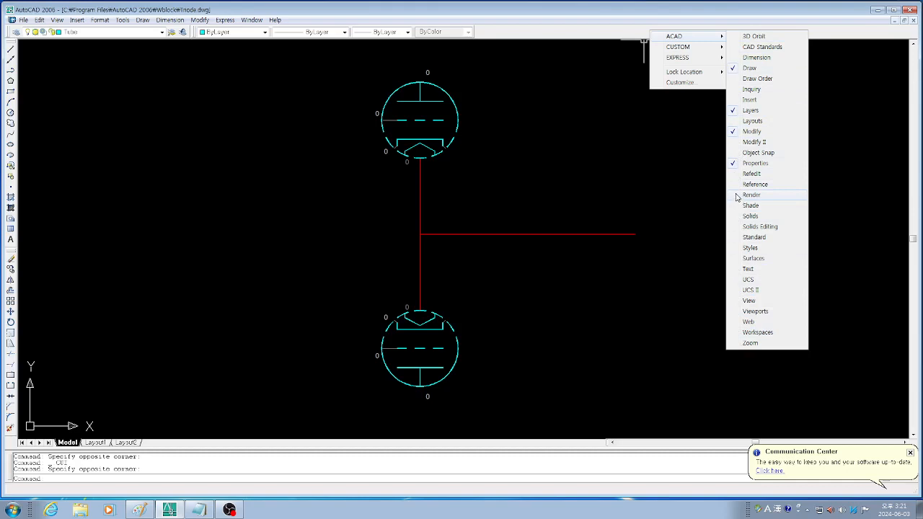
click(750, 142)
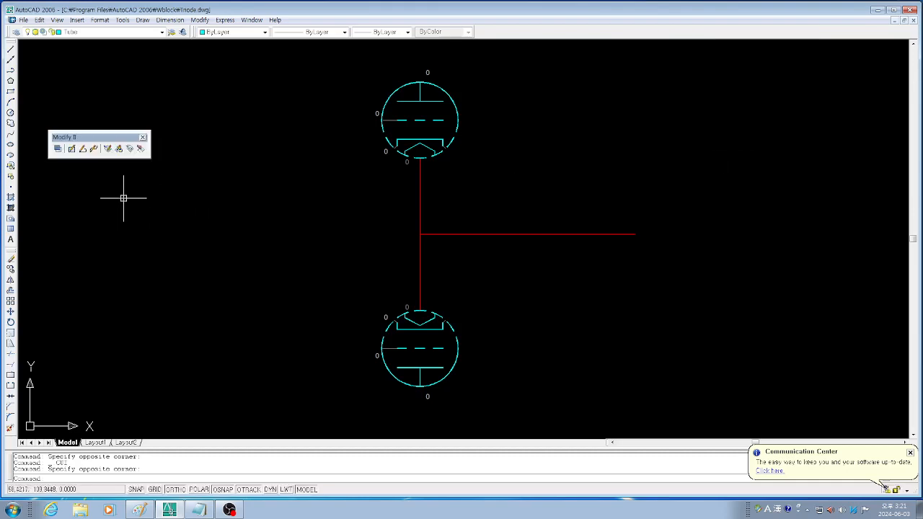
click(142, 139)
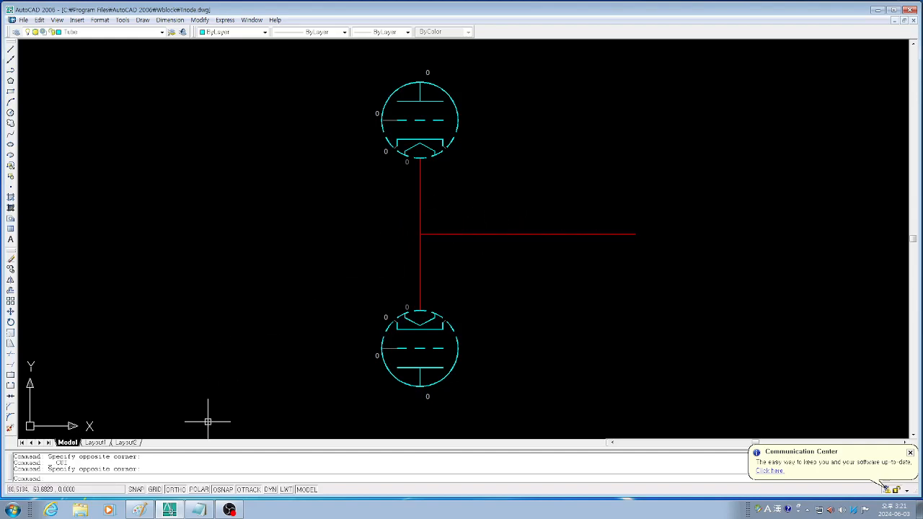
Check the OSNAP entry in the Notepad notes and enable the Midpoint object snap in the AutoCAD drafting settings
click(199, 510)
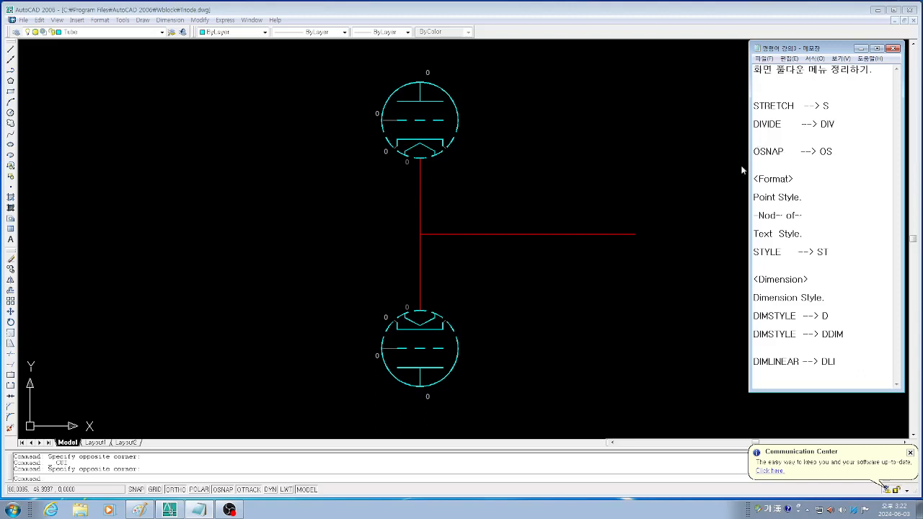
click(786, 151)
click(50, 476)
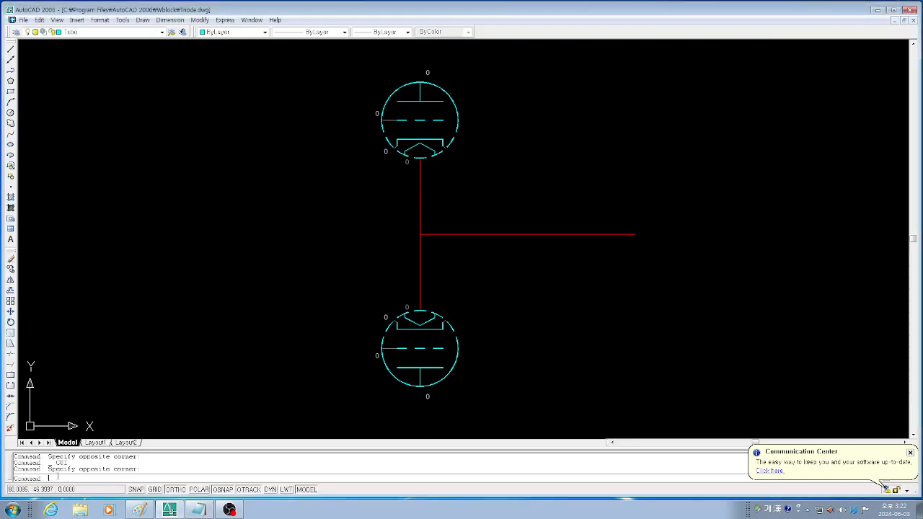
text(os)
key(Return)
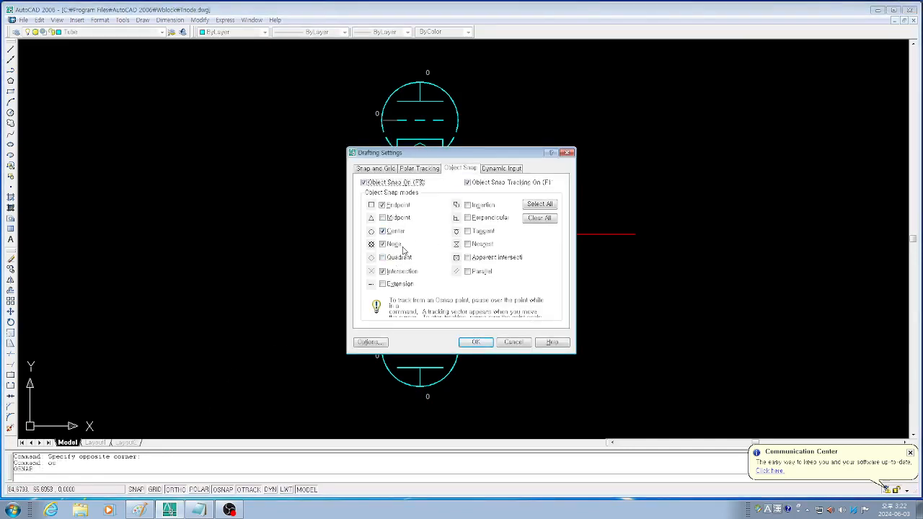
click(383, 218)
click(476, 342)
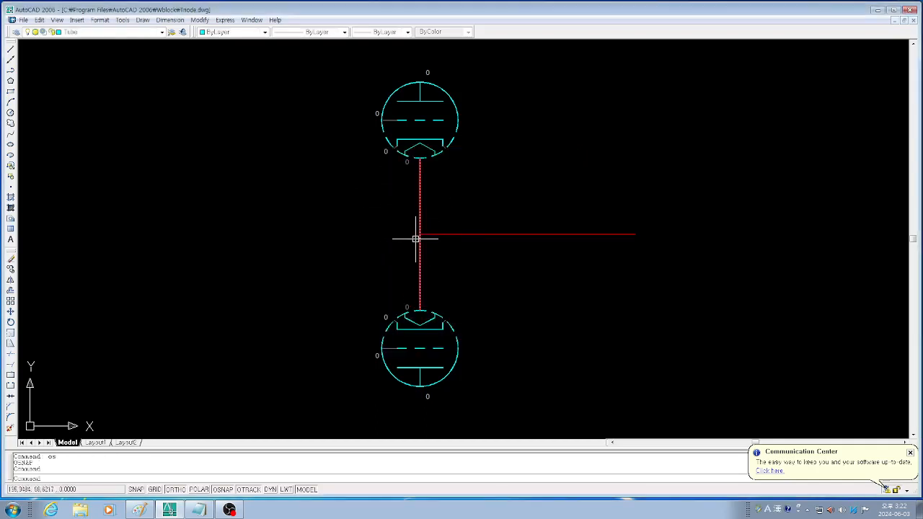
Draw a horizontal line leftward from the midpoint of the vertical red line
text(l)
key(Return)
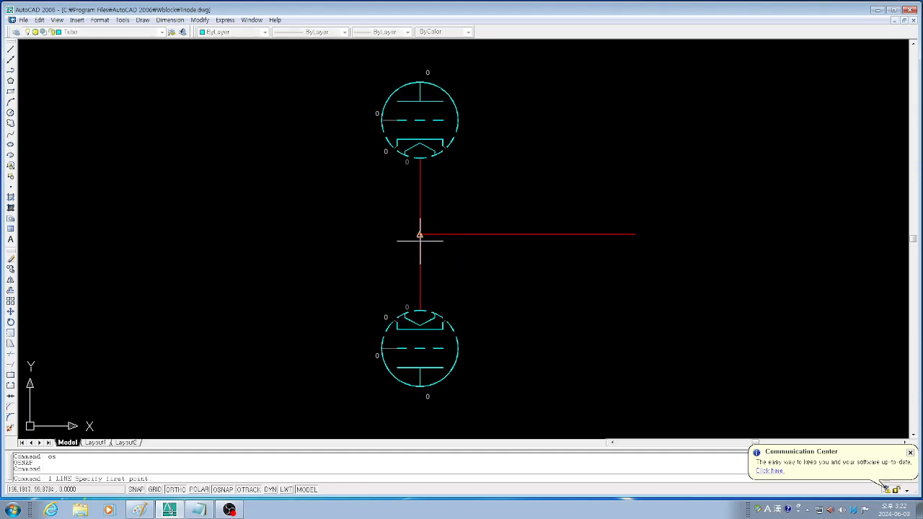
click(419, 233)
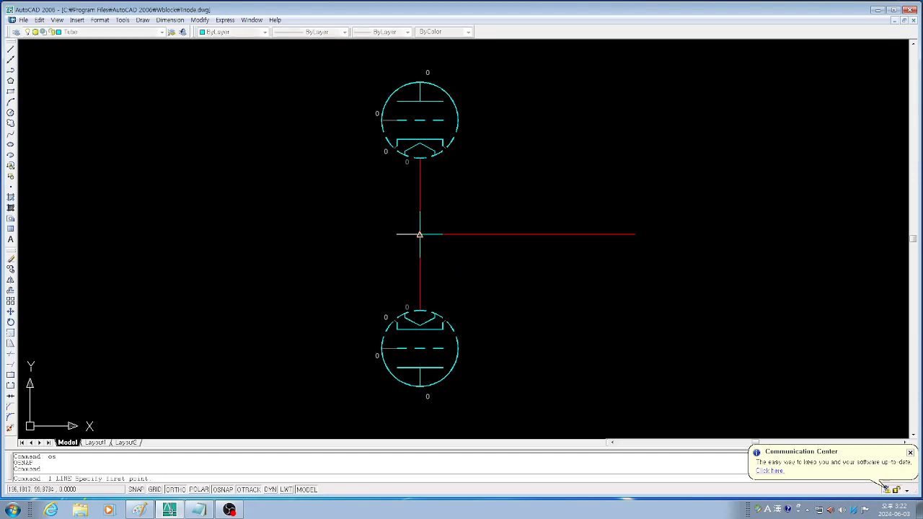
click(285, 253)
key(Return)
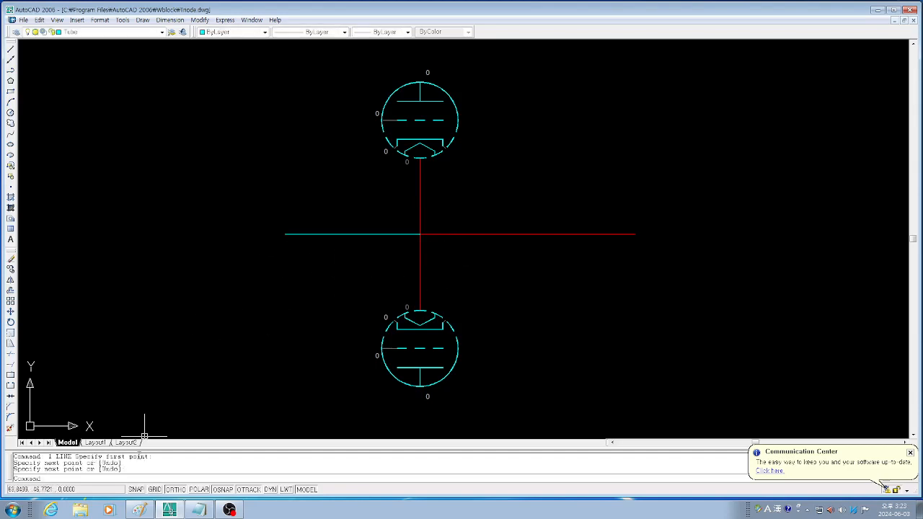
Review the active object snap modes in the drafting settings
text(d: os)
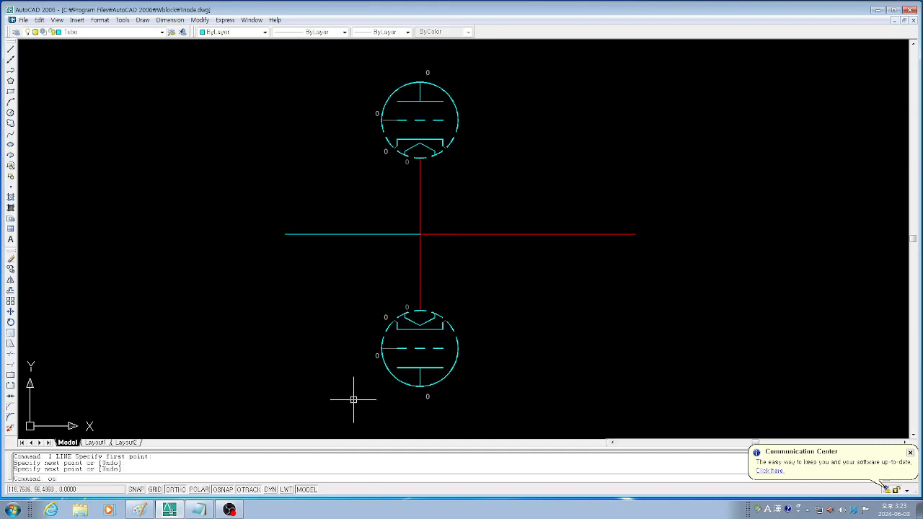
key(Return)
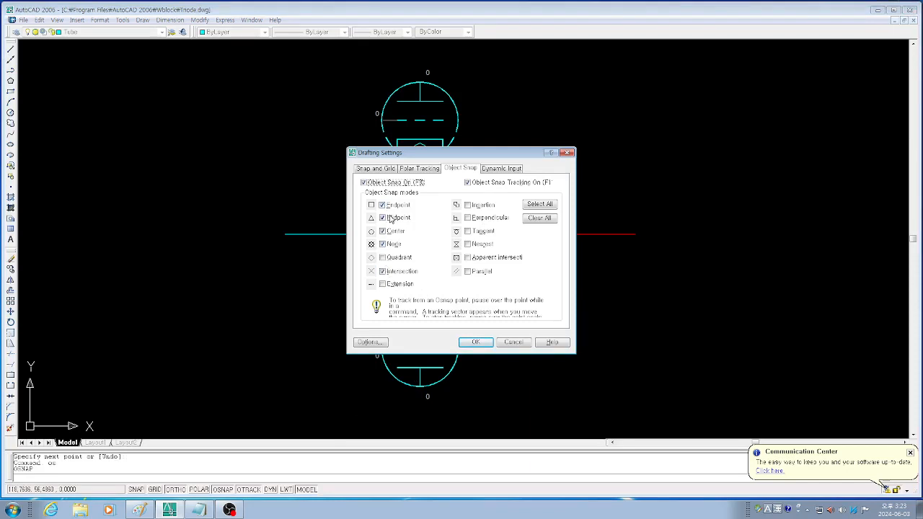
click(482, 346)
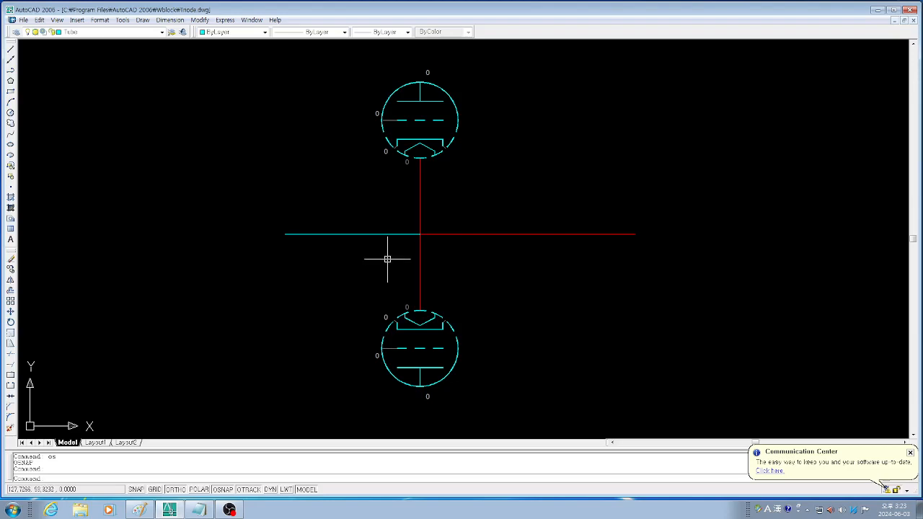
Erase the cyan horizontal line extending left from the vertical red line
text(e)
key(Return)
click(393, 257)
click(348, 200)
key(Return)
Erase the whole upper triode symbol with its 0 labels, keeping the red lines
key(Return)
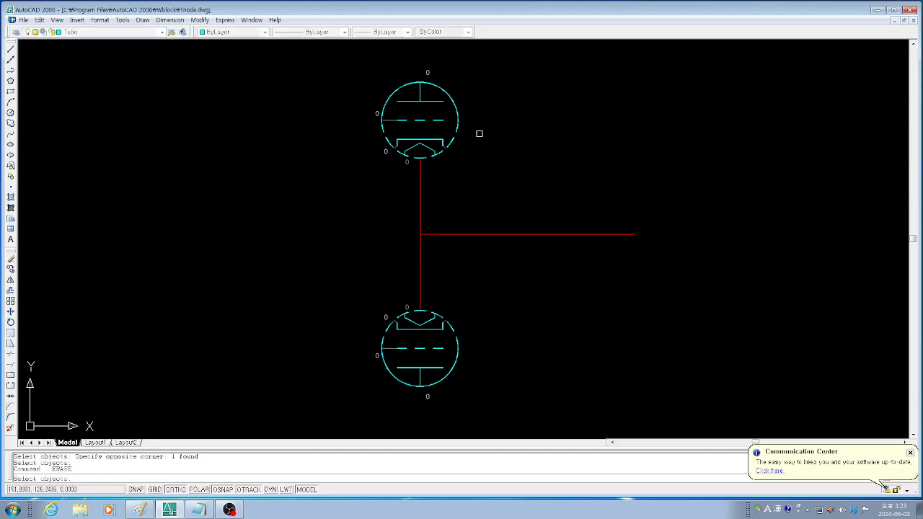
click(478, 133)
click(312, 60)
key(Return)
key(Return)
click(458, 154)
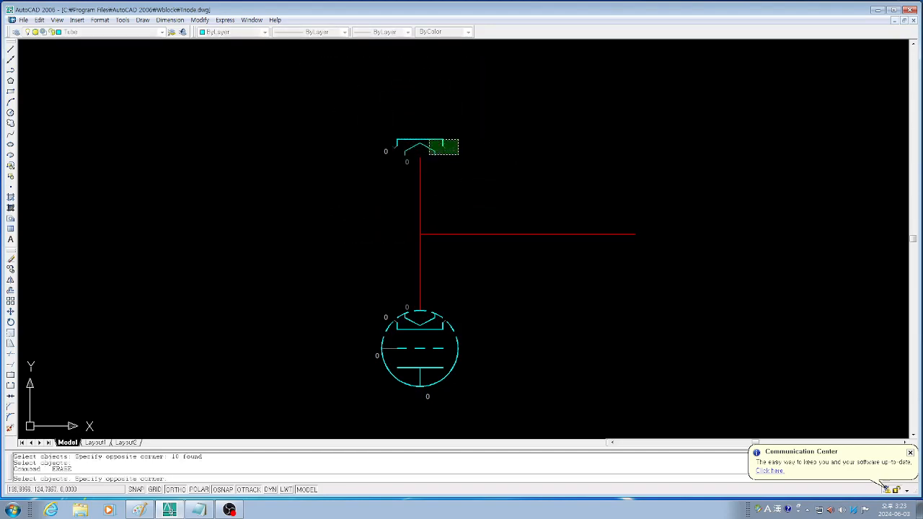
click(422, 131)
key(Return)
key(Return)
click(414, 171)
click(368, 132)
key(Return)
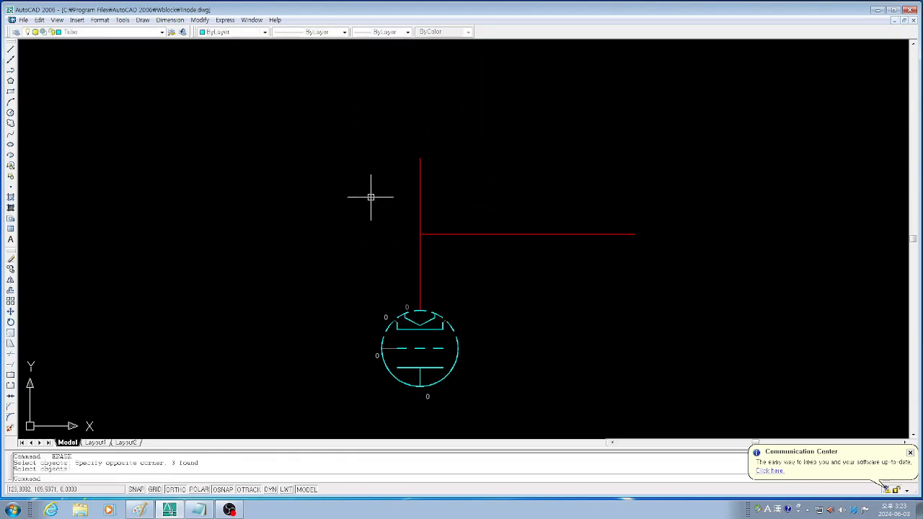
Erase the lower triode symbol and its labels with a window selection, keeping the red lines
text(e)
key(Return)
click(346, 418)
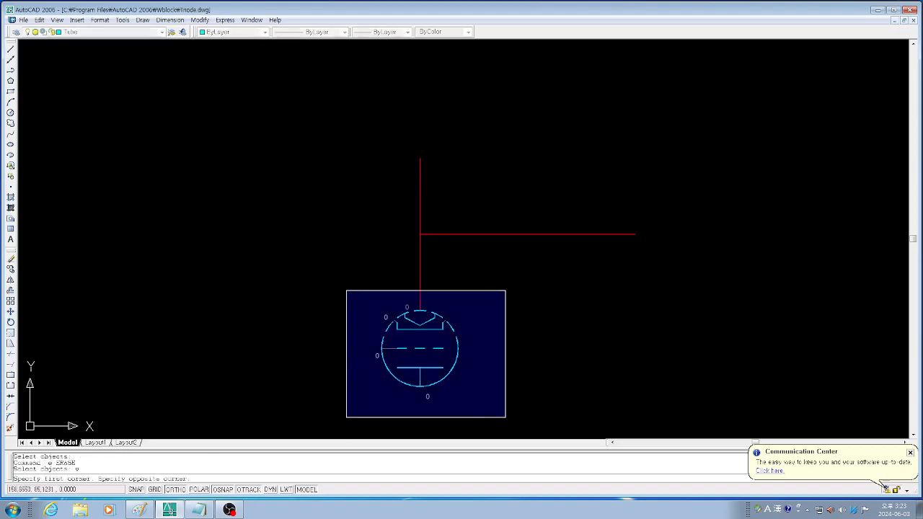
click(512, 291)
key(Return)
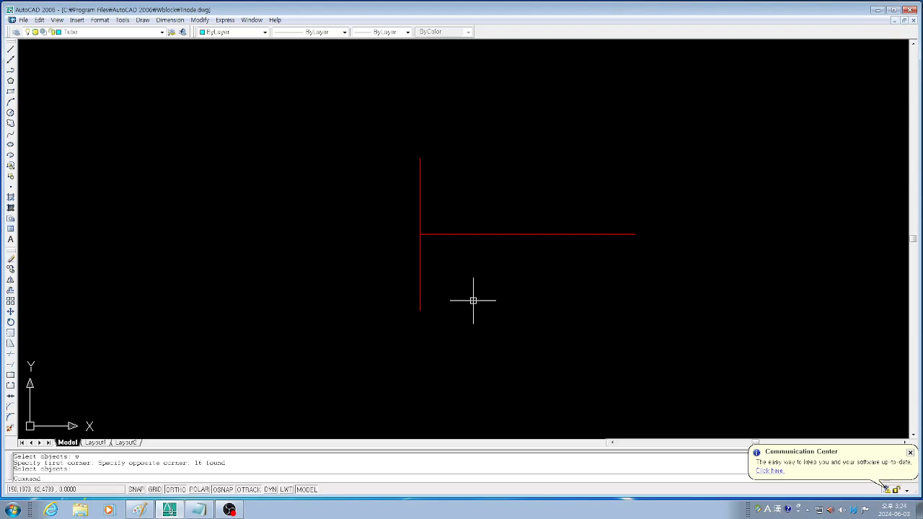
Insert the Triode-S drawing from the Wblock folder at the vertical red line's midpoint, using scale factor 1 in X and Y
text(i)
key(Return)
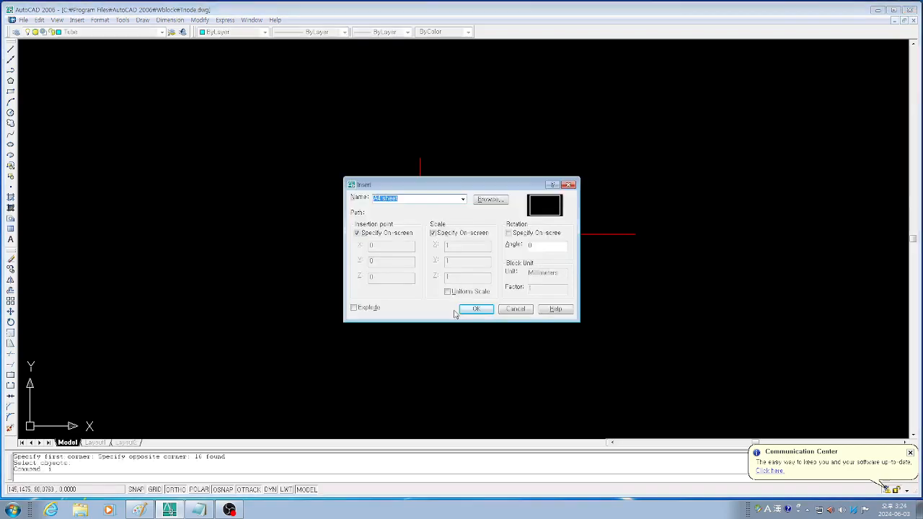
click(485, 199)
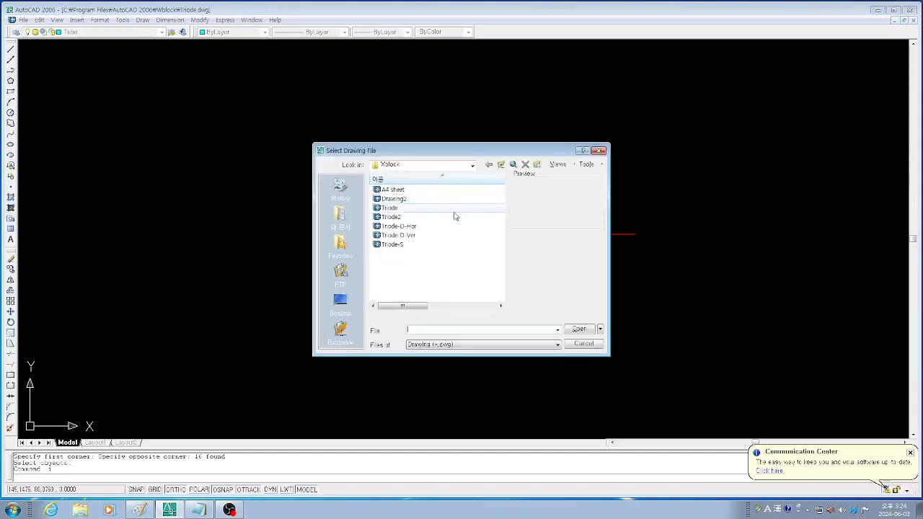
click(390, 245)
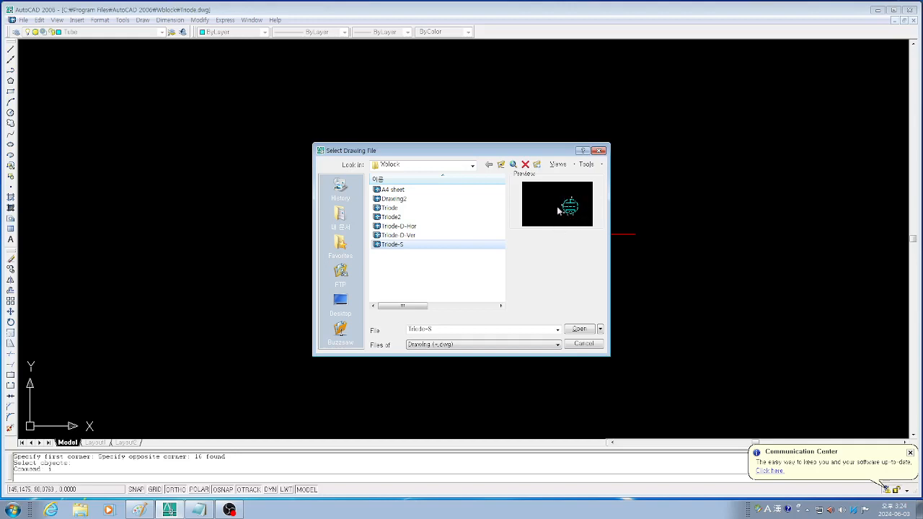
click(586, 331)
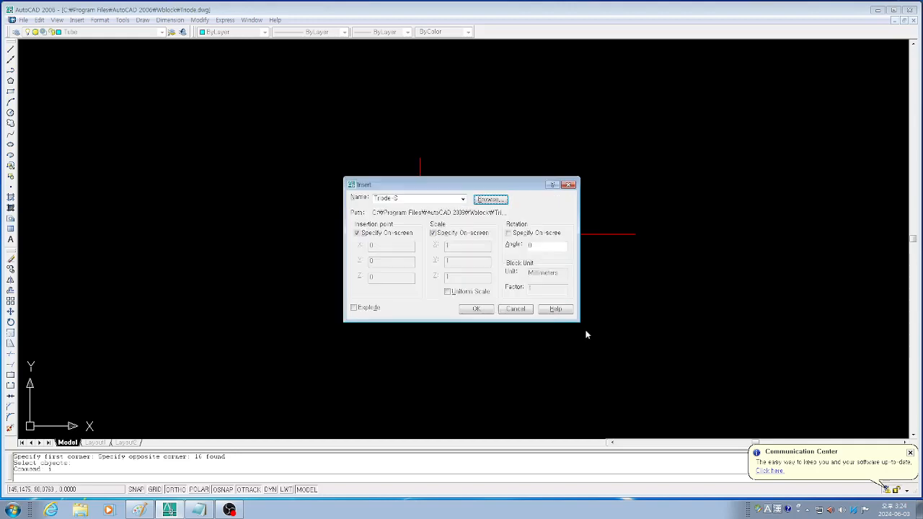
click(476, 309)
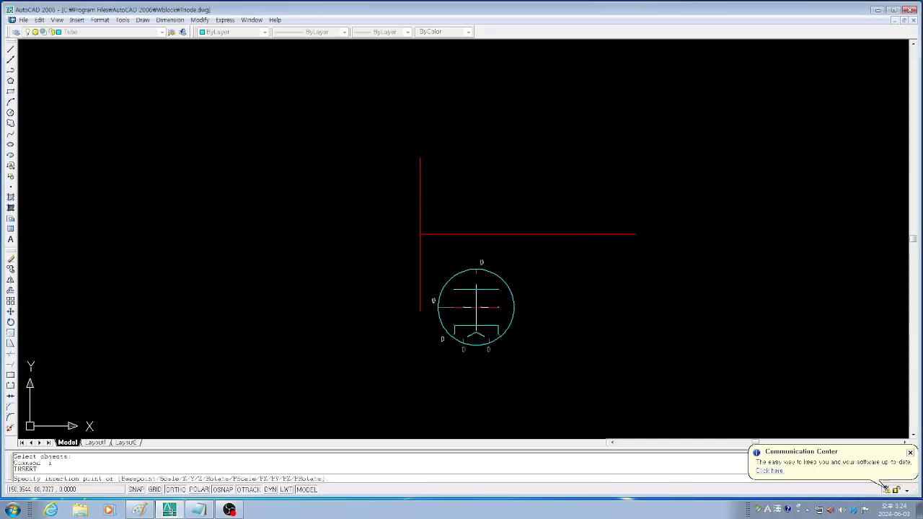
click(420, 234)
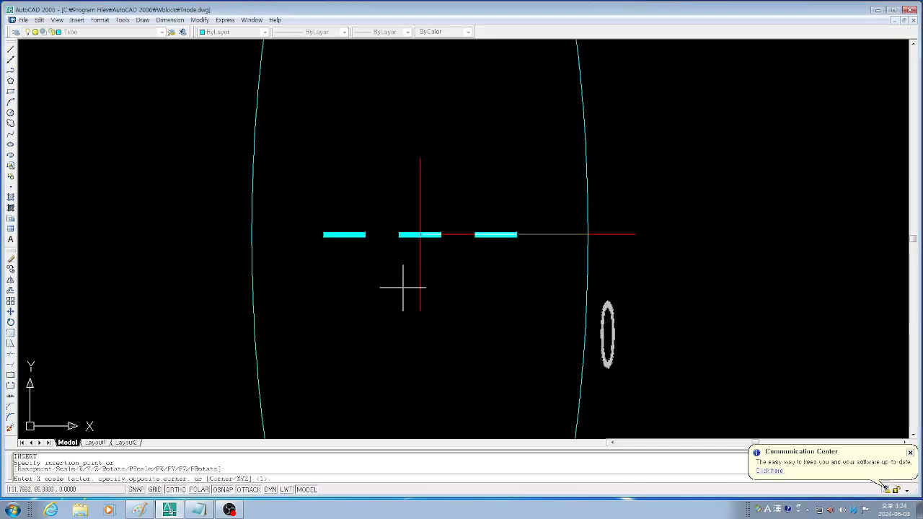
key(Return)
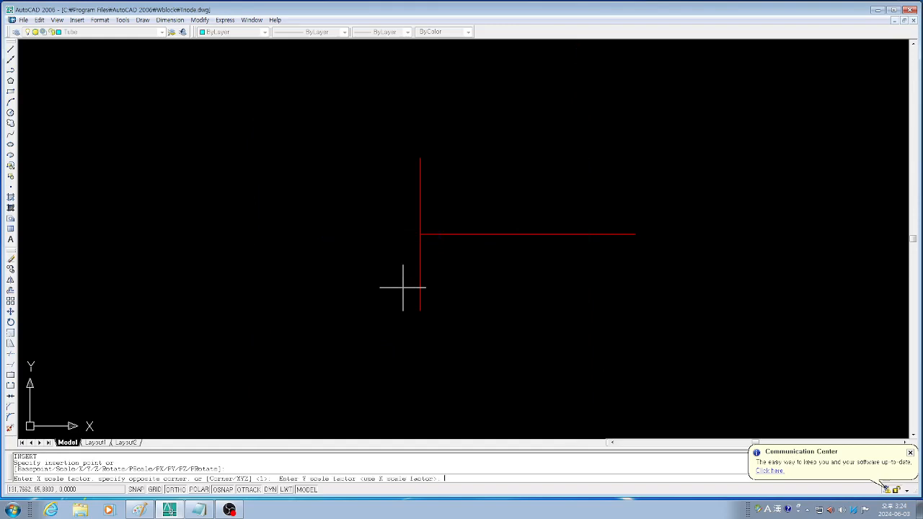
key(Return)
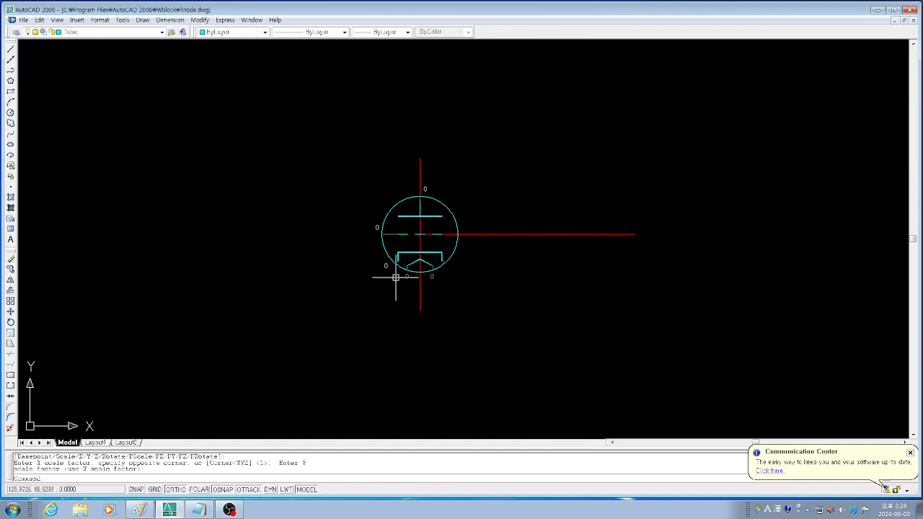
Erase the vertical red line running through the inserted triode
scroll(397, 291, up, 3)
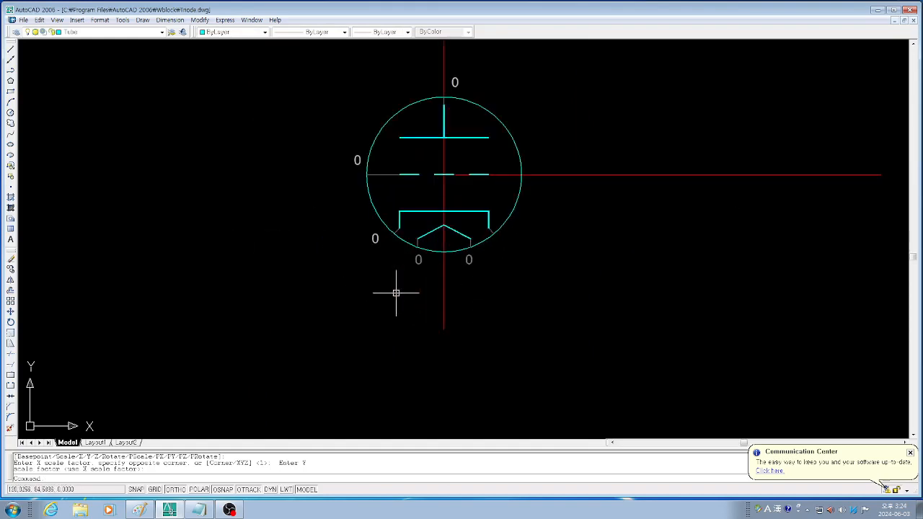
text(e)
key(Return)
click(478, 303)
click(413, 297)
key(Return)
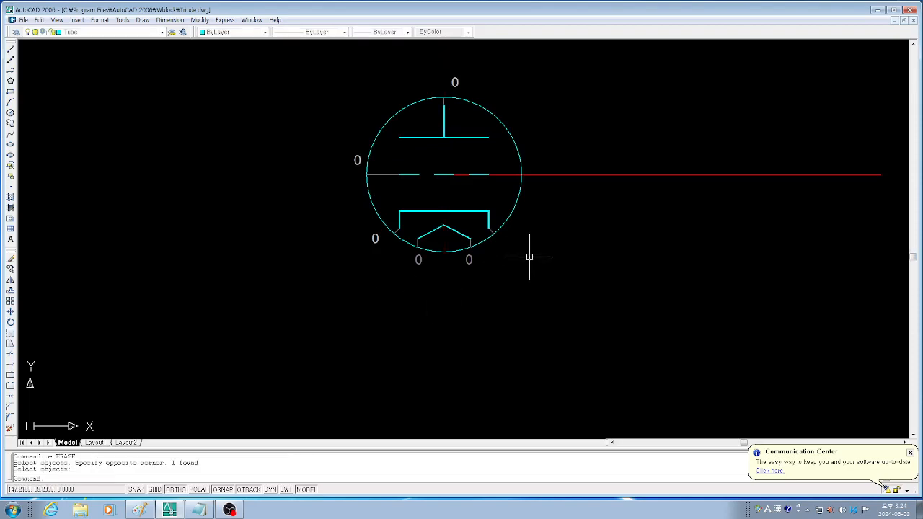
key(Return)
click(617, 214)
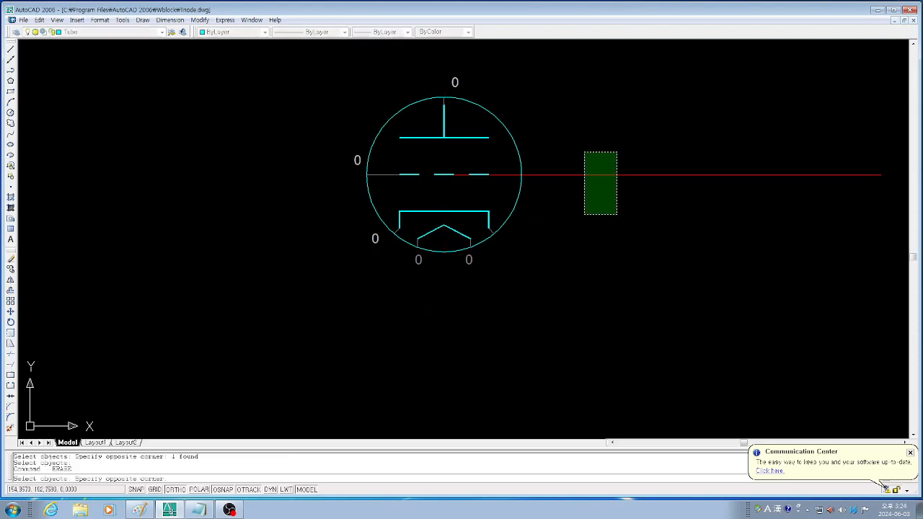
key(Escape)
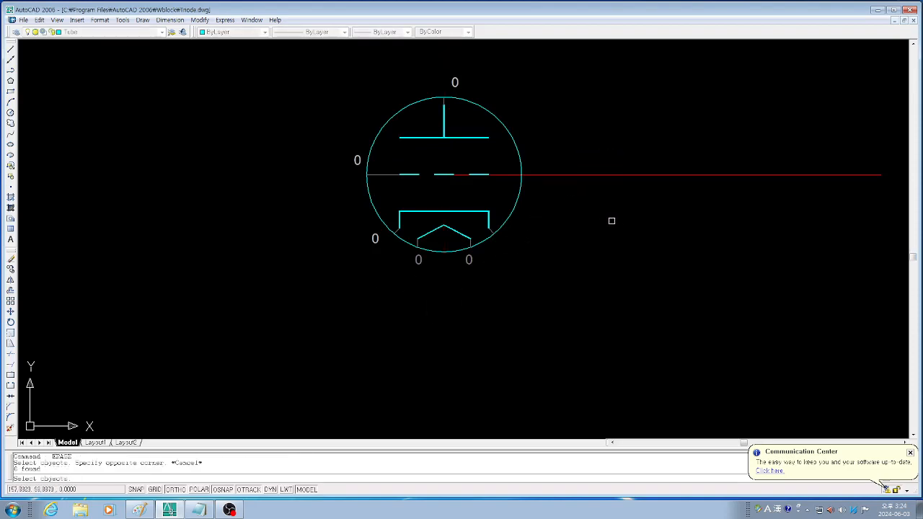
text(u)
key(Return)
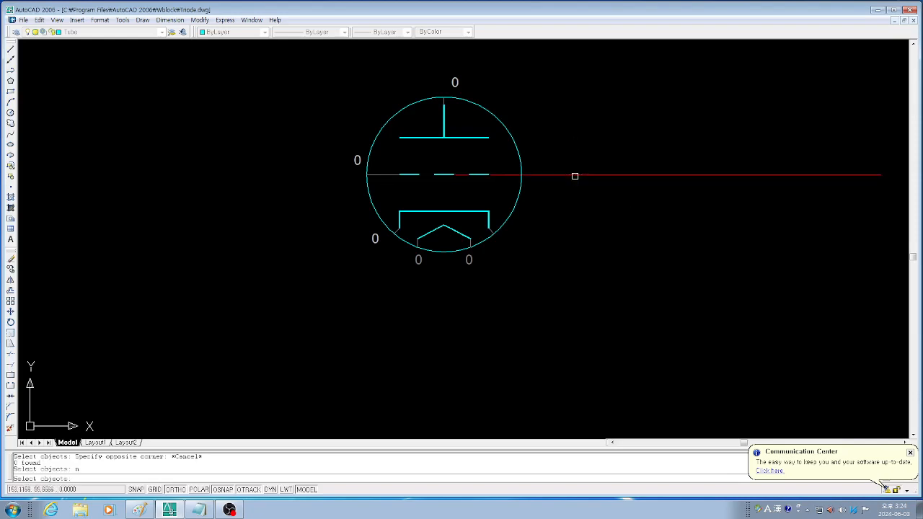
click(634, 213)
click(544, 230)
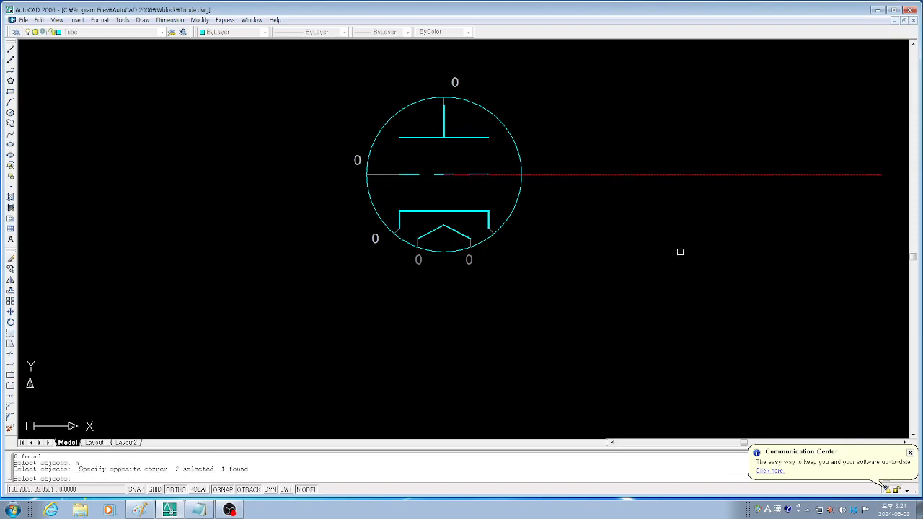
key(Escape)
Move the horizontal red line horizontally so it lies clear of the triode circle on its right side
text(m)
key(Return)
click(665, 247)
click(602, 127)
key(Return)
click(562, 313)
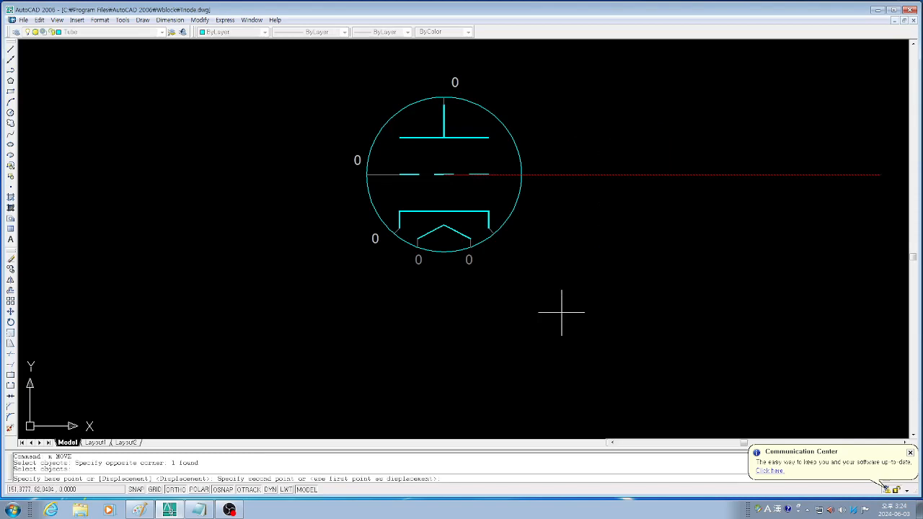
click(670, 315)
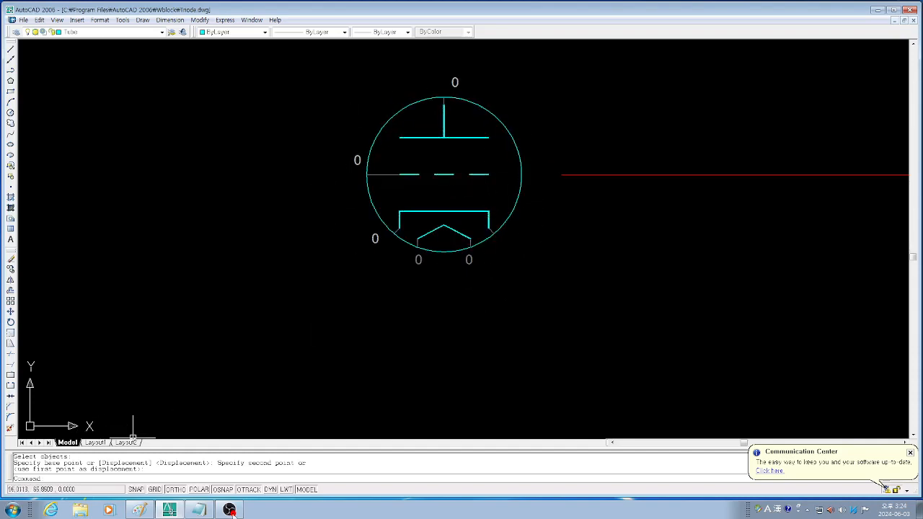
Consult the command notes, and apply the X-shaped point style with size 5% relative to the screen
click(199, 510)
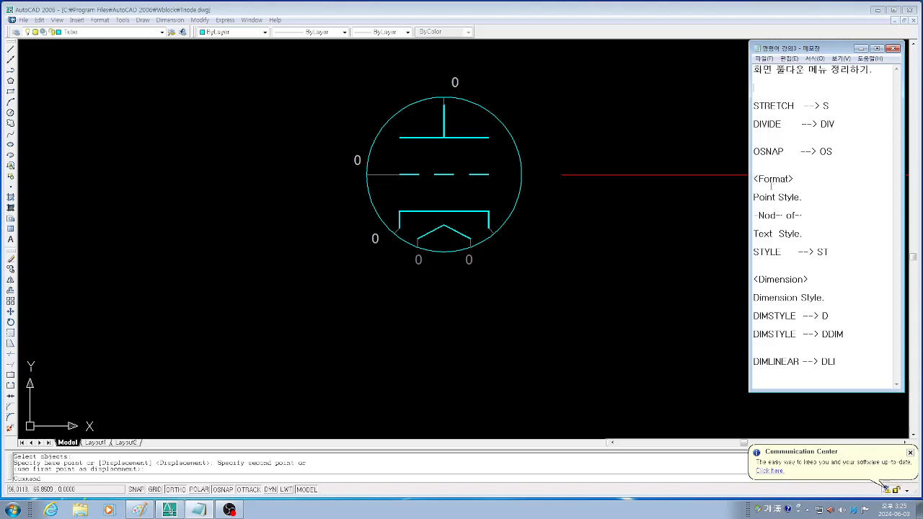
click(100, 20)
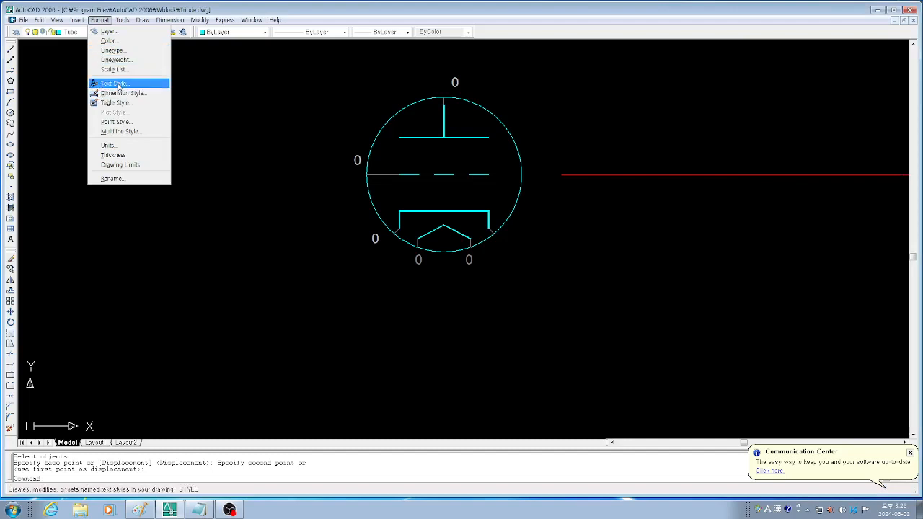
click(117, 122)
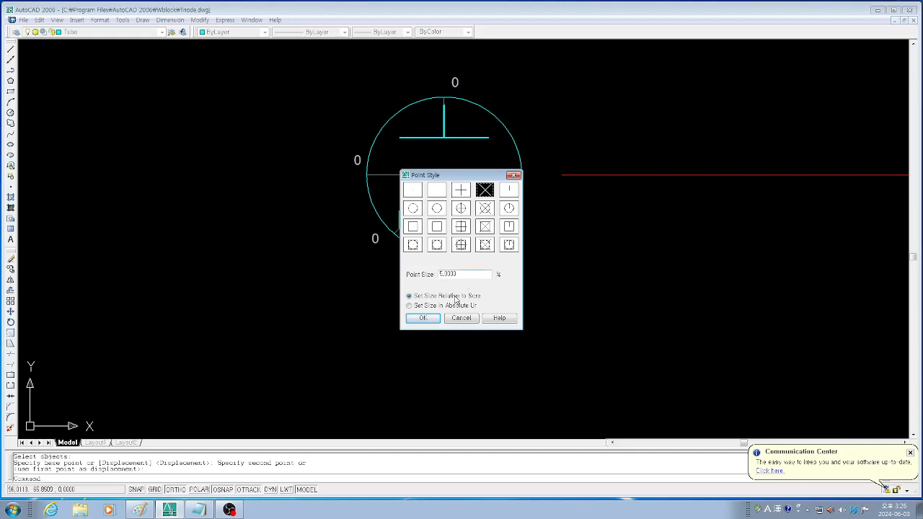
click(422, 318)
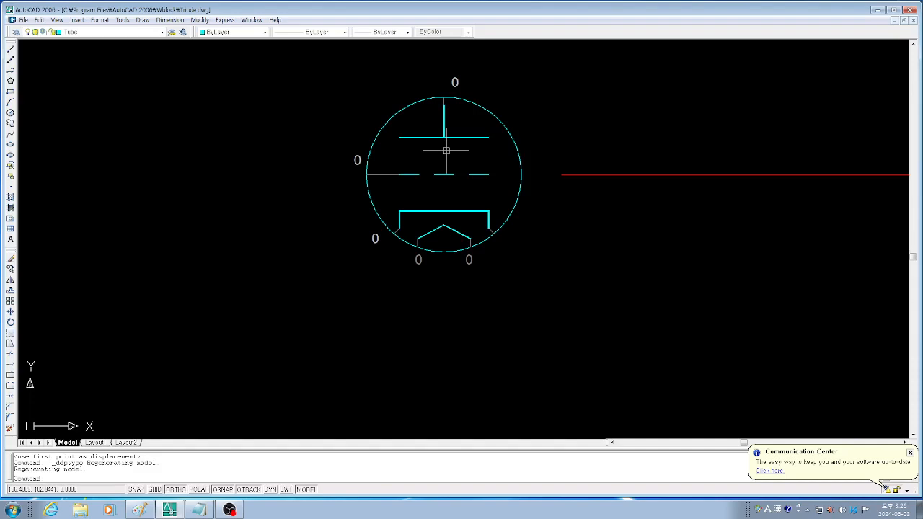
Try to stretch the triode block's upper plate line using a crossing selection
text(s)
key(Return)
text(c)
key(Return)
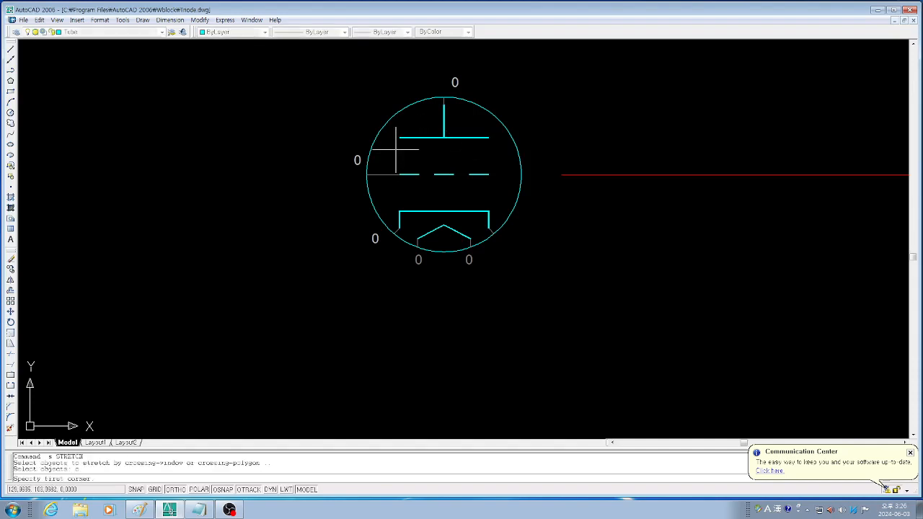
click(395, 144)
click(497, 131)
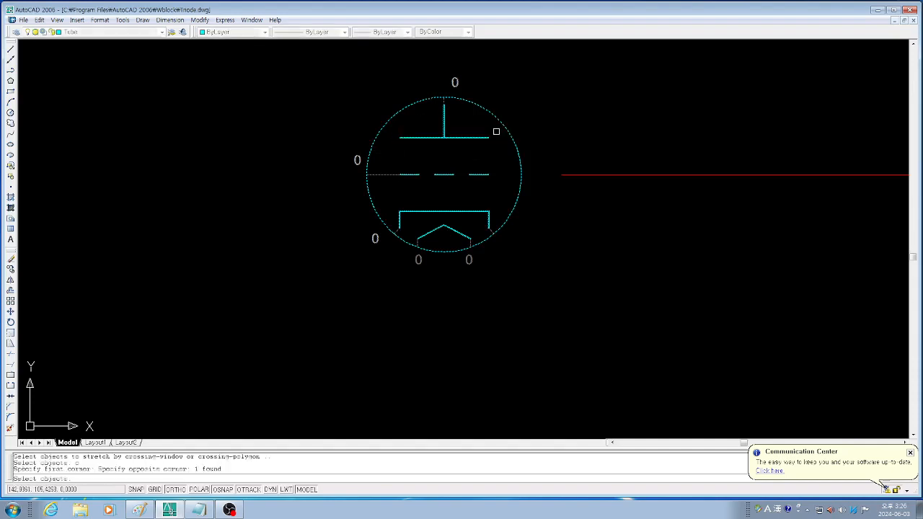
key(Return)
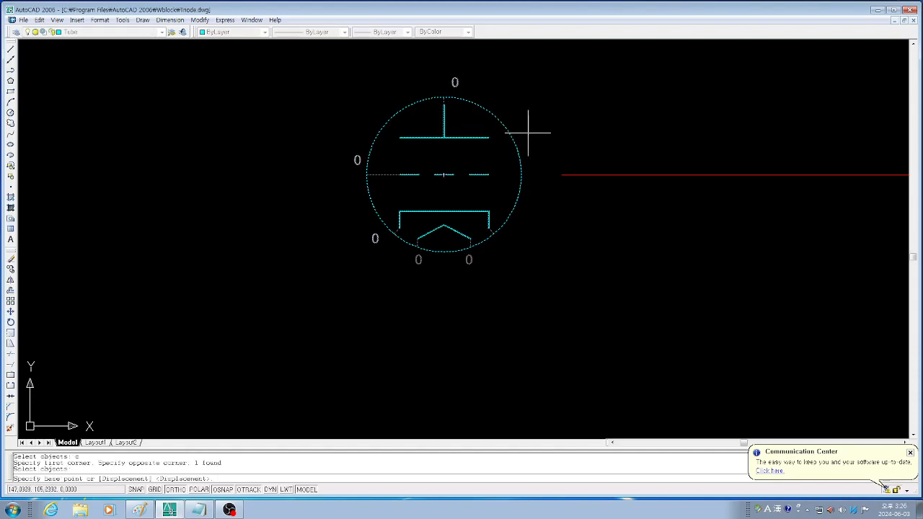
click(545, 134)
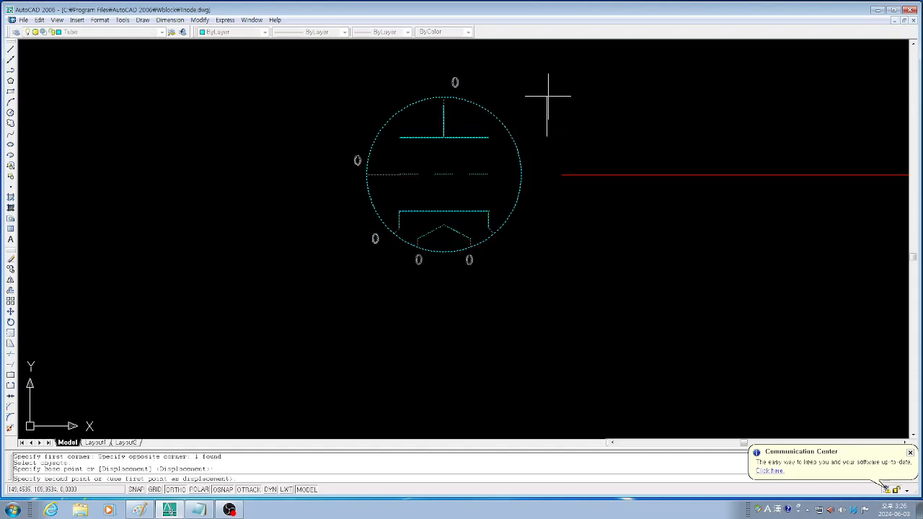
key(Escape)
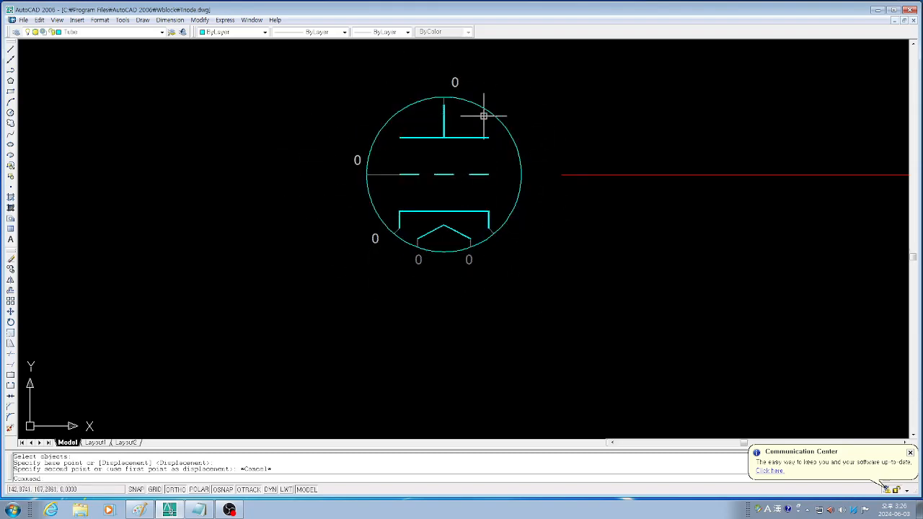
Try to move the entire triode block to the right as a single object
key(Return)
click(517, 209)
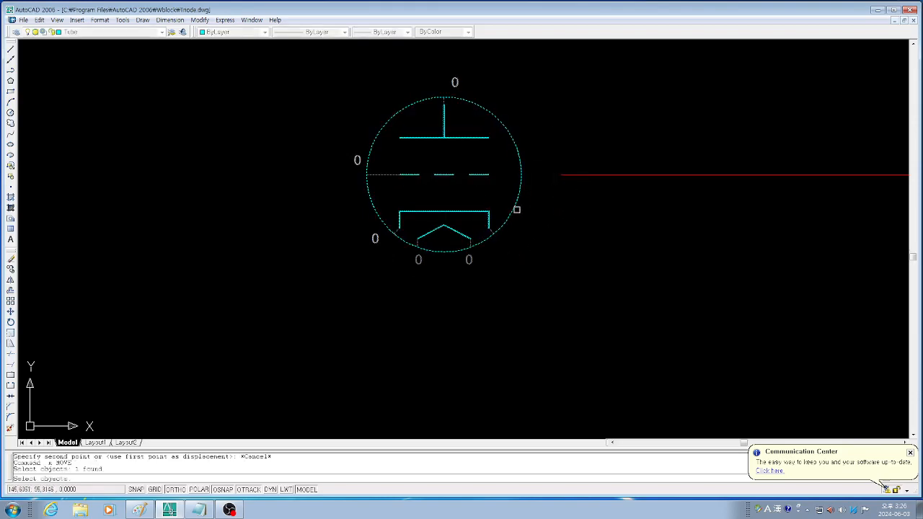
key(Return)
click(530, 220)
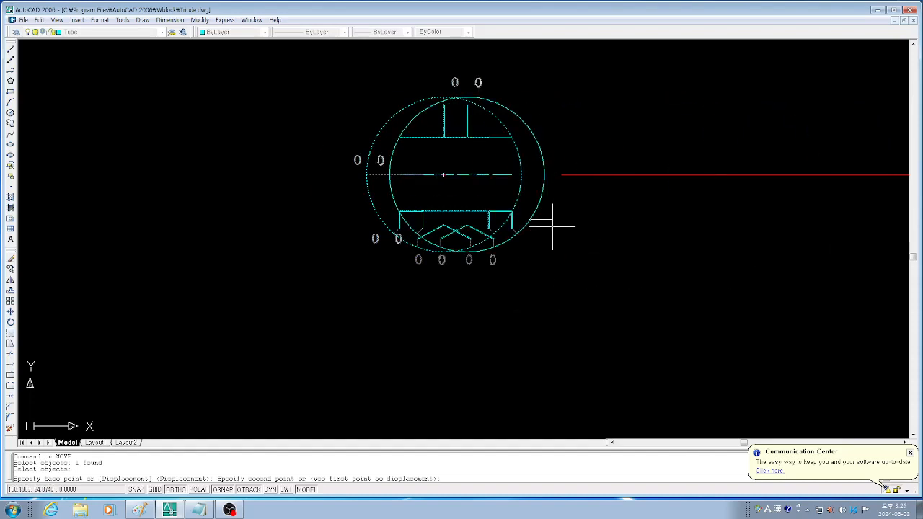
key(Escape)
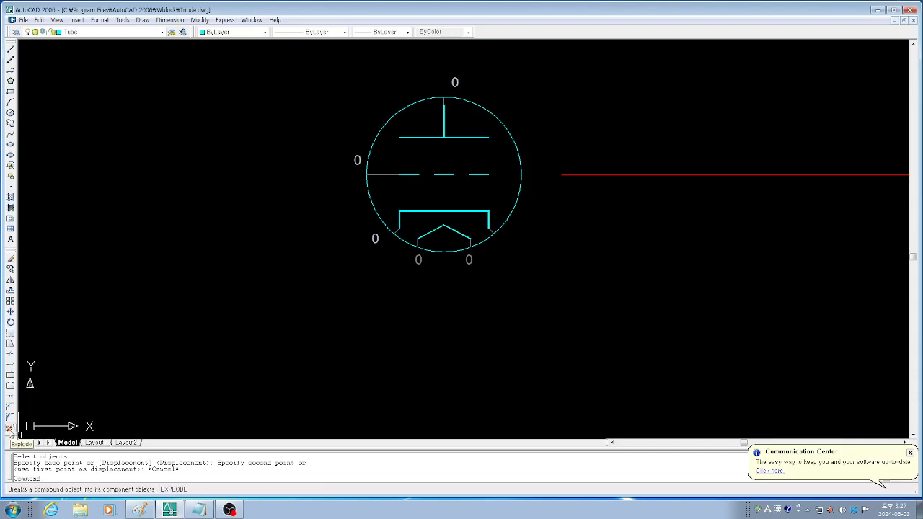
Explode the inserted triode block into its component objects
click(10, 429)
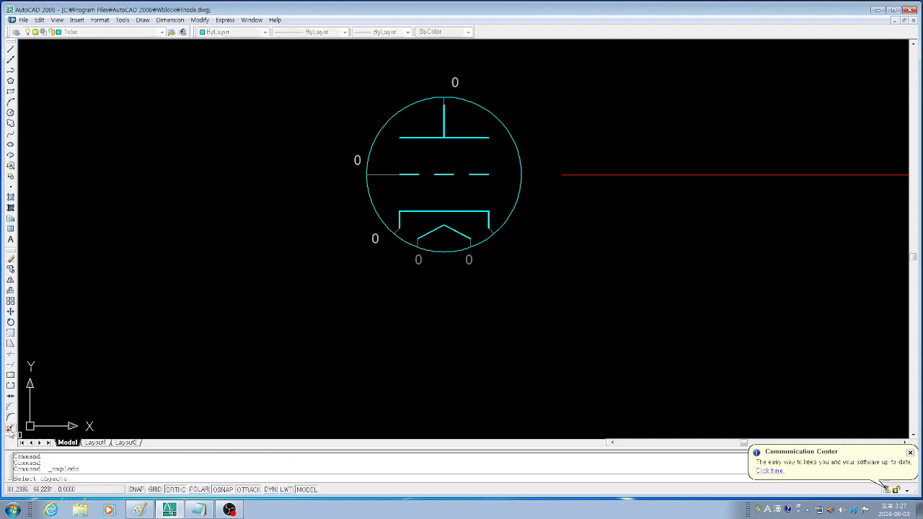
click(511, 211)
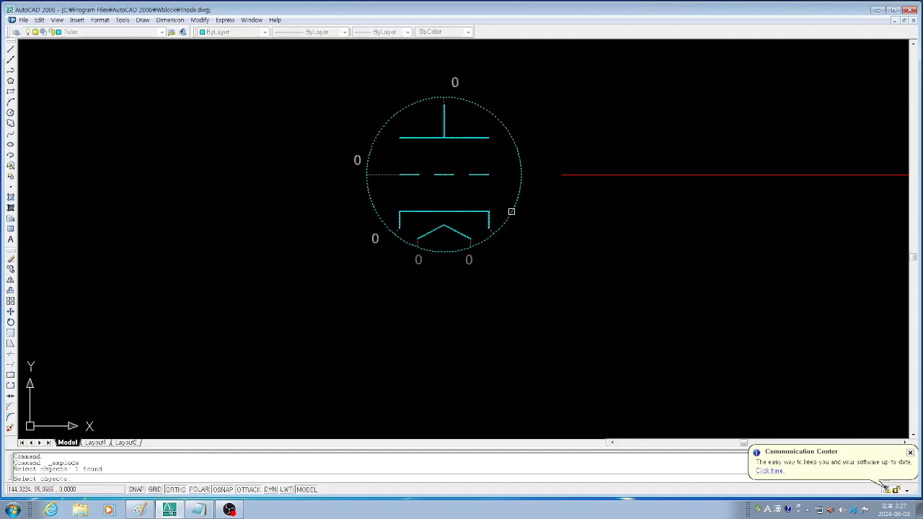
key(Return)
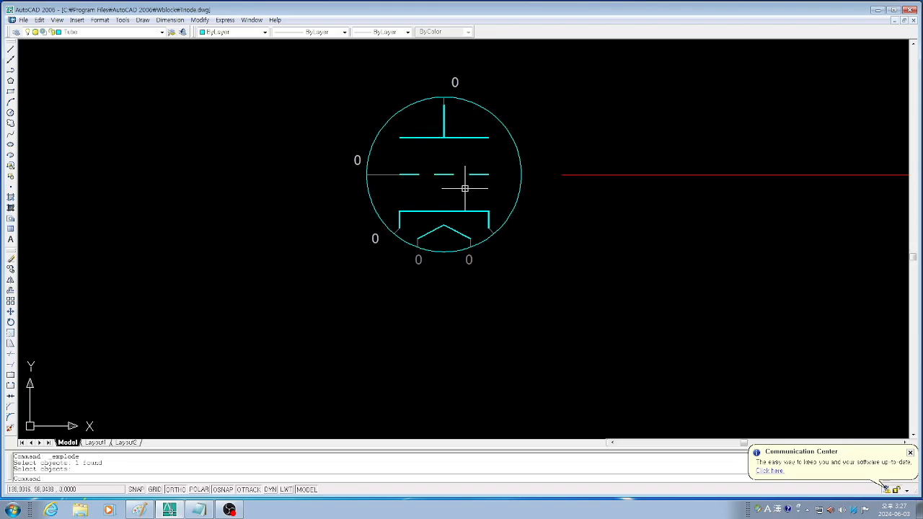
Try to stretch the exploded triode's plate line and its vertical stem with a crossing selection
text(s)
key(Return)
text(c)
key(Return)
click(395, 149)
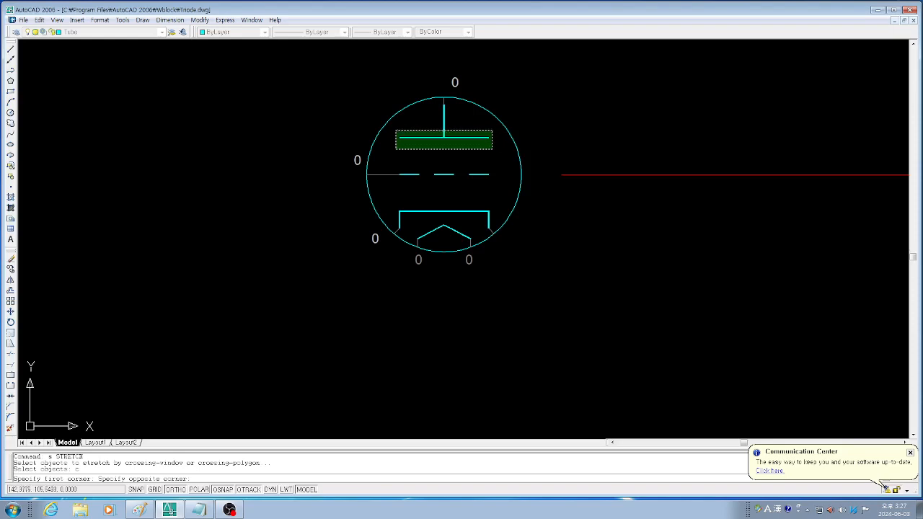
click(396, 132)
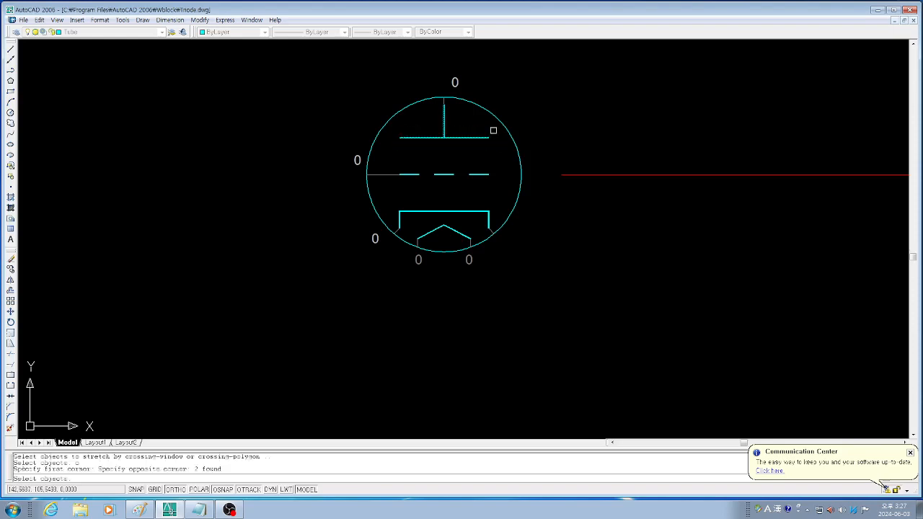
key(Return)
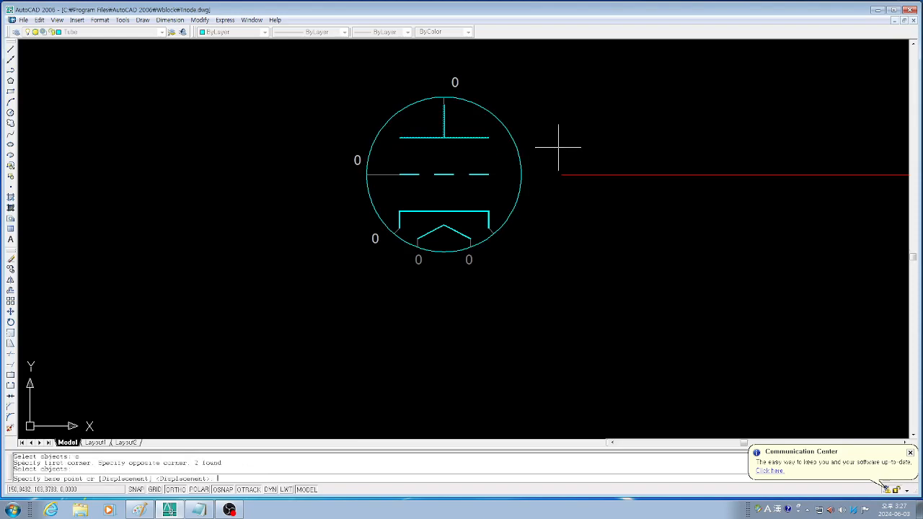
click(559, 147)
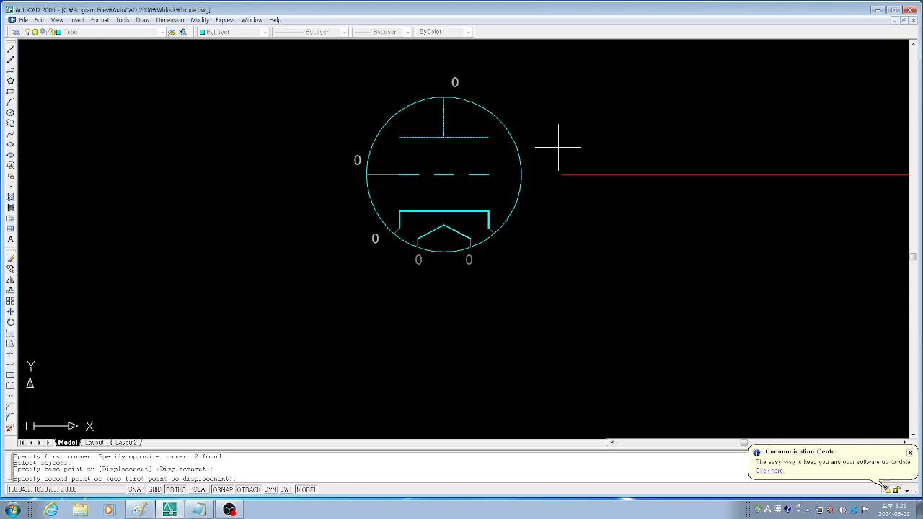
click(558, 147)
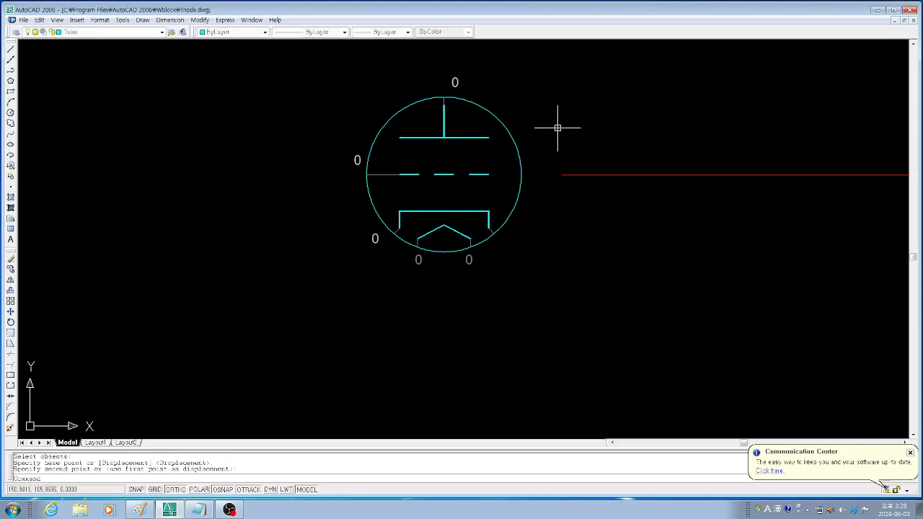
Stretch the triode's plate line upward by 1 unit, shortening its vertical stem
text(s)
key(Return)
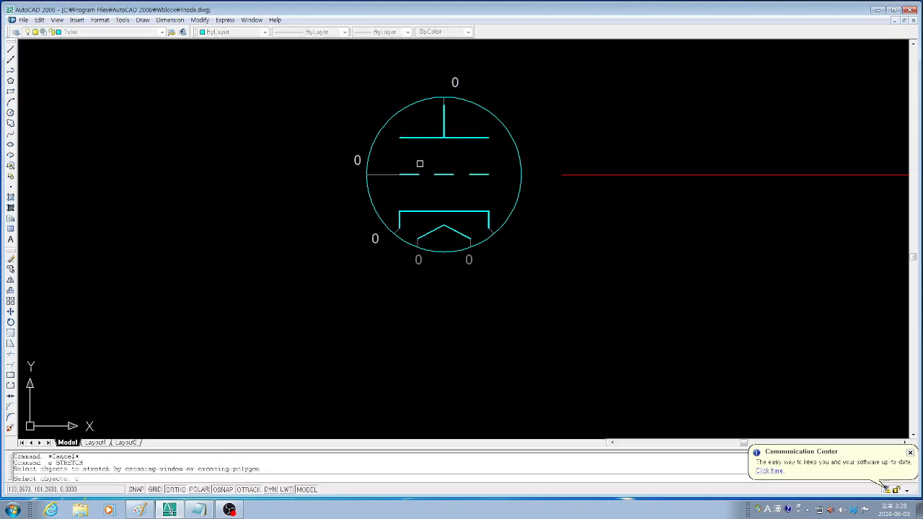
text(c)
key(Return)
click(390, 143)
click(501, 134)
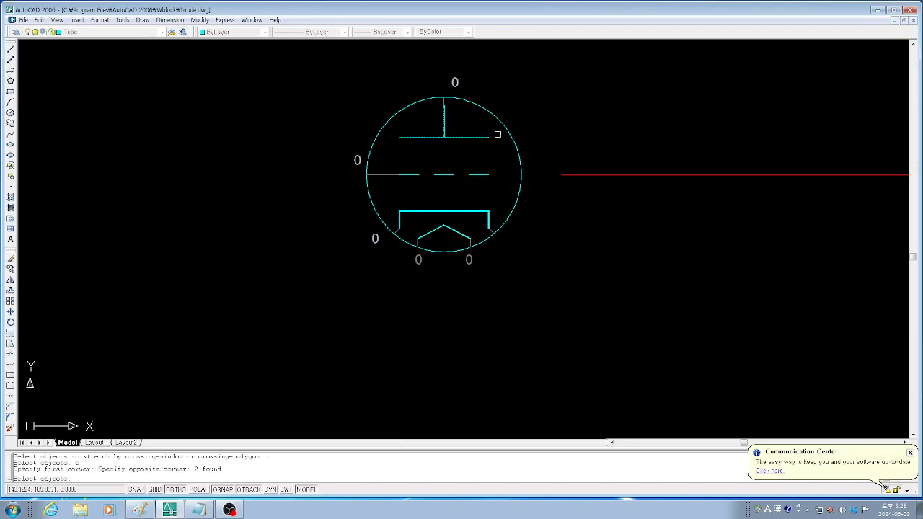
key(Return)
click(568, 150)
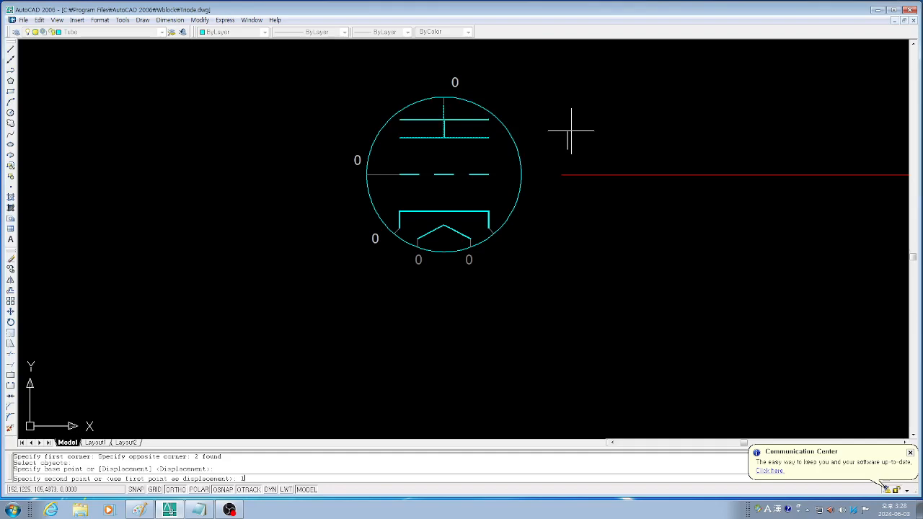
key(Return)
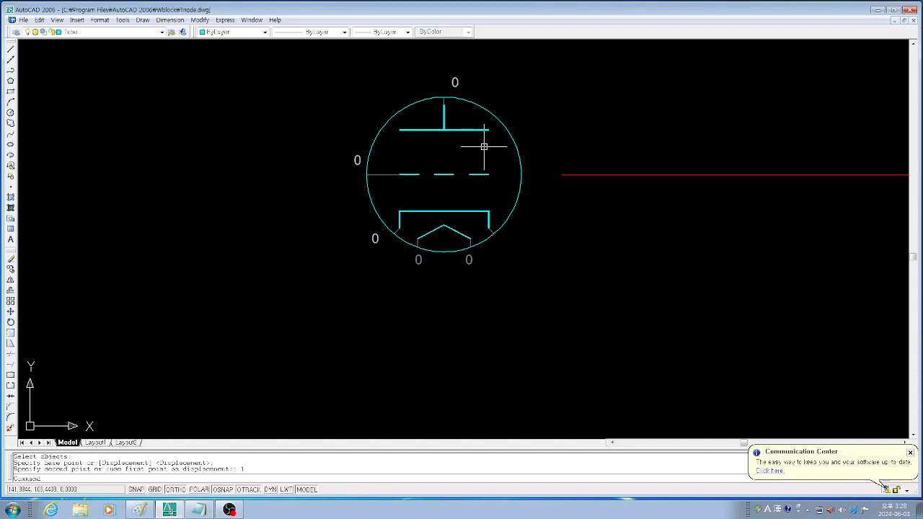
Draw a vertical line from the cathode's upper-right corner to the right end of the plate line
key(Return)
click(489, 224)
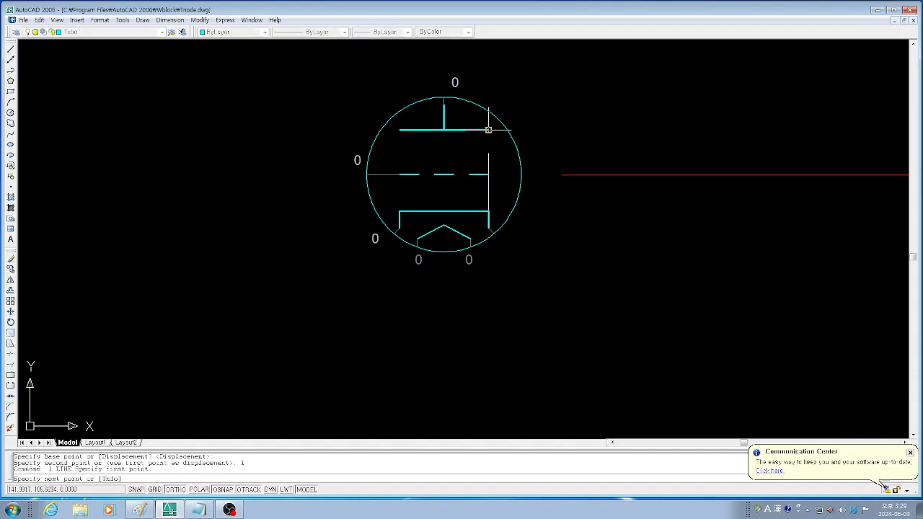
click(489, 130)
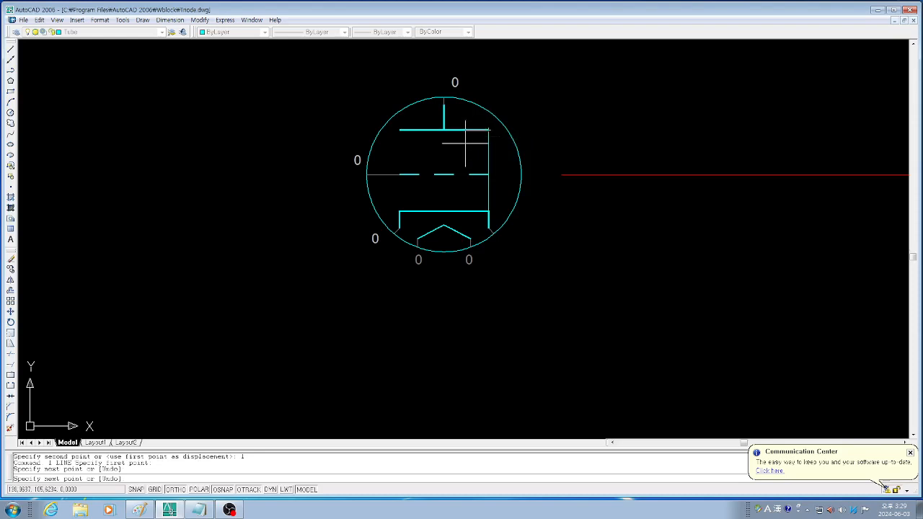
key(Return)
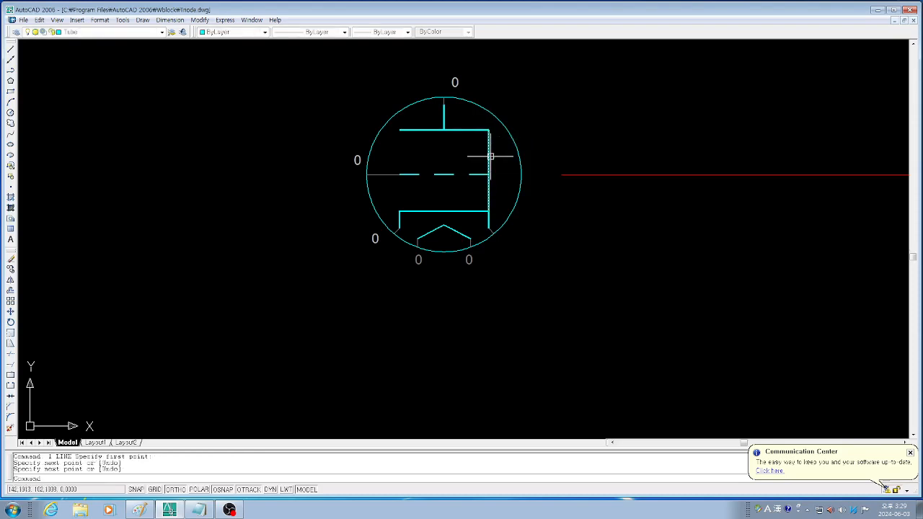
Match the new vertical line's properties to those of the horizontal red line
click(198, 20)
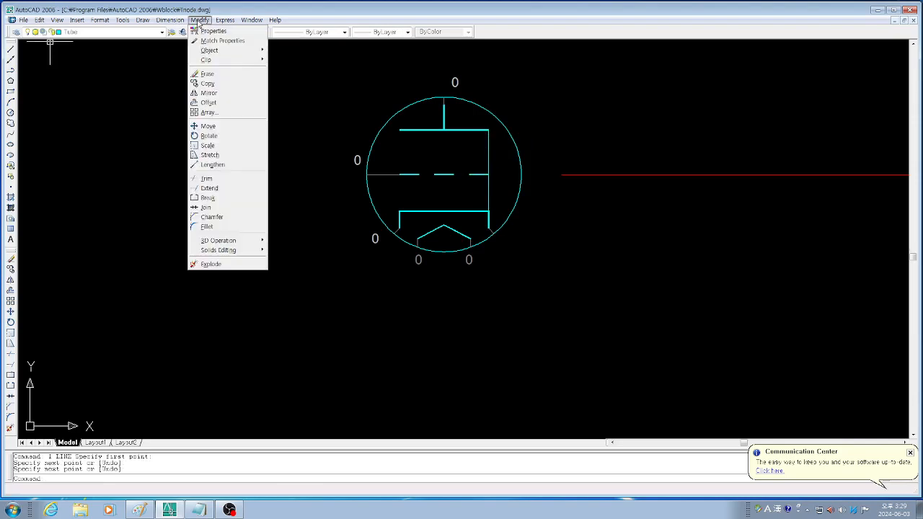
click(213, 41)
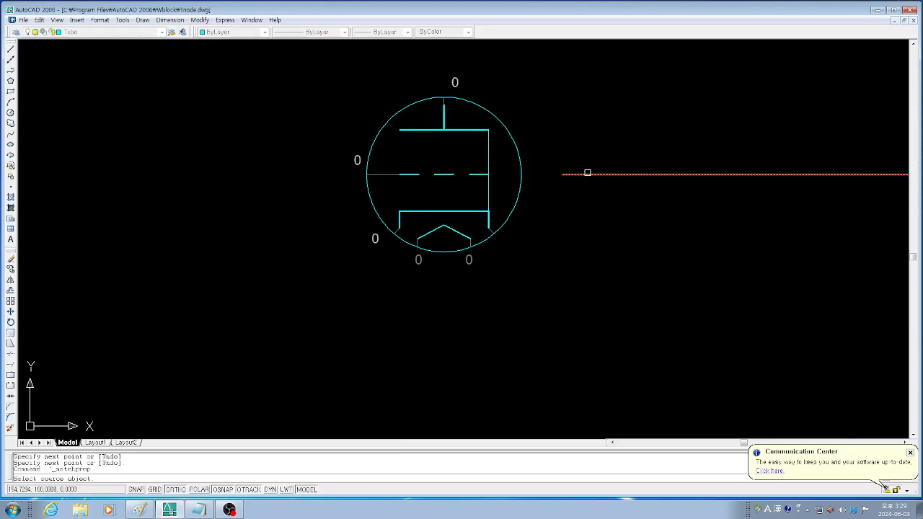
click(587, 173)
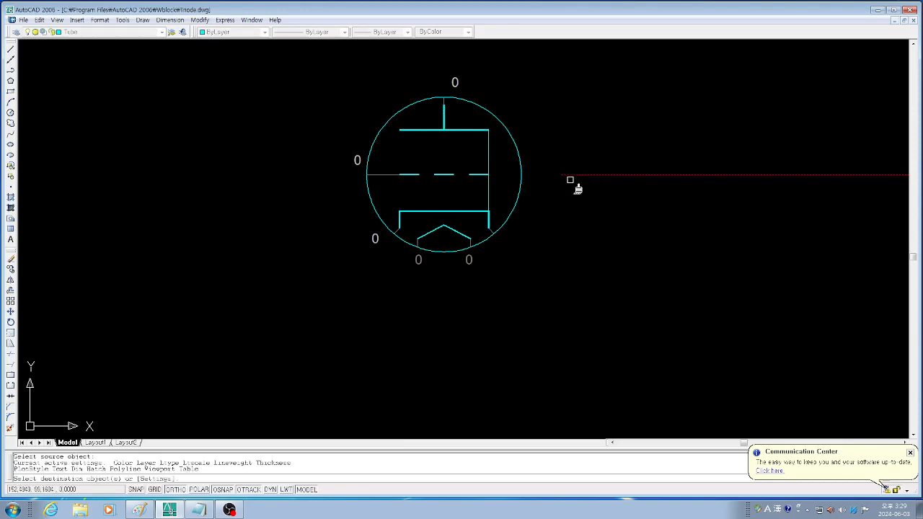
click(490, 192)
key(Return)
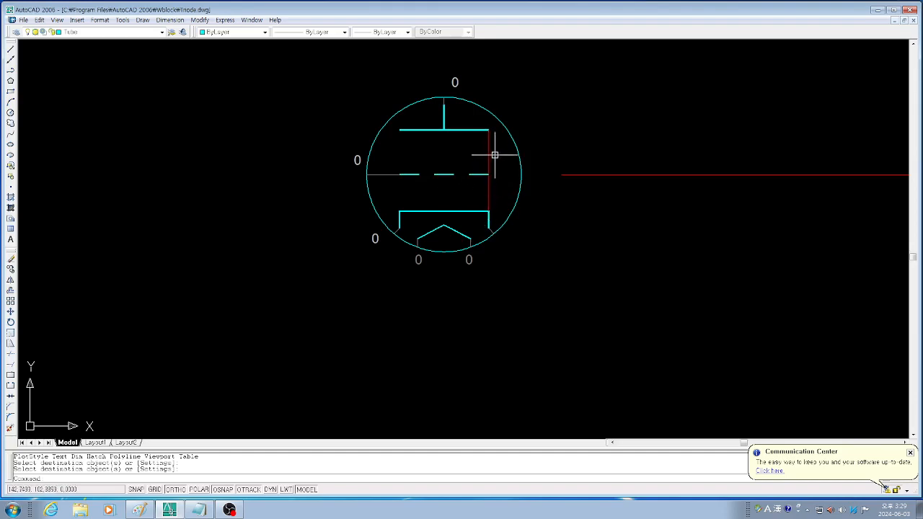
Divide the red vertical line between the plate and the cathode into 4 equal segments
text(d)
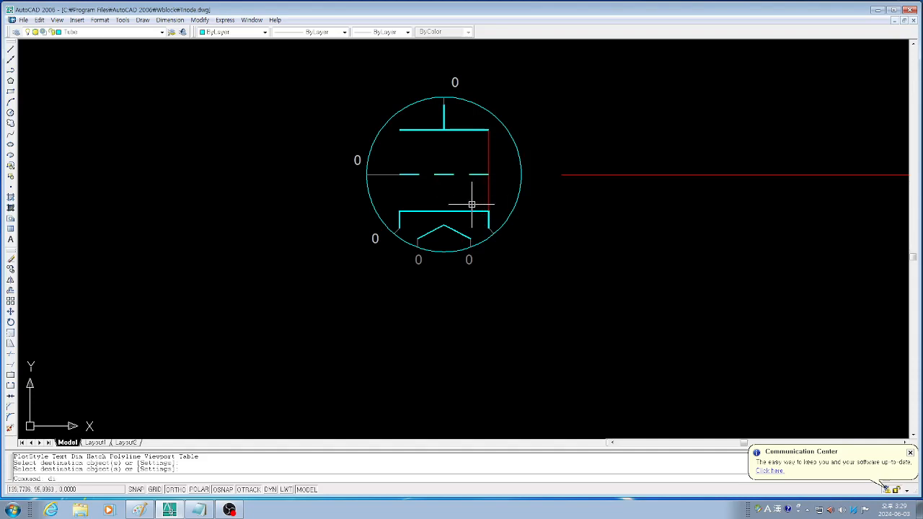
text(iv)
key(Return)
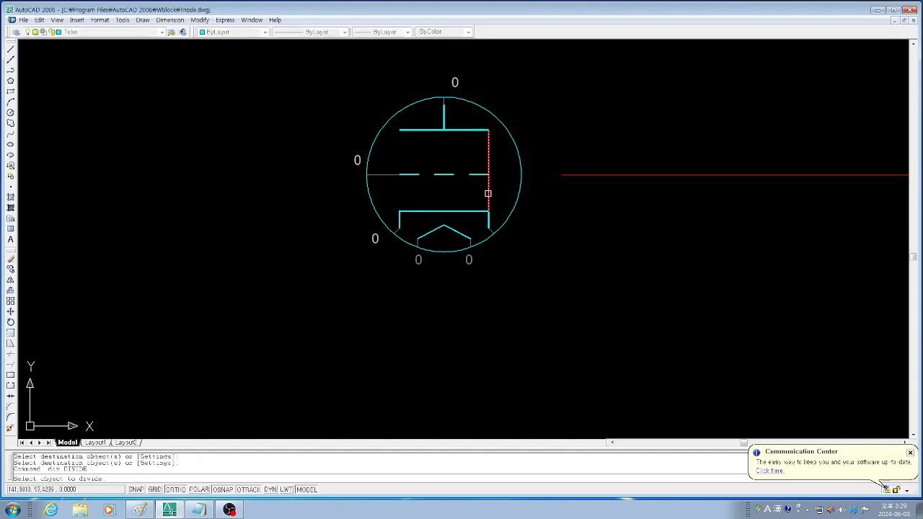
click(489, 193)
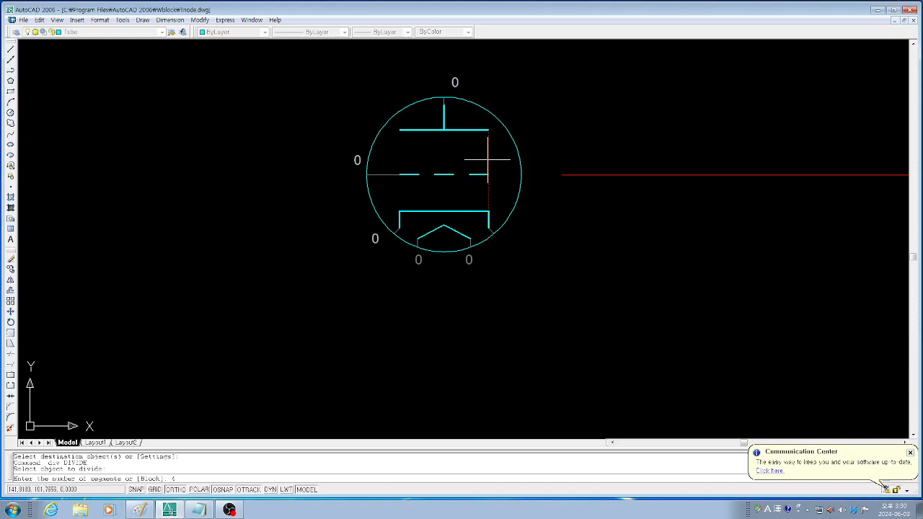
key(Return)
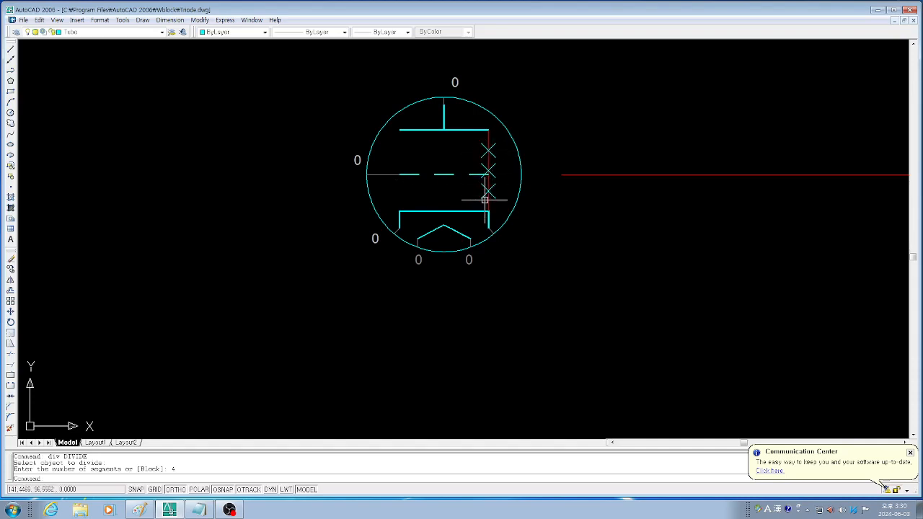
Set the point style to the plain dot
click(100, 20)
click(119, 126)
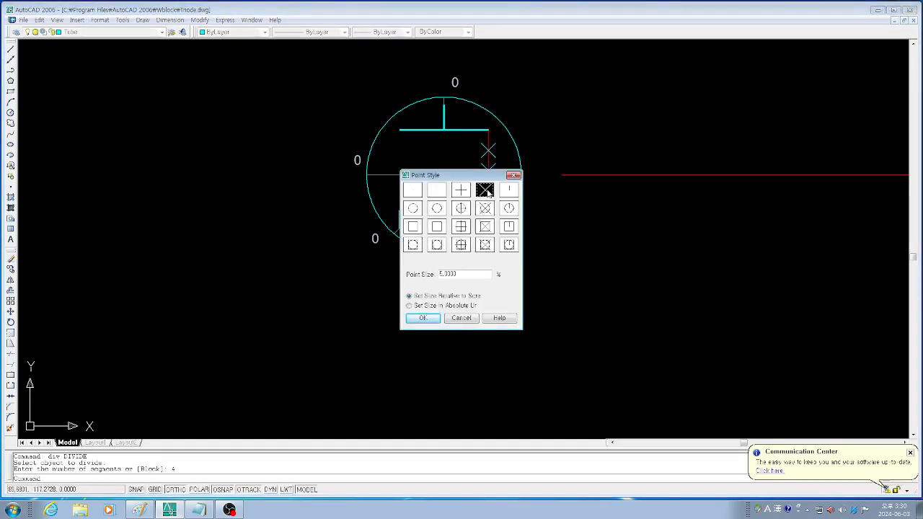
click(414, 191)
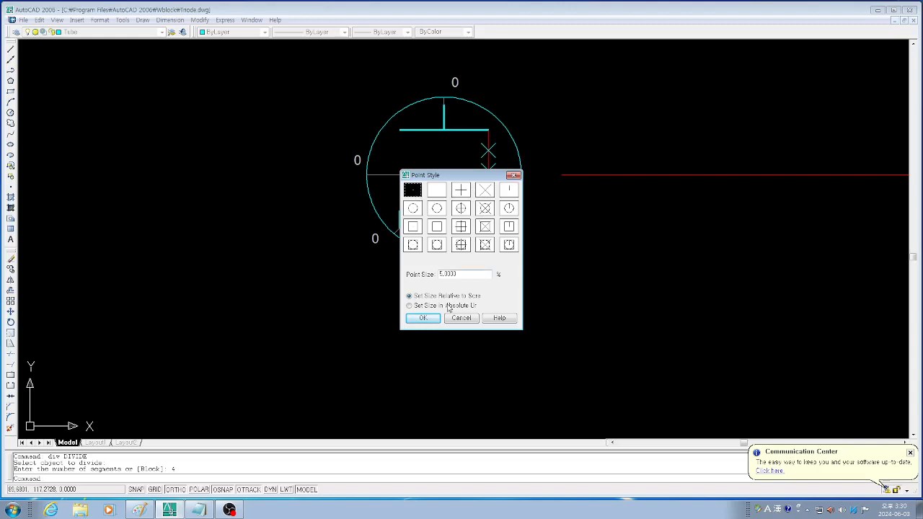
click(422, 318)
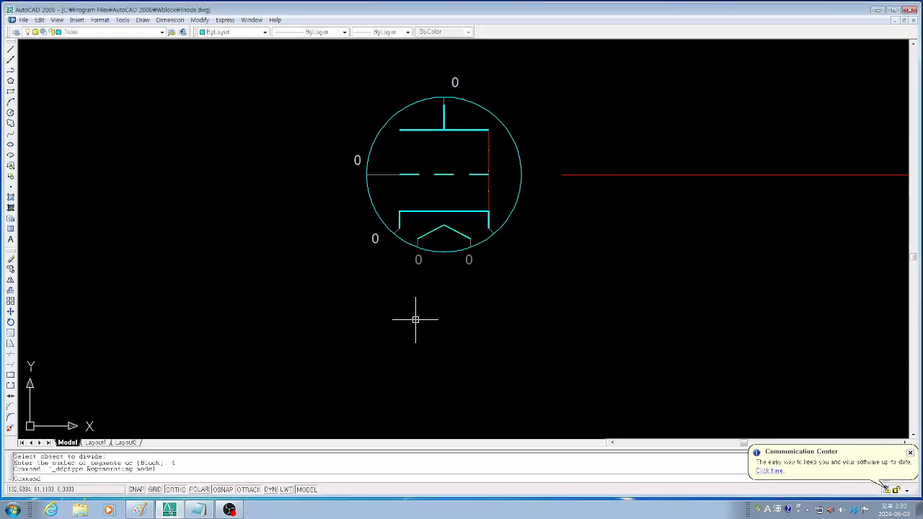
Set the point style to the X marker, keeping its size relative to the screen
scroll(473, 165, up, 3)
scroll(476, 162, up, 2)
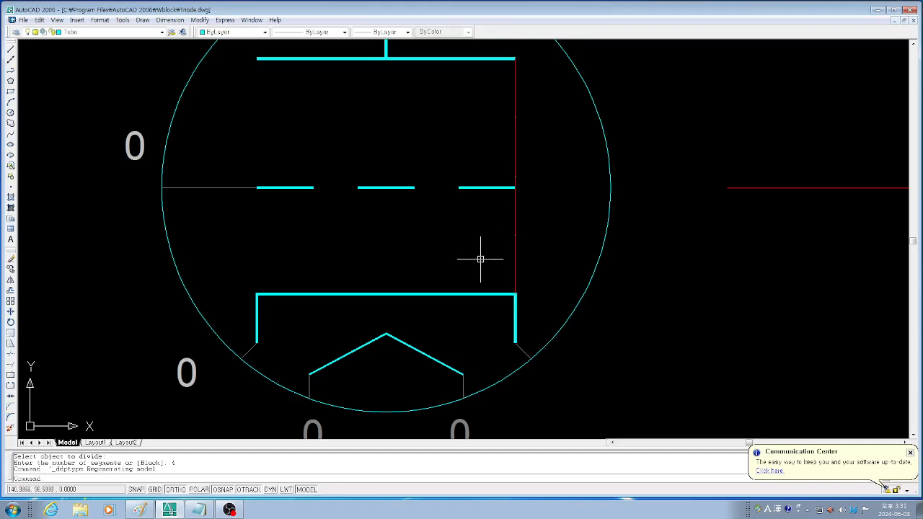
click(99, 20)
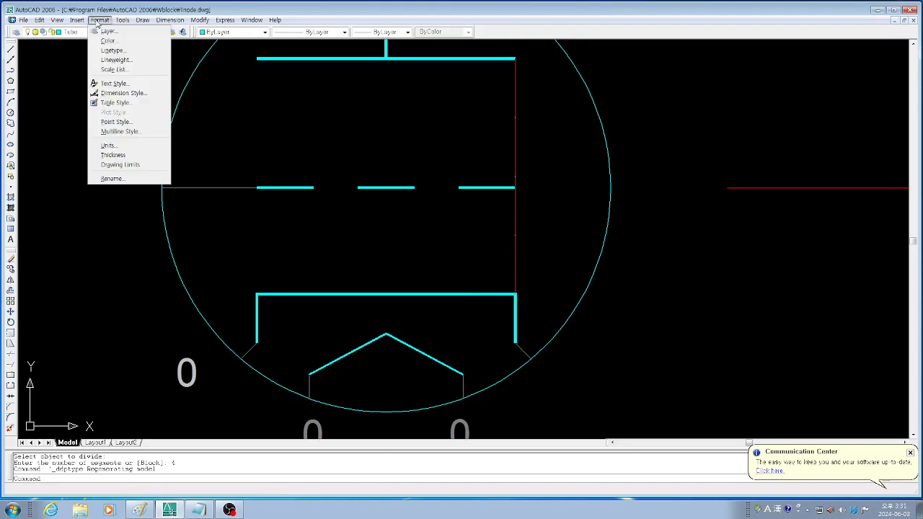
click(116, 122)
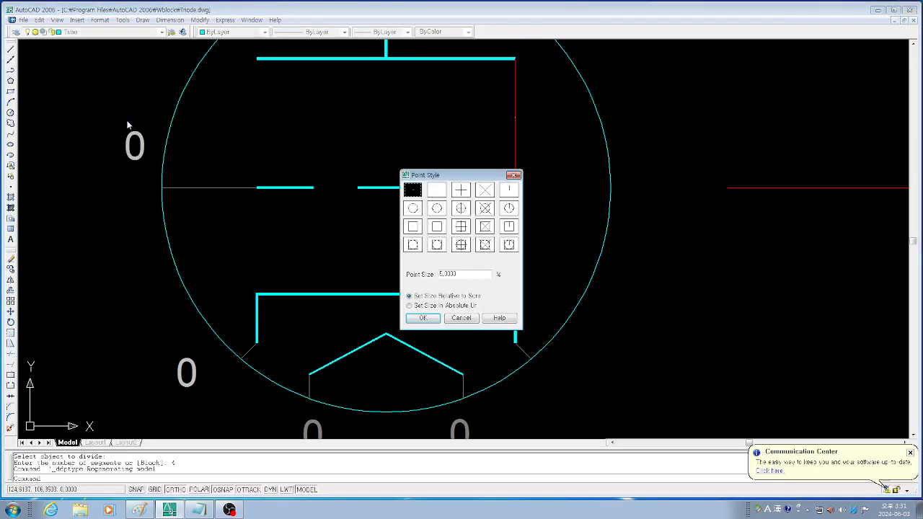
click(485, 190)
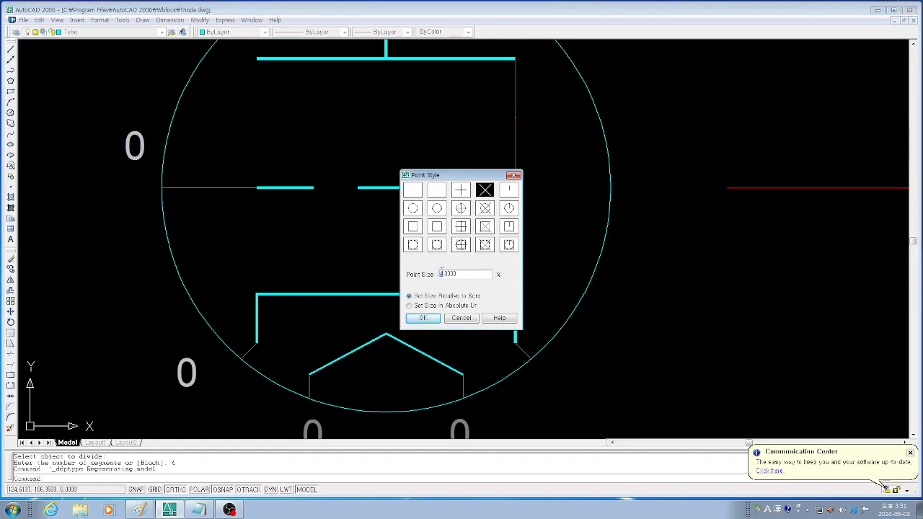
click(424, 319)
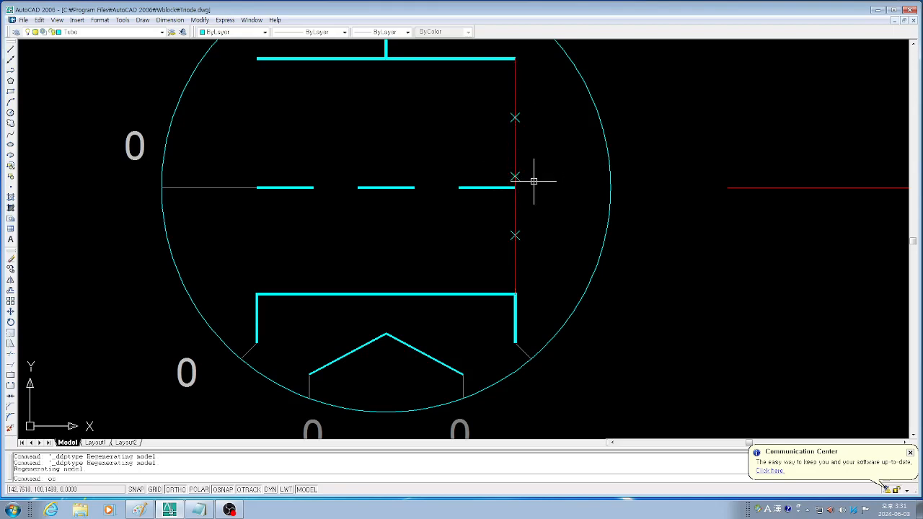
Enable the Node object snap in the drafting settings
text(os)
key(Return)
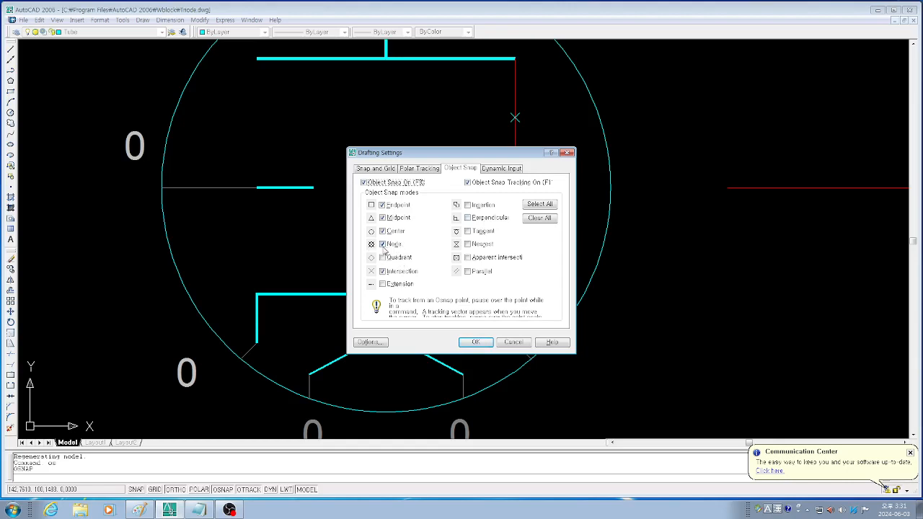
click(475, 343)
Draw a horizontal guide line from the uppermost division point rightward past the tube's circle
text(l)
key(Return)
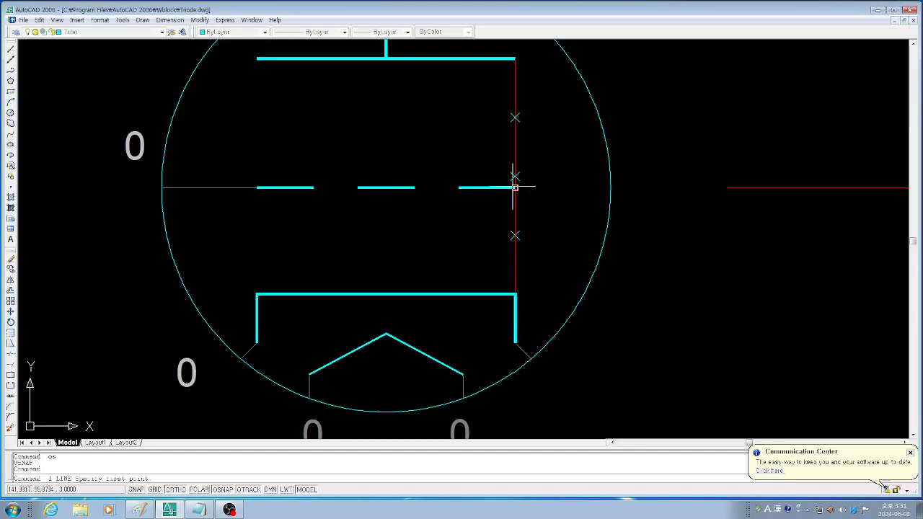
click(515, 117)
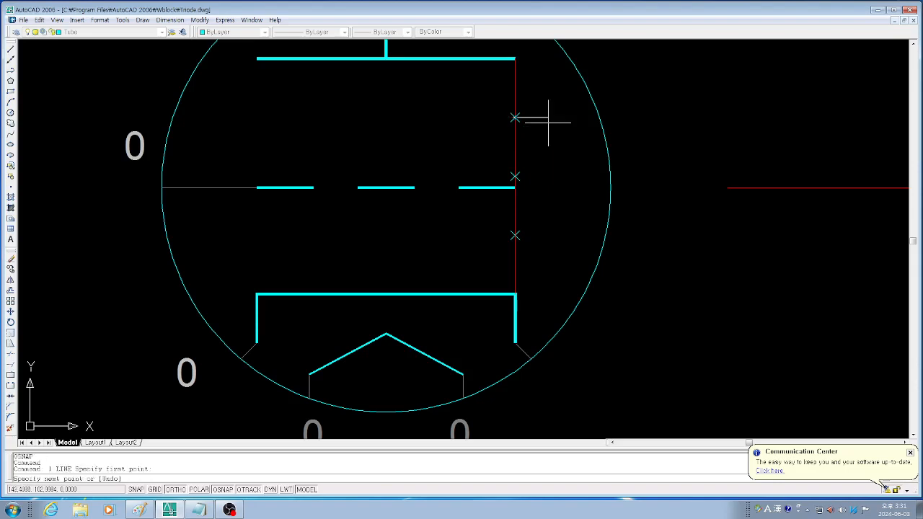
click(666, 117)
key(Return)
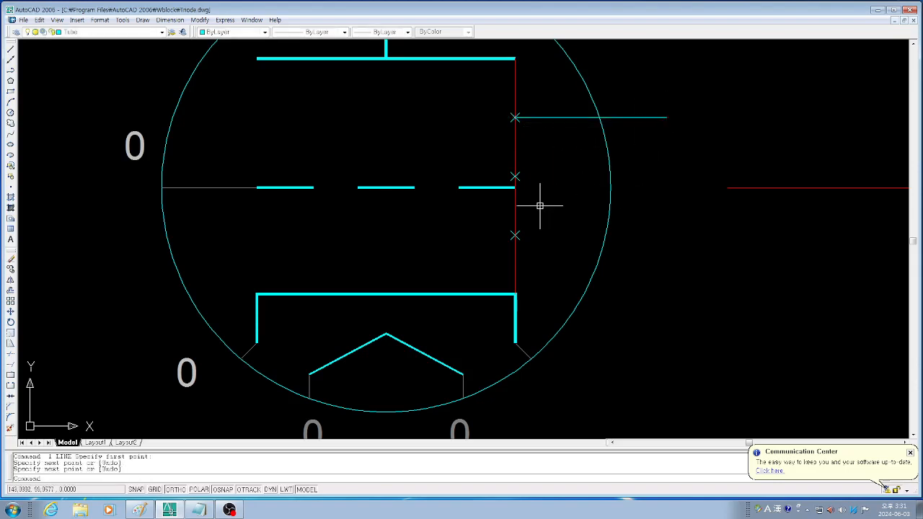
Draw horizontal guide lines from the middle and lowest division points rightward past the tube's circle
key(Return)
click(515, 176)
click(659, 177)
key(Return)
key(Return)
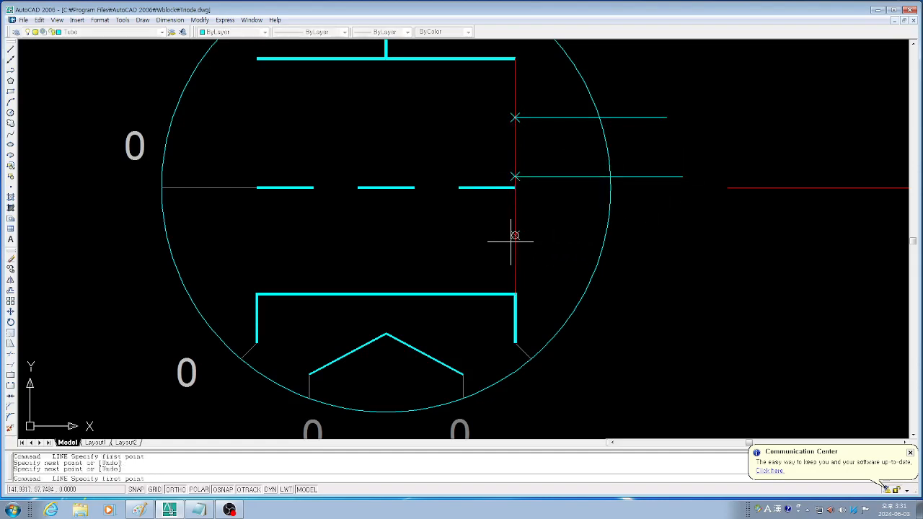
click(515, 235)
click(679, 235)
key(Return)
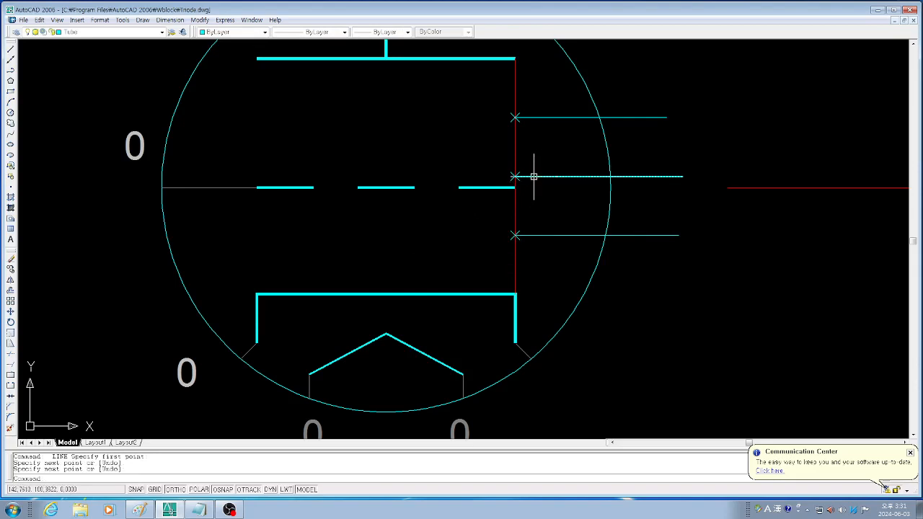
Erase the three division point markers on the red vertical line with a window selection
text(e)
key(Return)
text(w)
key(Return)
click(489, 258)
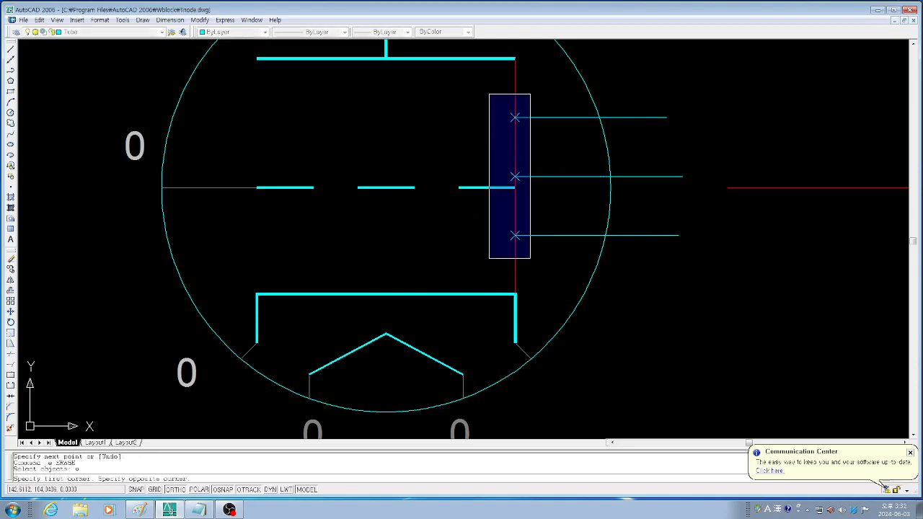
click(530, 95)
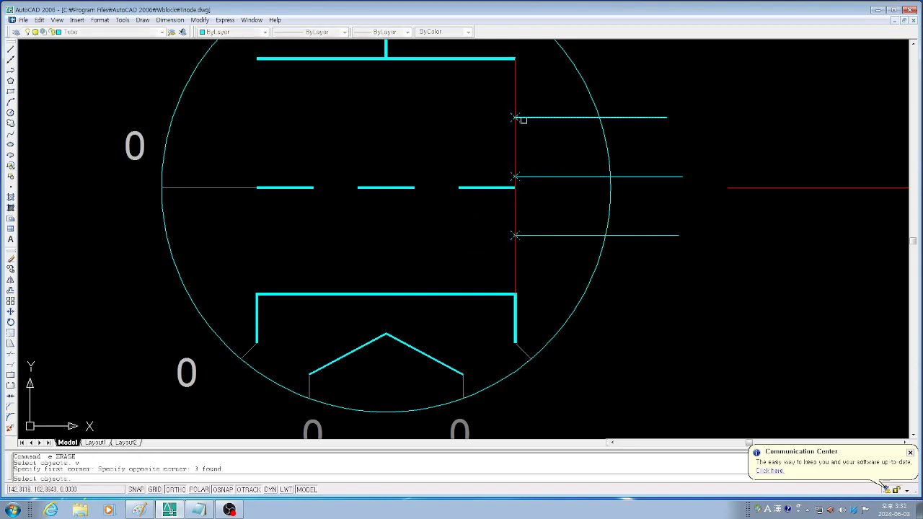
key(Return)
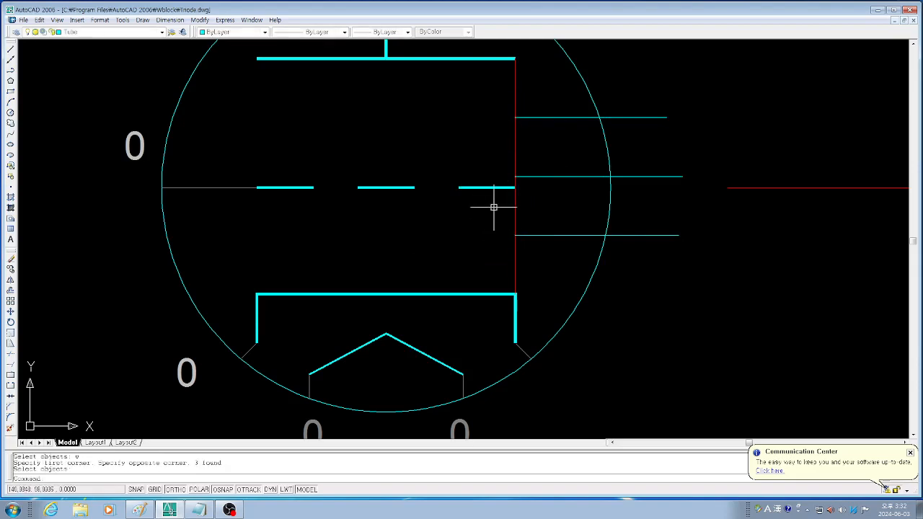
Copy the grid's dashes and lead line from their right endpoint to the starts of the upper and middle guide lines
text(cp)
key(Return)
click(481, 228)
click(186, 159)
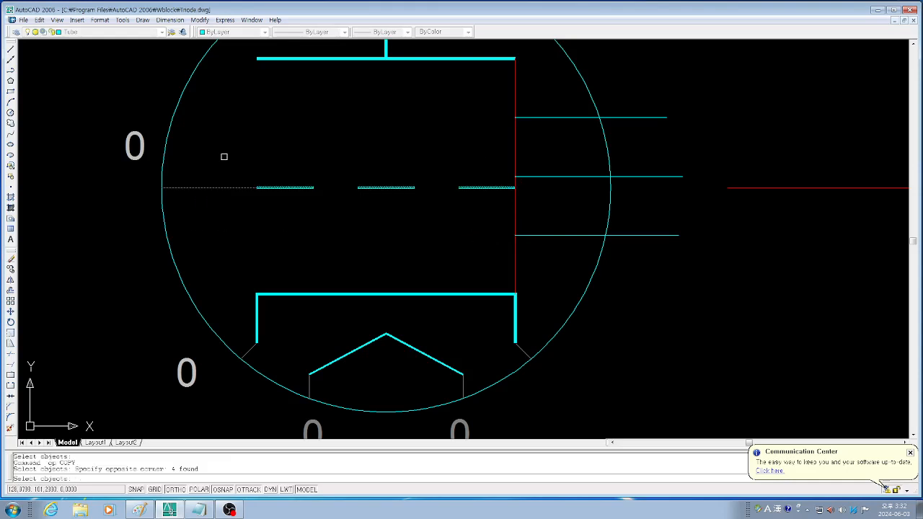
key(Return)
click(515, 188)
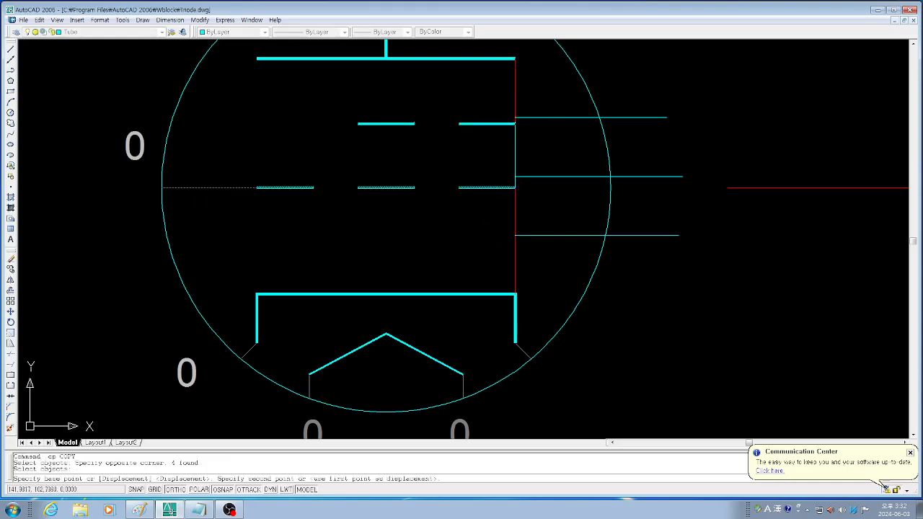
click(515, 118)
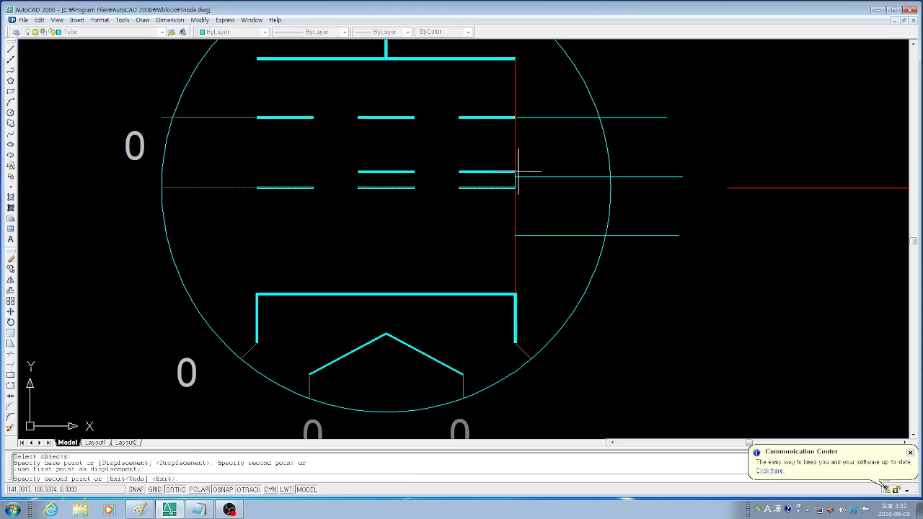
click(515, 176)
key(Return)
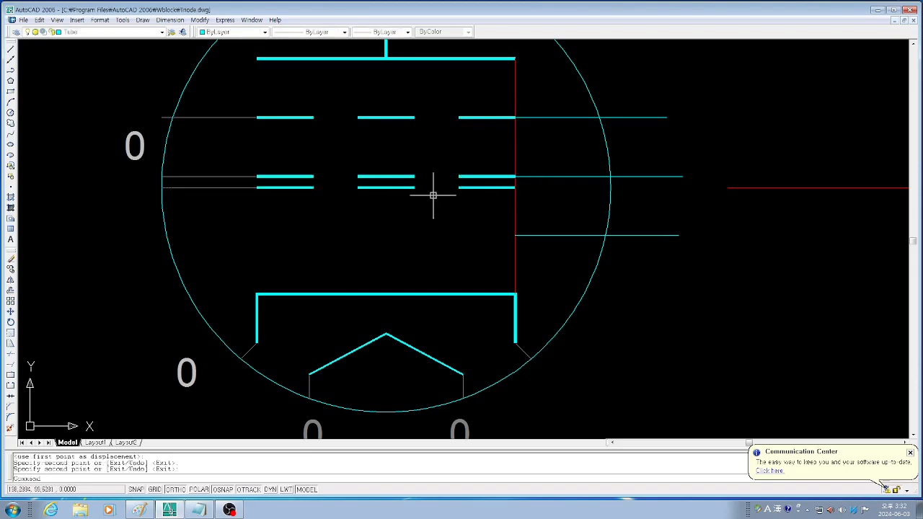
Move the original grid's dashes and lead line from their right endpoint to the start of the lowest guide line
text(m)
key(Return)
click(476, 249)
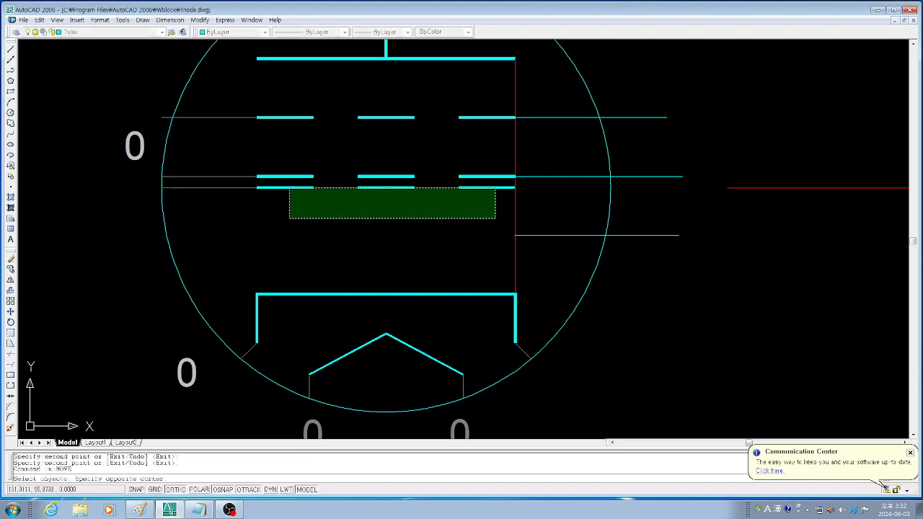
click(267, 181)
click(243, 188)
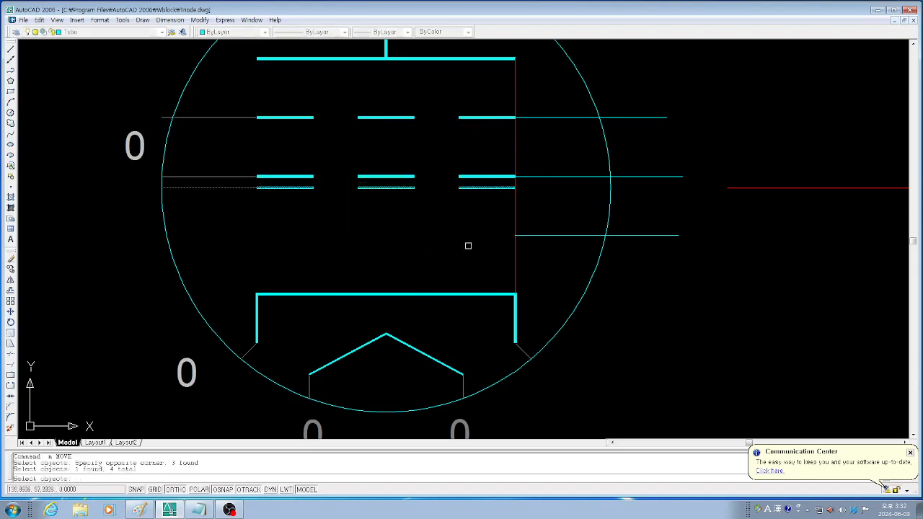
key(Return)
click(514, 188)
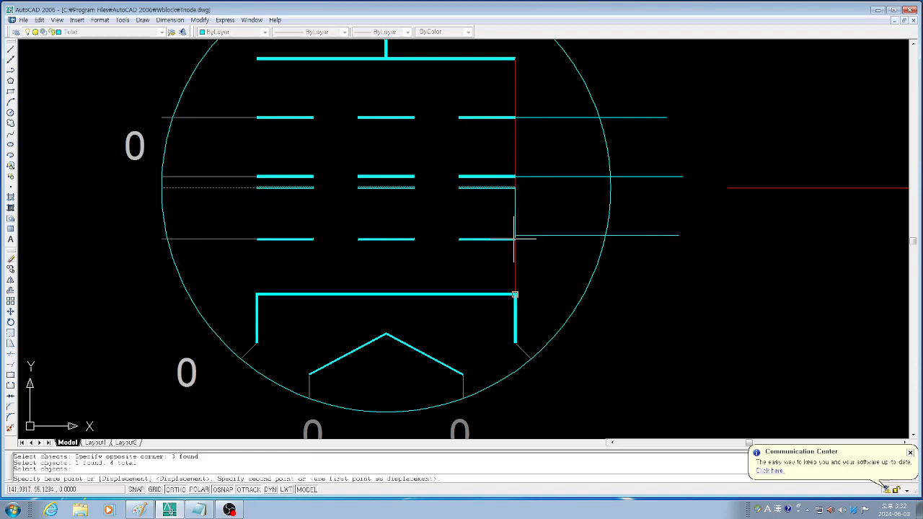
click(515, 235)
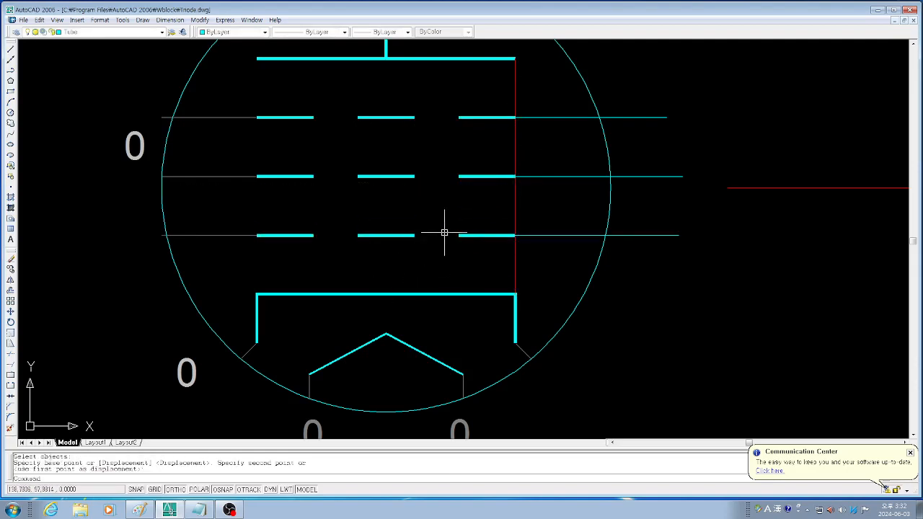
Switch to Paint to examine the 6L6 bottom-view pin diagram, and return to the AutoCAD drawing
scroll(519, 231, down, 1)
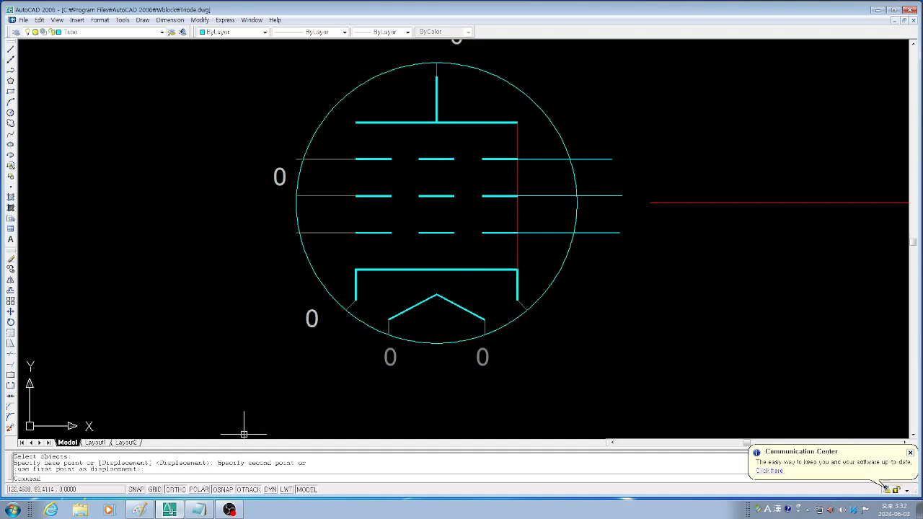
click(140, 510)
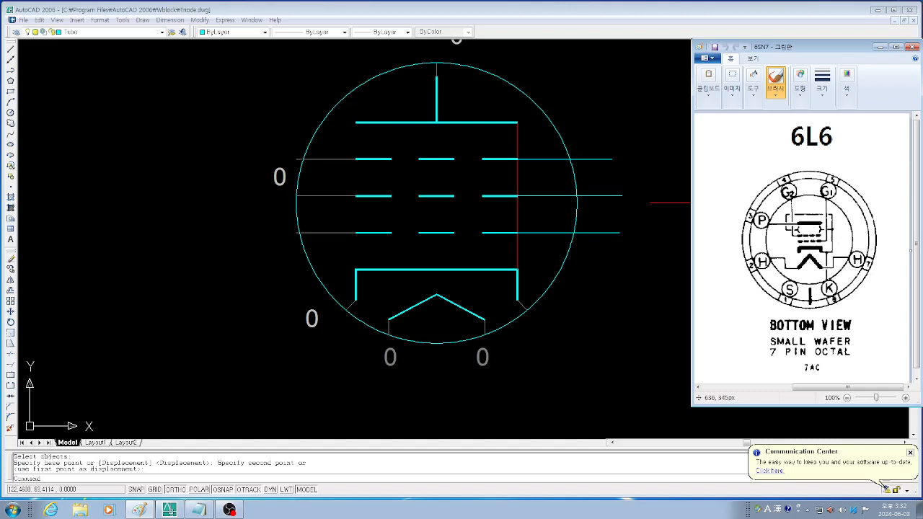
click(879, 48)
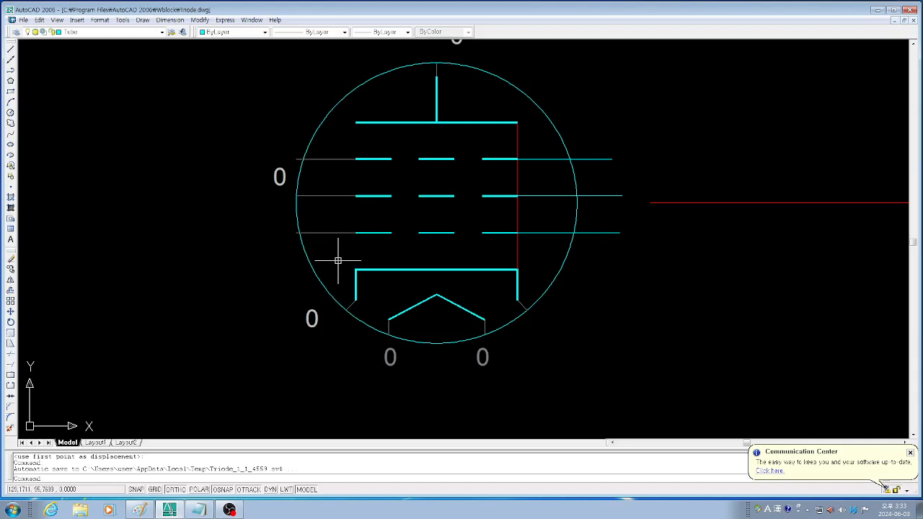
Mirror the red vertical line about the vertical axis through the plate's center, keeping the source line
text(mi)
key(Return)
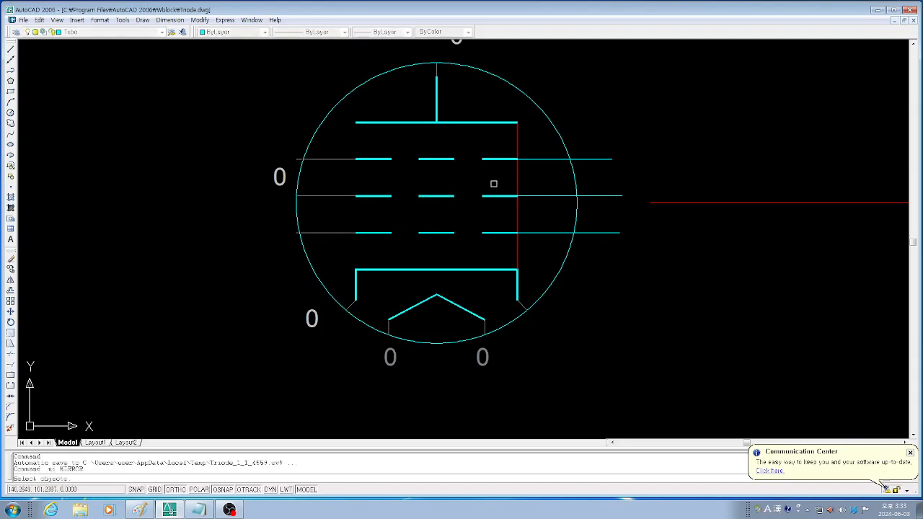
click(515, 179)
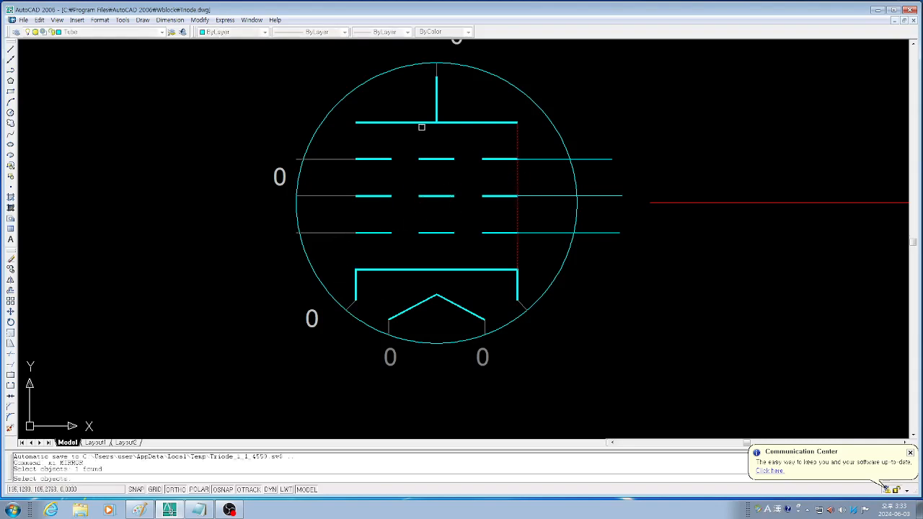
key(Return)
click(436, 121)
click(439, 418)
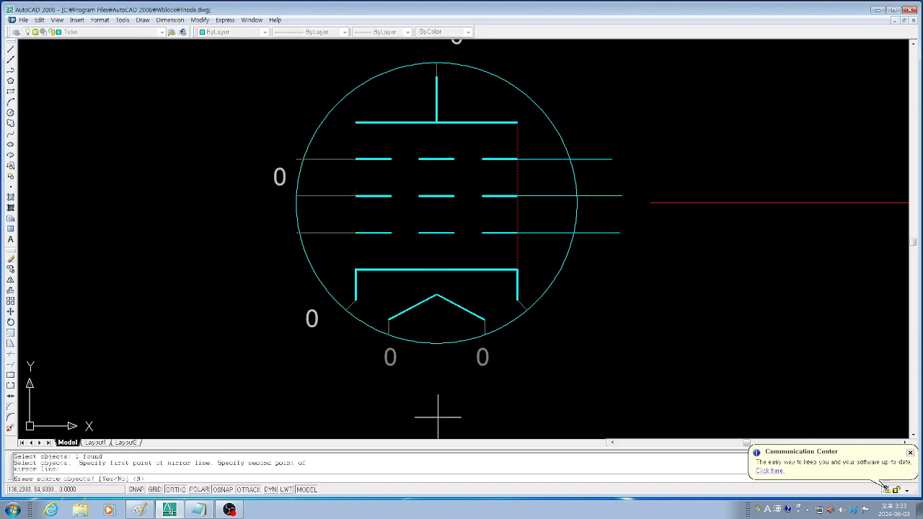
key(Return)
Offset the left red vertical line outward by 1, and offset the resulting line outward by 1 again
text(o)
key(Return)
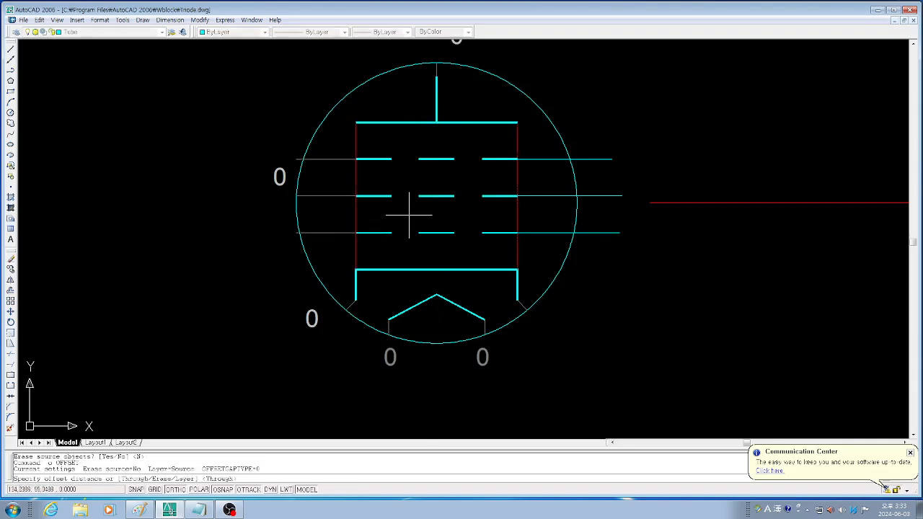
text(1)
key(Return)
click(356, 208)
click(342, 208)
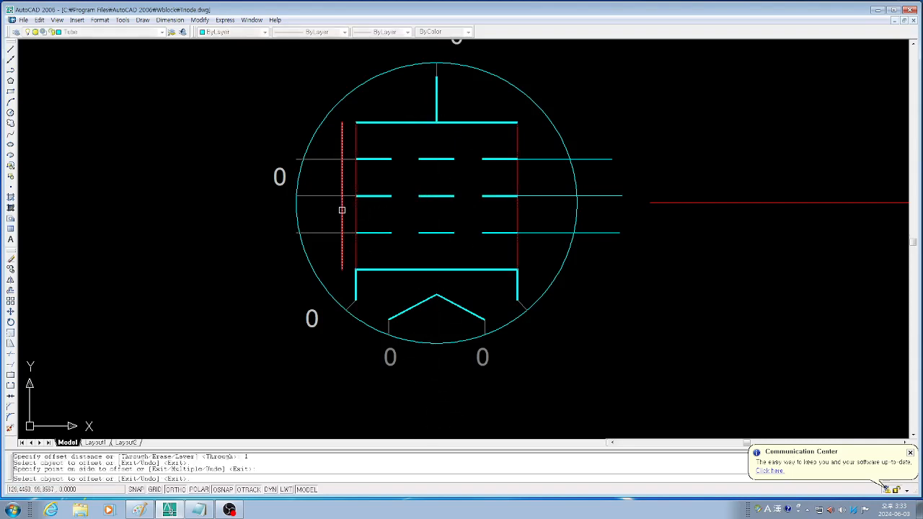
click(342, 210)
click(324, 212)
key(Return)
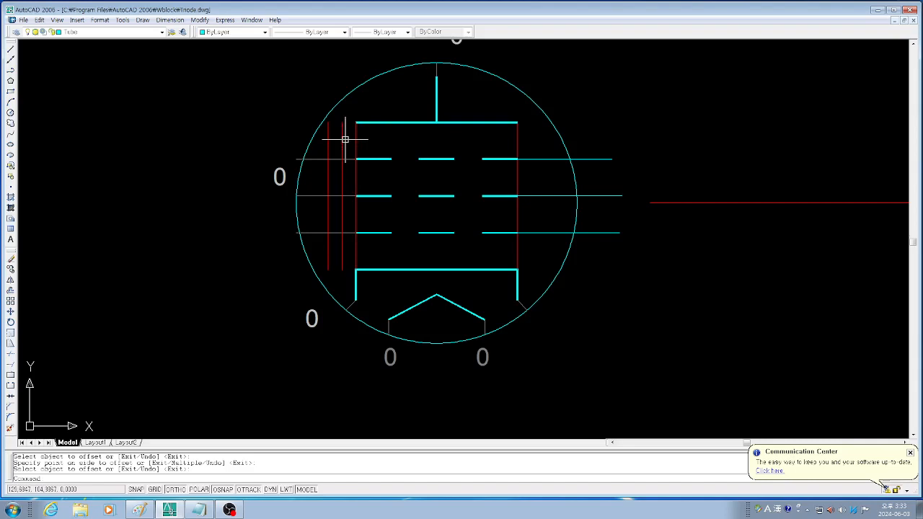
Erase the middle of the three red vertical lines on the tube's left side
text(e)
key(space)
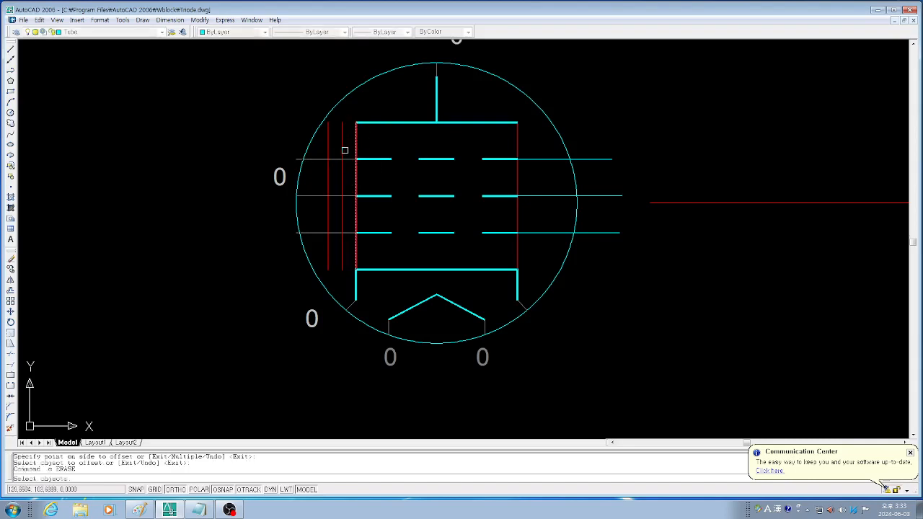
click(342, 143)
key(space)
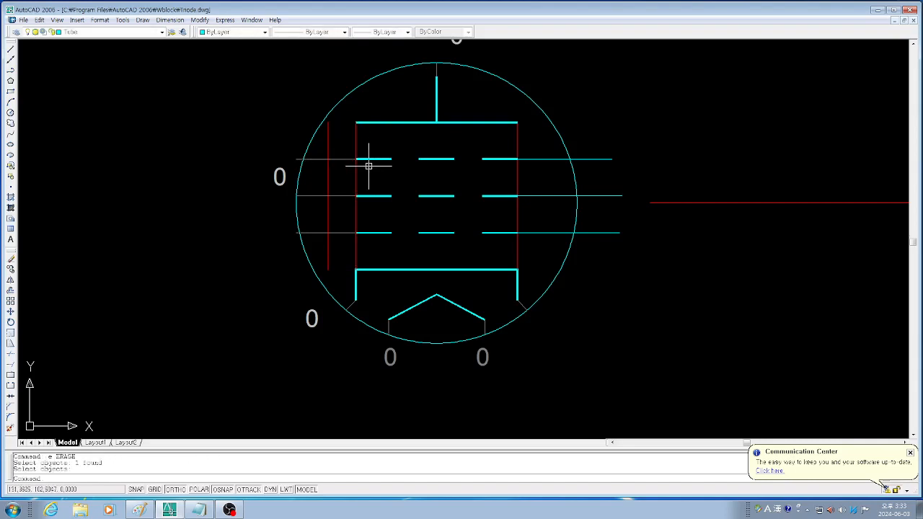
Offset the red vertical line at the grids' left ends outward by 0.5
text(o)
key(space)
text(.5)
key(space)
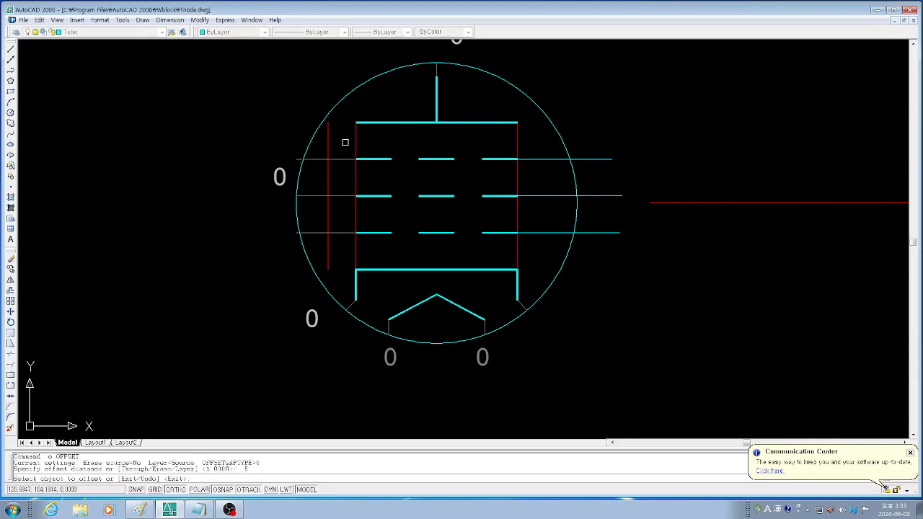
click(354, 138)
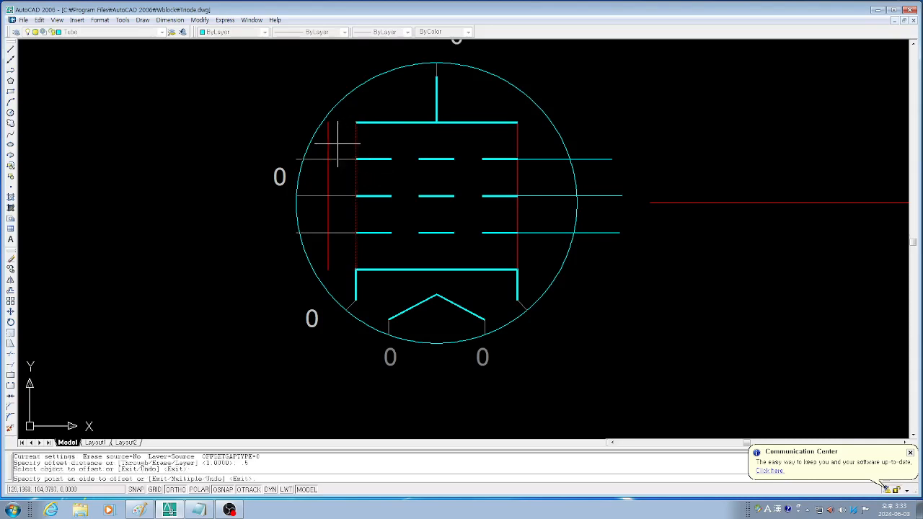
click(333, 144)
key(space)
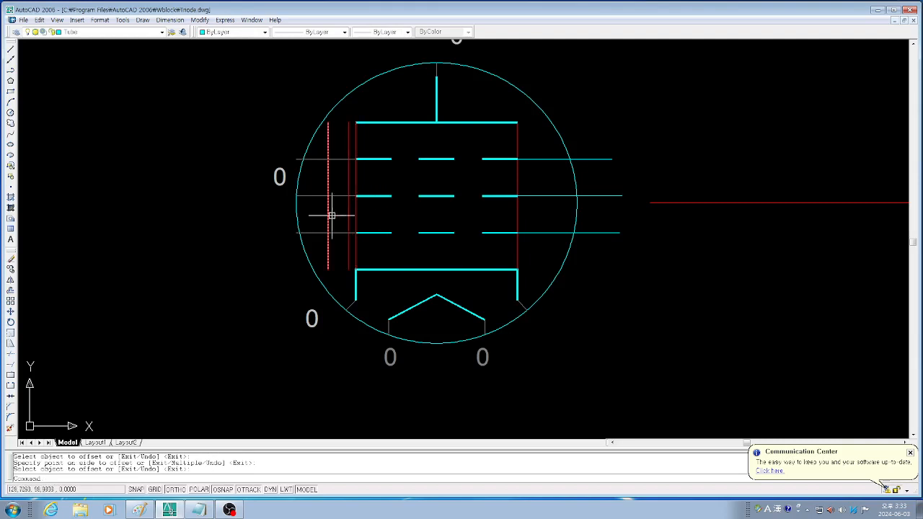
Draw horizontal guide lines extending left from the plate's left endpoint and from the cathode's lower-left endpoint
text(l)
key(space)
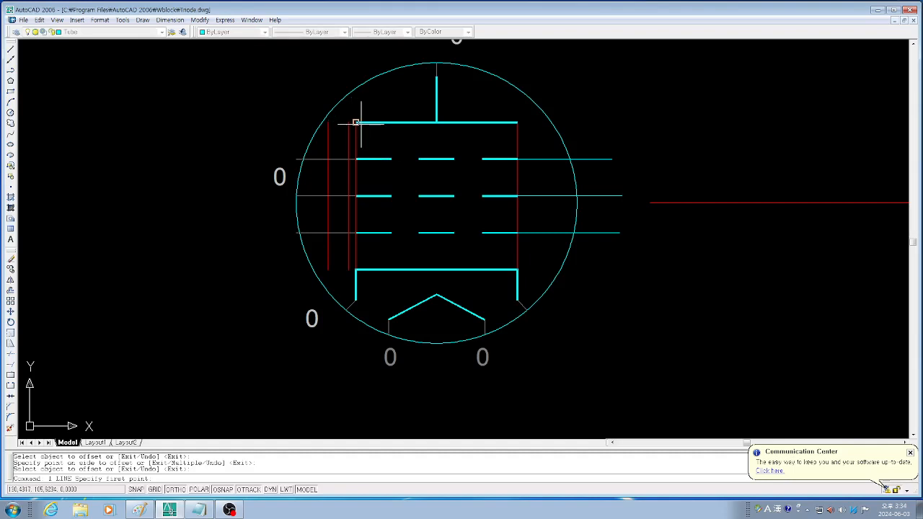
click(356, 123)
click(206, 123)
key(space)
key(space)
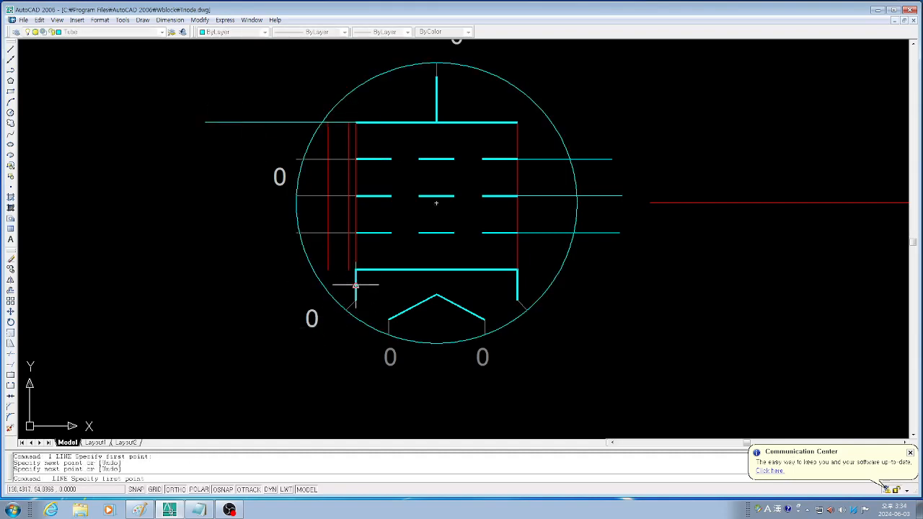
click(356, 299)
click(247, 300)
key(space)
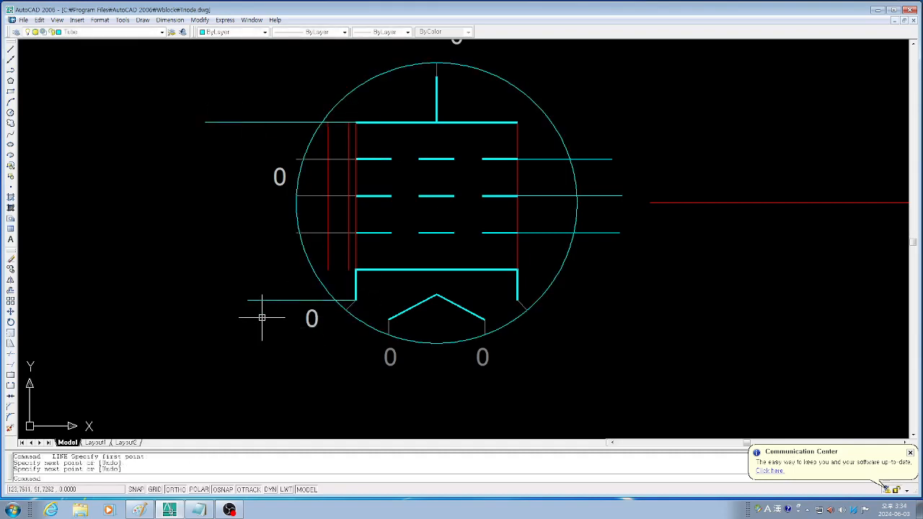
Extend the 0.5-offset red vertical line down to the lower horizontal guide line
text(e)
key(space)
click(306, 299)
key(space)
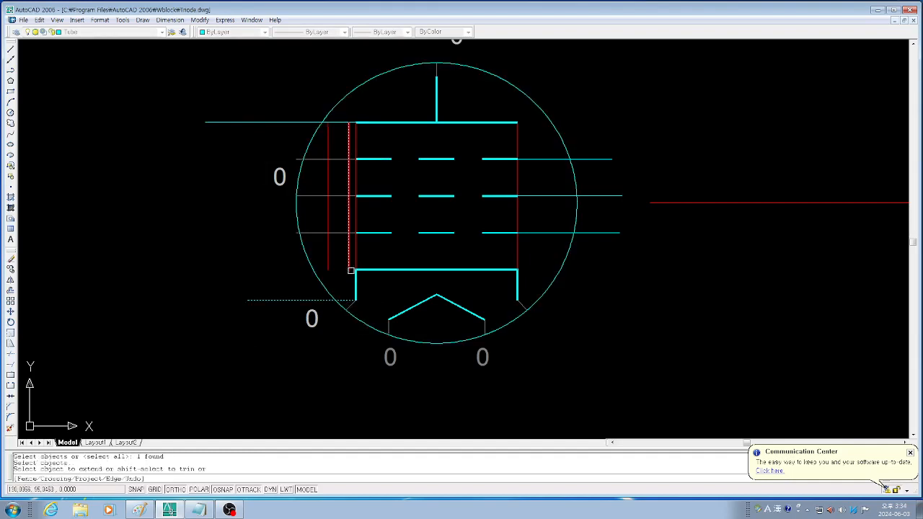
click(349, 261)
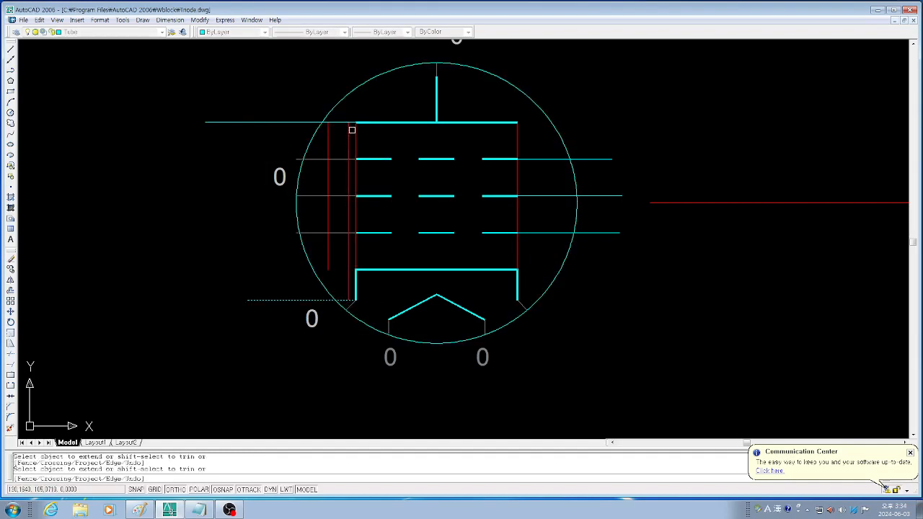
key(space)
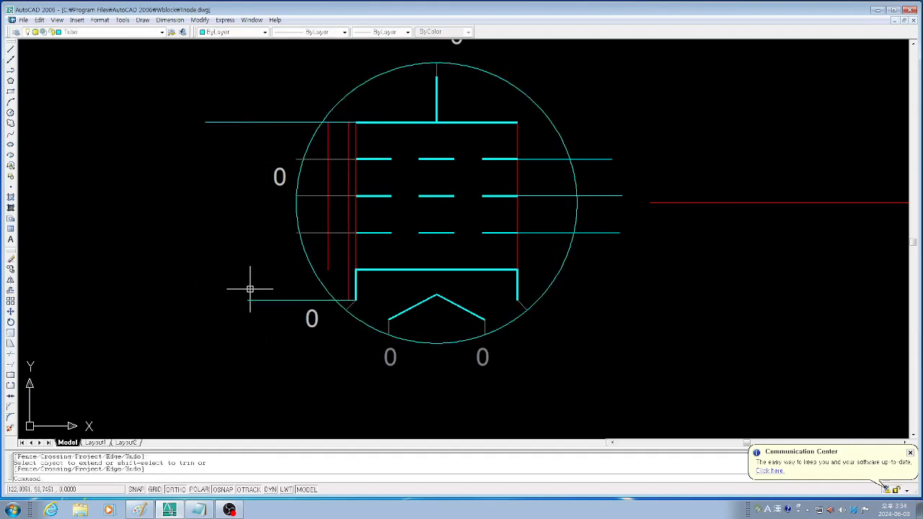
Offset the upper horizontal guide line downward and the lower one upward by 1.5
text(o)
key(space)
text(1)
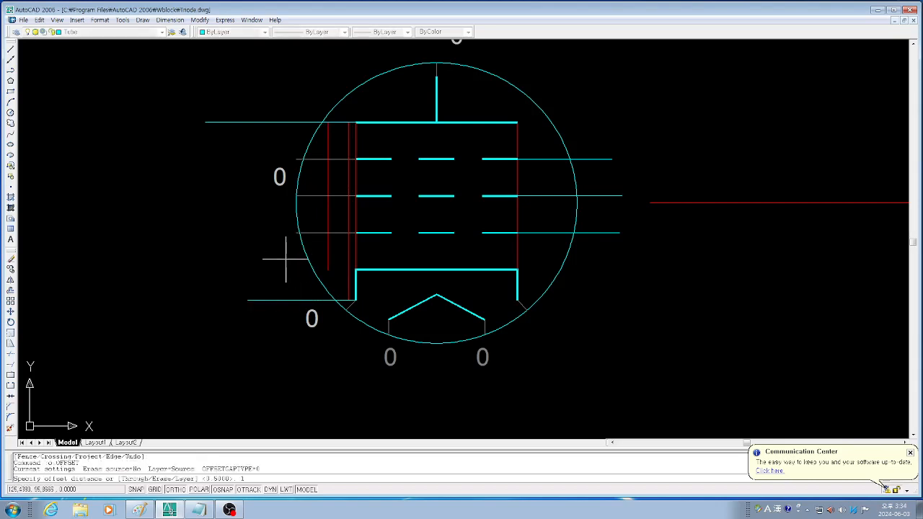
text(.5)
key(space)
click(295, 123)
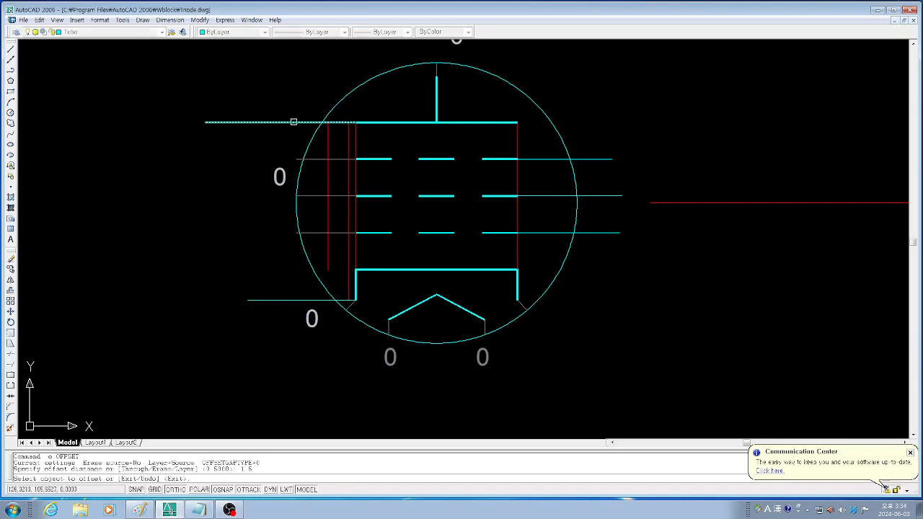
click(284, 137)
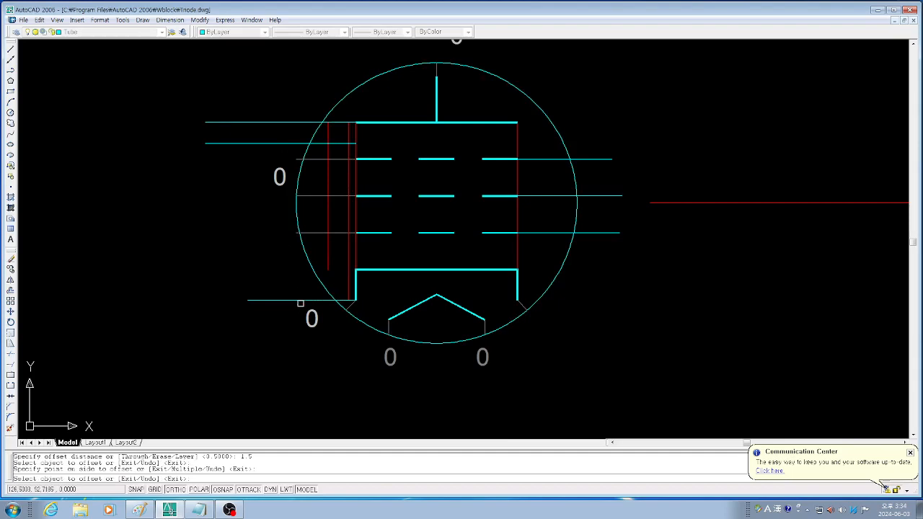
click(299, 302)
click(292, 271)
key(space)
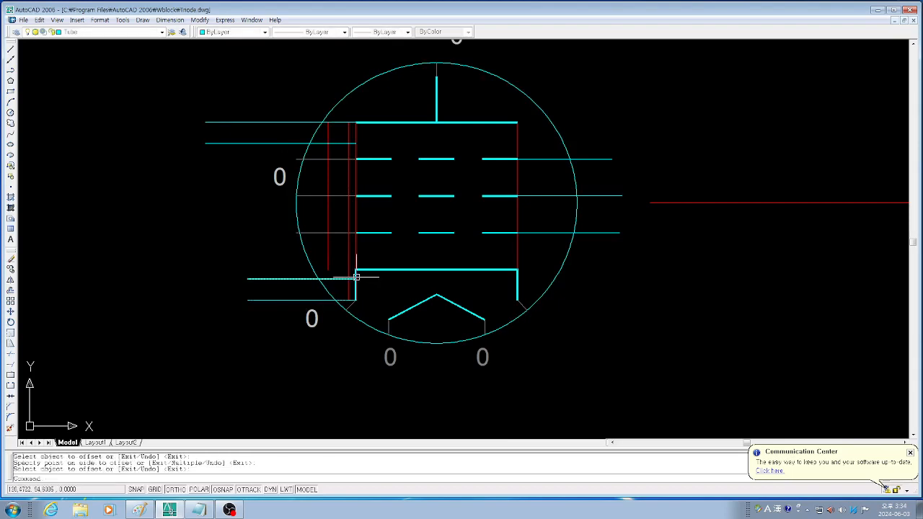
Extend the outermost red vertical line down to the offset lower guide line
text(ex)
key(space)
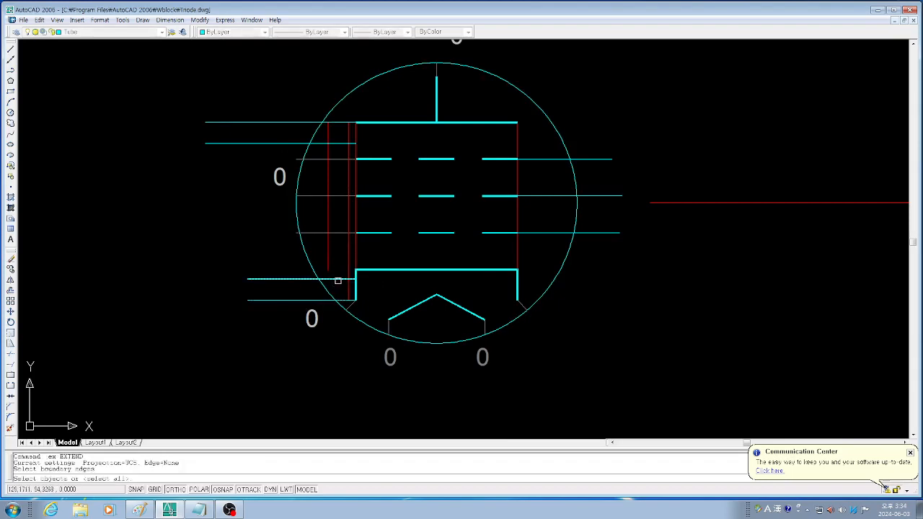
key(space)
click(326, 262)
key(space)
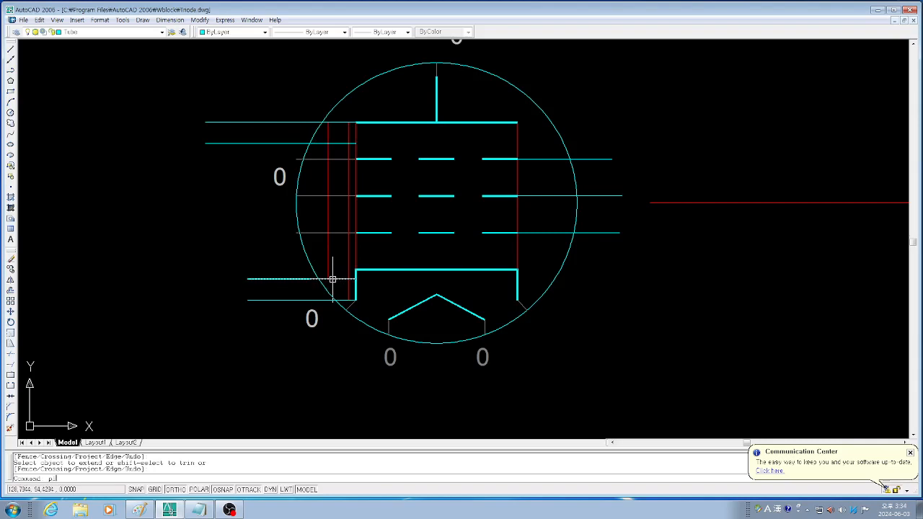
Draw a zero-width polyline from the plate's left endpoint through the guide intersections, with angled corners, to the cathode's lower-left endpoint
key(Return)
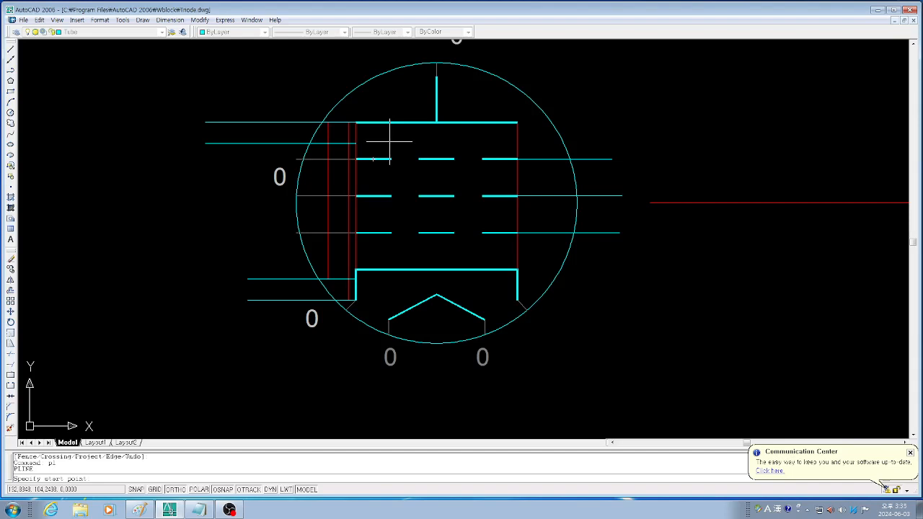
click(355, 122)
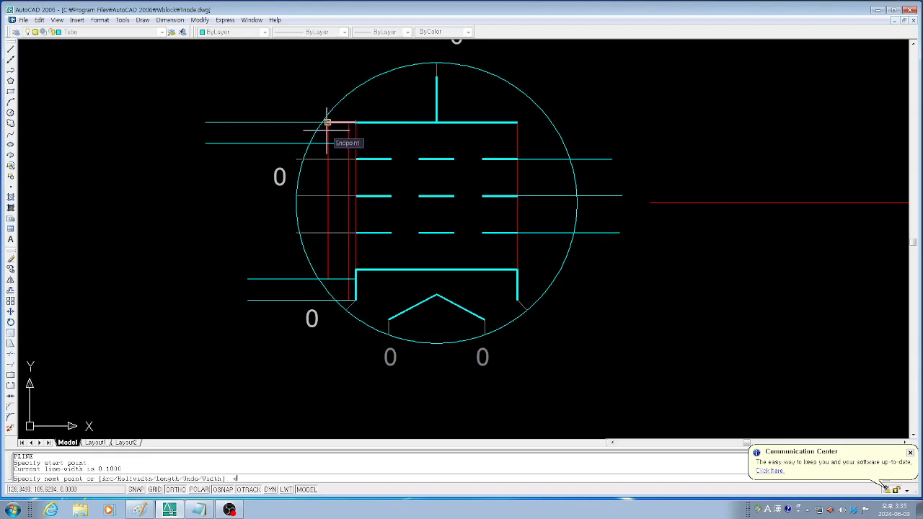
key(Return)
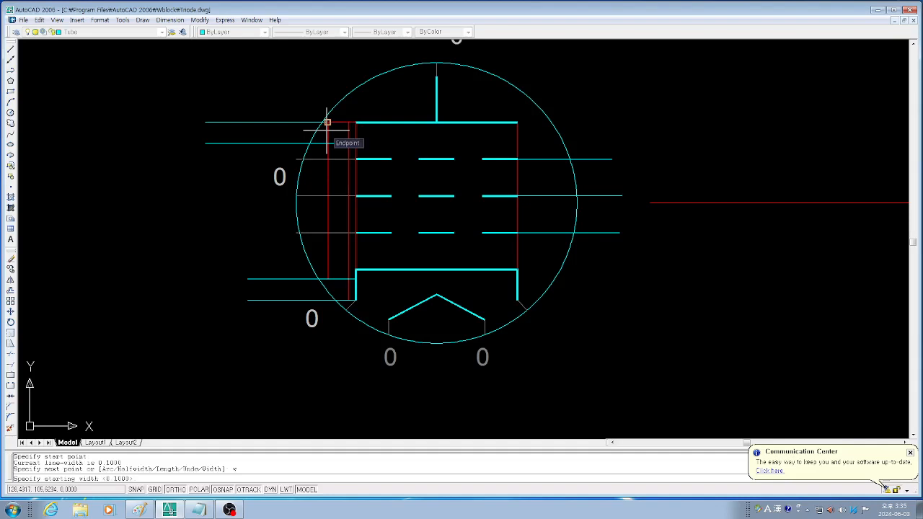
key(Return)
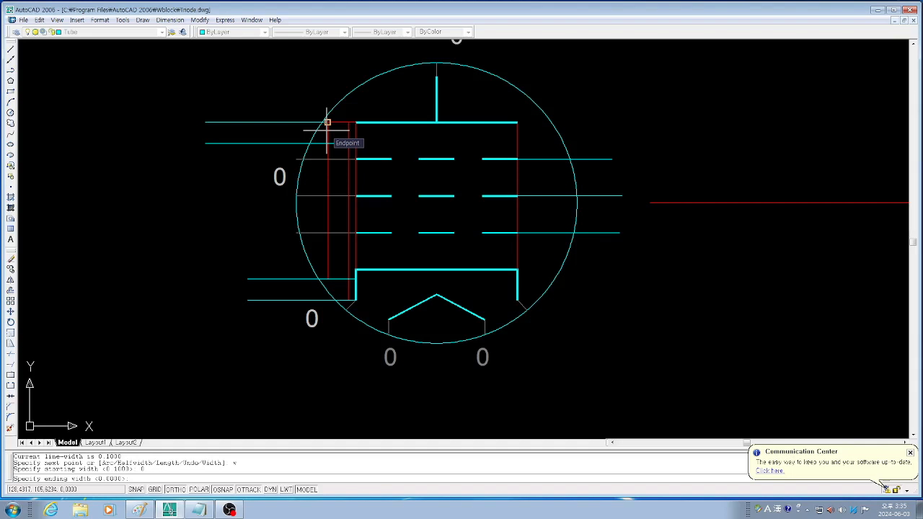
key(Return)
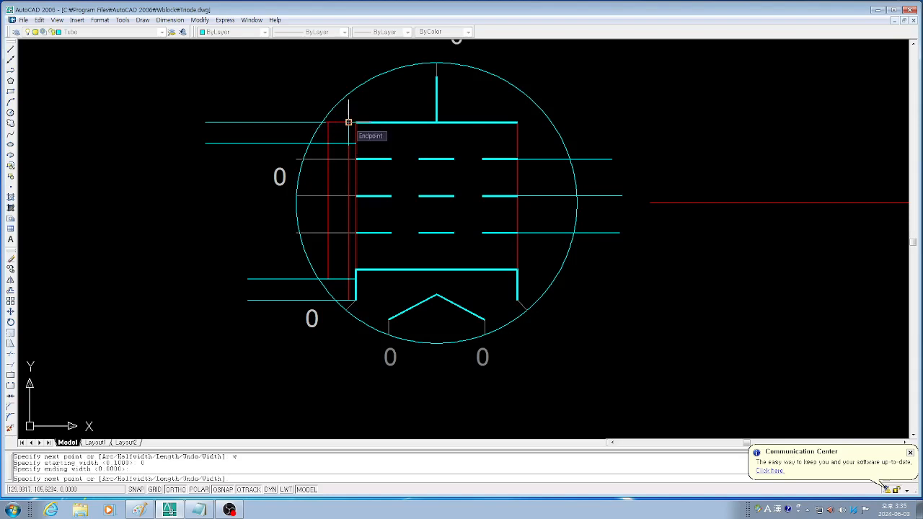
click(348, 123)
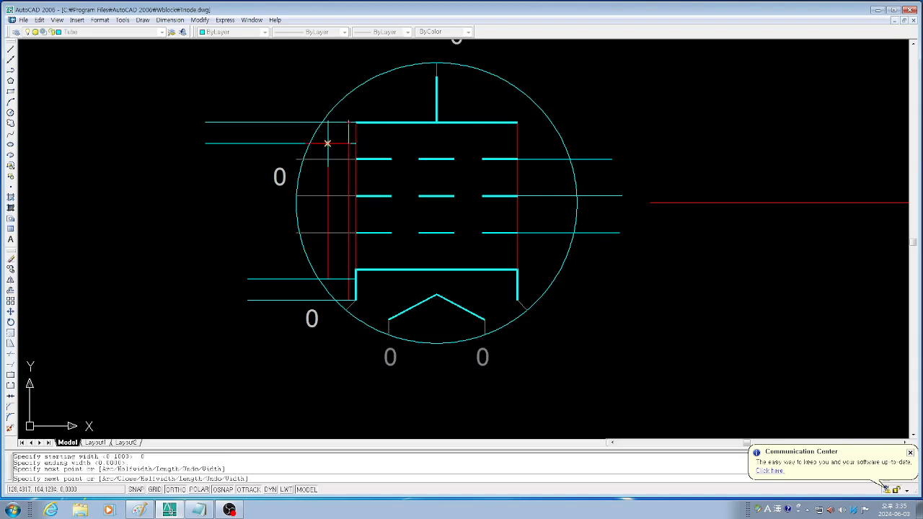
click(328, 143)
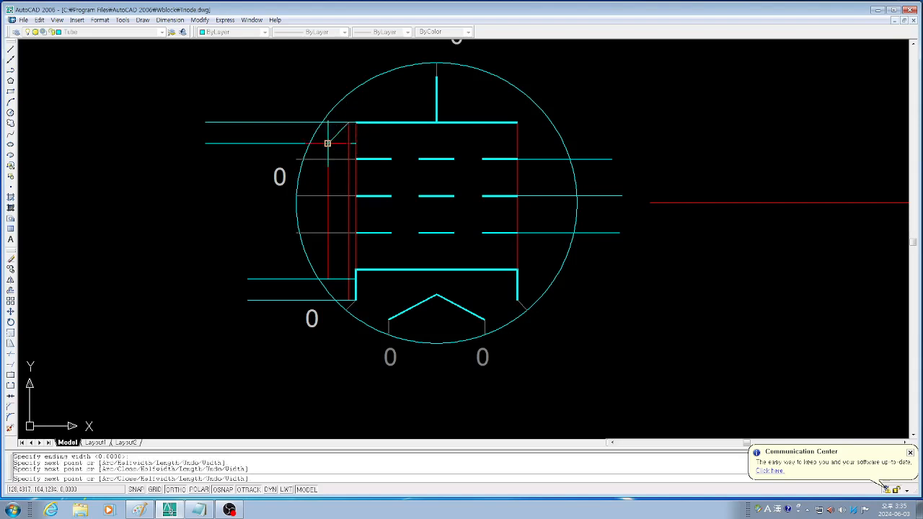
click(328, 279)
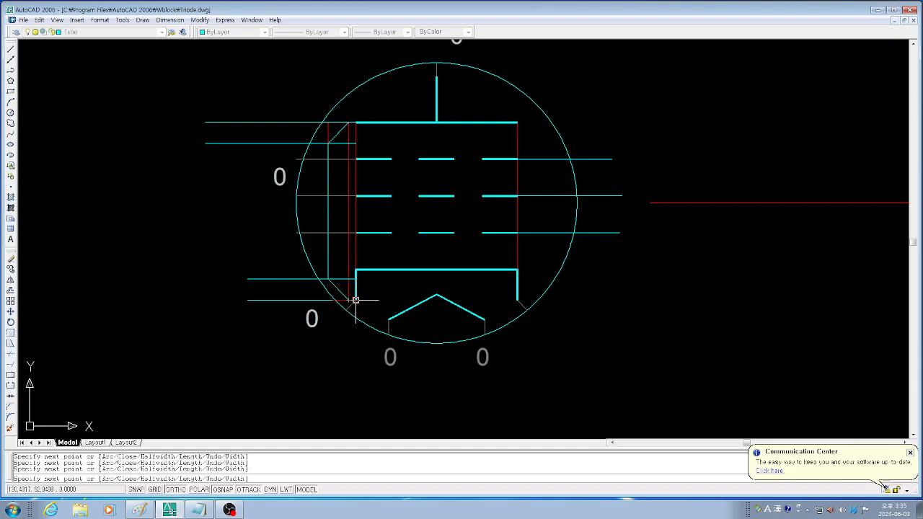
key(Return)
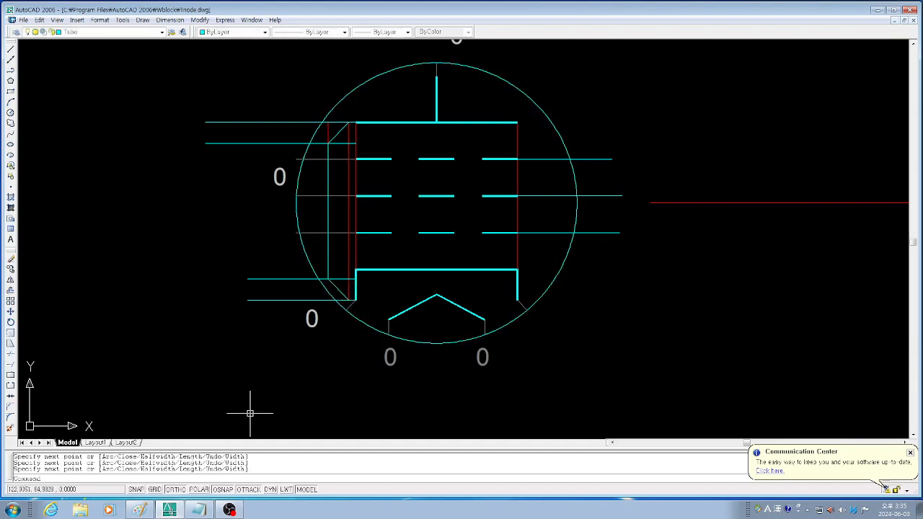
Erase the two lower and two upper horizontal guide lines on the tube's left side with crossing selections
text(e)
key(space)
click(282, 316)
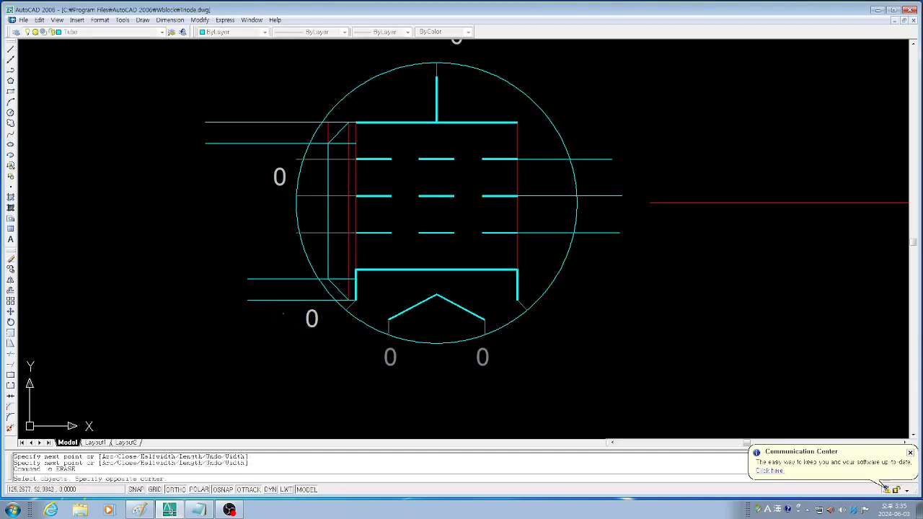
click(255, 258)
key(space)
key(space)
click(255, 167)
click(226, 84)
key(space)
Erase the upper horizontal guides and the three red vertical construction lines on the tube's left side
key(space)
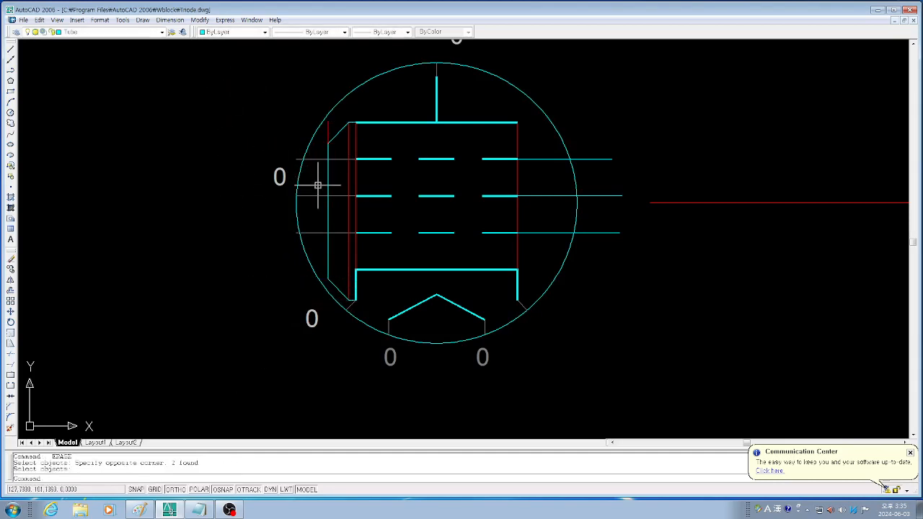
click(330, 131)
key(space)
key(space)
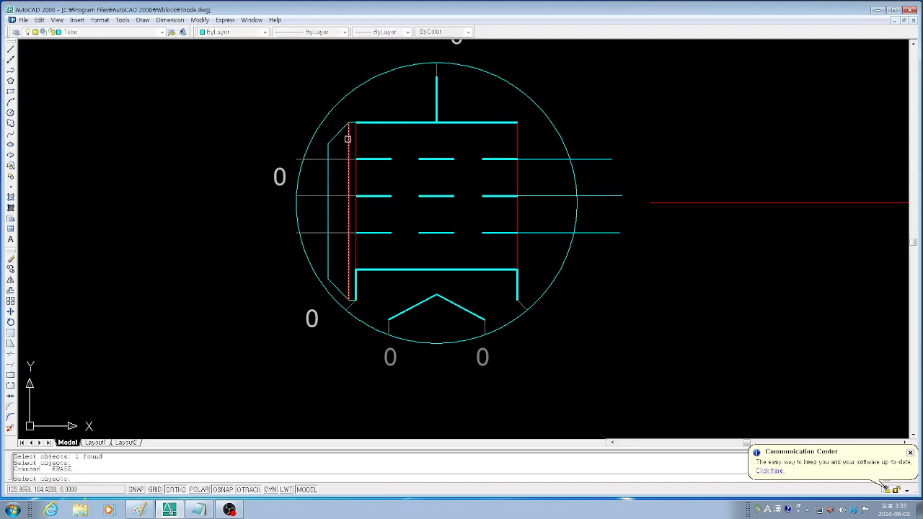
click(349, 140)
key(space)
key(space)
click(355, 139)
key(space)
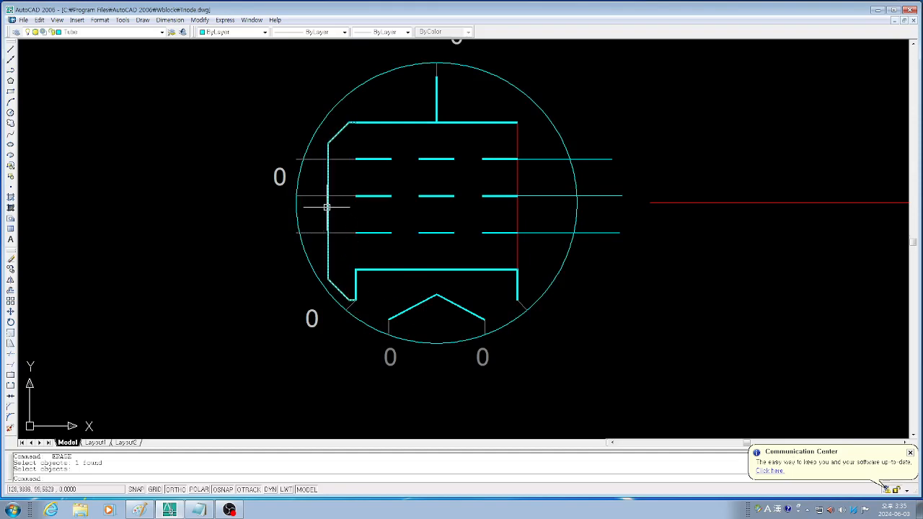
Change the left side outline polyline's color to index color 9 in its properties
text(h)
key(Return)
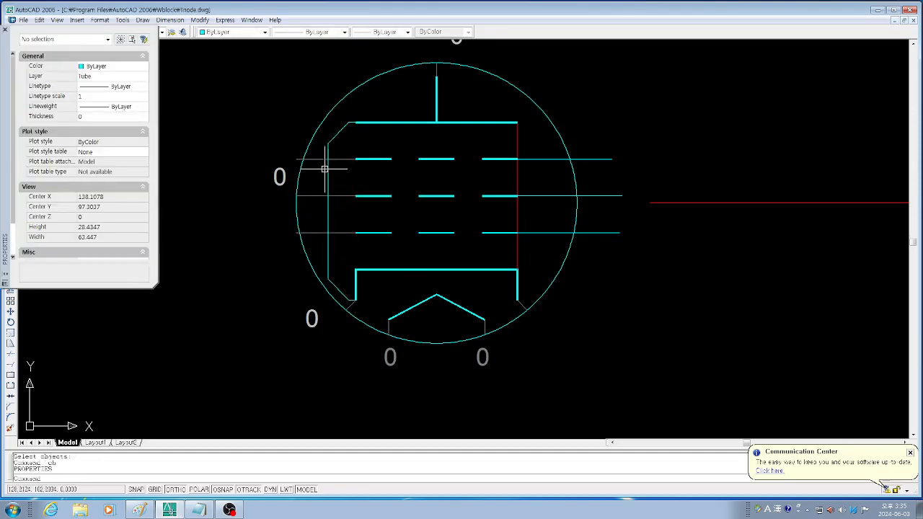
click(329, 175)
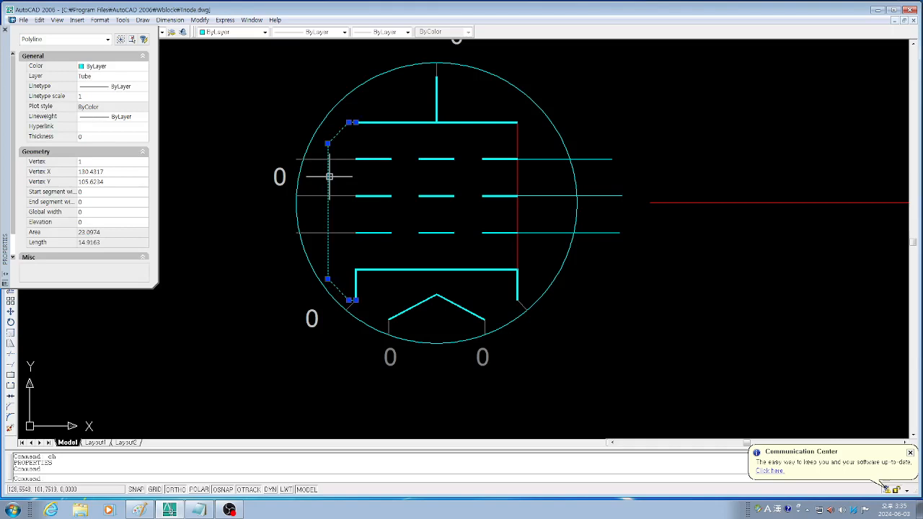
click(118, 67)
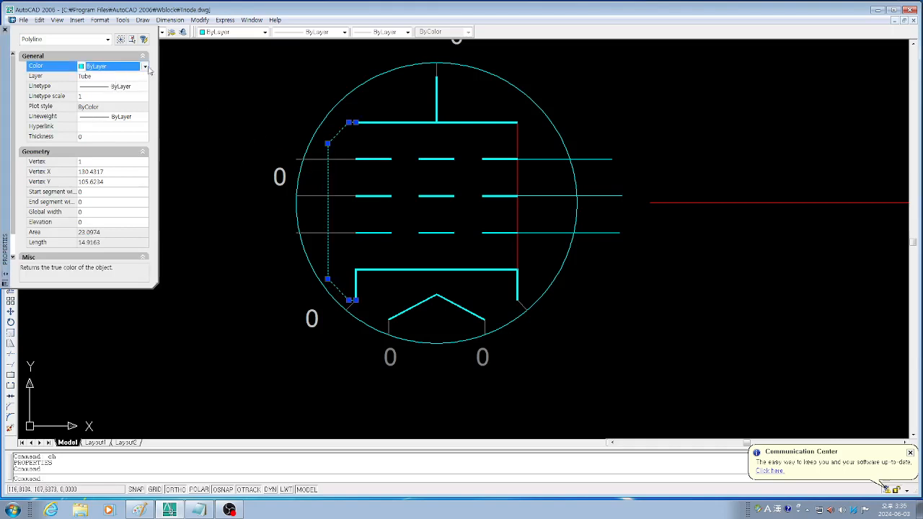
click(144, 67)
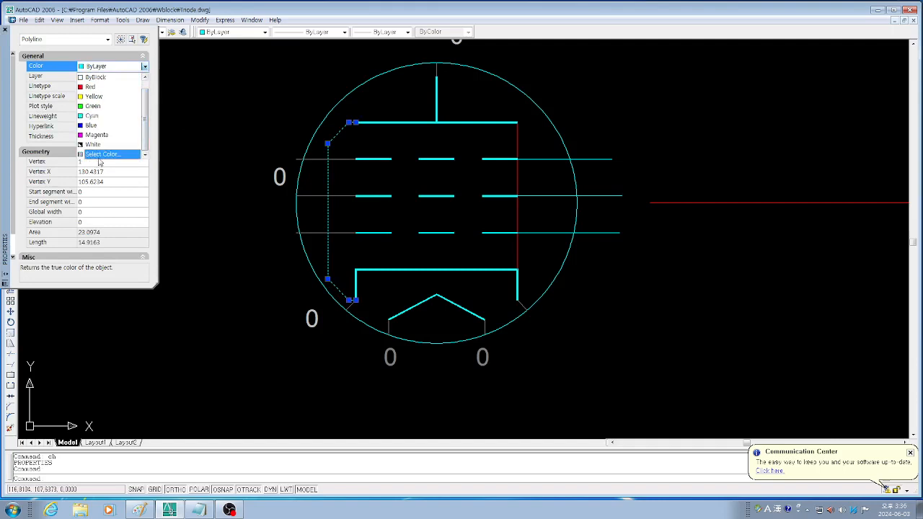
click(105, 154)
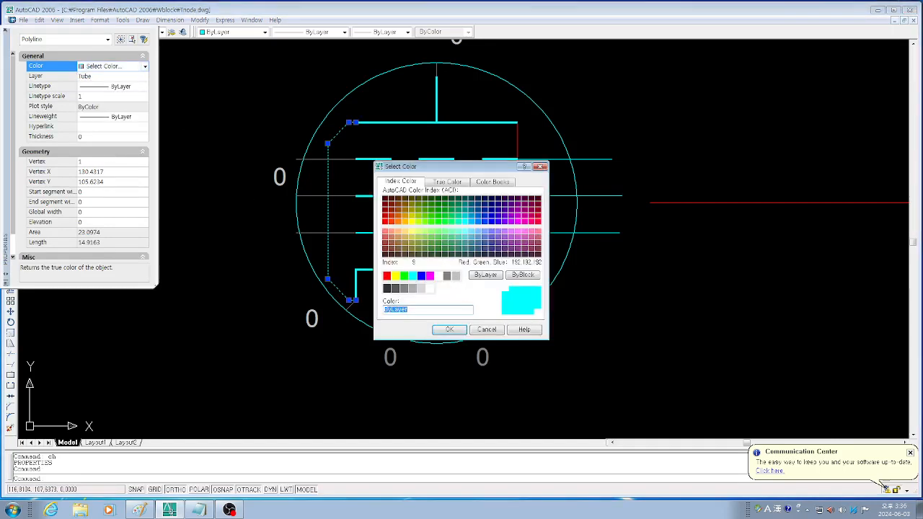
click(456, 275)
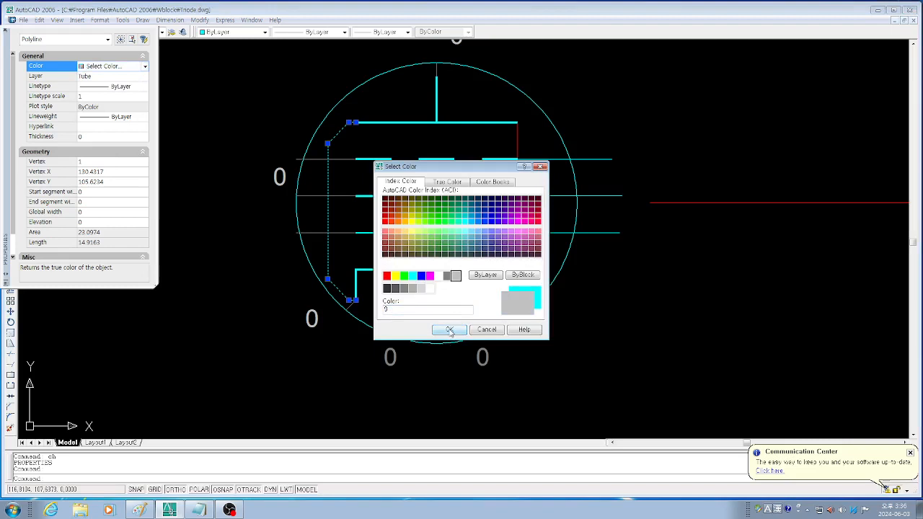
click(449, 330)
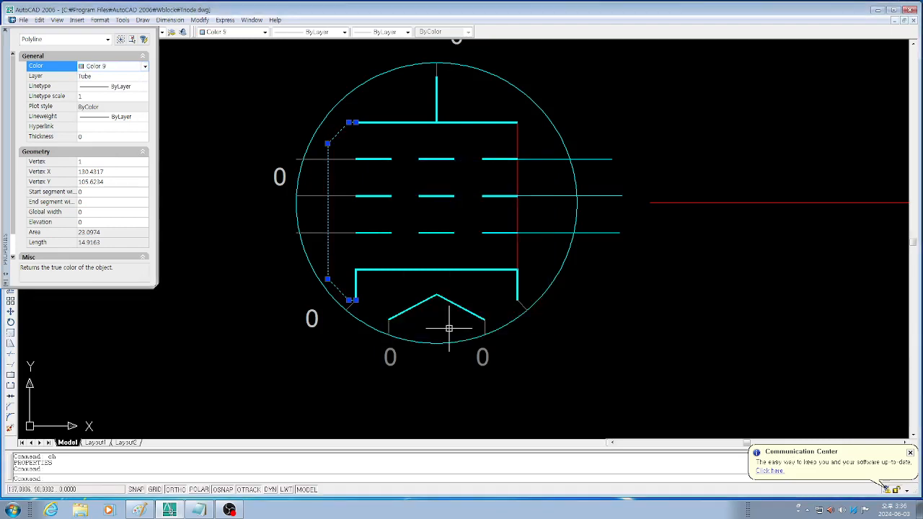
click(7, 32)
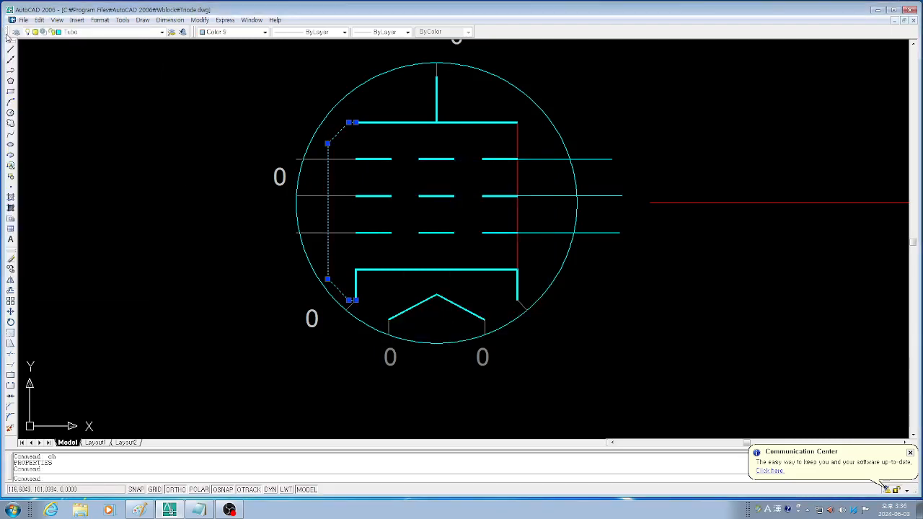
key(Escape)
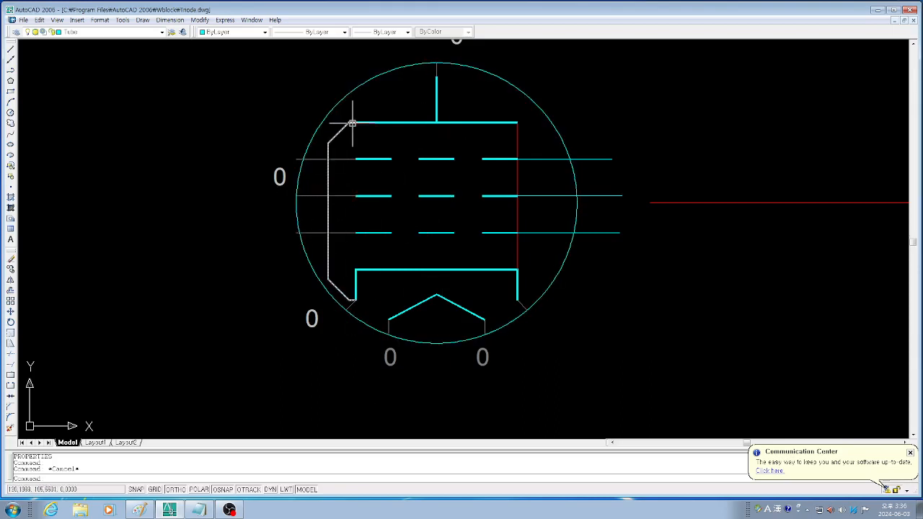
Stretch only the side outline's upper corner from the plate's left endpoint down to the top grid's left endpoint, excluding the circle and plate
scroll(345, 130, up, 2)
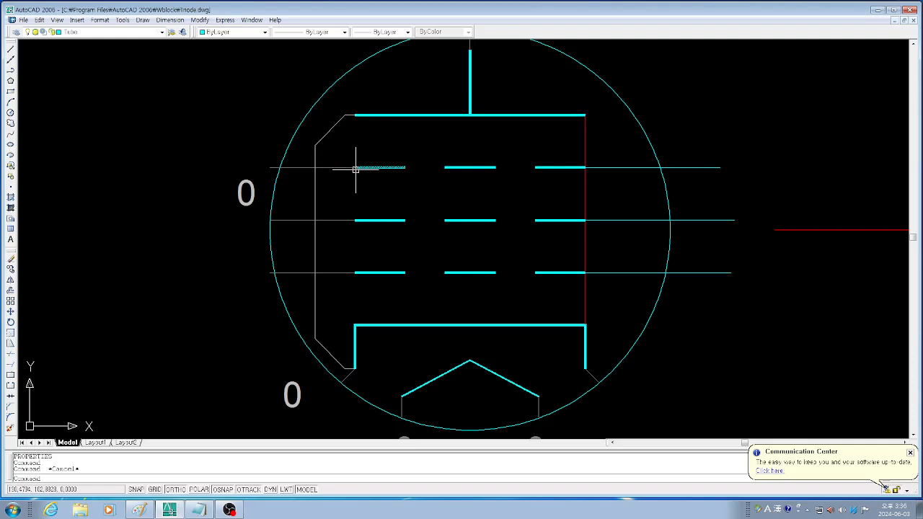
text(s)
key(Return)
text(c)
key(Return)
click(314, 163)
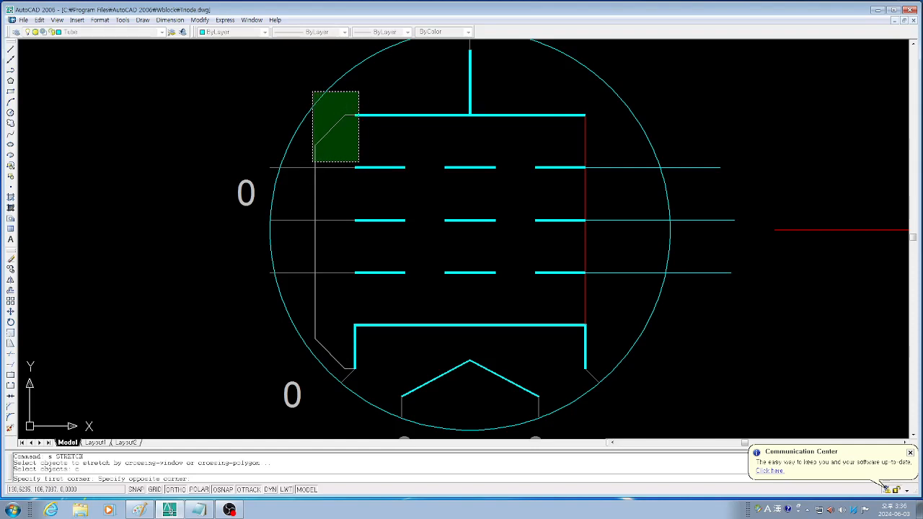
click(358, 91)
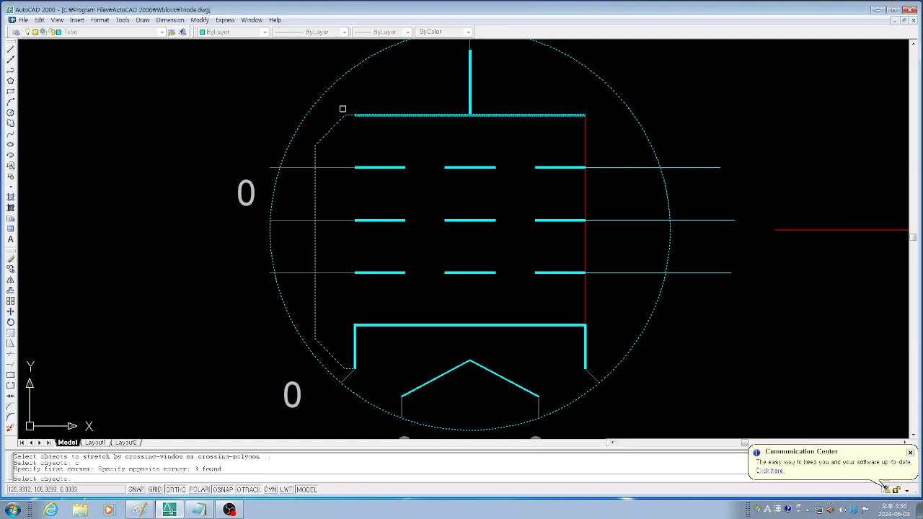
key(Return)
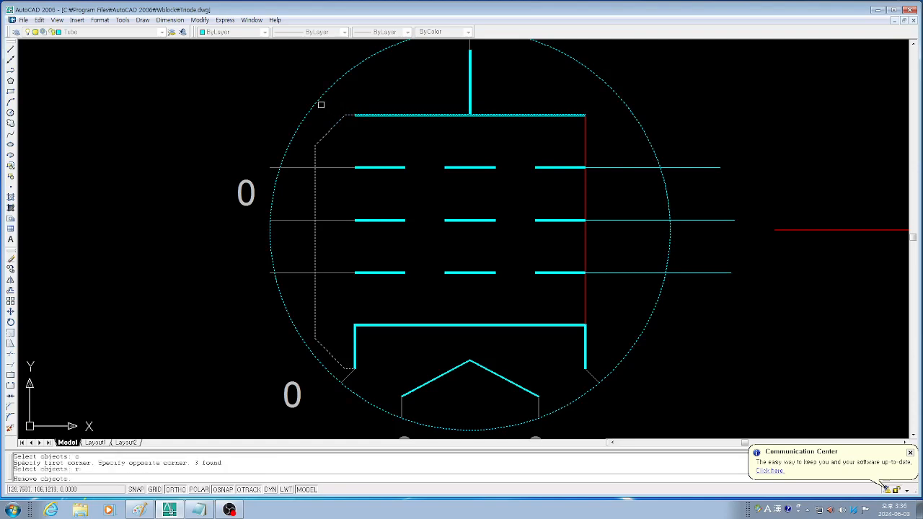
click(322, 92)
click(404, 139)
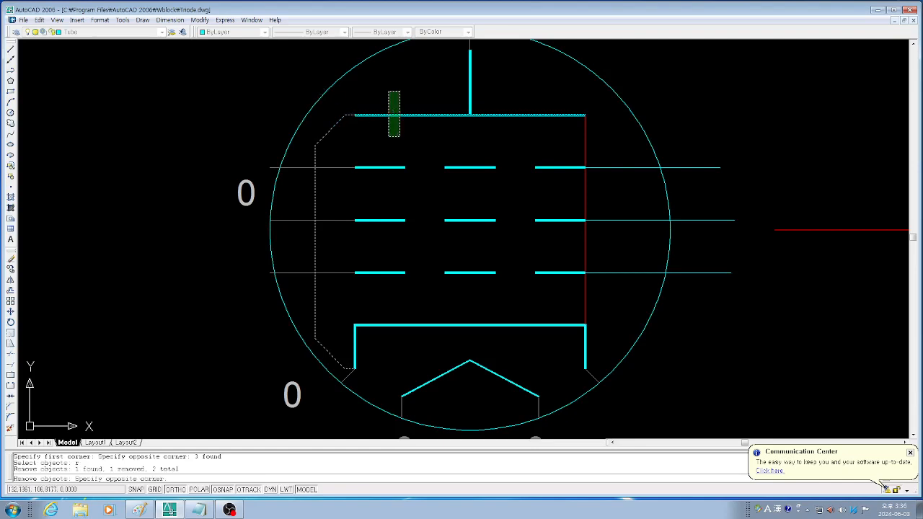
click(387, 95)
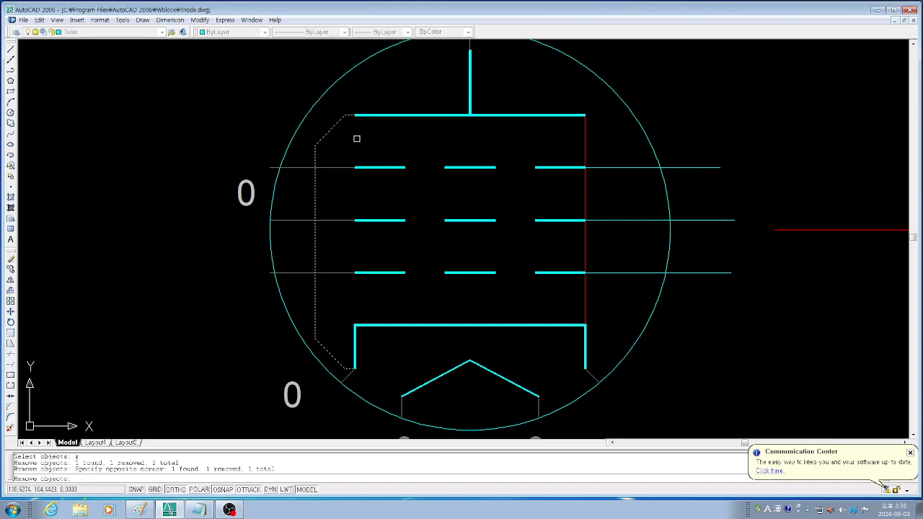
key(Return)
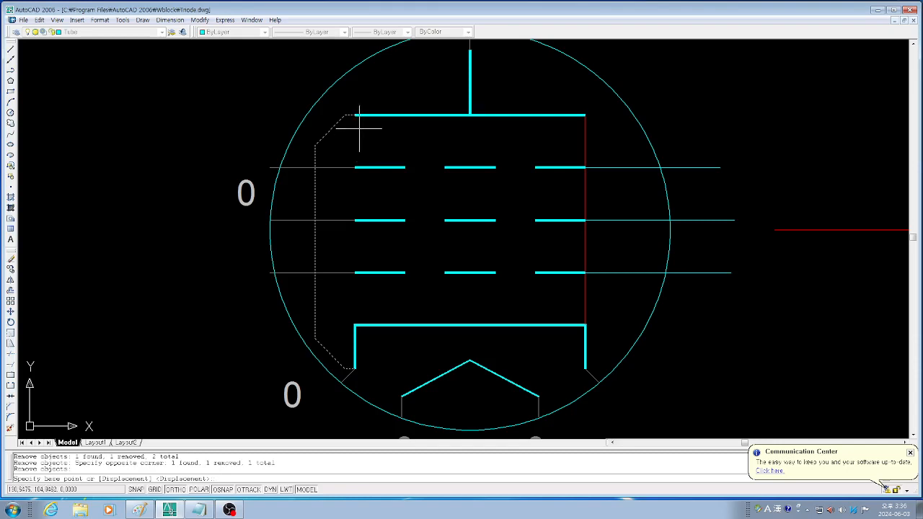
click(355, 115)
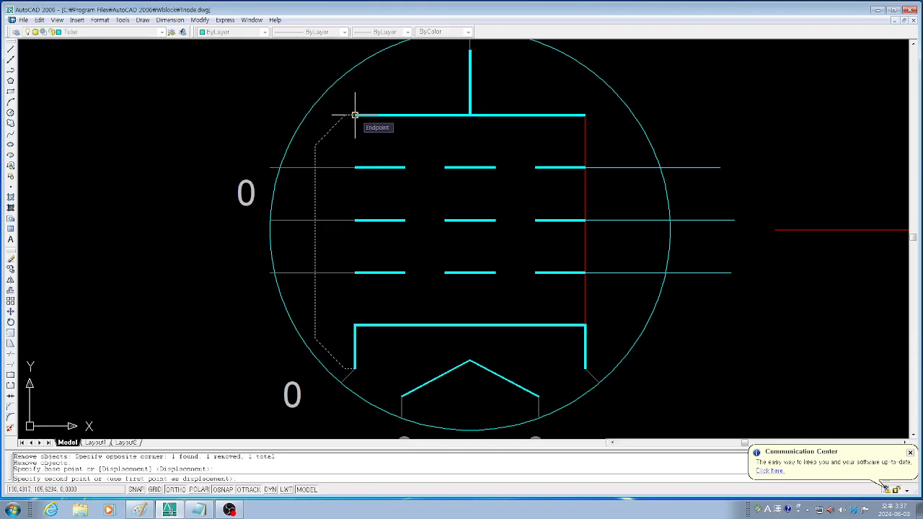
click(355, 167)
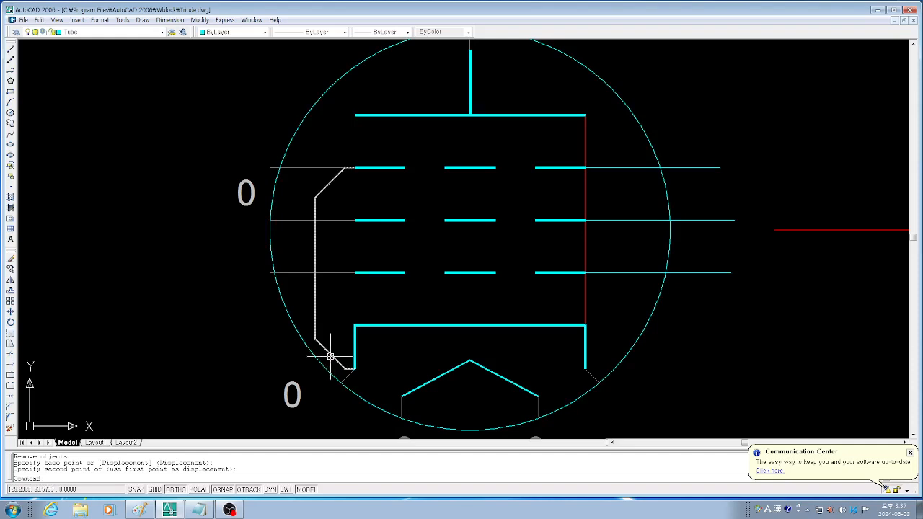
text(l)
key(Return)
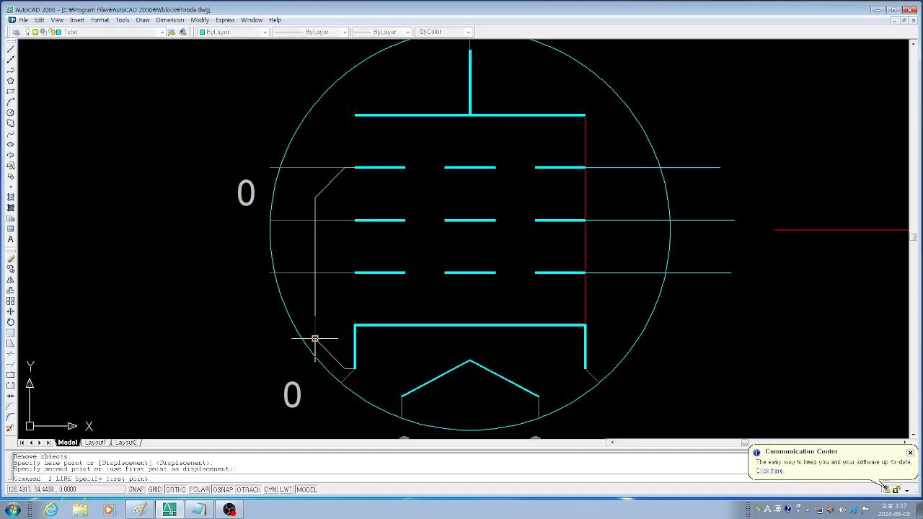
key(Escape)
key(Escape)
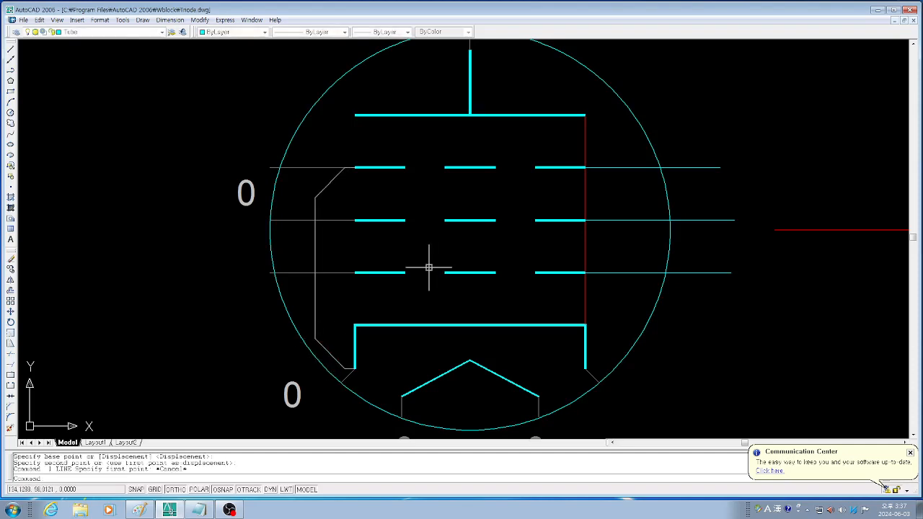
Copy the red vertical line on the right side from its top endpoint to the left outline's upper angled corner
text(d)
key(Return)
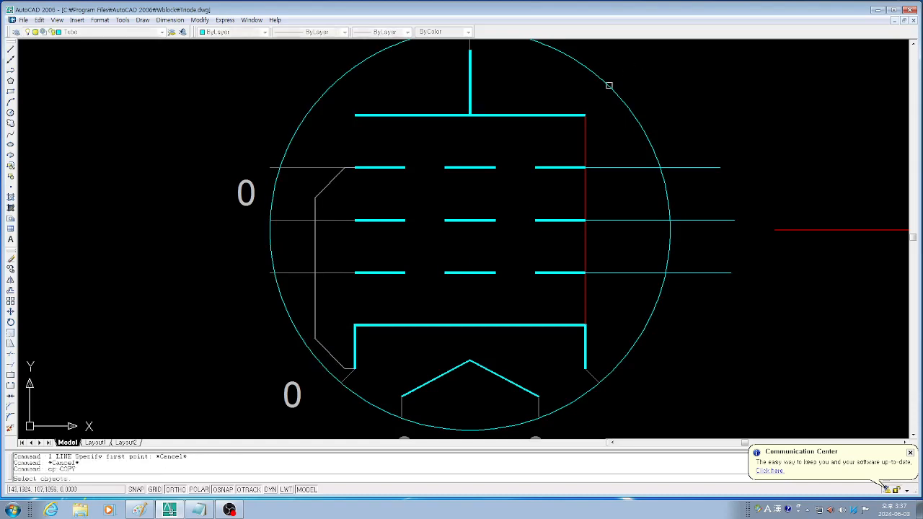
click(584, 130)
key(Return)
click(585, 116)
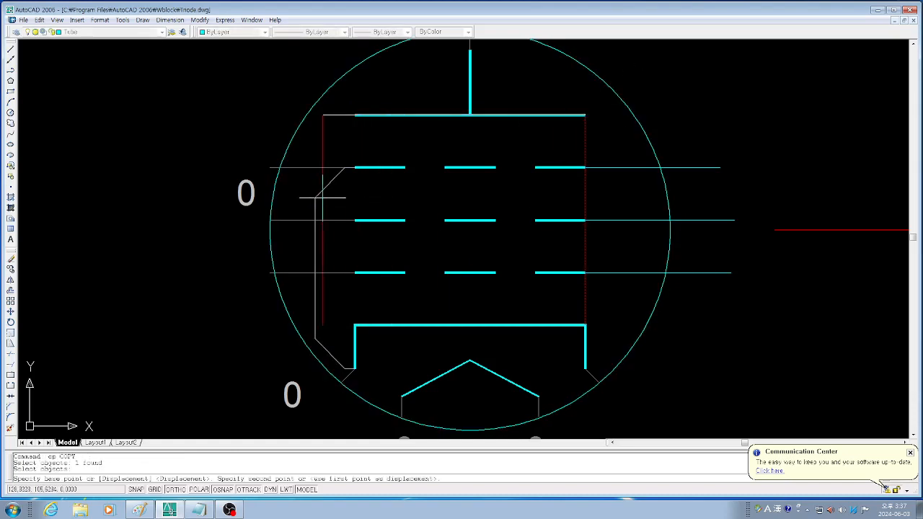
click(315, 196)
key(Return)
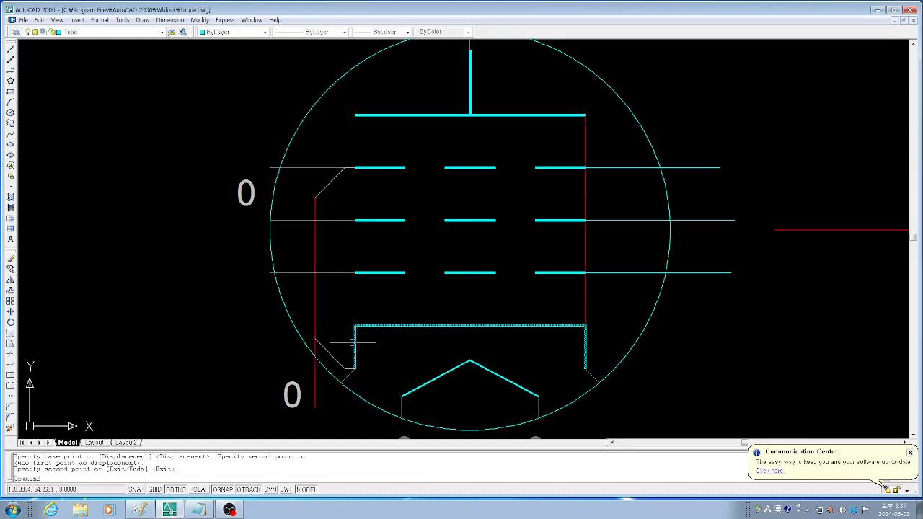
text(m)
key(Return)
key(Escape)
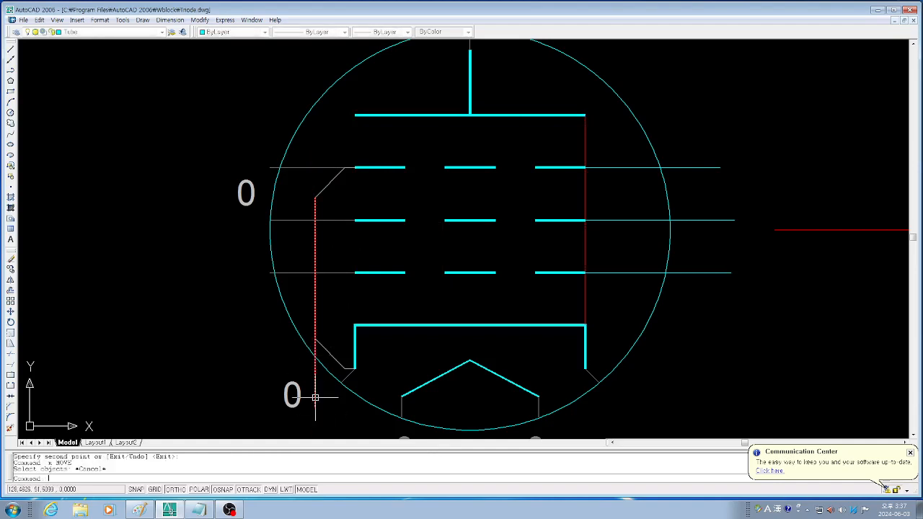
Offset the copied red vertical line by 0.5 toward the inside of the tube
text(o)
key(Return)
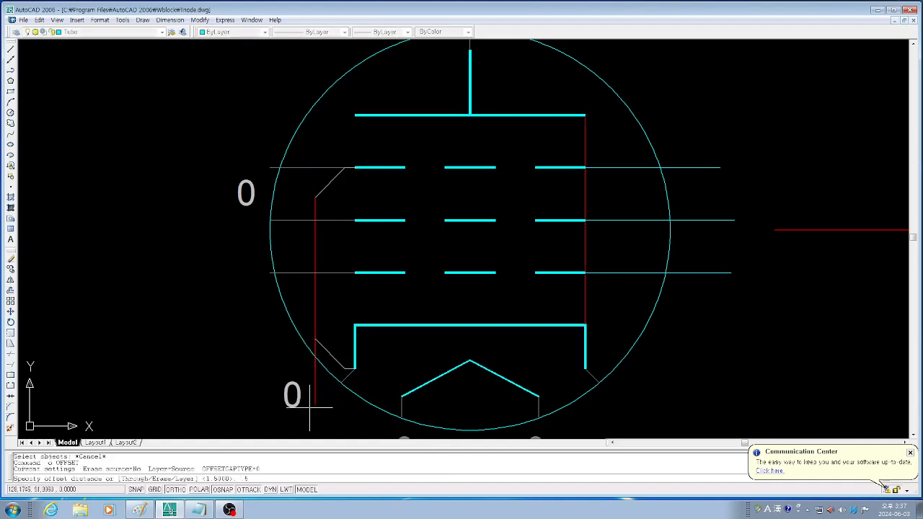
text(.5)
key(Return)
click(315, 386)
click(335, 393)
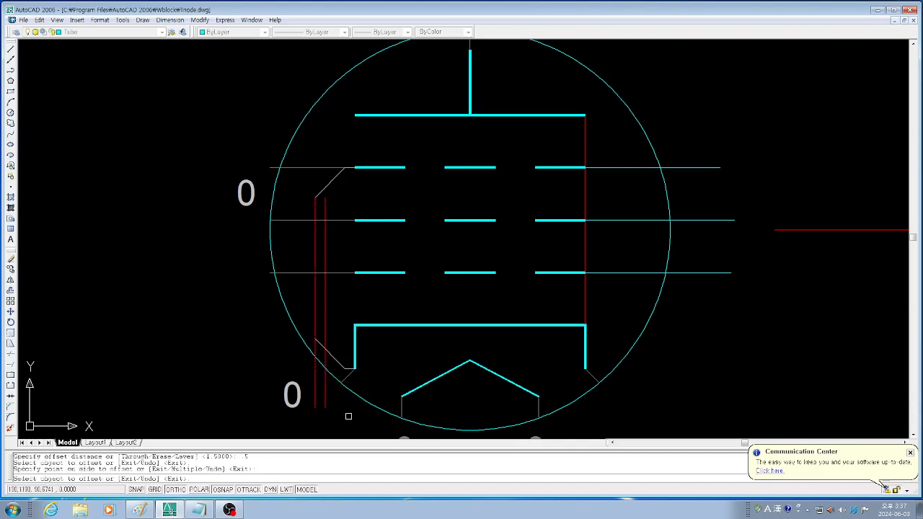
key(Return)
key(Escape)
key(Escape)
key(Escape)
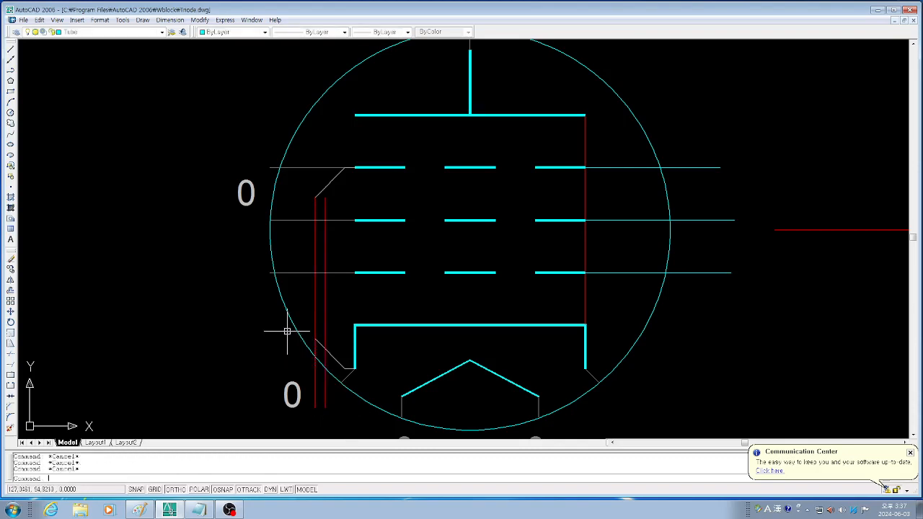
Extend the offset red line upward past the outline's angled edge to the top grid's left lead line
text(ex)
key(Return)
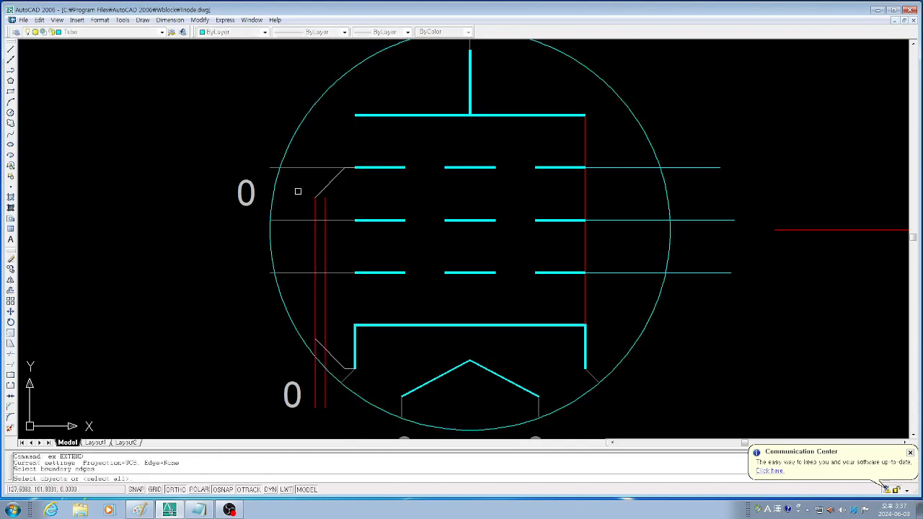
click(329, 185)
key(Return)
click(326, 207)
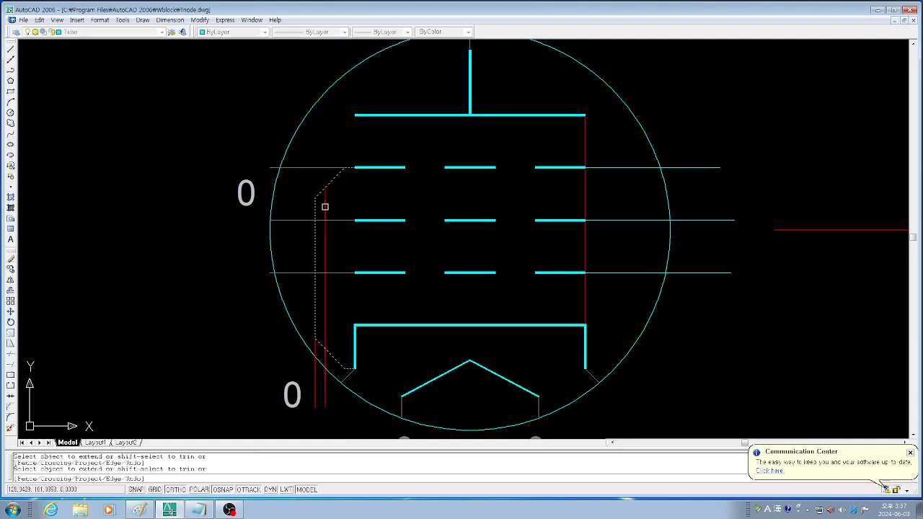
key(Return)
key(Return)
click(319, 166)
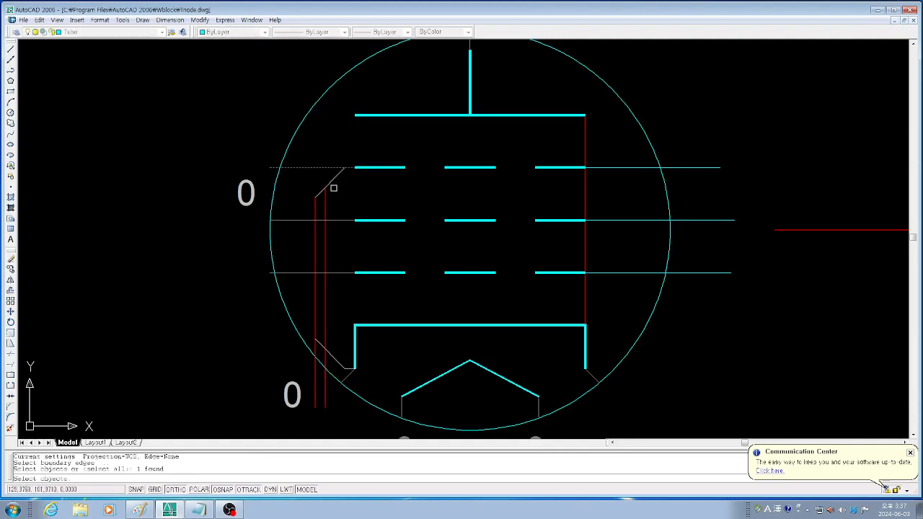
key(Return)
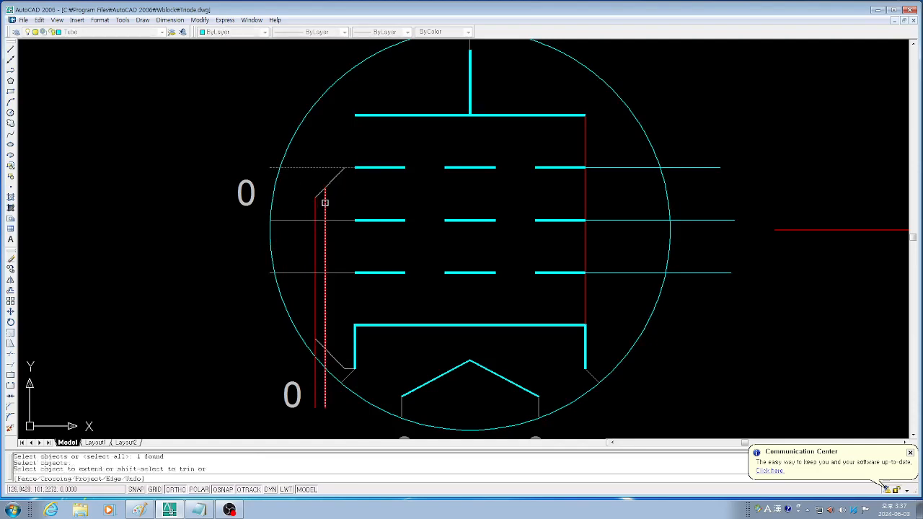
click(326, 202)
key(Return)
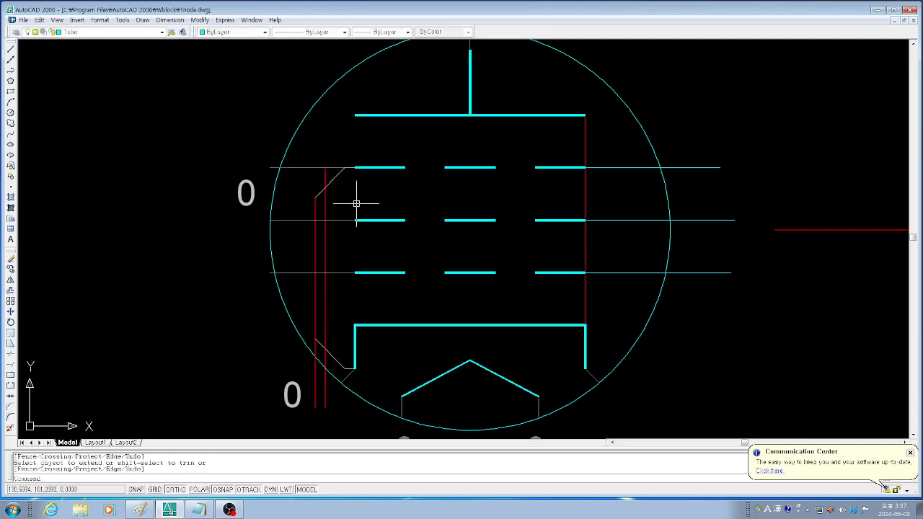
text(ex)
key(Return)
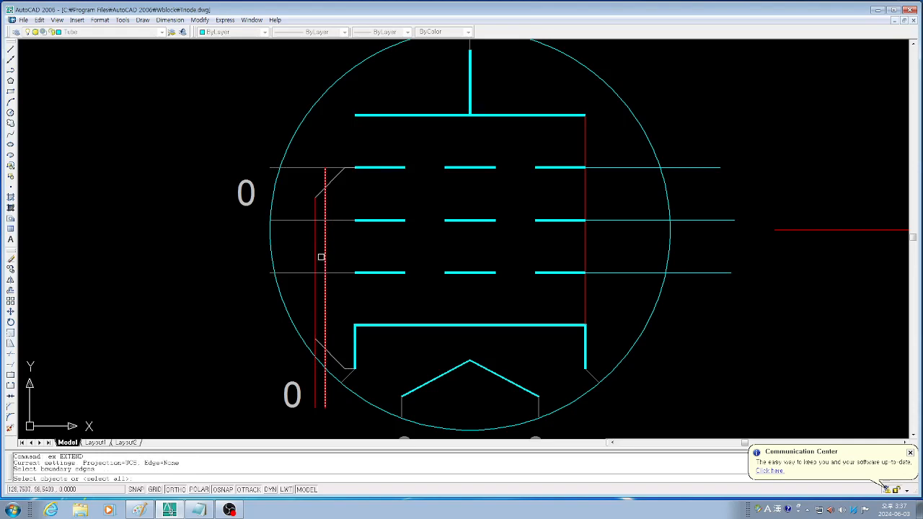
key(Escape)
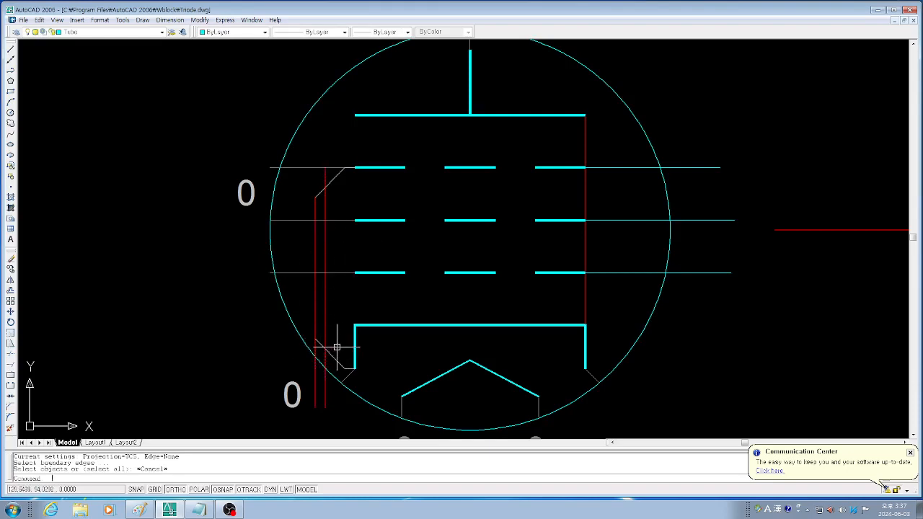
Erase the outer red vertical line that overlaps the left side outline
text(e)
key(Return)
click(313, 376)
key(Return)
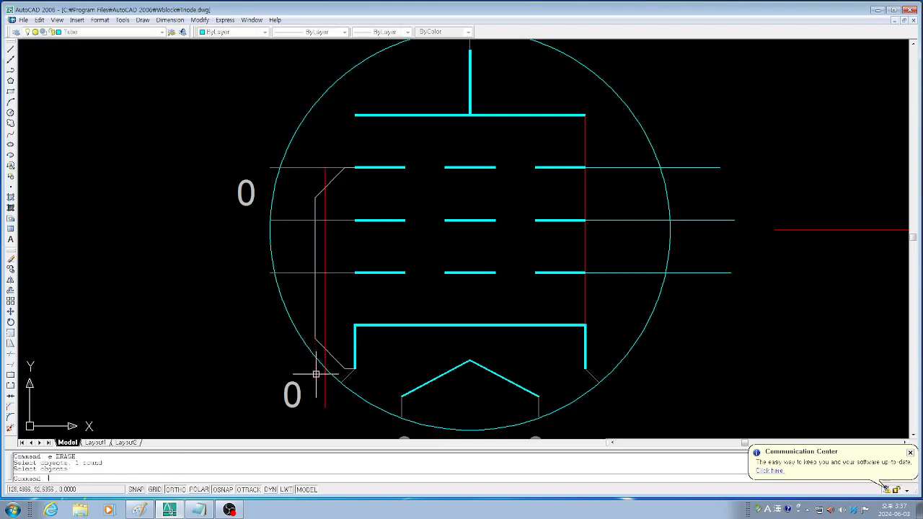
Stretch the left outline's upper angled corner inward to where its angled edge crosses the remaining red vertical line
text(s)
key(Return)
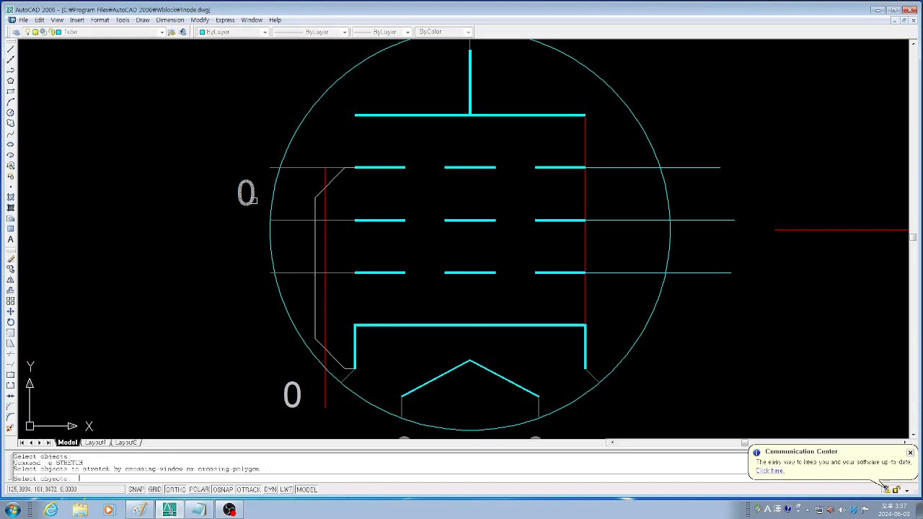
text(c)
key(Return)
click(300, 208)
click(318, 189)
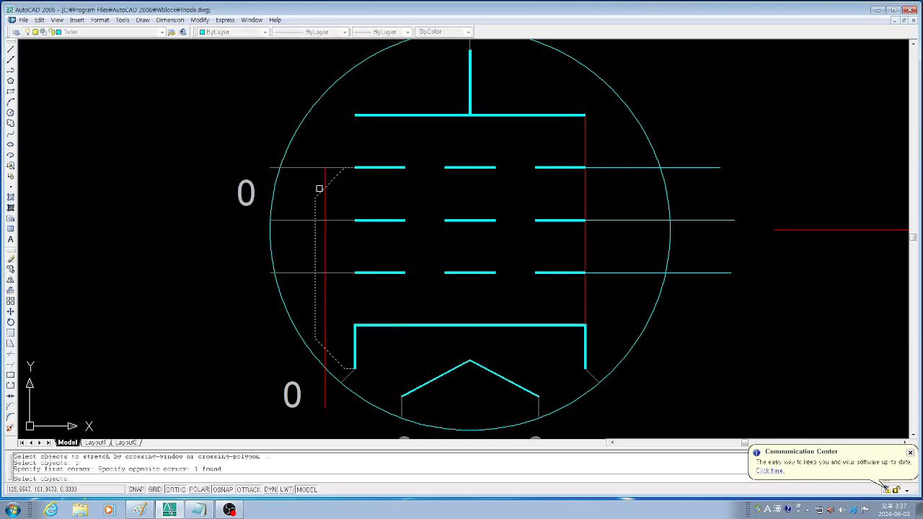
key(Return)
click(315, 195)
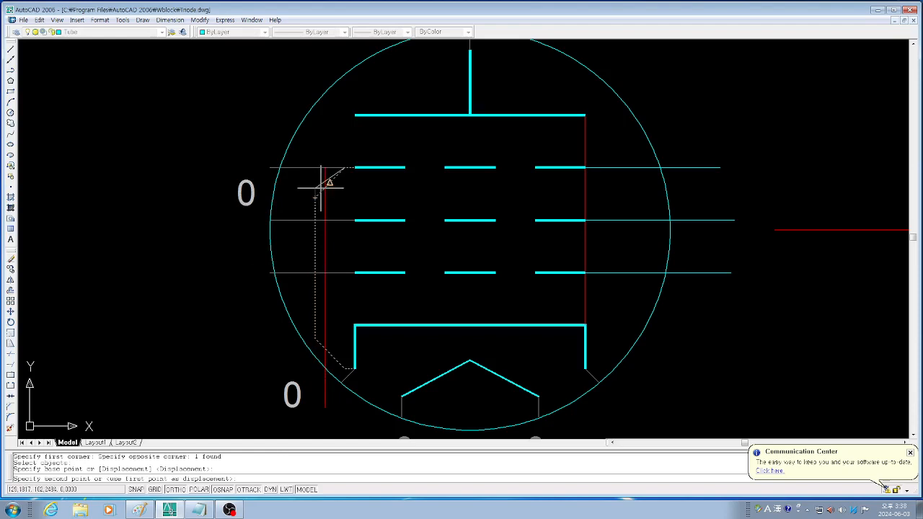
click(325, 188)
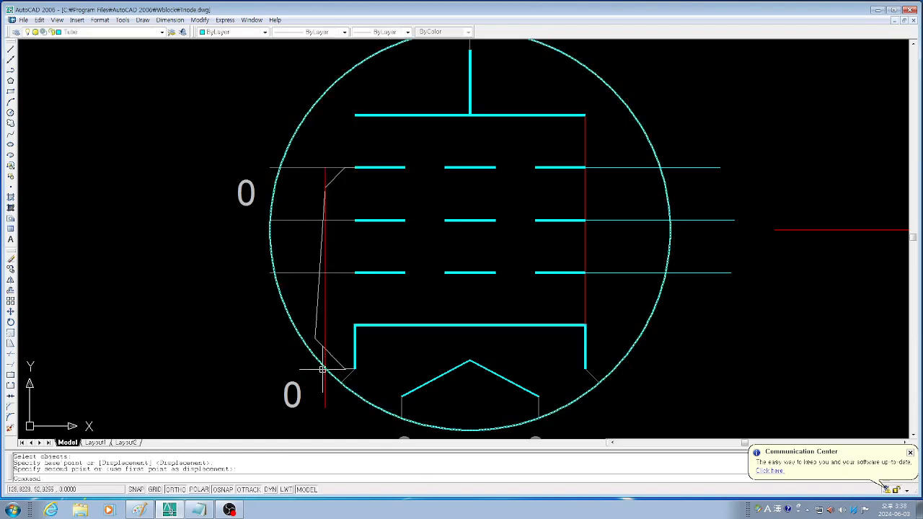
Stretch the left outline's lower angled corner inward to where its angled edge crosses the red vertical line
key(Return)
text(ct objects:)
key(Return)
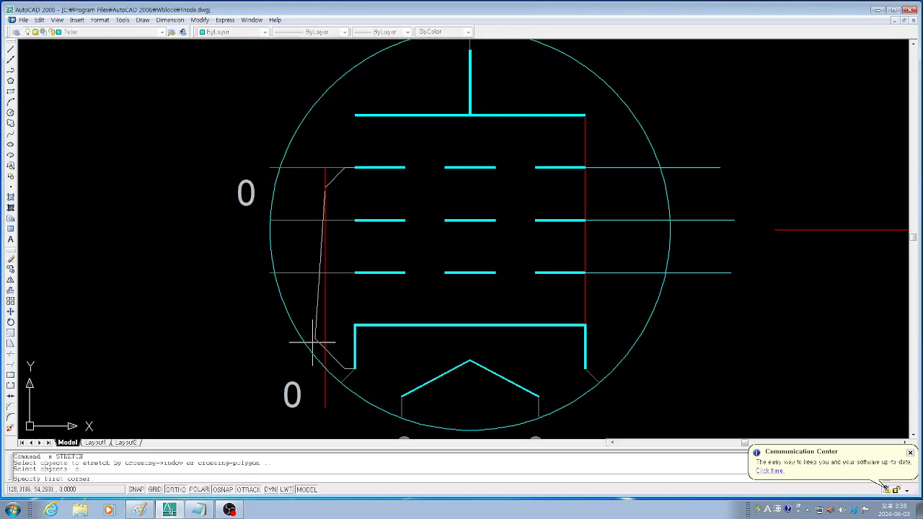
click(313, 341)
click(318, 330)
key(Return)
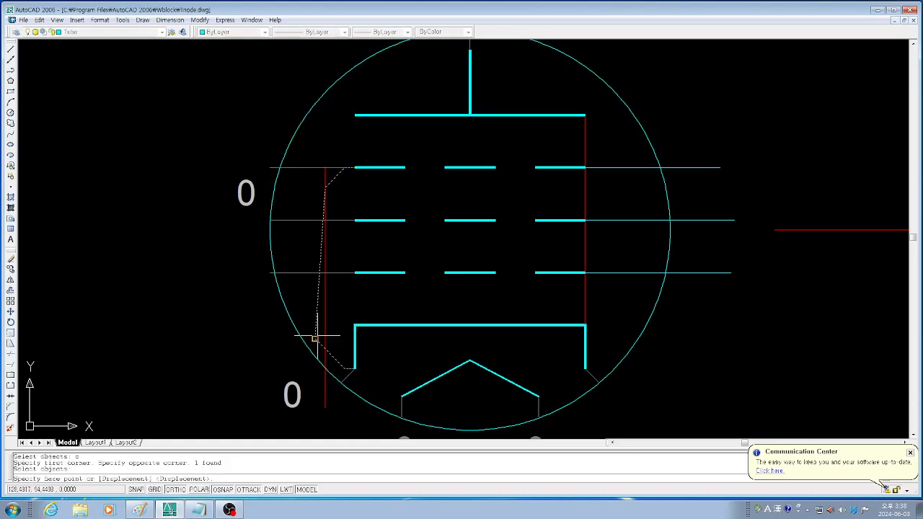
click(315, 338)
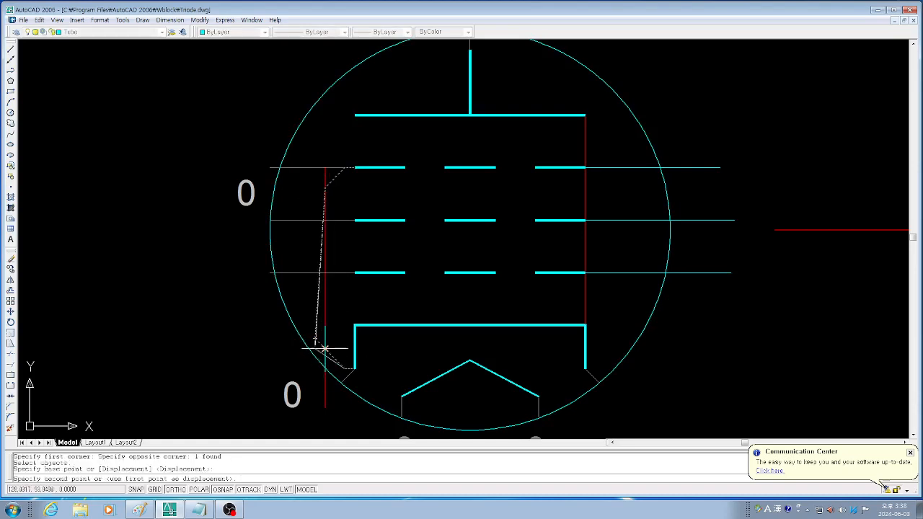
click(324, 349)
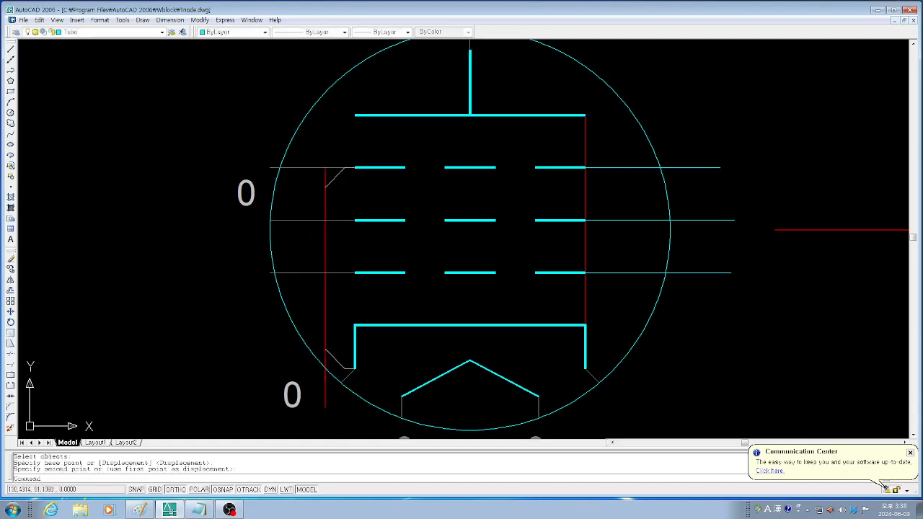
Erase the red guide line along the left outline and the top grid's left lead line
text(e)
key(Return)
click(326, 401)
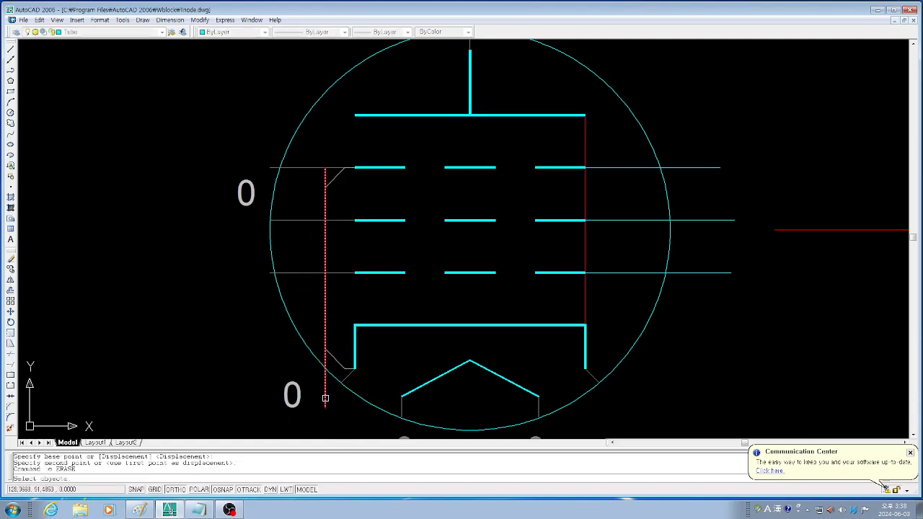
key(Return)
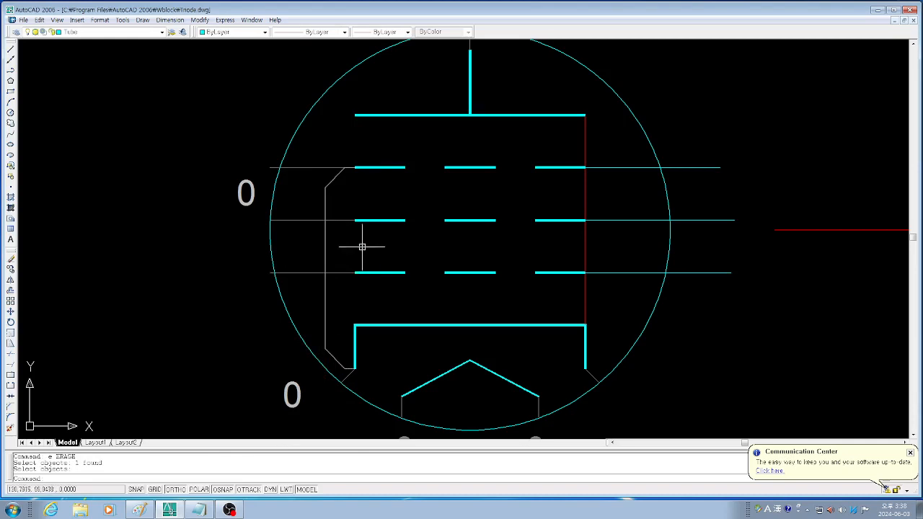
click(321, 180)
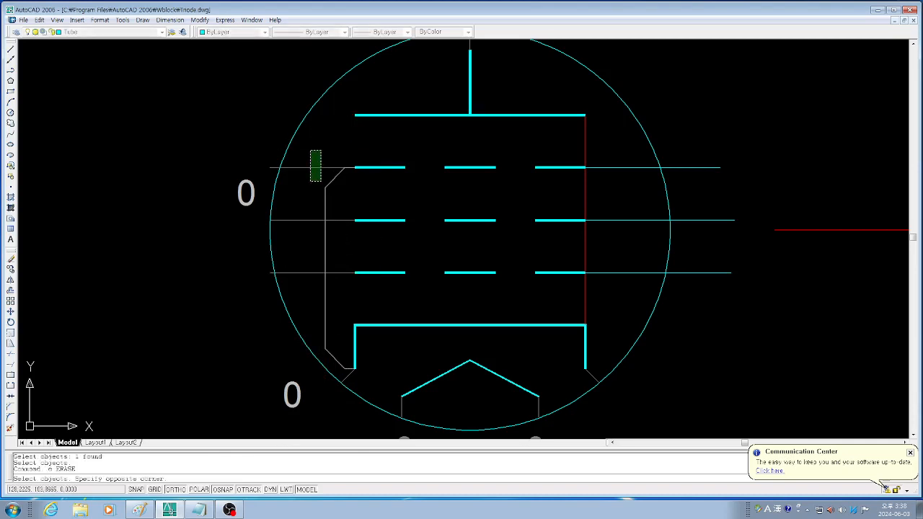
click(309, 152)
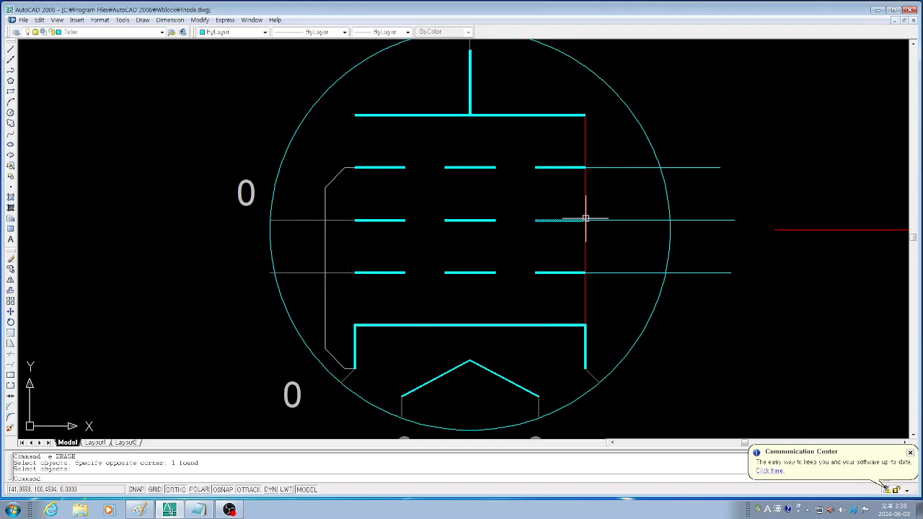
Mirror the middle grid's left lead line to the right side about the tube's vertical centre axis, keeping the original
scroll(586, 217, down, 2)
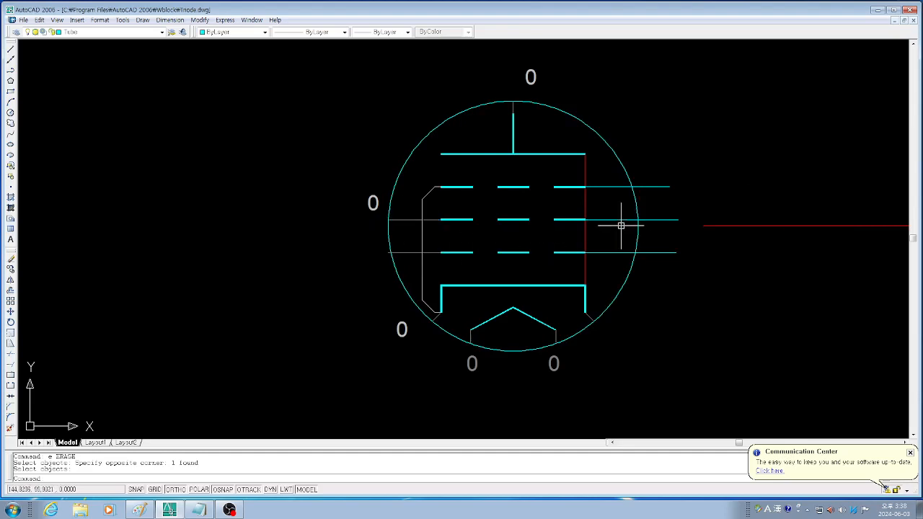
text(mi)
key(Return)
click(400, 219)
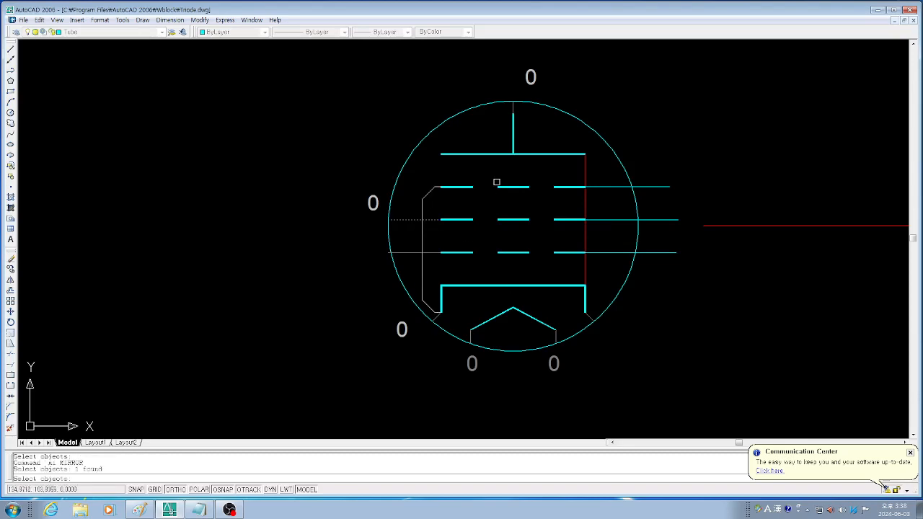
key(Return)
click(514, 151)
click(504, 409)
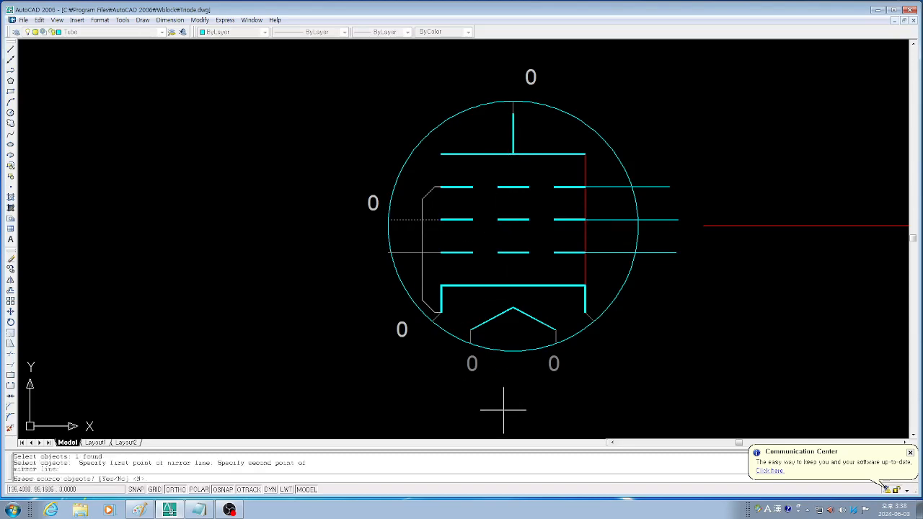
key(Return)
Erase the middle grid's original left lead line using the previous selection
text(e)
key(Return)
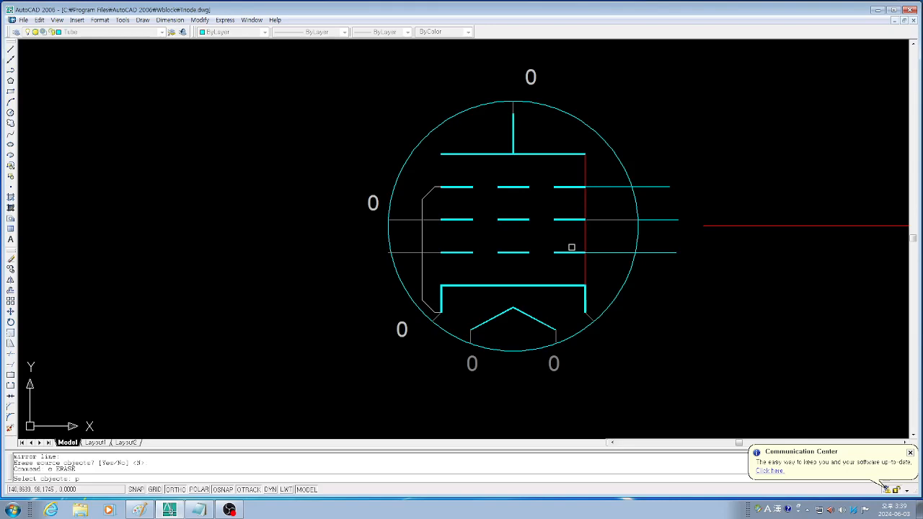
text(p)
key(Return)
key(Return)
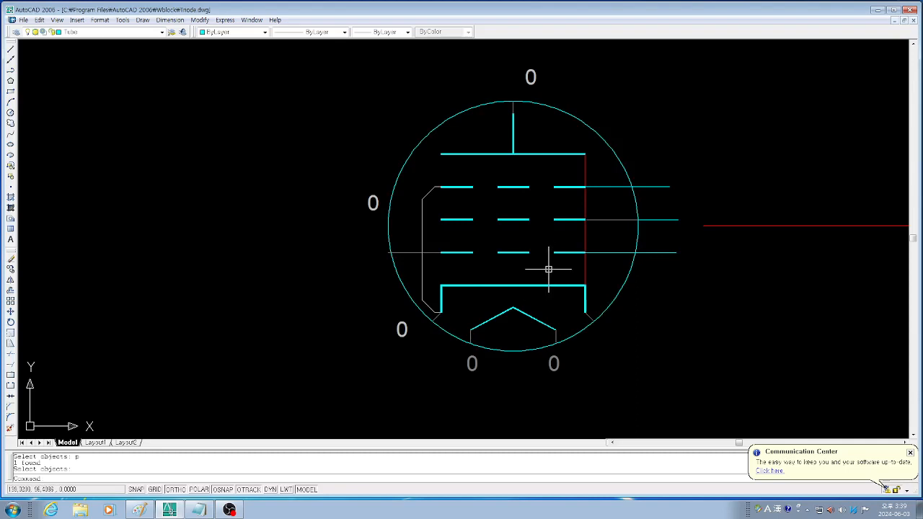
Erase the three long cyan lines extending right from the grids and the red vertical line at the grids' right ends
text(e)
key(Return)
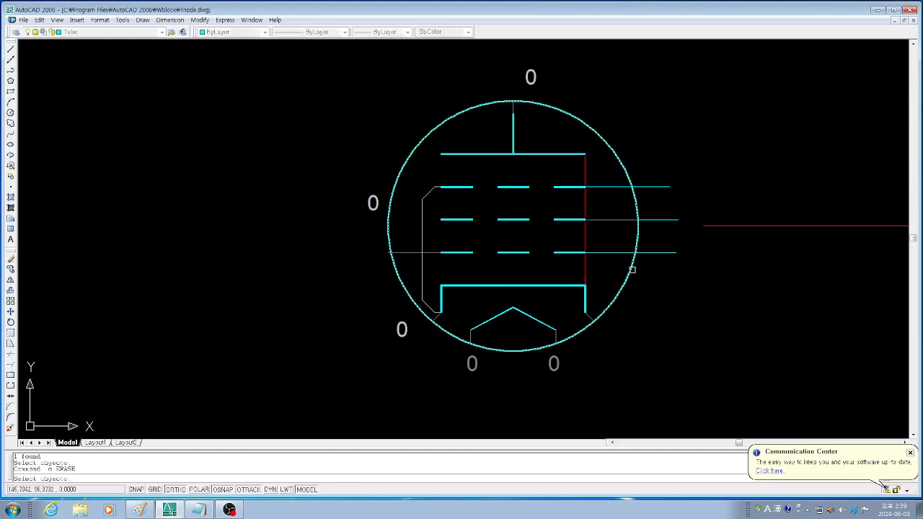
click(660, 252)
key(Return)
key(Return)
click(664, 219)
key(Return)
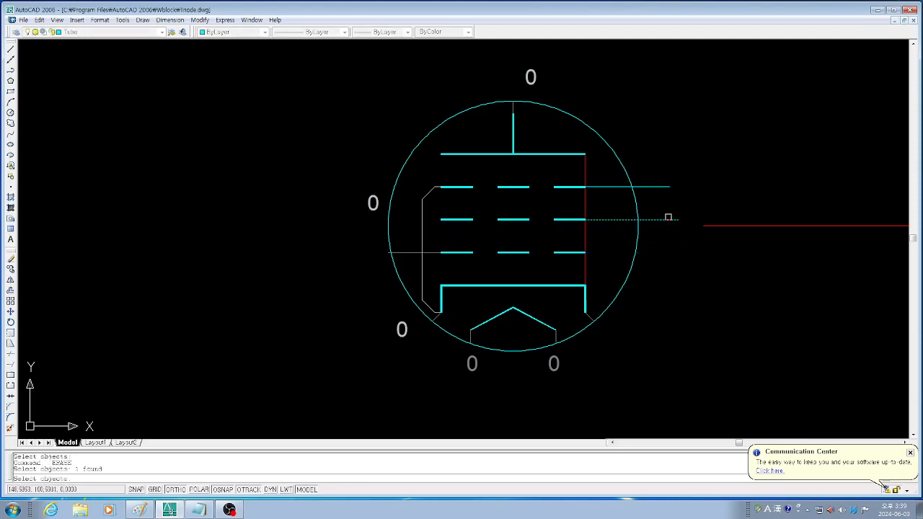
key(Return)
click(661, 183)
key(Return)
key(Return)
click(585, 200)
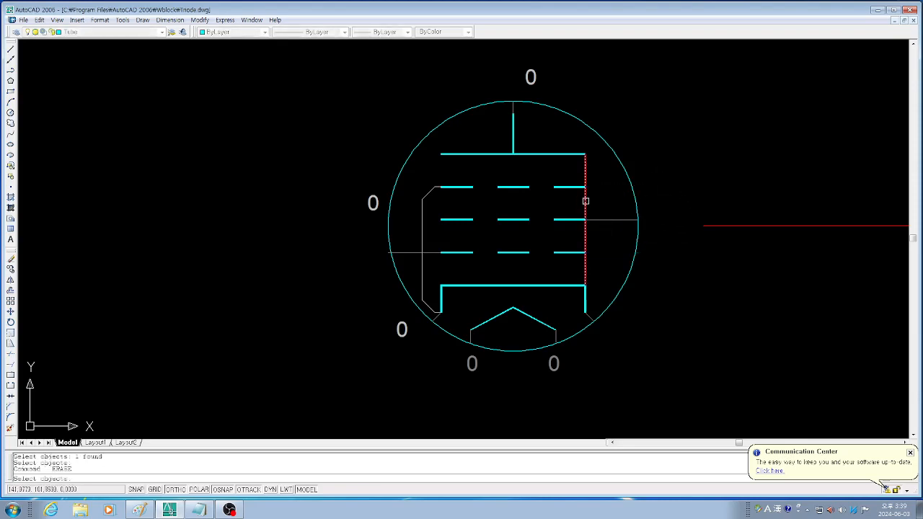
key(Return)
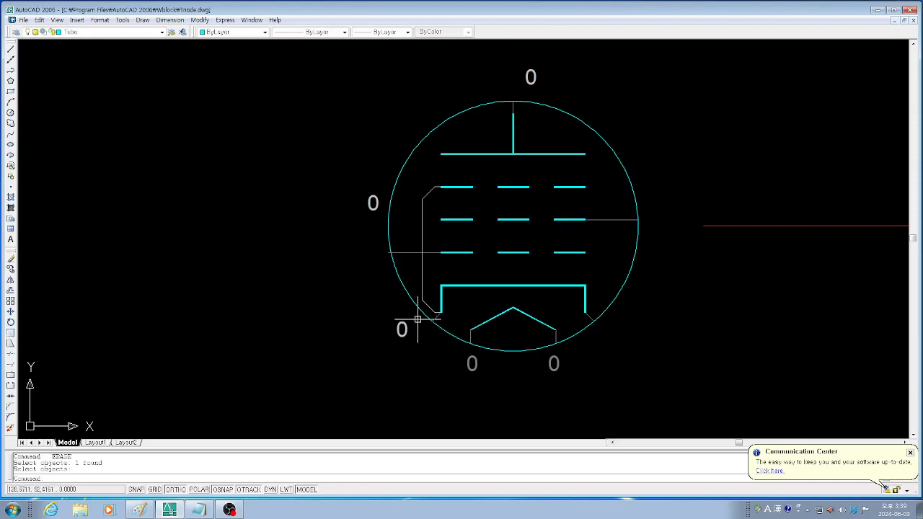
Trim the end of the bottom grid's left lead line that projects outside the circle
text(tr)
key(Return)
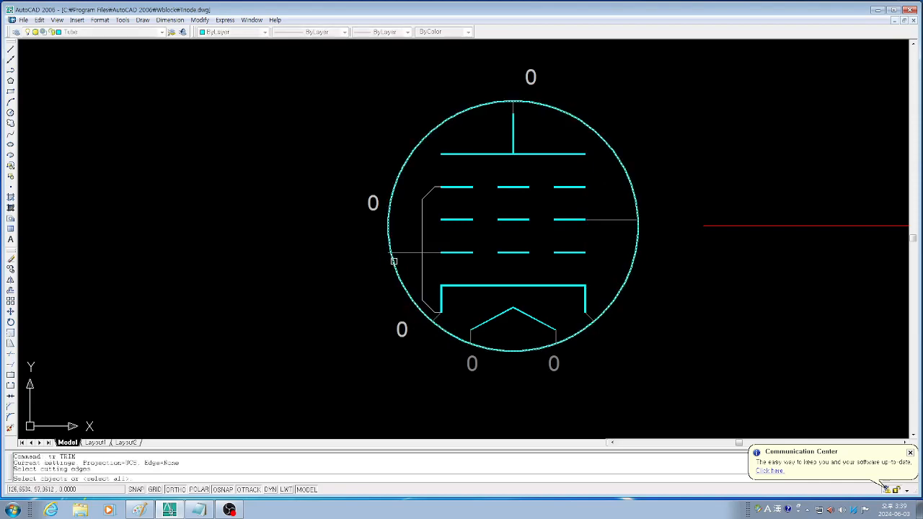
click(394, 264)
scroll(394, 260, up, 3)
key(Return)
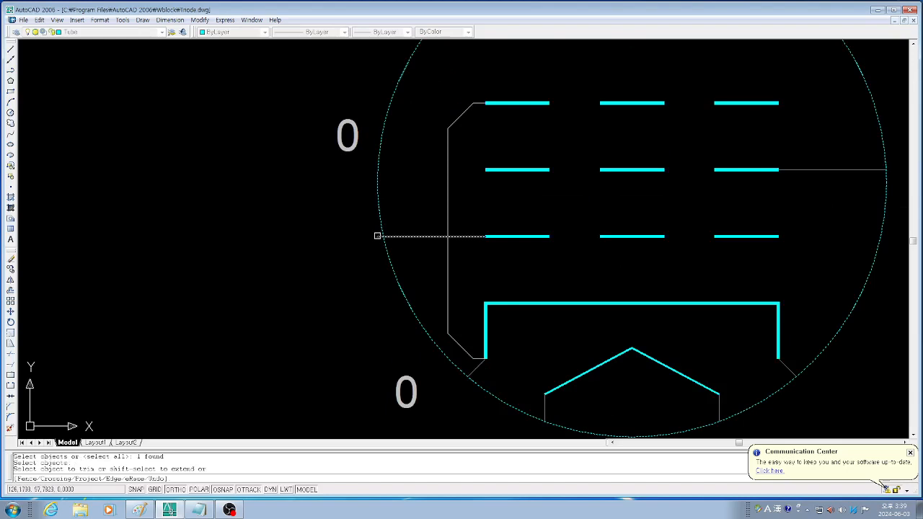
click(376, 235)
key(Return)
scroll(475, 269, down, 2)
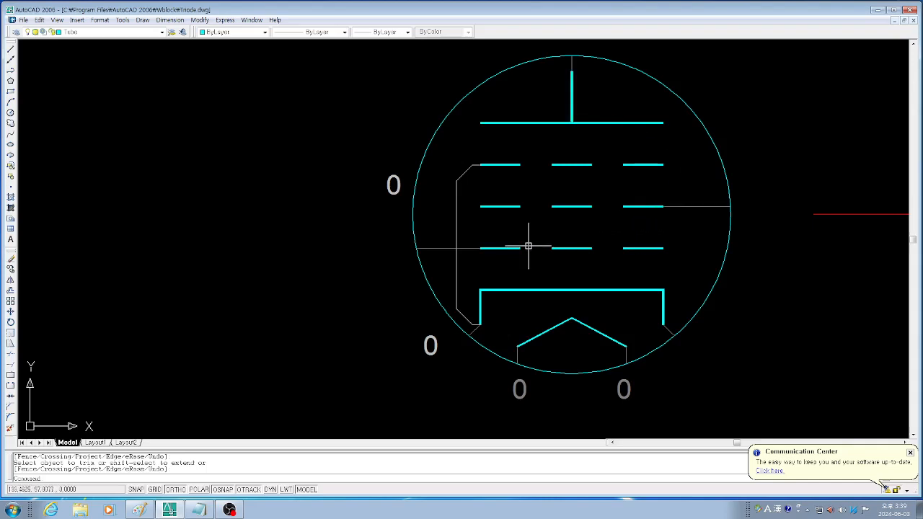
text(s)
key(Return)
text(c)
key(Return)
click(448, 297)
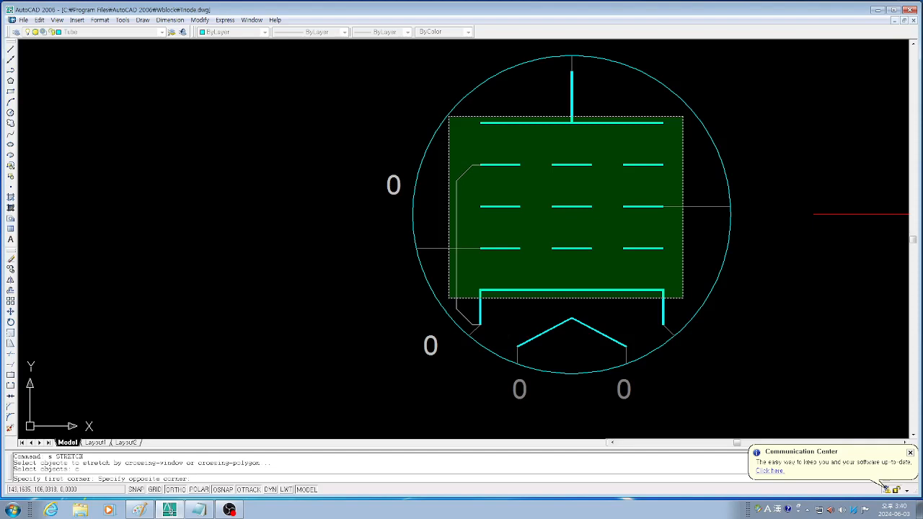
key(Escape)
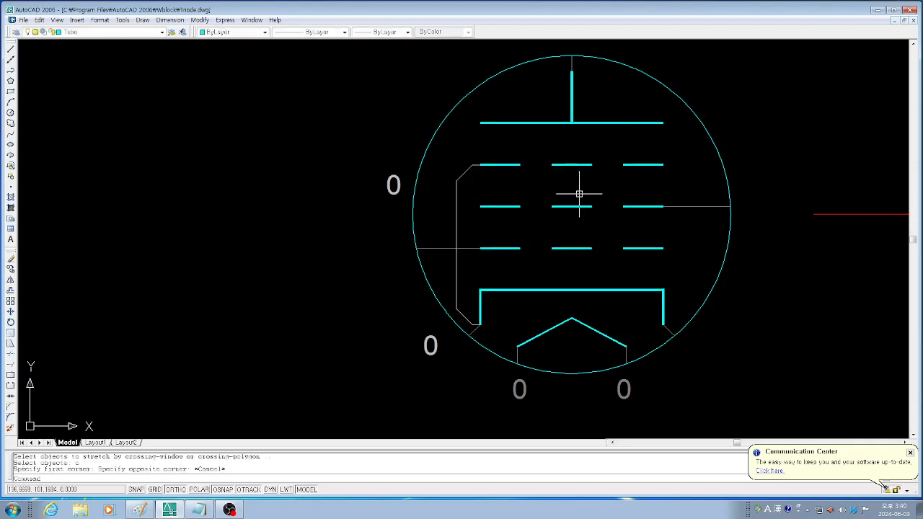
Stretch the plate, the three grids and the cathode's upper edge upward by 1, leaving the two grid lead lines out of the selection
key(Return)
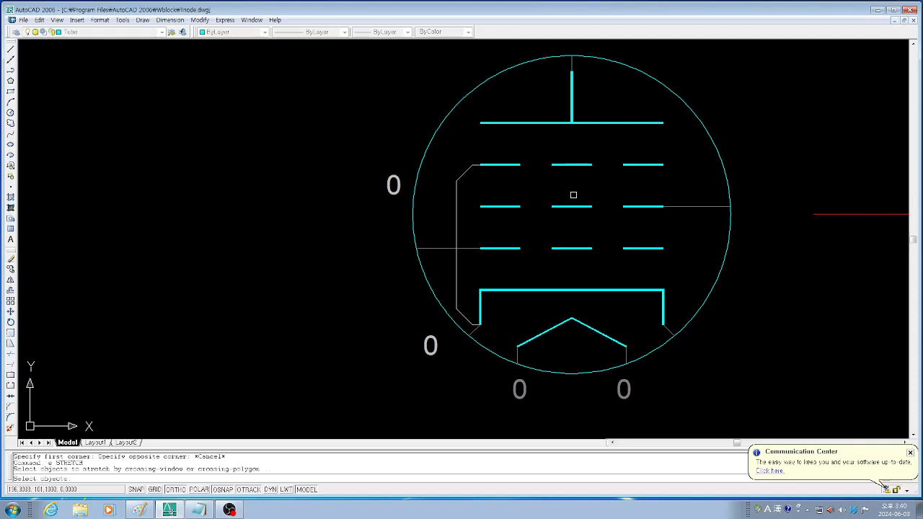
click(688, 292)
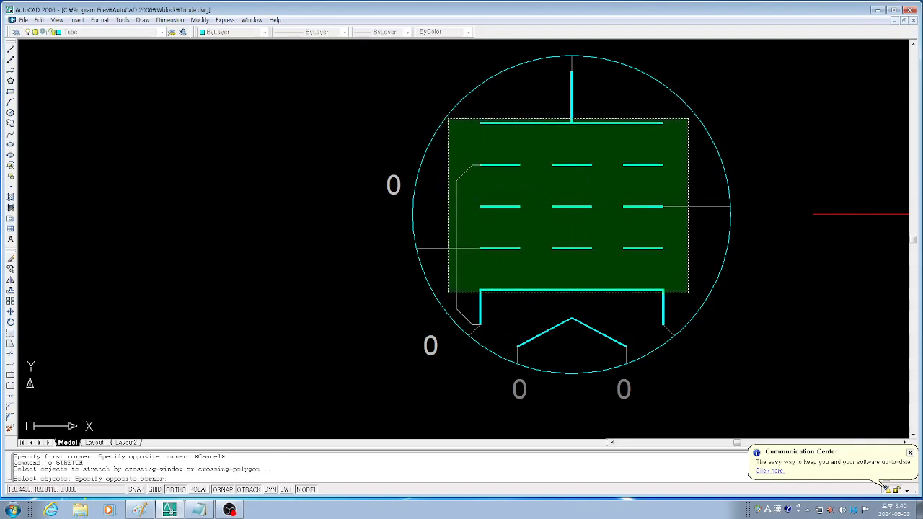
click(449, 119)
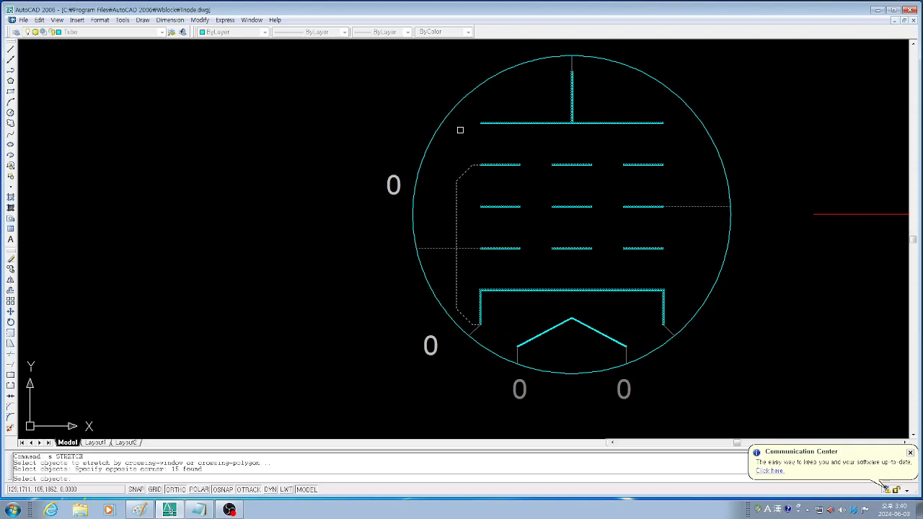
text(r)
key(Return)
click(690, 206)
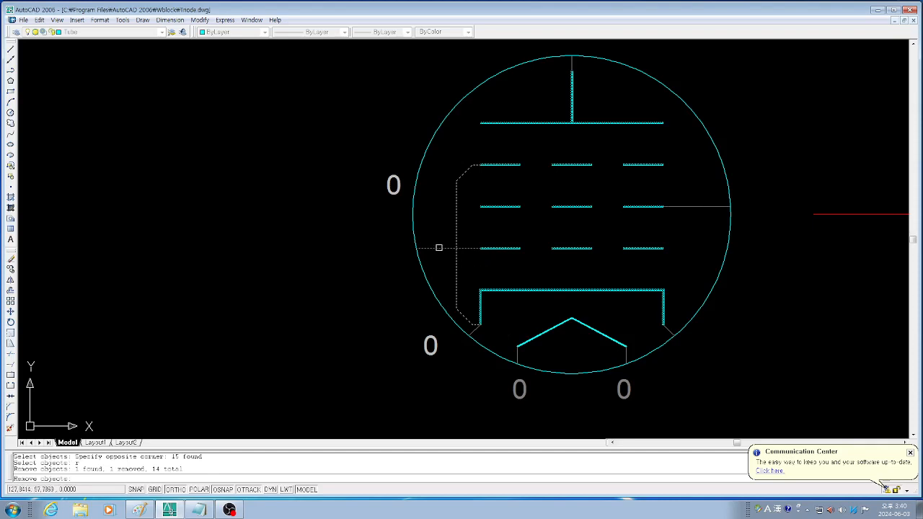
click(439, 248)
key(Return)
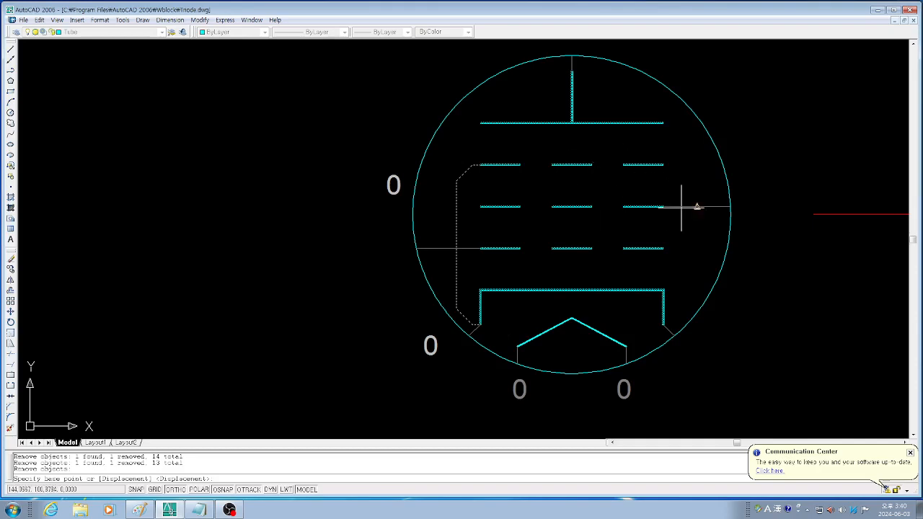
click(774, 263)
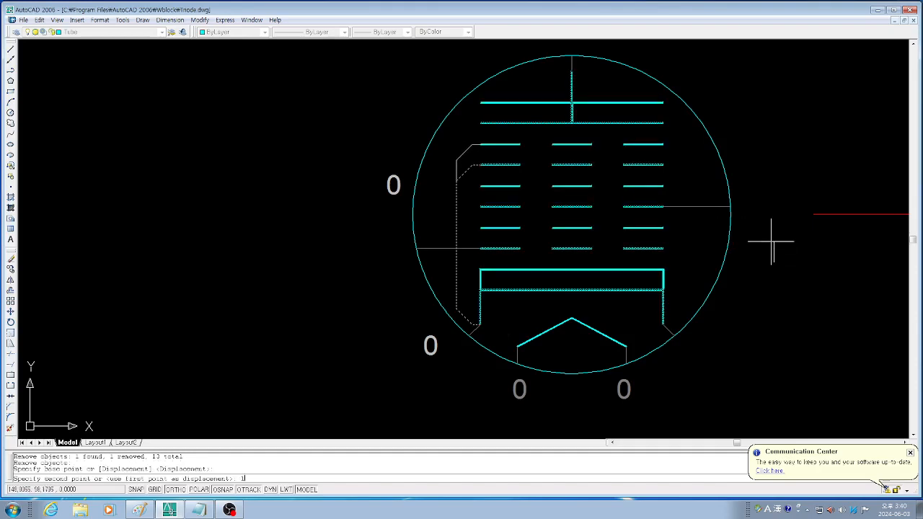
text(1)
key(Return)
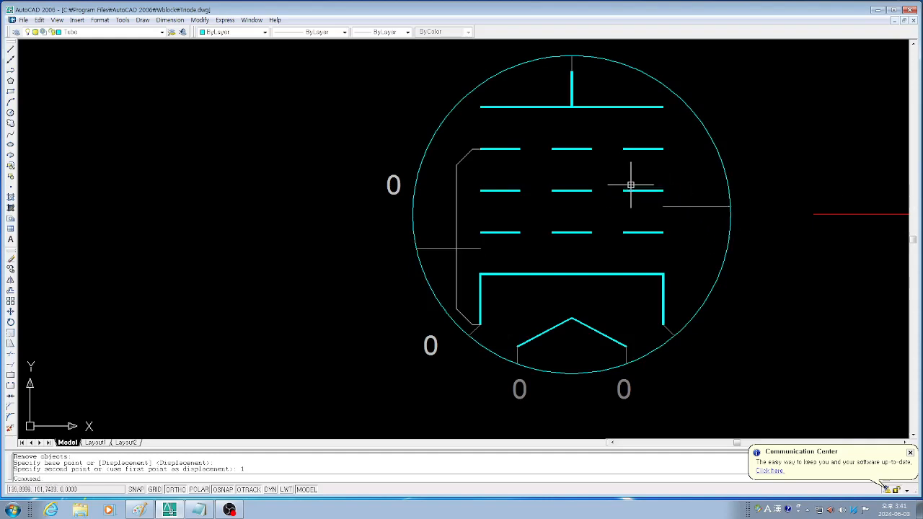
Move the right lead line up so it starts at the middle grid's right end
key(Return)
click(697, 212)
click(687, 200)
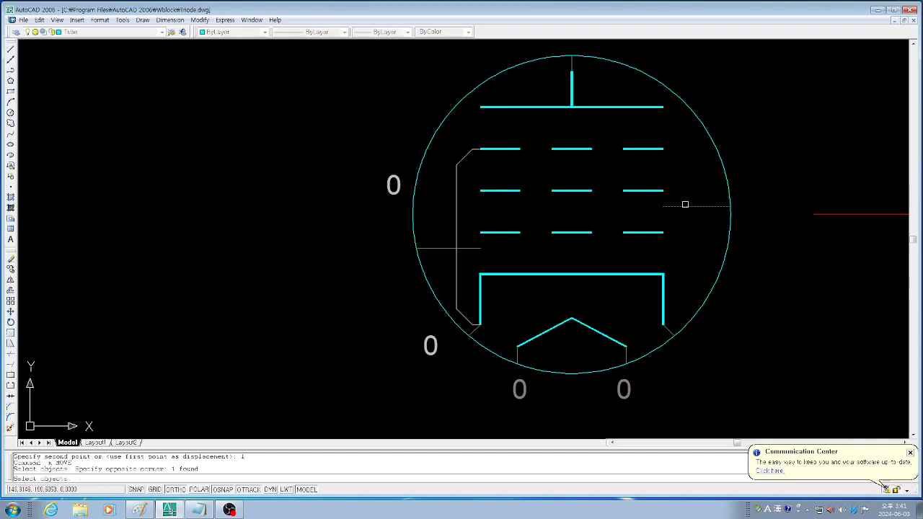
key(Return)
click(663, 207)
click(663, 190)
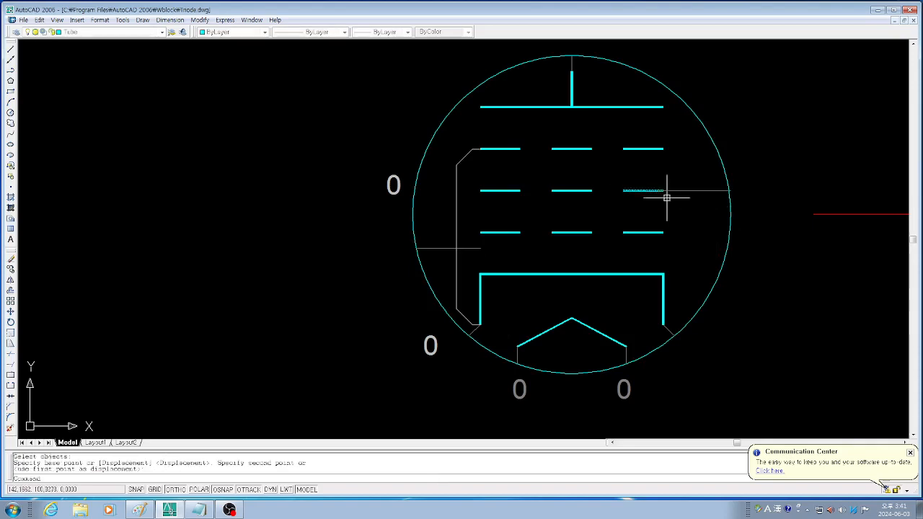
Move the left lead line up so it meets the bottom grid's left end
key(Return)
click(431, 249)
key(Return)
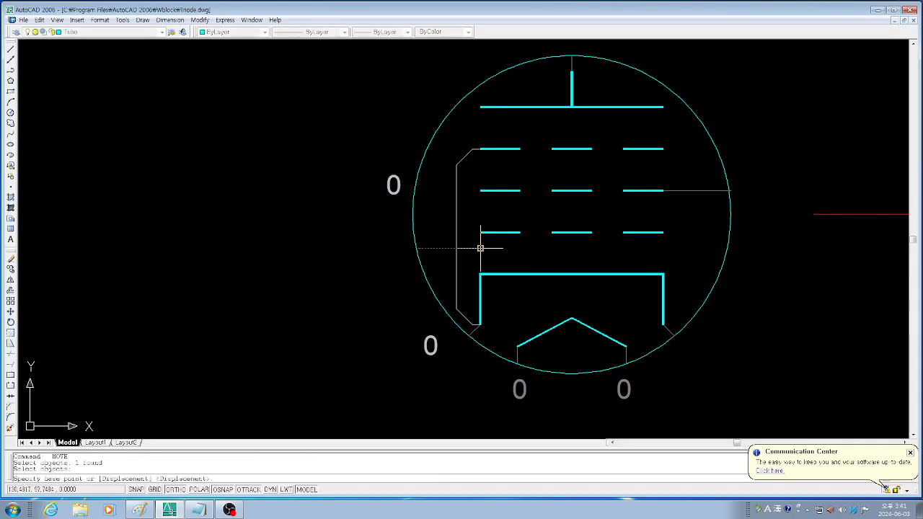
click(481, 248)
click(481, 232)
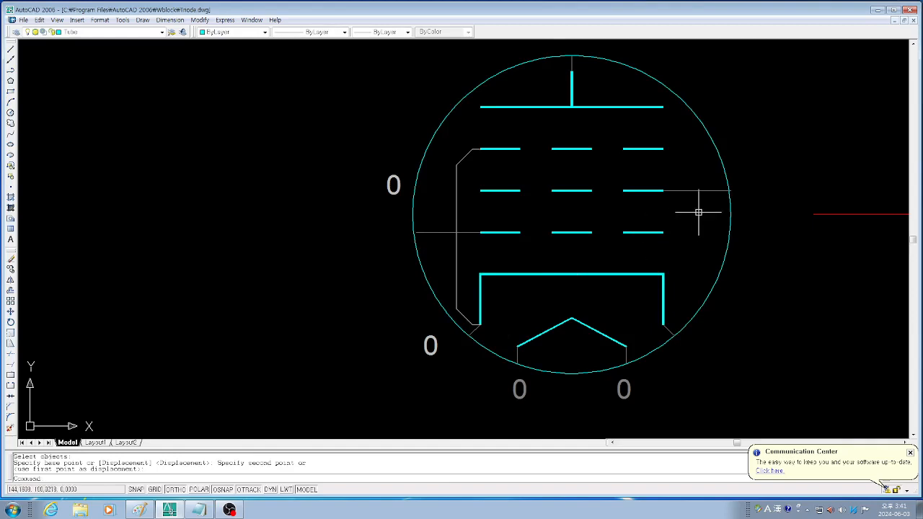
Trim the end of the middle grid's right lead line that projects outside the circle
scroll(724, 195, up, 3)
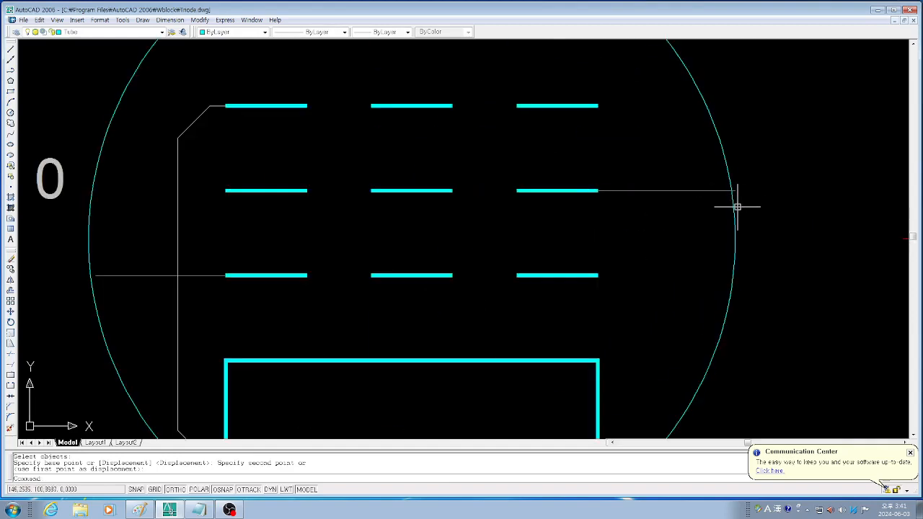
key(space)
click(733, 201)
key(space)
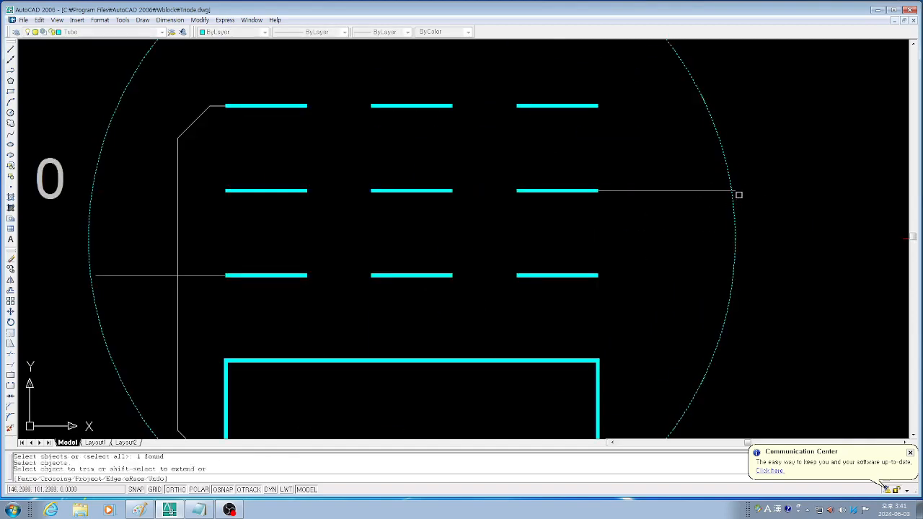
click(735, 191)
key(space)
Extend the bottom grid's left lead line to the circle
scroll(556, 261, down, 5)
scroll(472, 249, up, 6)
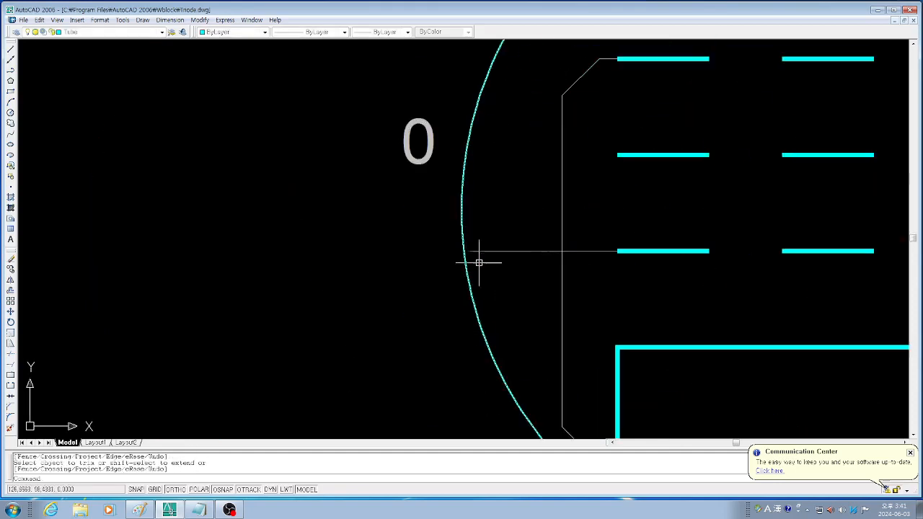
text(ex)
key(space)
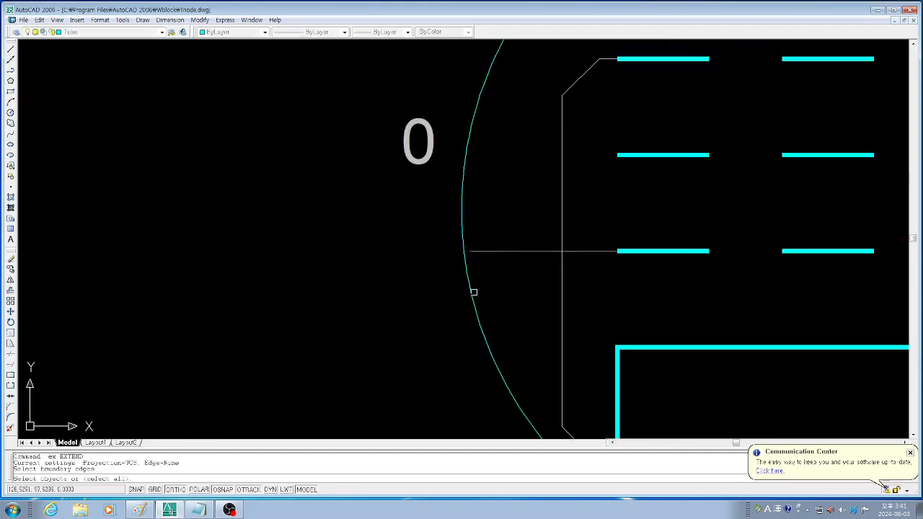
click(484, 277)
click(402, 283)
key(space)
click(476, 252)
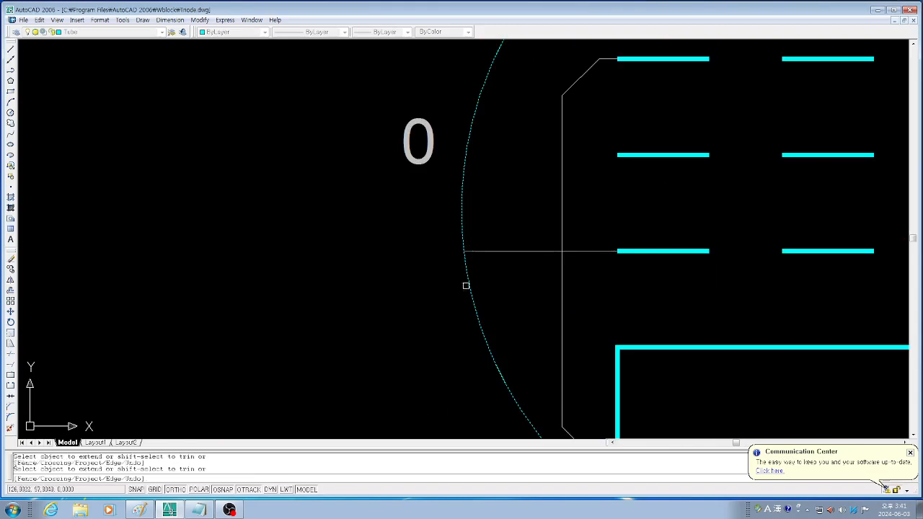
key(space)
scroll(466, 283, down, 4)
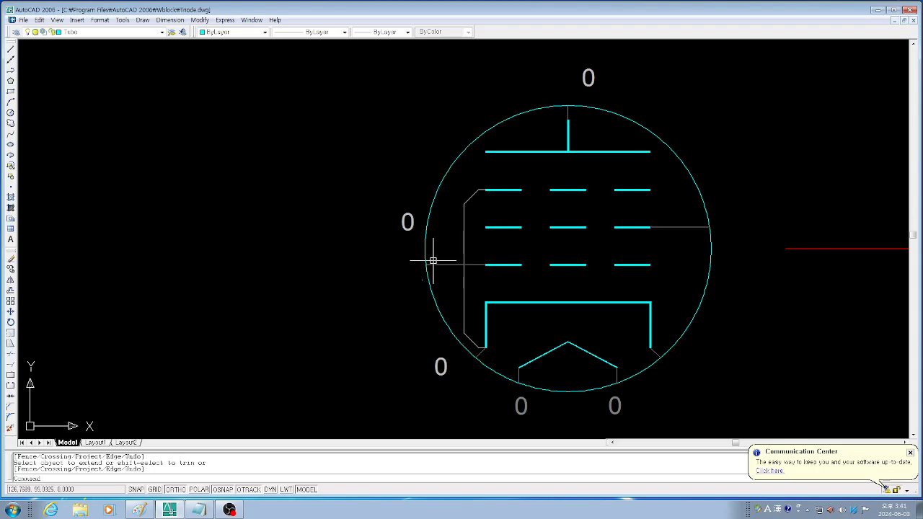
Draw a horizontal line from the circle's centre leftward to well beyond the circle
text(l LINE Specify first point:)
key(Return)
click(711, 264)
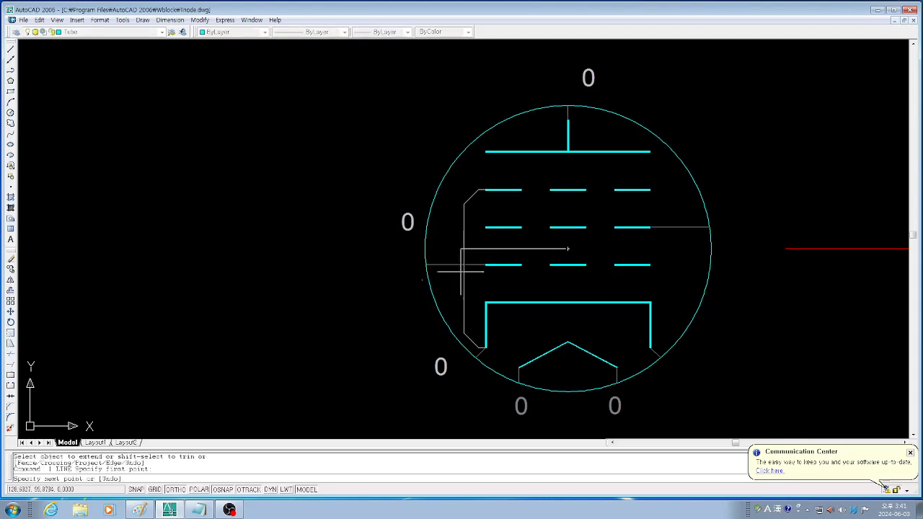
click(216, 262)
key(Return)
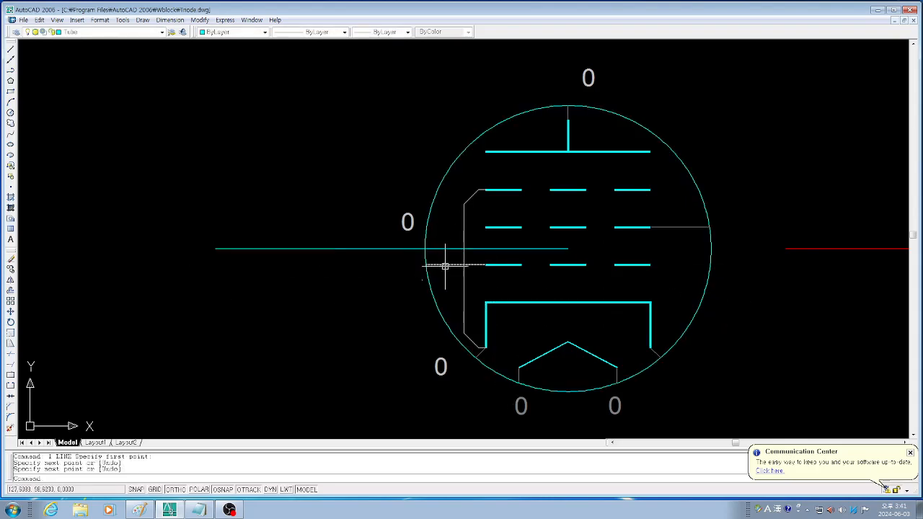
Copy the bottom grid's left lead line up to where the horizontal centre line crosses the circle's left side
scroll(445, 266, up, 2)
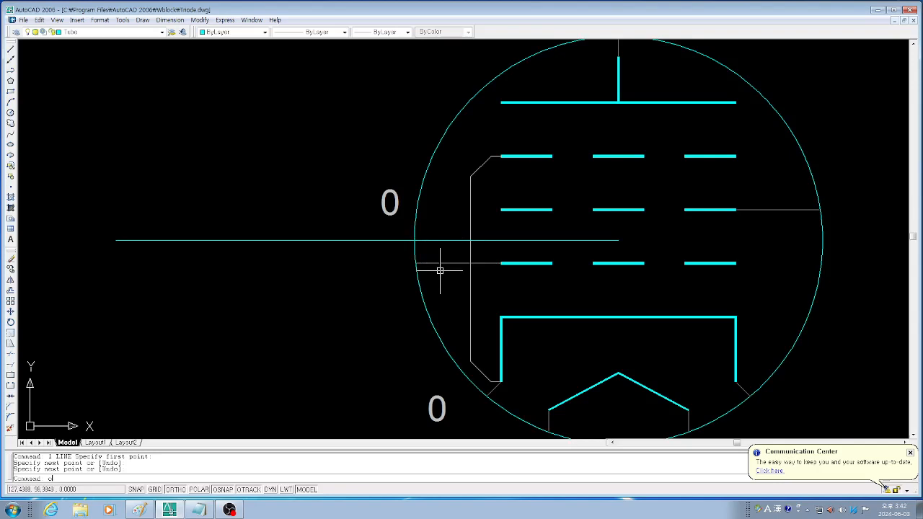
text(p)
key(Return)
click(437, 263)
key(Return)
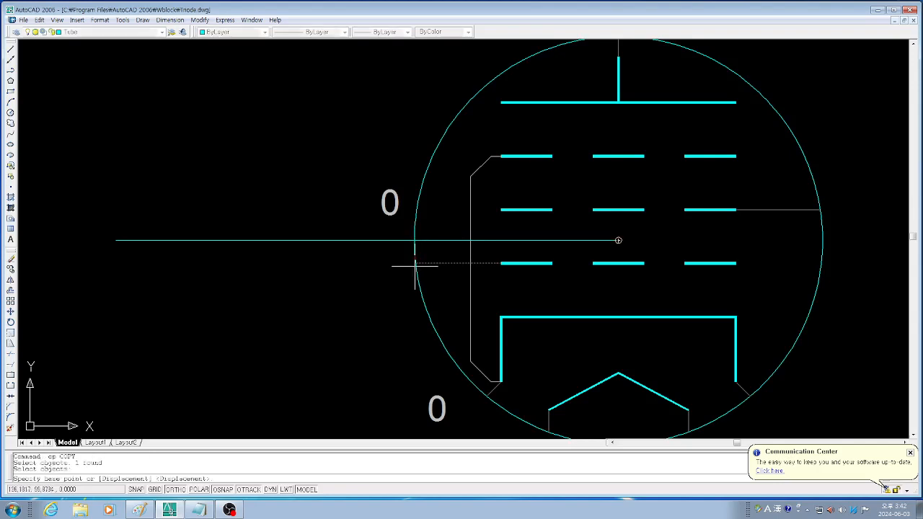
click(415, 263)
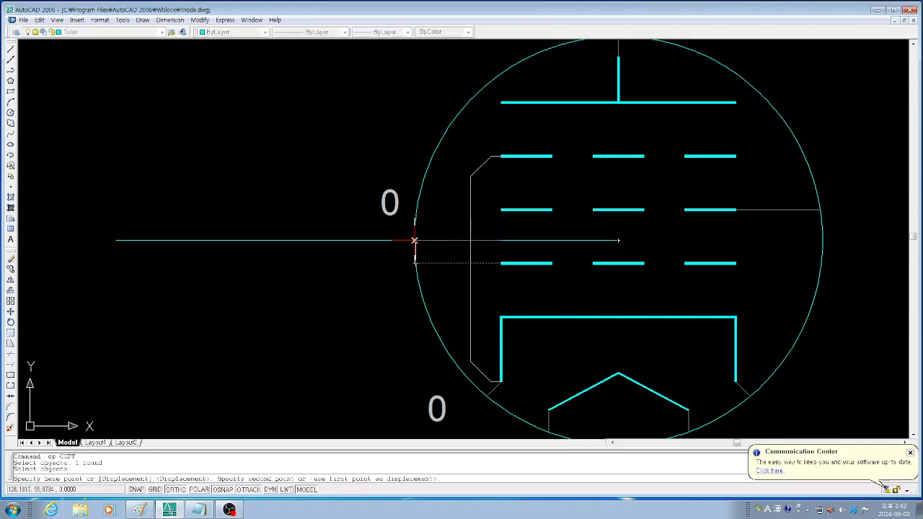
click(414, 240)
key(Return)
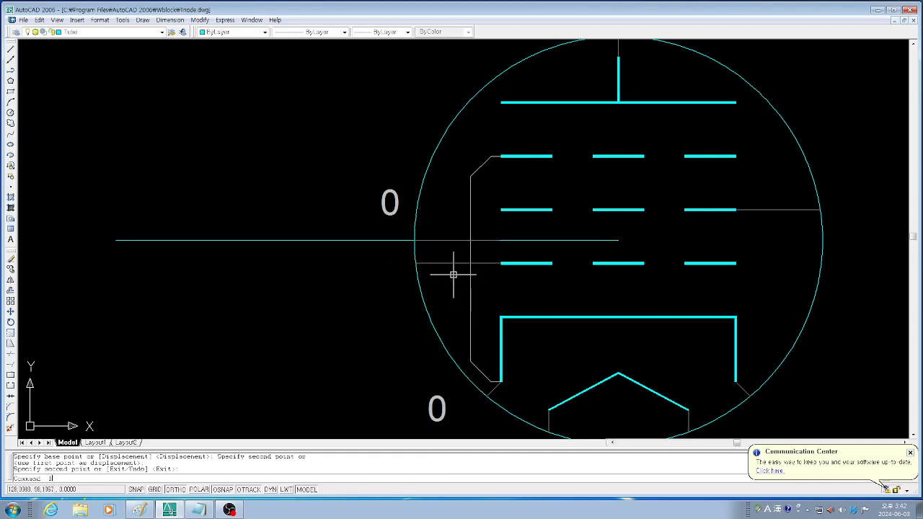
Draw a short diagonal line crossing the two left lead lines between the circle and the vertical outline, with ortho mode off
text(l LINE Specify first point:)
key(Return)
click(431, 235)
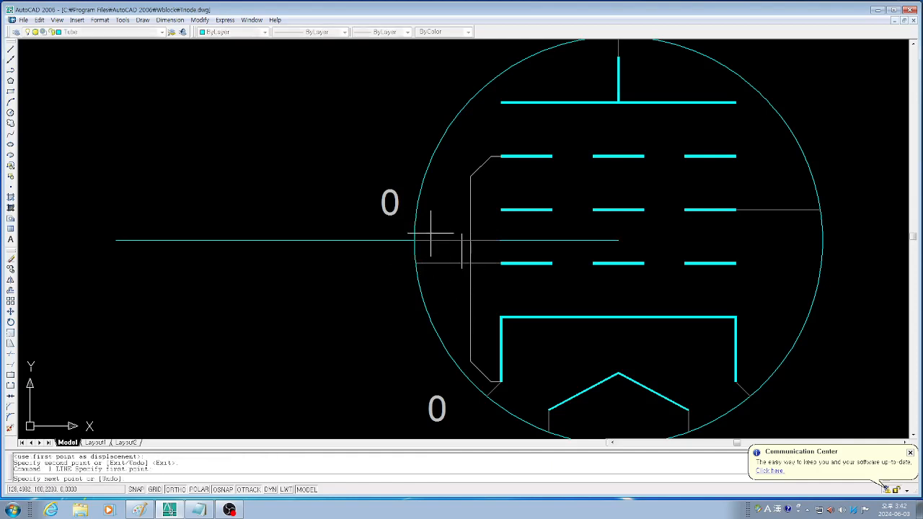
key(F8)
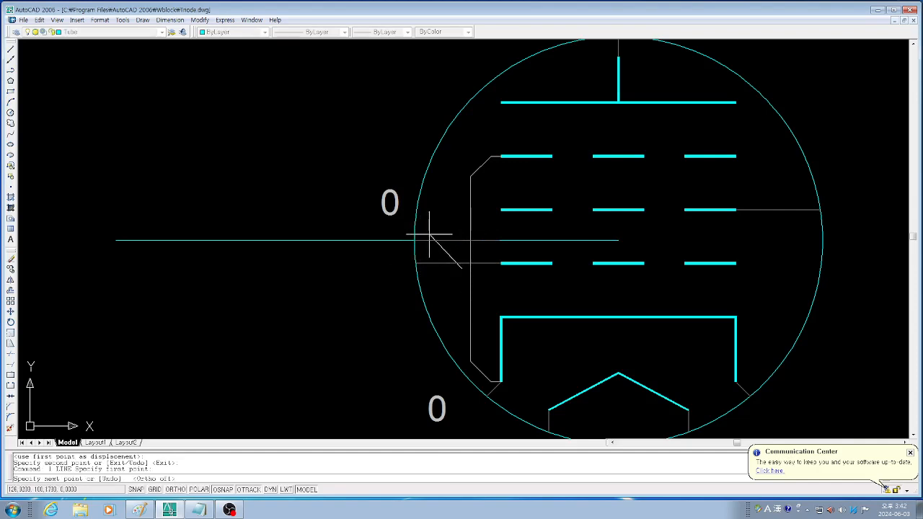
click(438, 234)
key(Return)
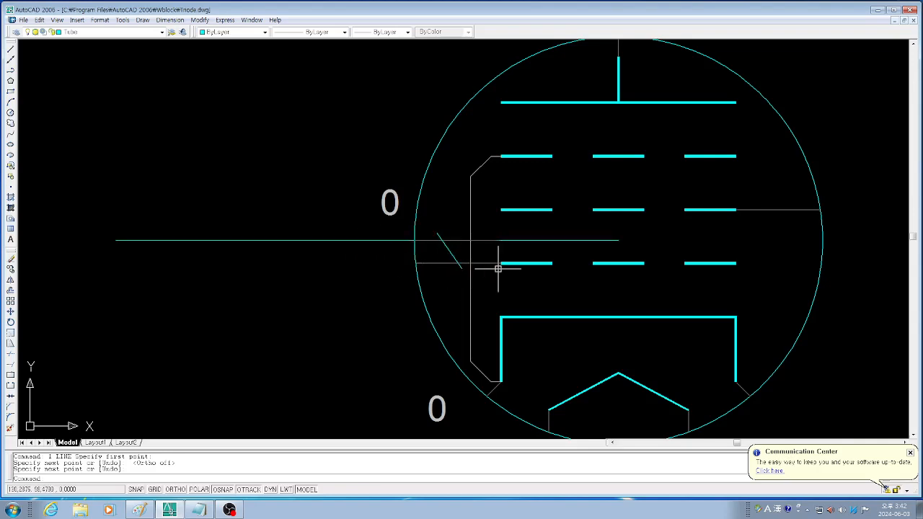
Stretch the upper end of the short diagonal line to the left with a crossing selection around that end
text(s)
key(space)
text(c)
key(space)
click(435, 251)
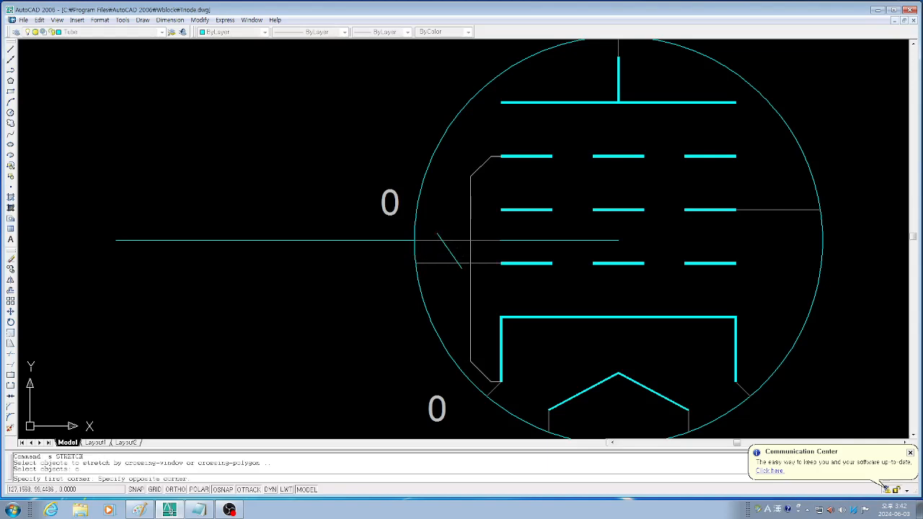
click(455, 223)
key(space)
click(453, 222)
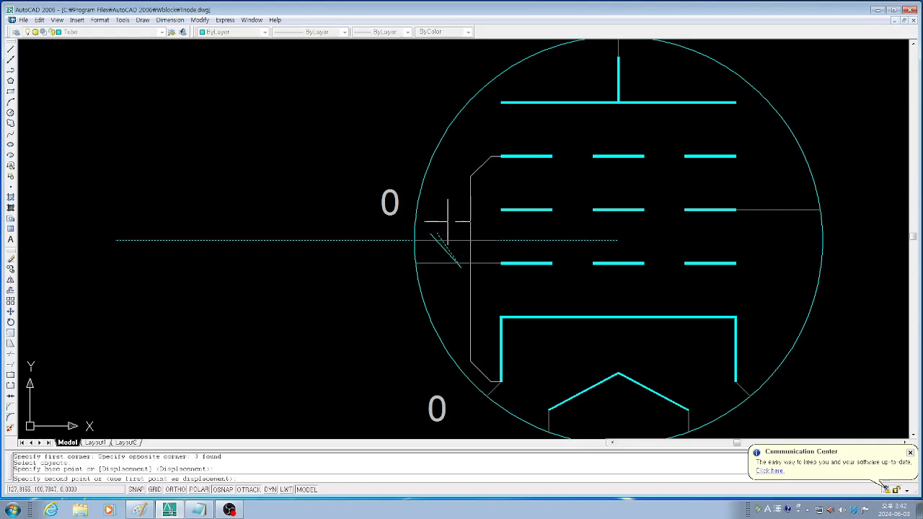
Finish moving the short diagonal line so it crosses the two horizontal leads inside the circle's left edge
click(448, 223)
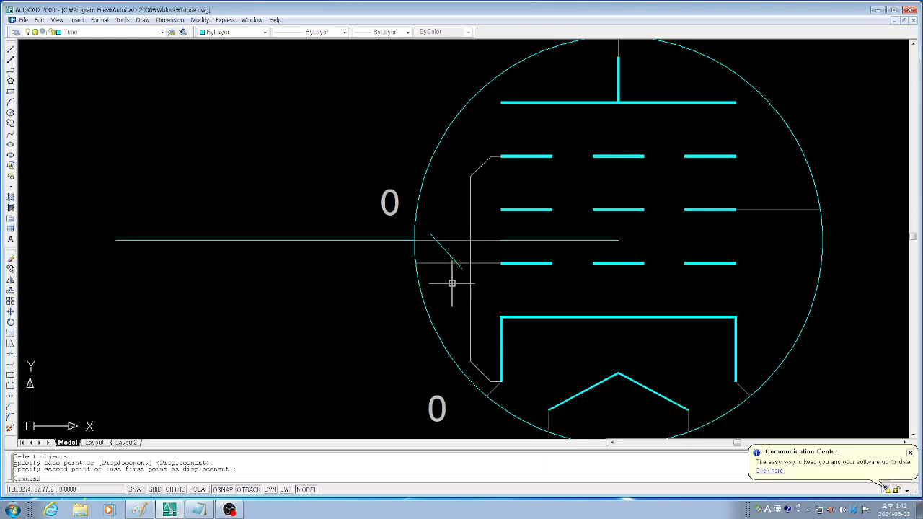
Try to join the diagonal line to the upper and lower horizontal leads using zero-radius fillets
text(f)
key(Return)
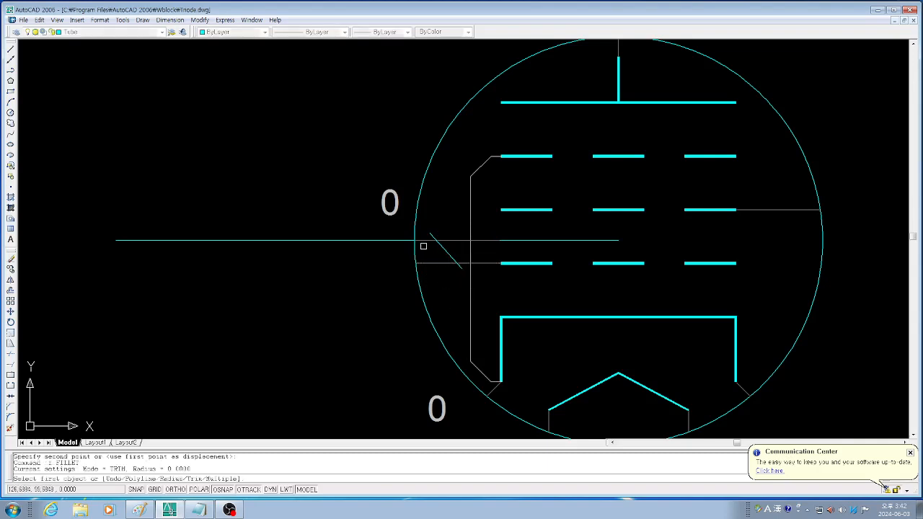
click(427, 241)
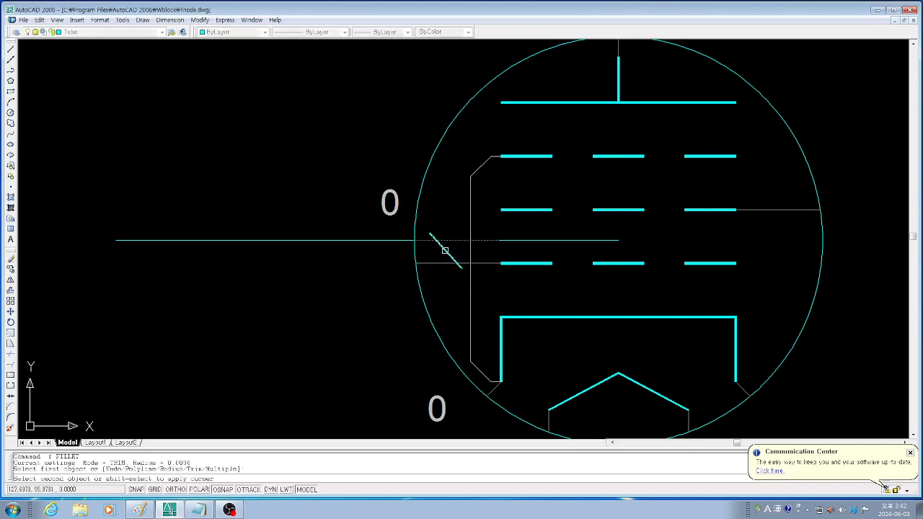
click(445, 250)
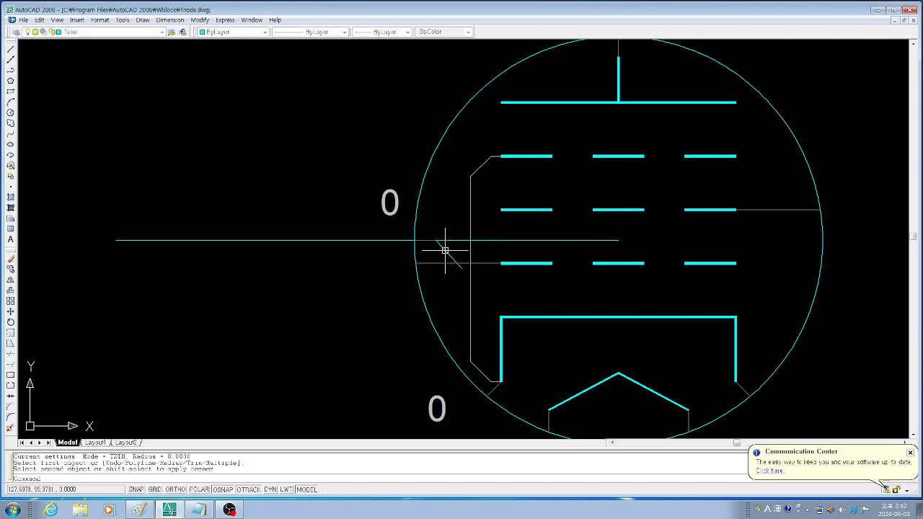
key(Return)
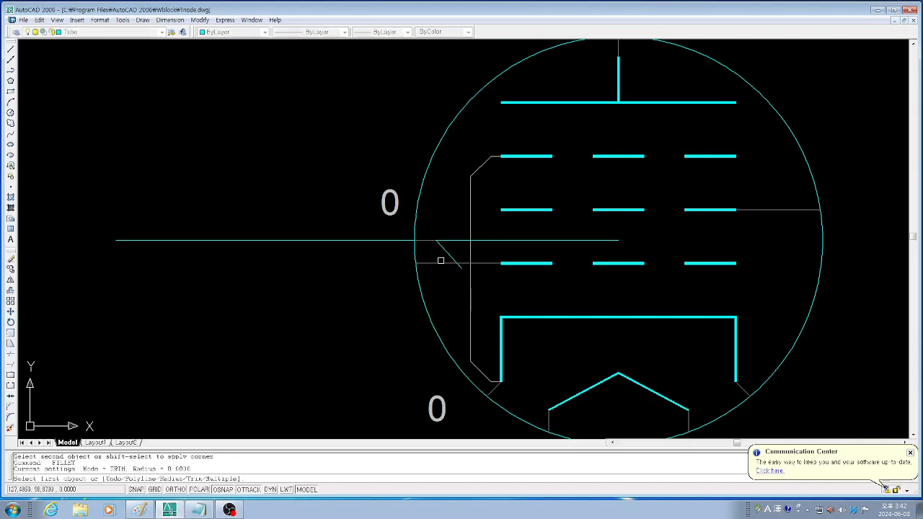
click(482, 263)
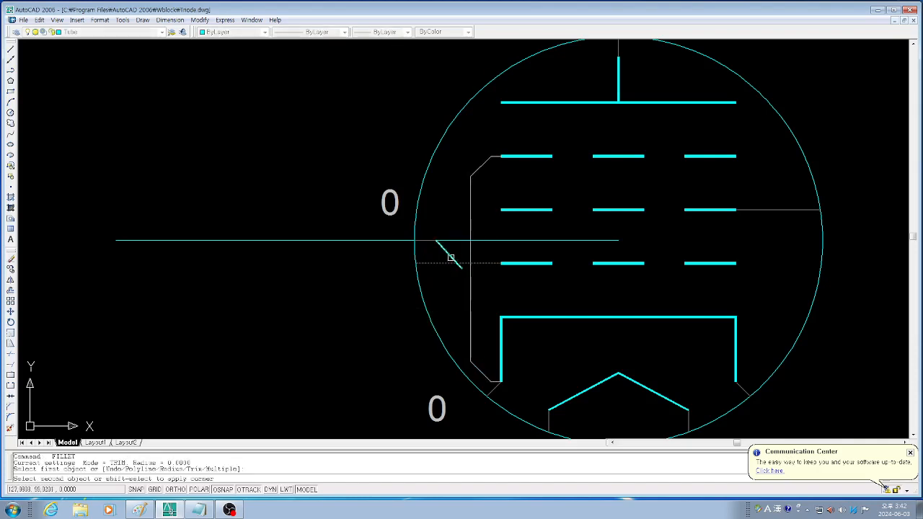
click(448, 255)
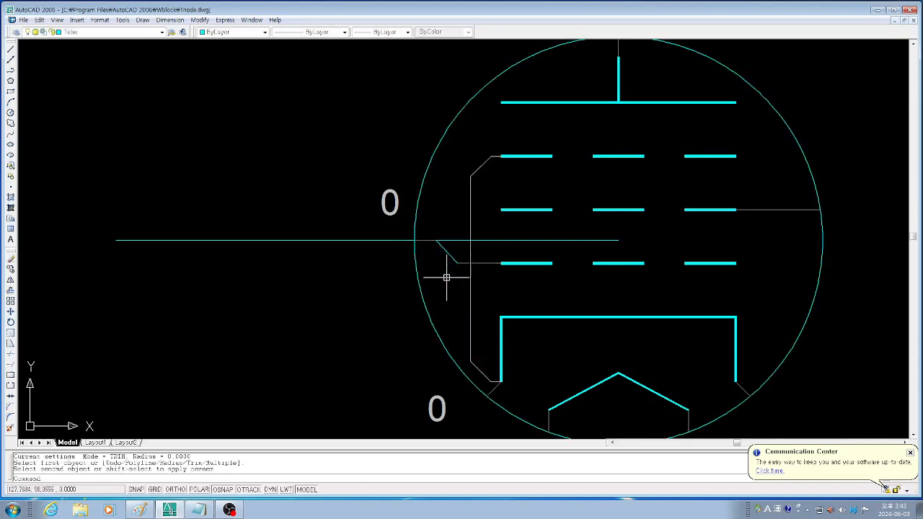
Undo the two zero-radius fillets on the diagonal line
text(u)
key(Return)
text(u)
key(Return)
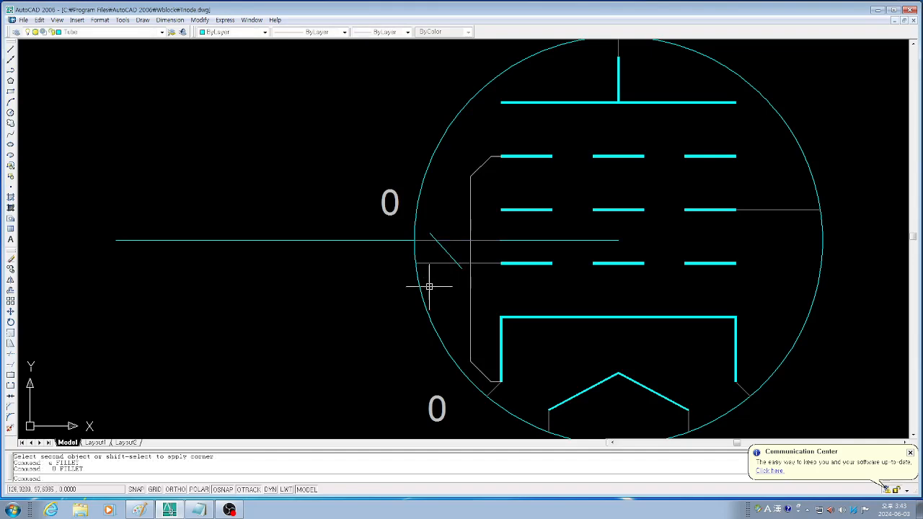
Erase the long horizontal line that extends from outside the circle's left side to its centre
text(e)
key(Return)
click(354, 274)
click(327, 231)
key(Return)
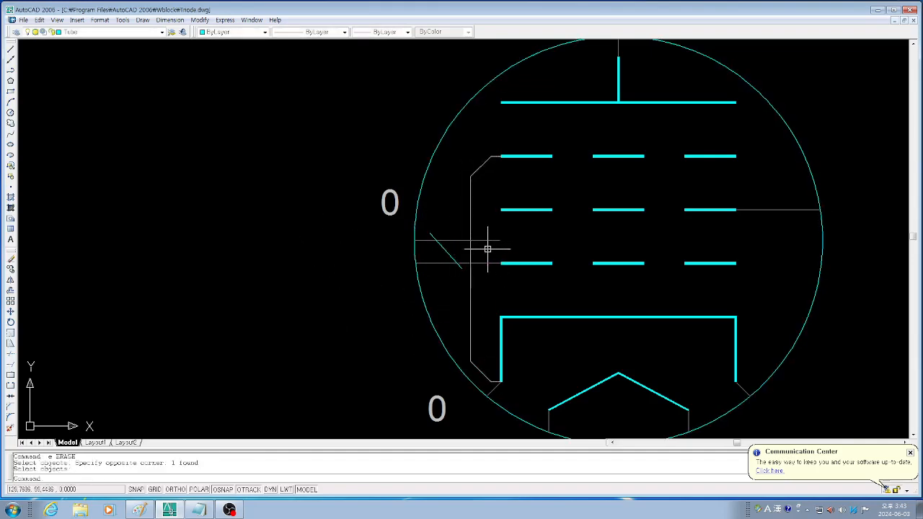
Move the short diagonal line slightly to the right across the two horizontal leads
text(m)
key(Return)
click(448, 253)
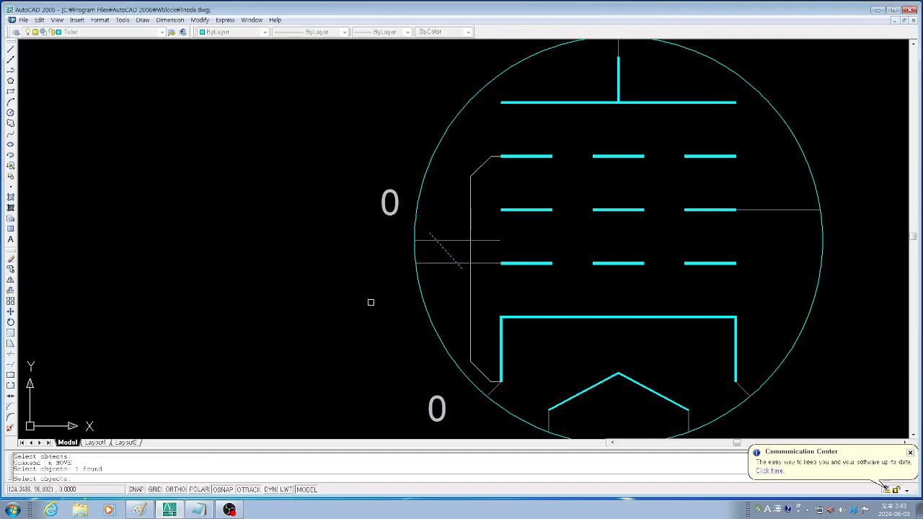
key(Return)
click(370, 303)
click(373, 304)
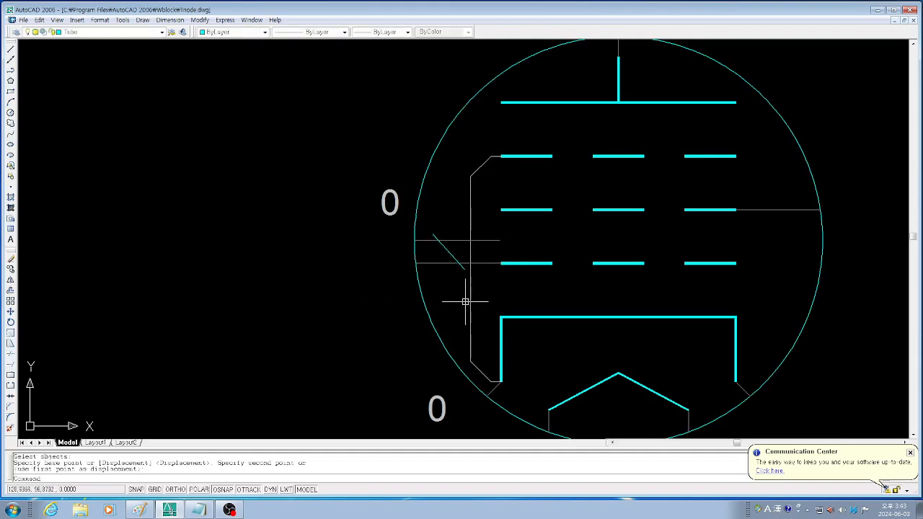
key(Escape)
Fillet the diagonal with the upper lead's outer part and the lower lead's inner part at radius 0 to form one bent lead
text(f)
key(space)
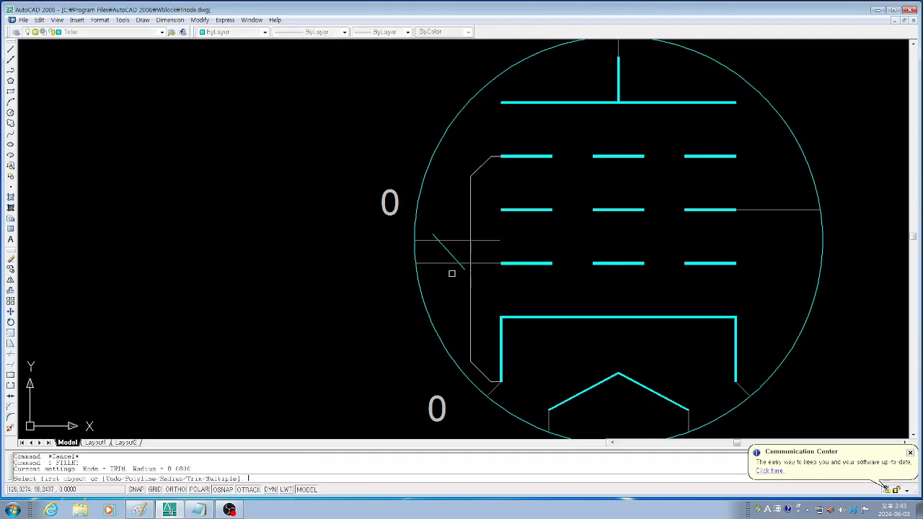
click(426, 241)
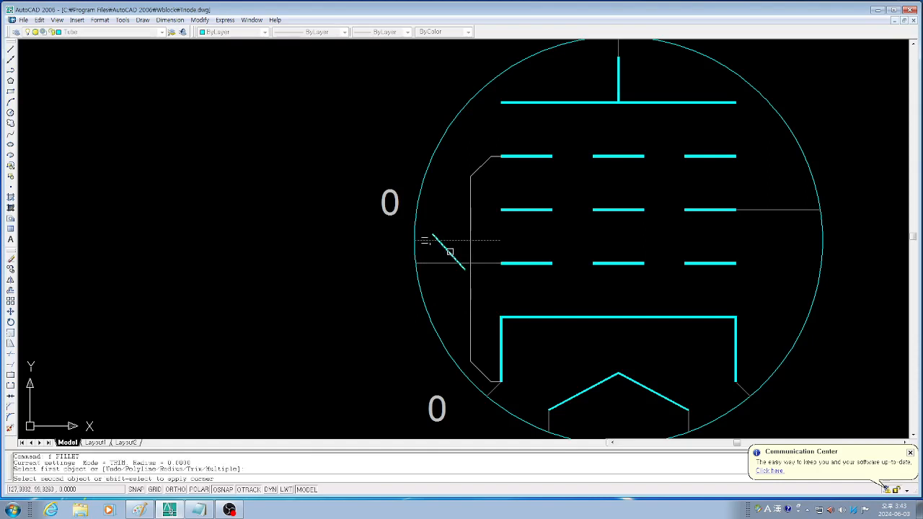
click(449, 252)
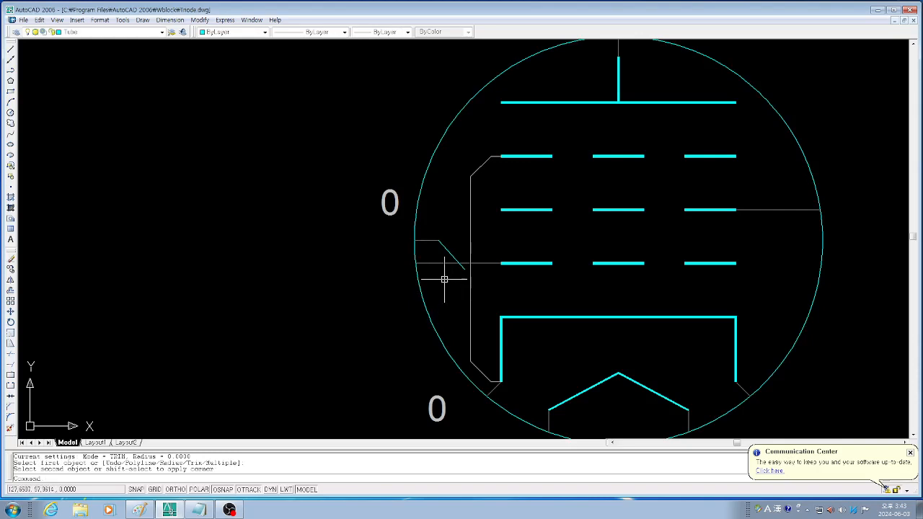
key(Return)
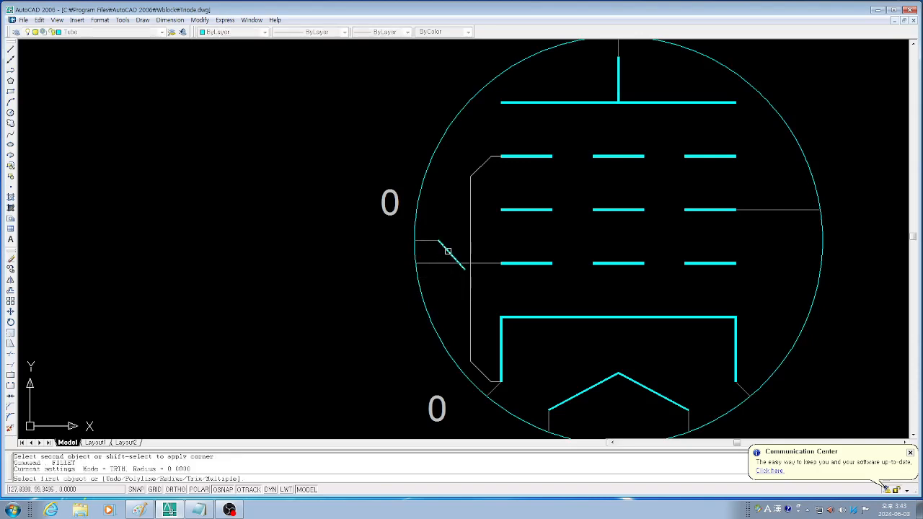
click(447, 251)
click(484, 263)
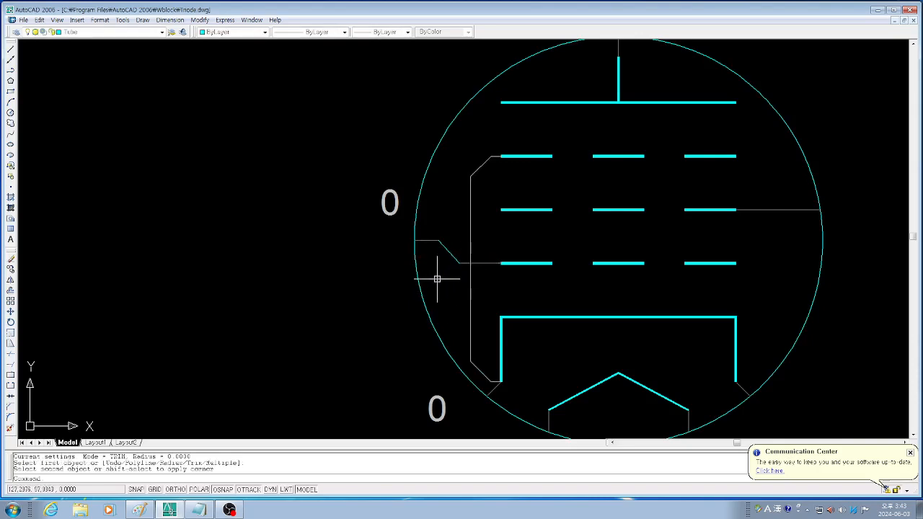
key(Escape)
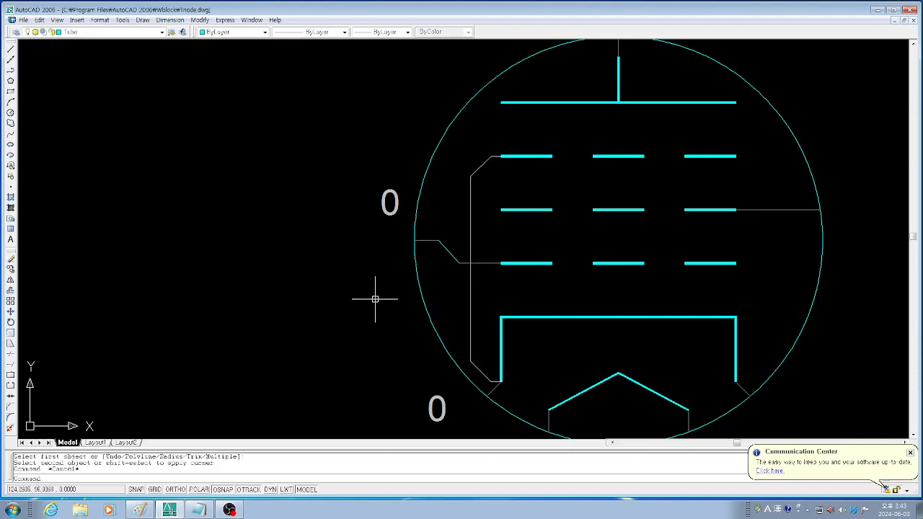
Try rounding both corners of the bent lead with fillets of radius 0.3
key(Return)
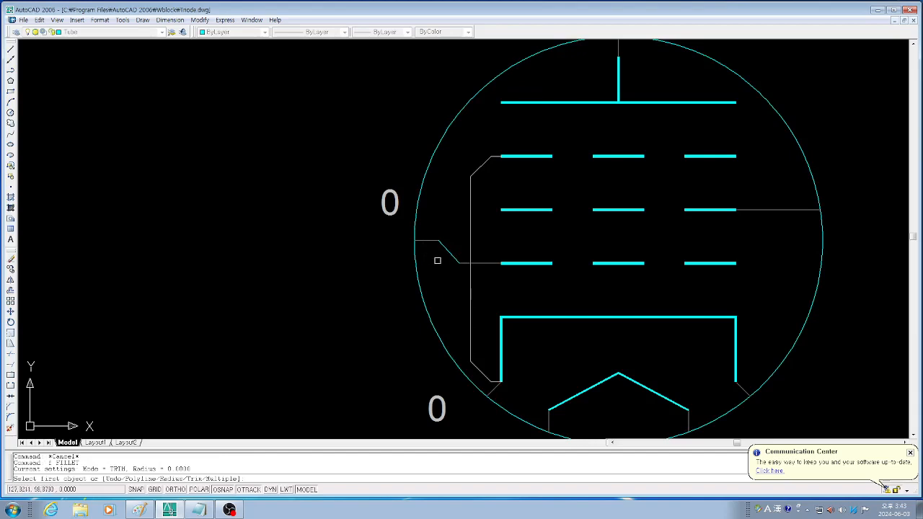
text(r)
key(Return)
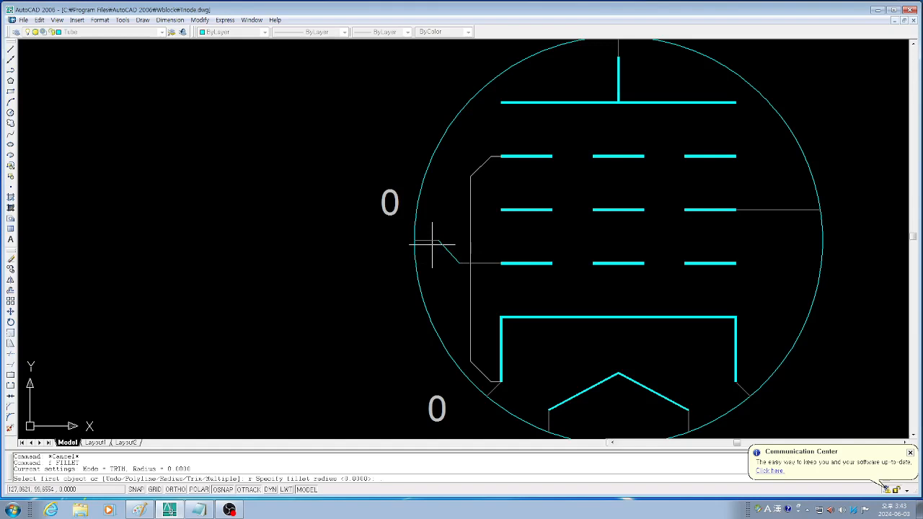
key(Return)
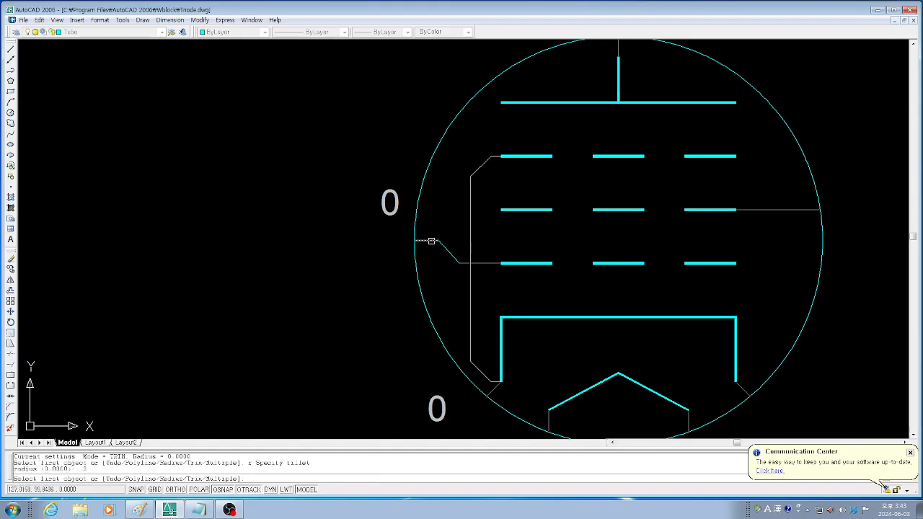
click(430, 240)
click(448, 251)
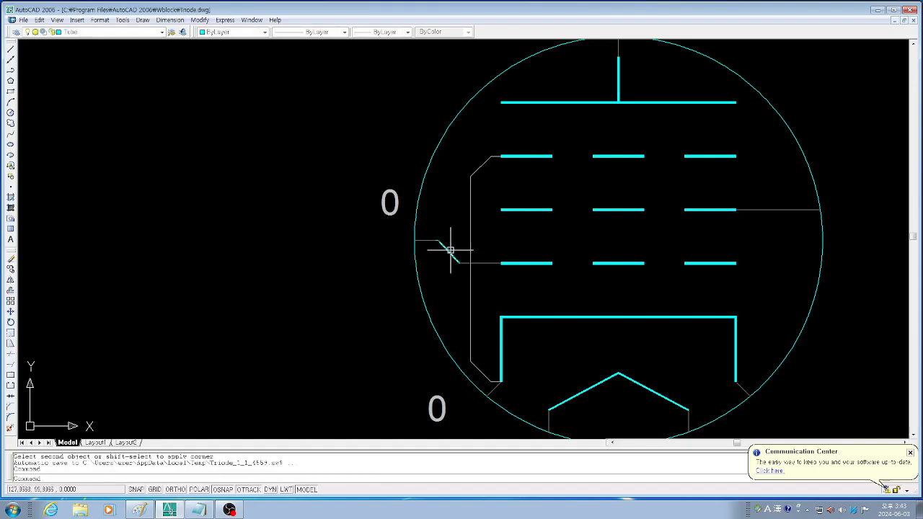
scroll(452, 262, up, 2)
key(Return)
click(458, 236)
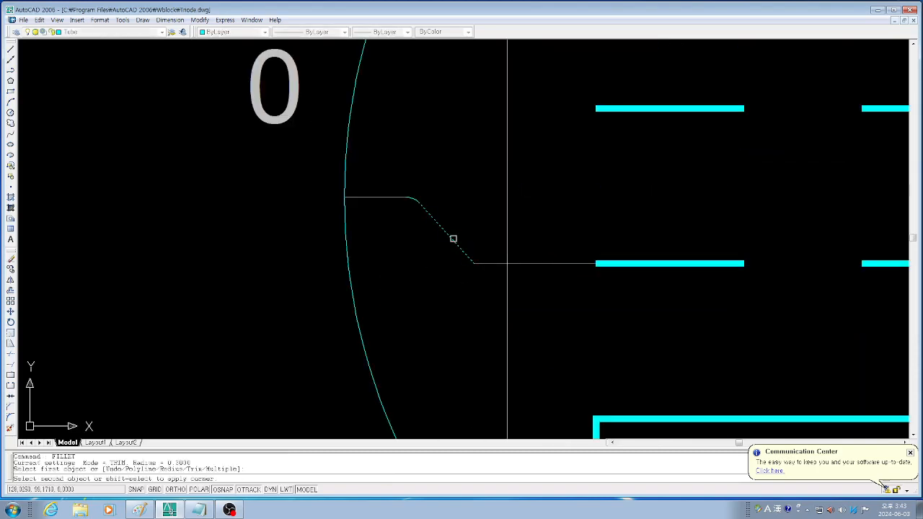
click(496, 264)
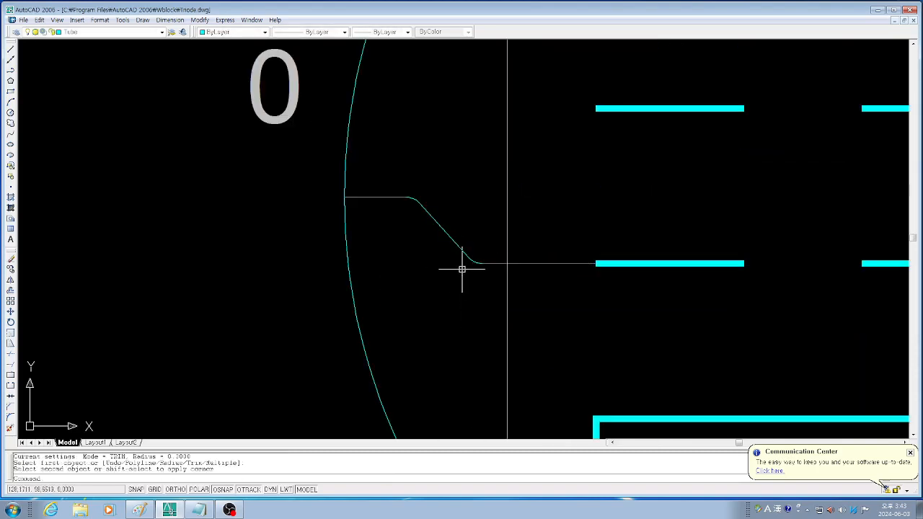
scroll(542, 243, down, 1)
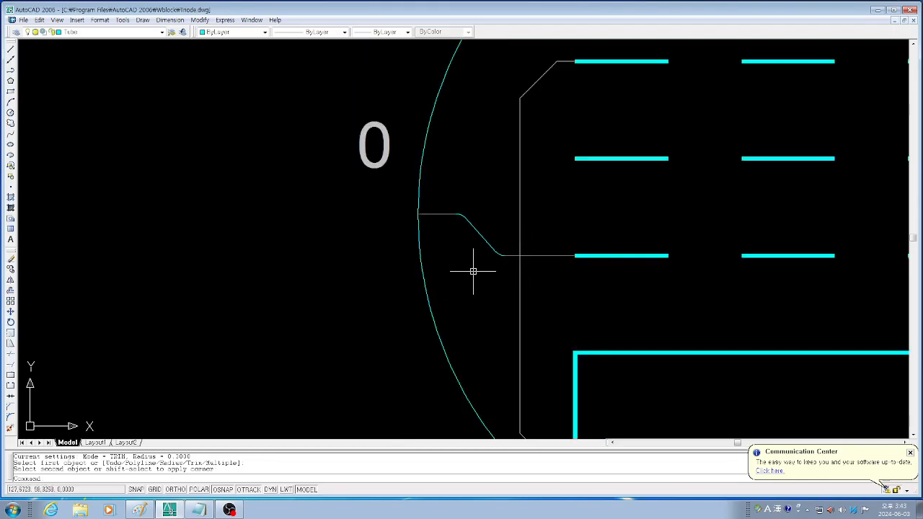
Undo the radius 0.3 fillets to restore the bent lead's sharp corners
text(u)
key(space)
key(space)
key(space)
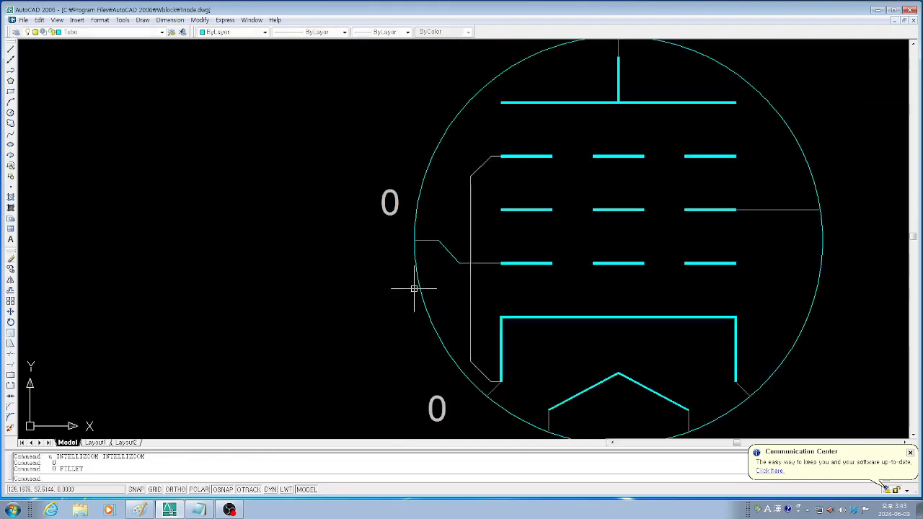
Try rounding both corners of the bent lead with fillets of radius 0.5
text(f)
key(space)
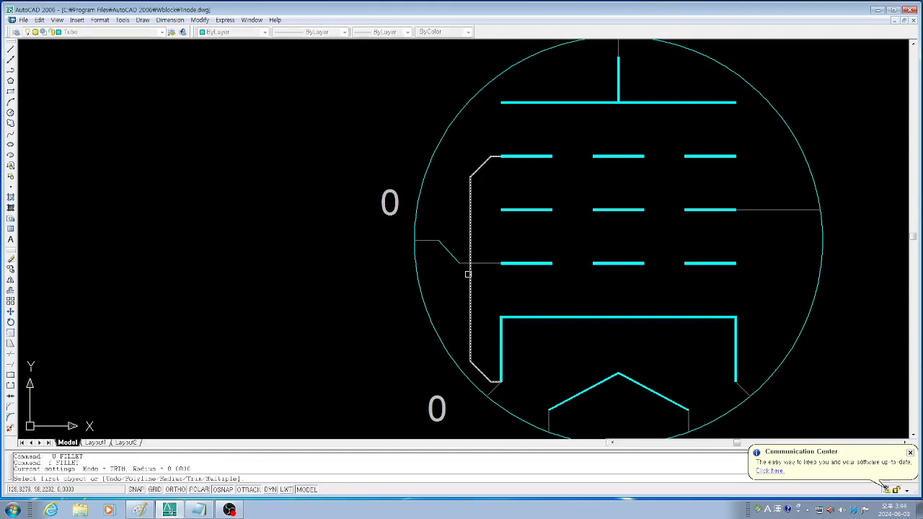
key(space)
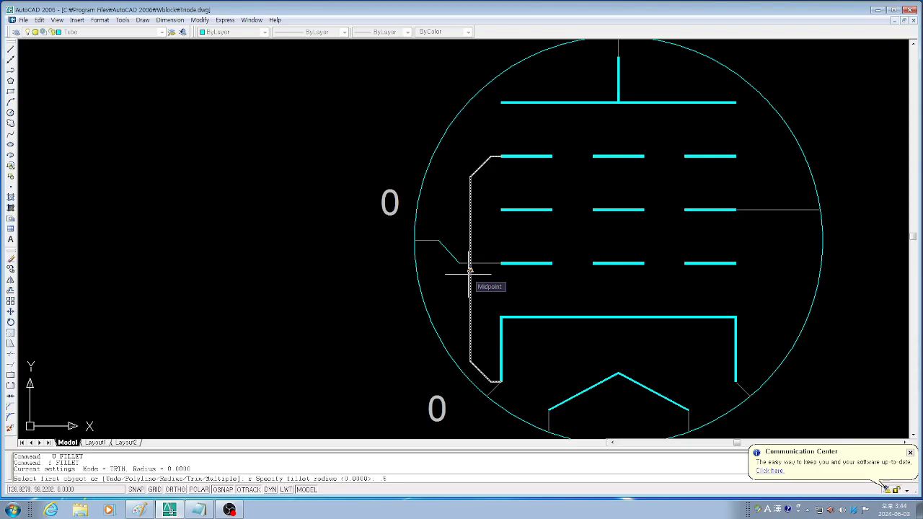
key(Return)
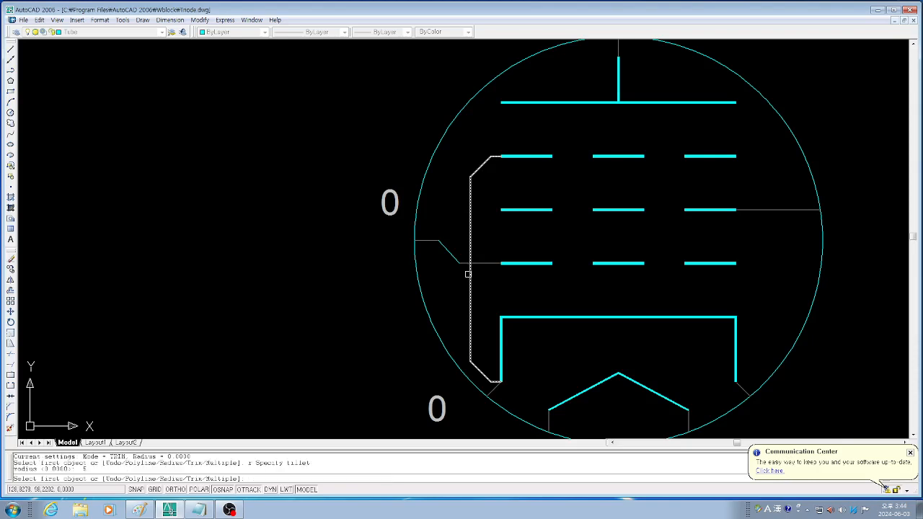
click(425, 239)
click(446, 249)
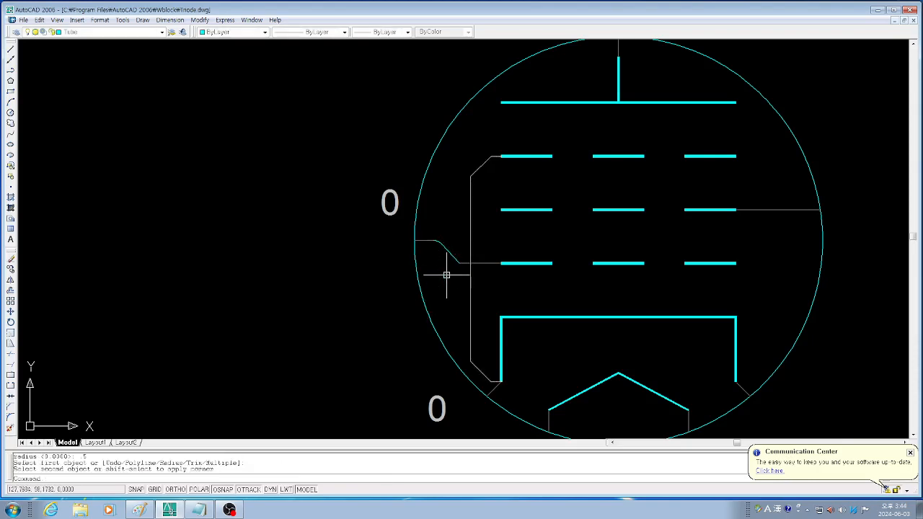
scroll(447, 269, up, 3)
key(Return)
click(452, 232)
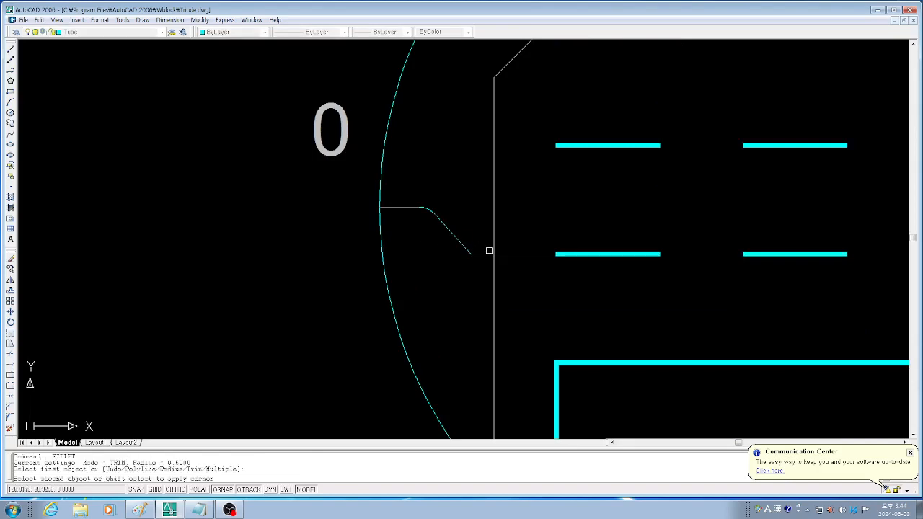
click(489, 252)
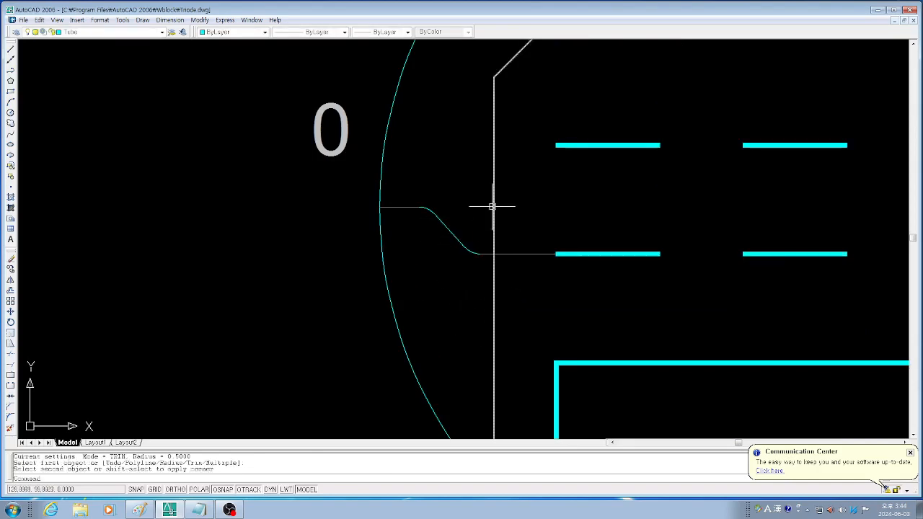
scroll(485, 292, down, 2)
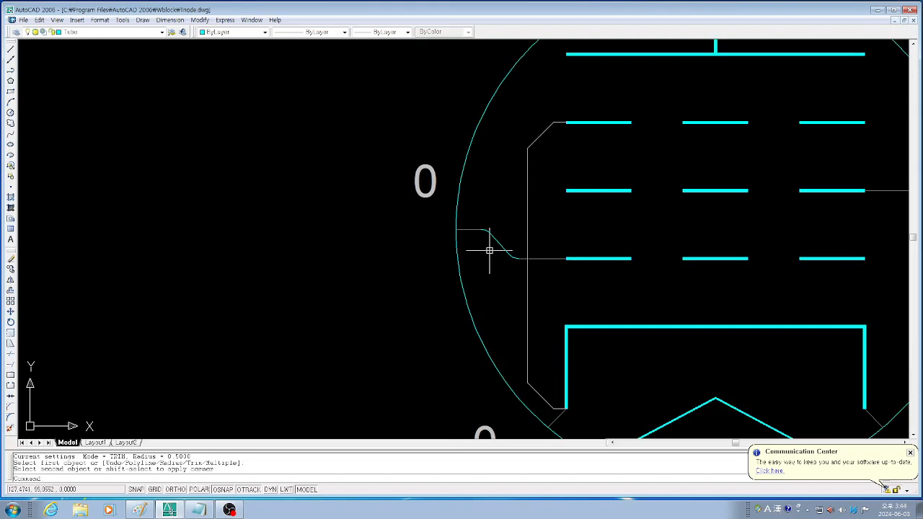
Undo the radius 0.5 fillets to restore the bent lead's sharp corners
key(Return)
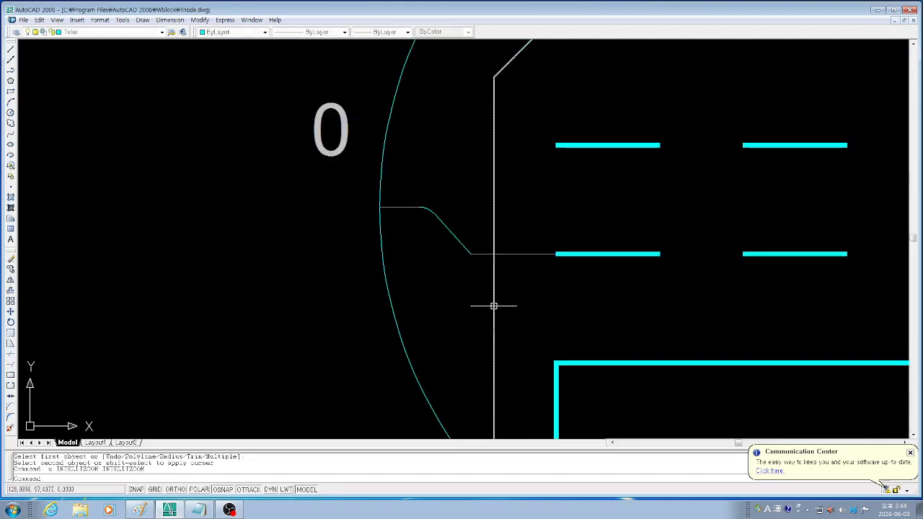
key(Return)
key(Return)
scroll(453, 279, up, 5)
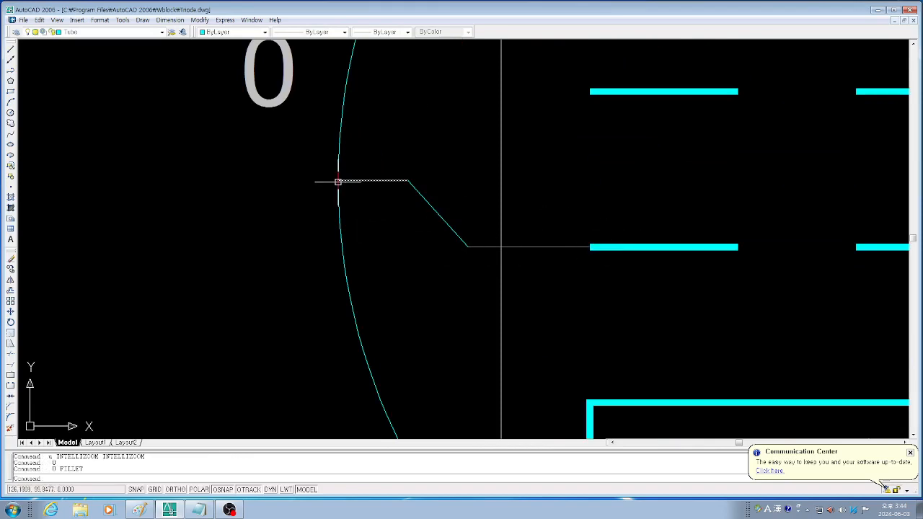
scroll(338, 181, down, 2)
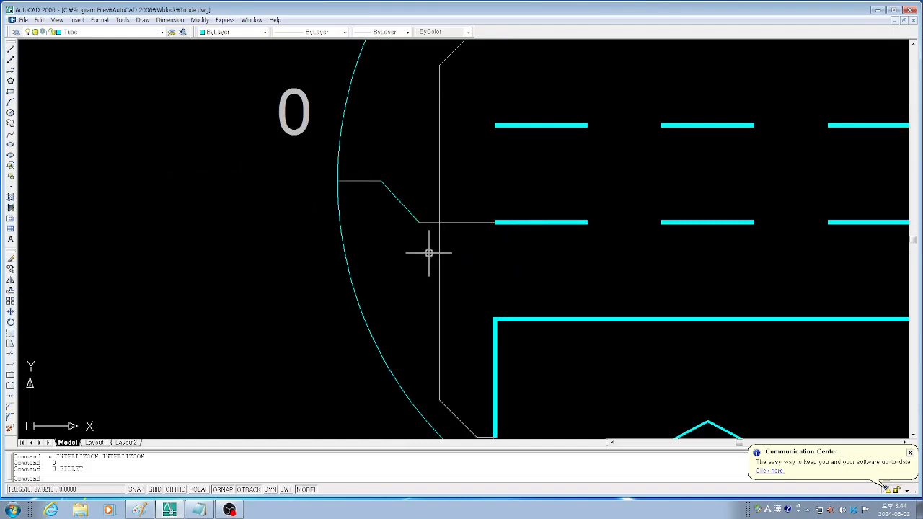
scroll(428, 252, down, 2)
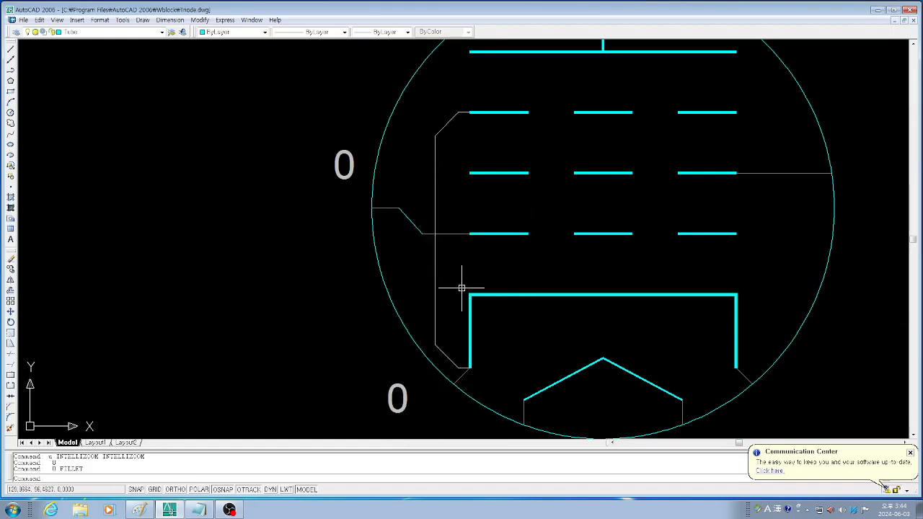
text(s)
key(Return)
text(c)
key(Return)
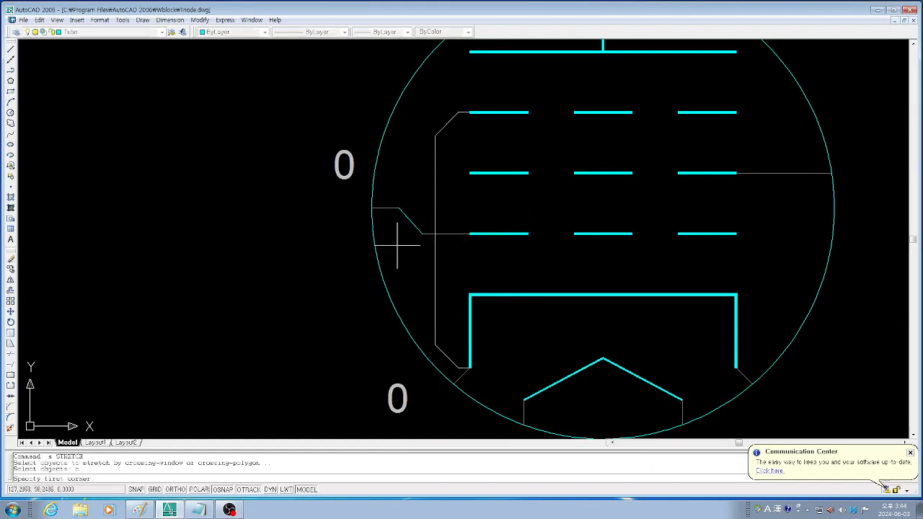
click(388, 250)
click(428, 193)
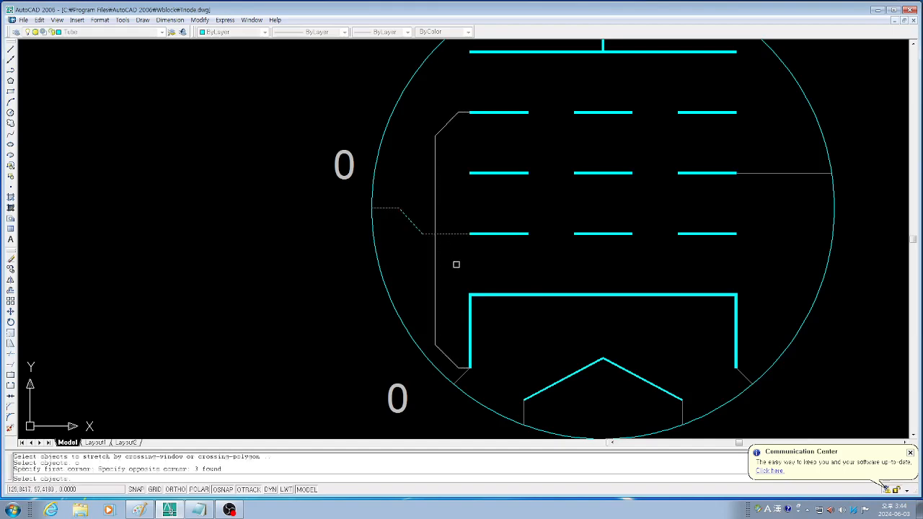
key(Escape)
Try stretching the bent lead's lower corner freehand toward the lower grid, moving only the diagonal and lower segments
text(s)
key(Return)
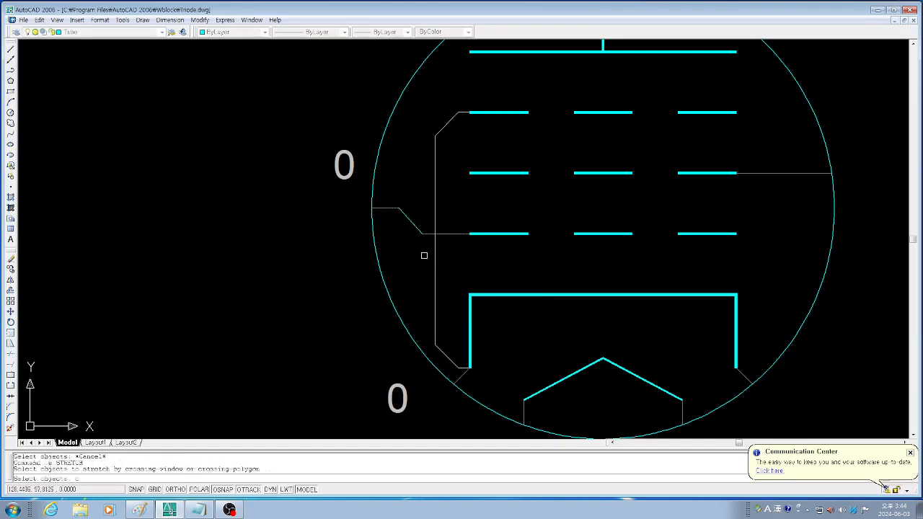
text(c)
key(Return)
click(410, 245)
click(425, 219)
scroll(428, 234, up, 3)
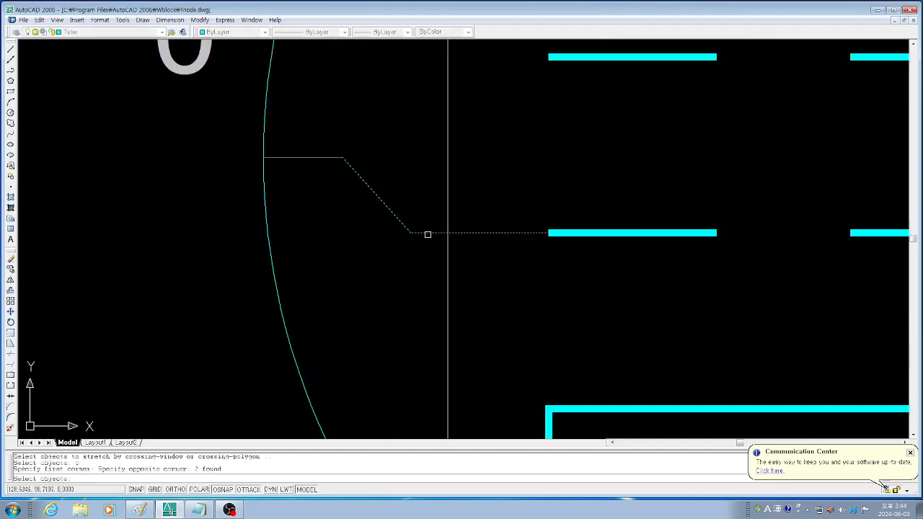
key(Return)
click(353, 268)
click(373, 269)
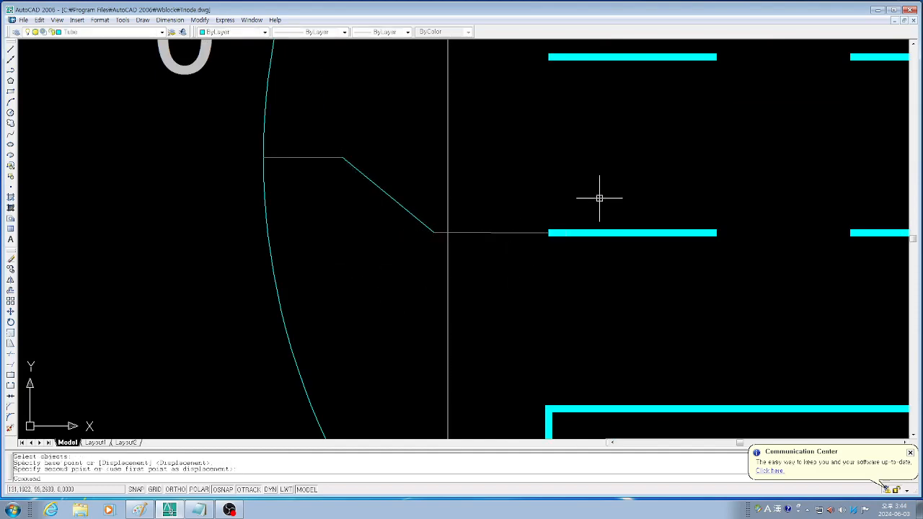
scroll(599, 196, down, 4)
scroll(533, 247, up, 3)
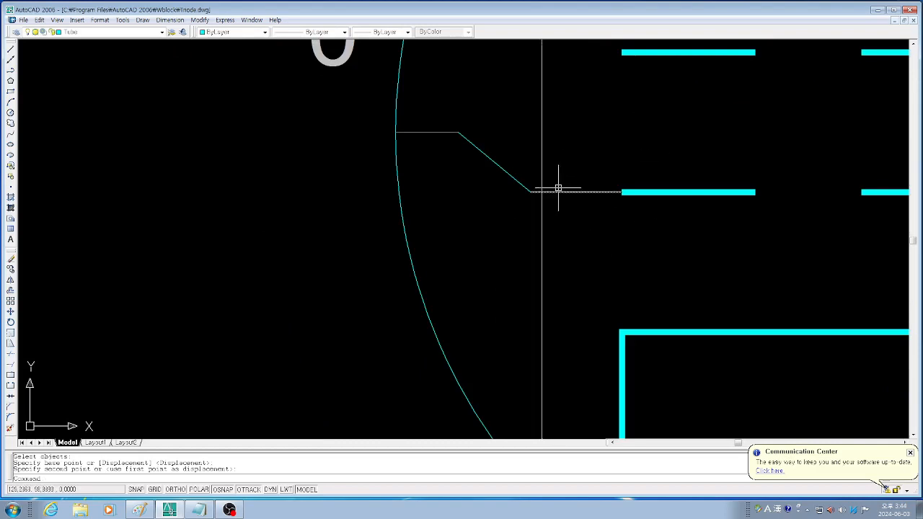
scroll(584, 177, up, 5)
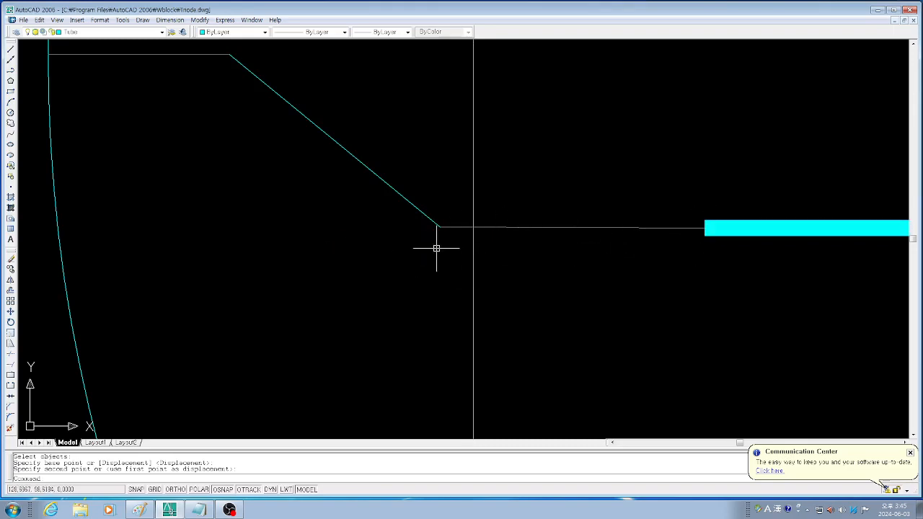
Undo the freehand stretch of the bent lead's lower corner
key(space)
key(space)
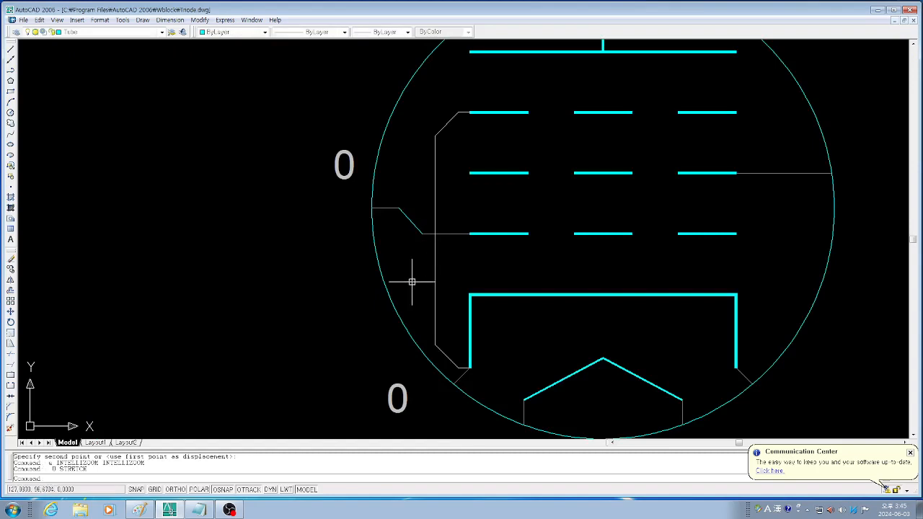
scroll(445, 248, up, 3)
scroll(445, 235, up, 3)
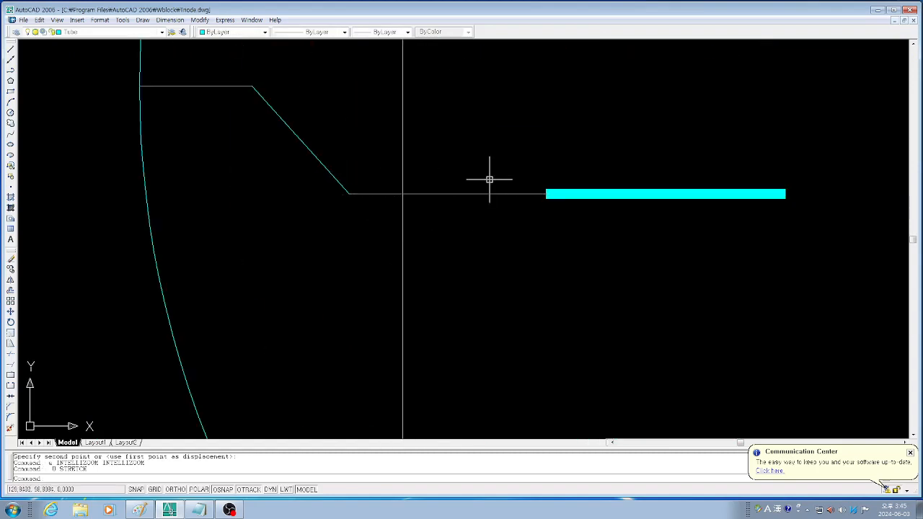
Turn on Ortho mode and stretch the bent lead's lower corner a short distance horizontally toward the lower grid
key(F8)
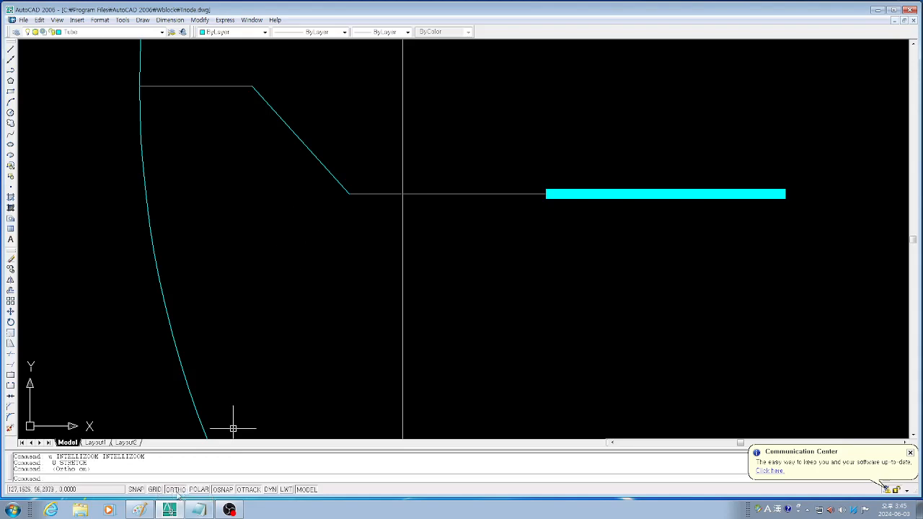
key(F8)
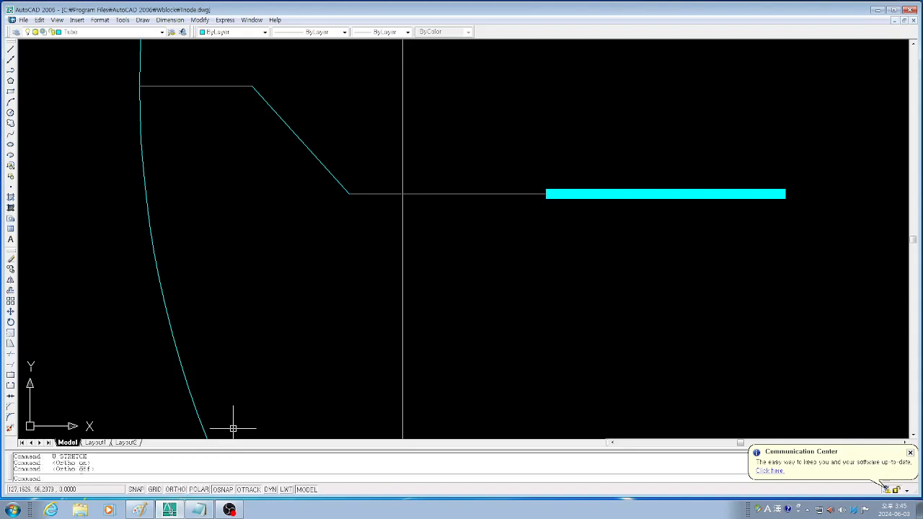
click(174, 491)
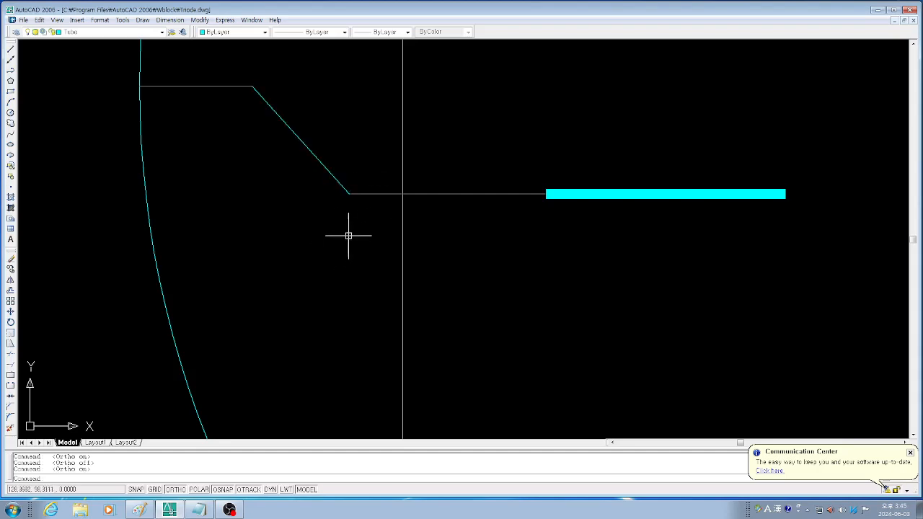
text(s)
key(Return)
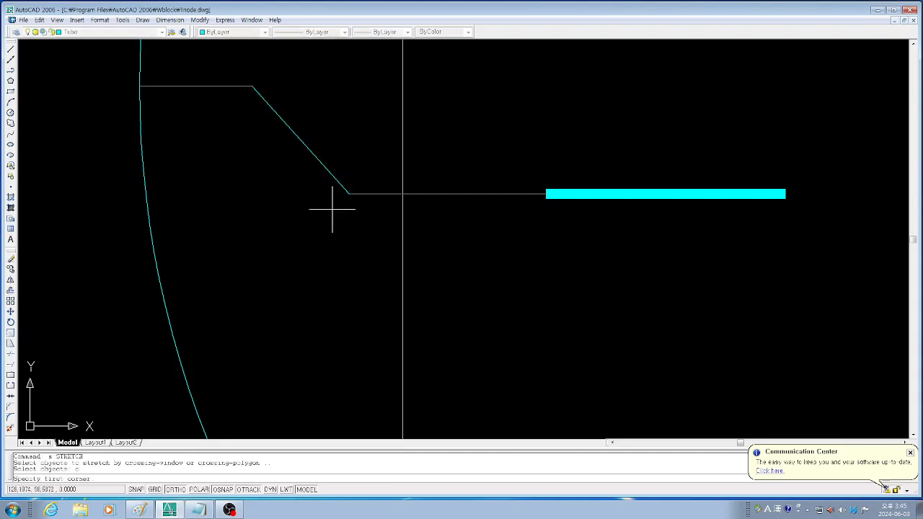
click(330, 208)
click(364, 179)
key(Return)
click(318, 243)
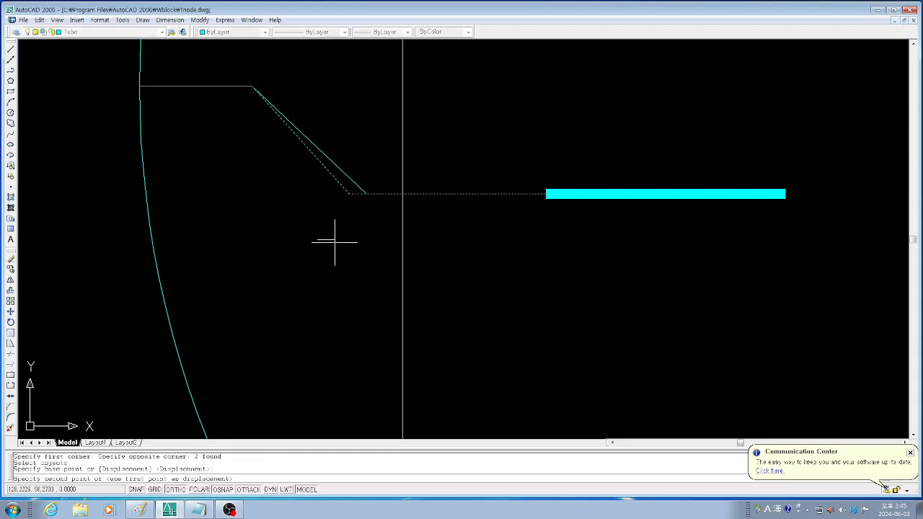
click(345, 242)
scroll(493, 264, down, 3)
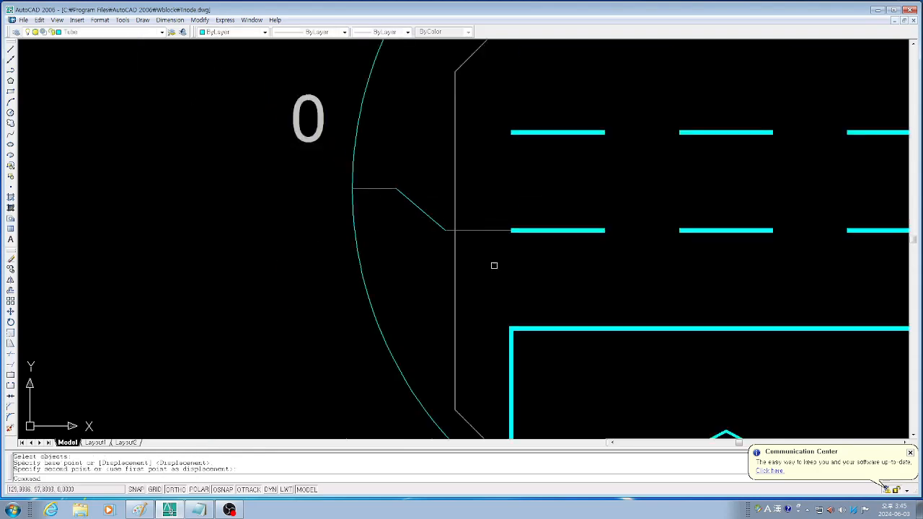
scroll(467, 260, up, 3)
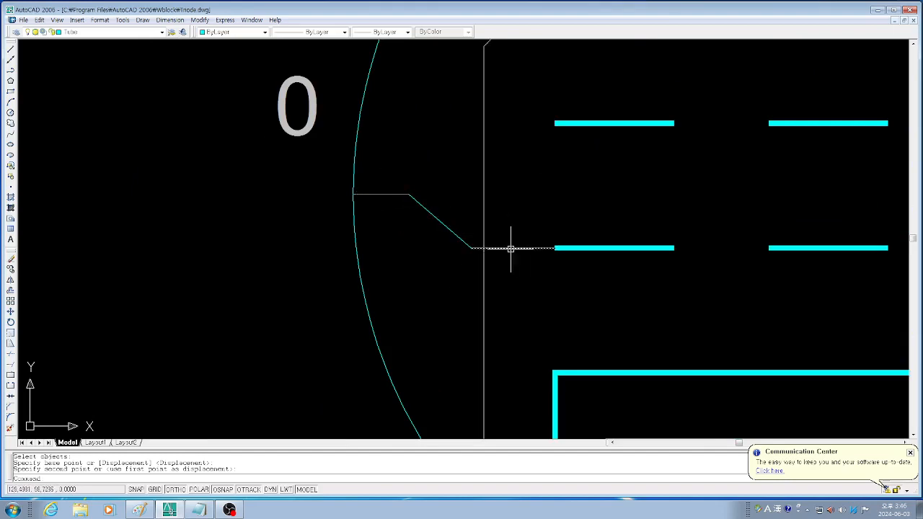
scroll(476, 249, down, 3)
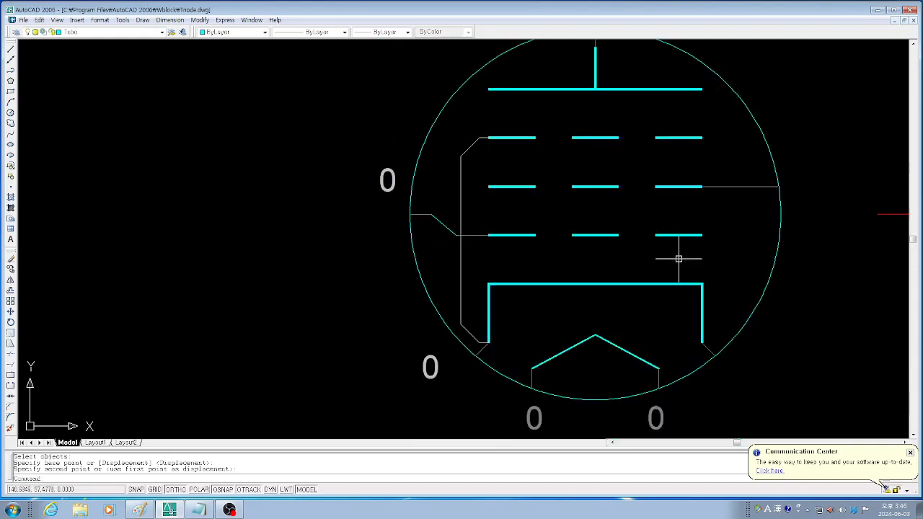
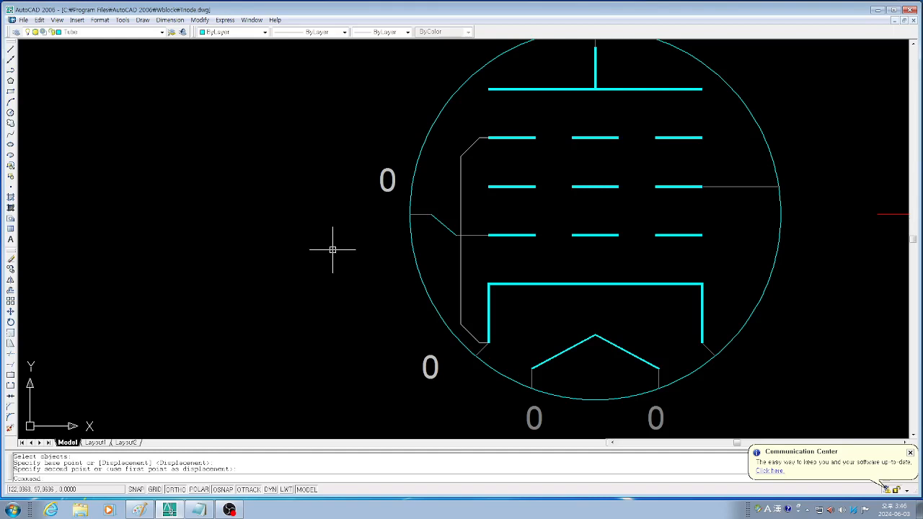
Convert the lead's lower horizontal line to a polyline and join the diagonal and upper horizontal segments to it
text(e)
key(Return)
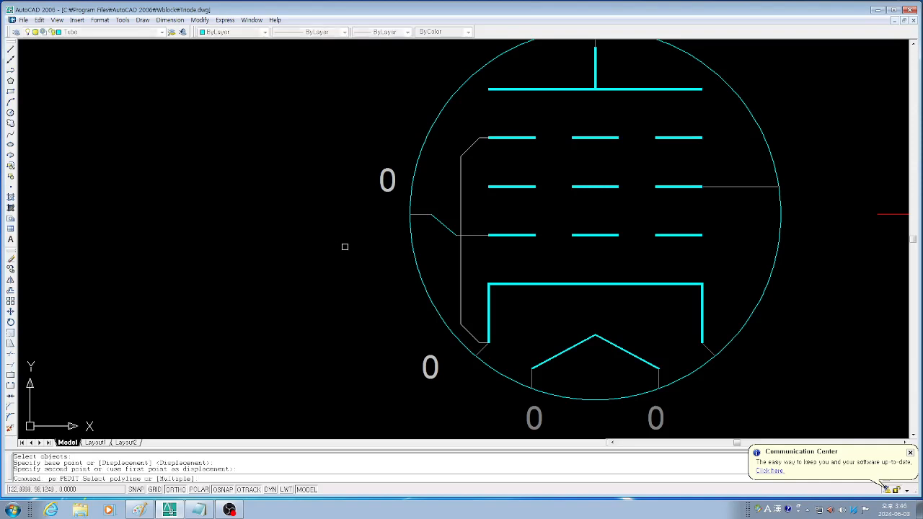
click(478, 235)
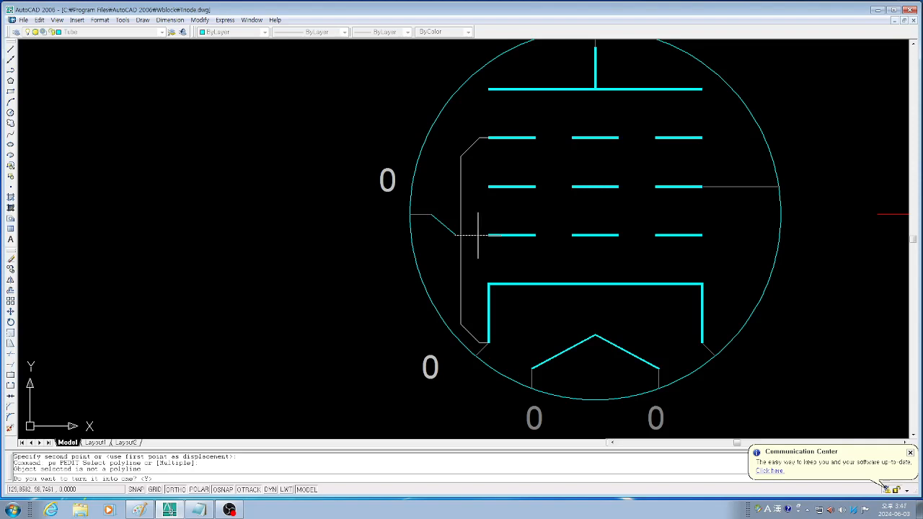
key(Return)
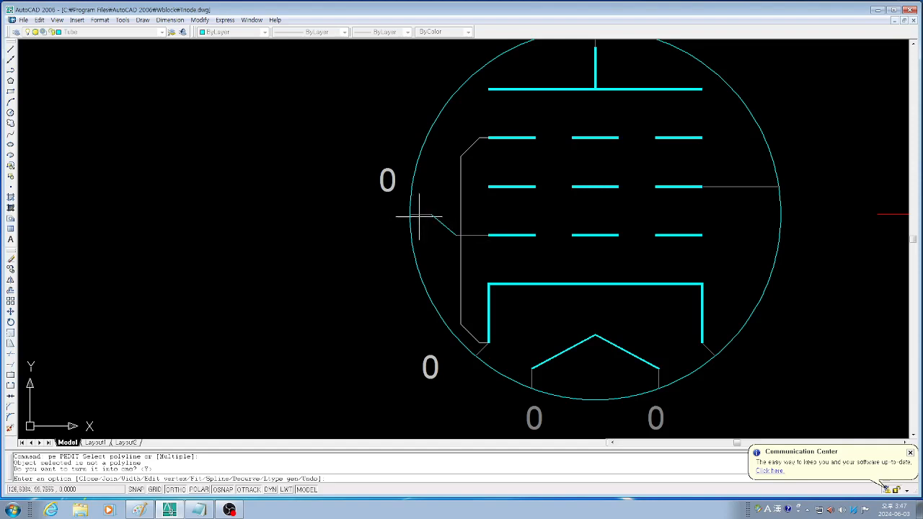
text(j)
key(Return)
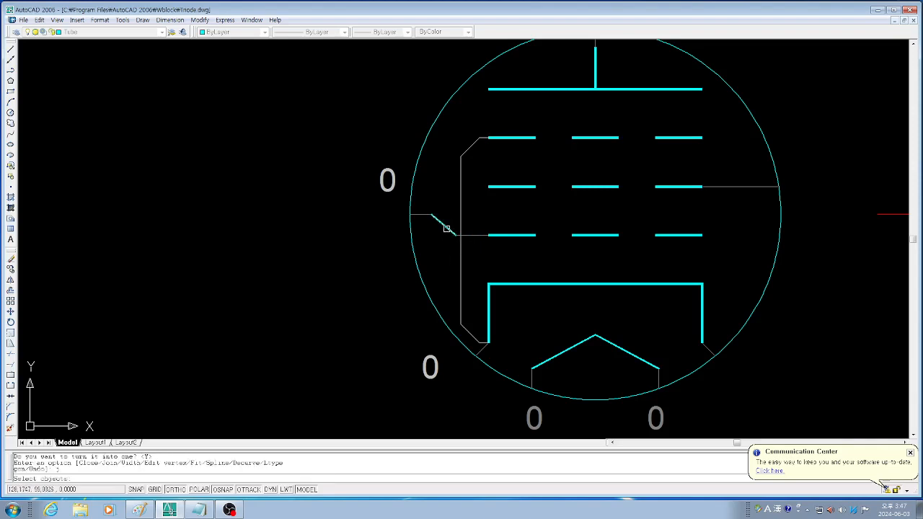
click(446, 228)
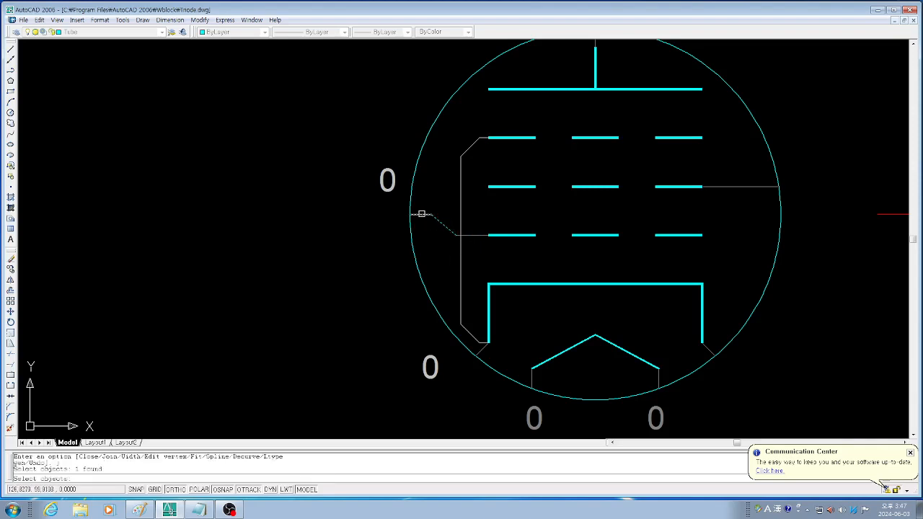
click(418, 215)
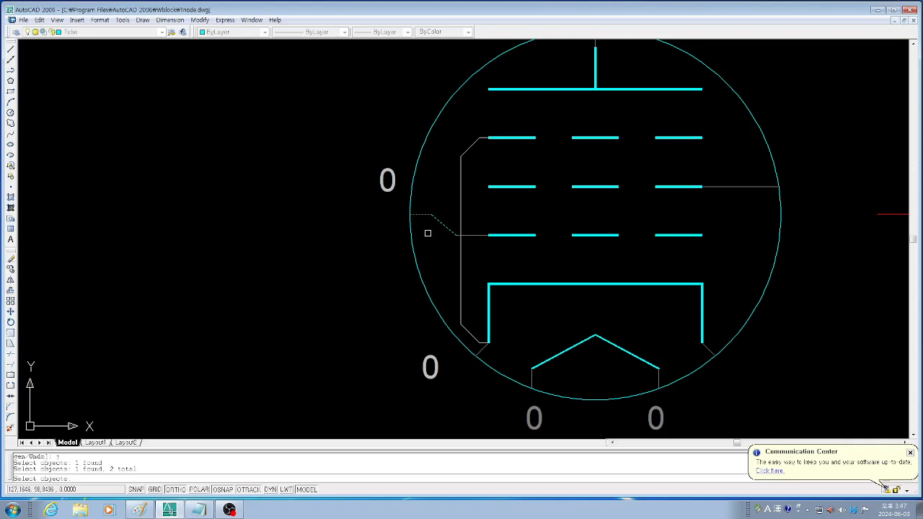
key(Return)
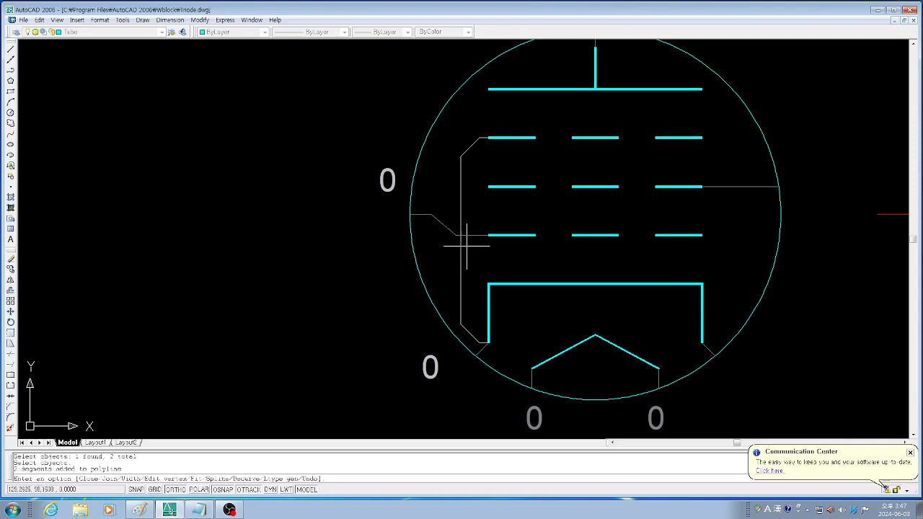
key(Escape)
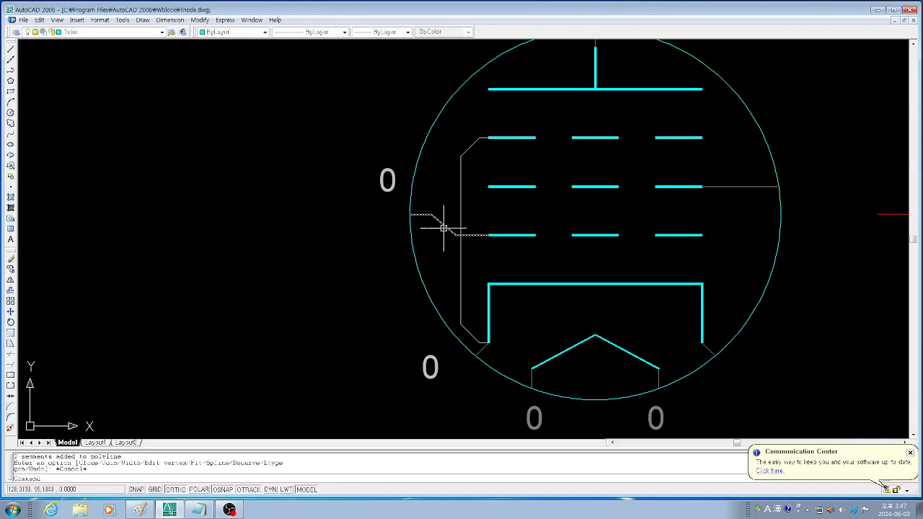
Check that the bent lead selects as a single object, without erasing it
text(e)
key(Return)
click(476, 235)
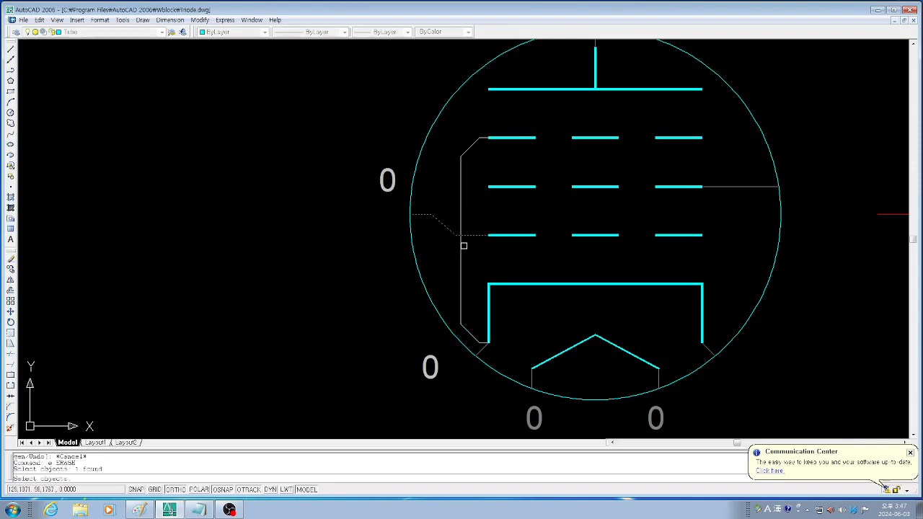
key(Escape)
scroll(462, 289, down, 5)
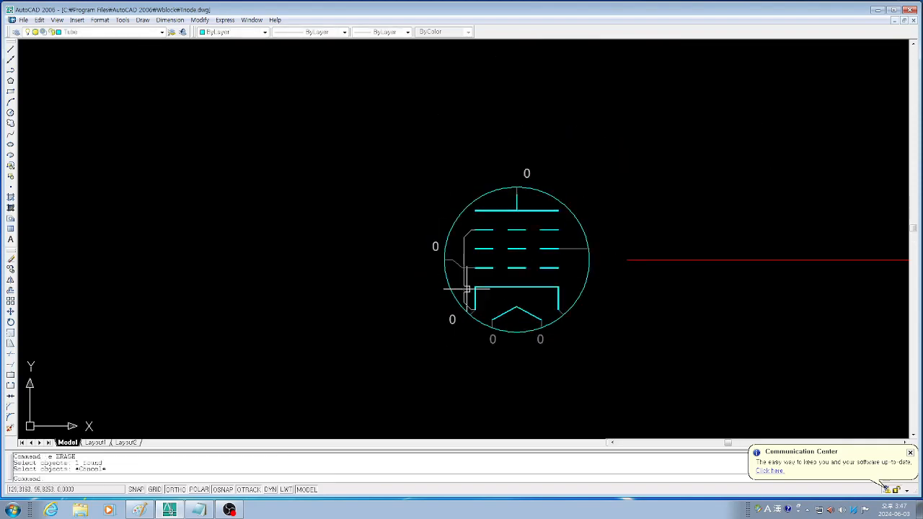
scroll(443, 272, up, 1)
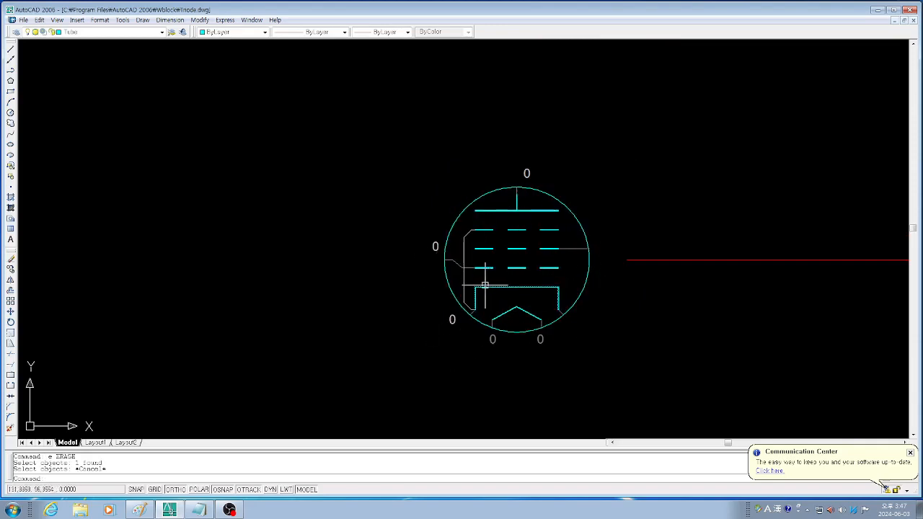
scroll(486, 331, up, 3)
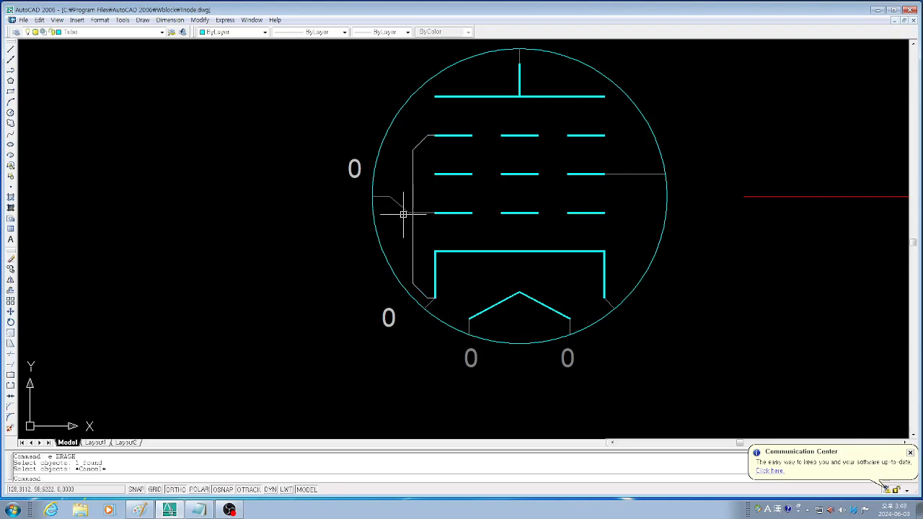
text(ch)
key(Return)
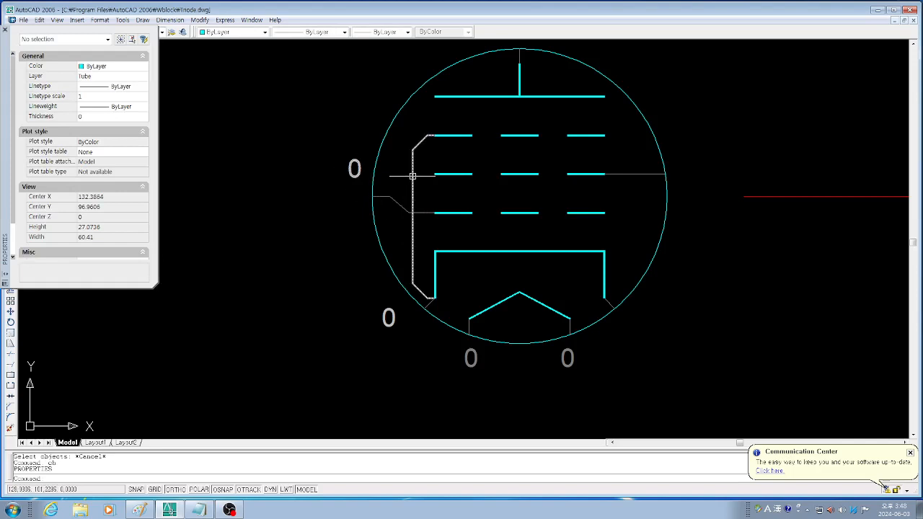
key(Escape)
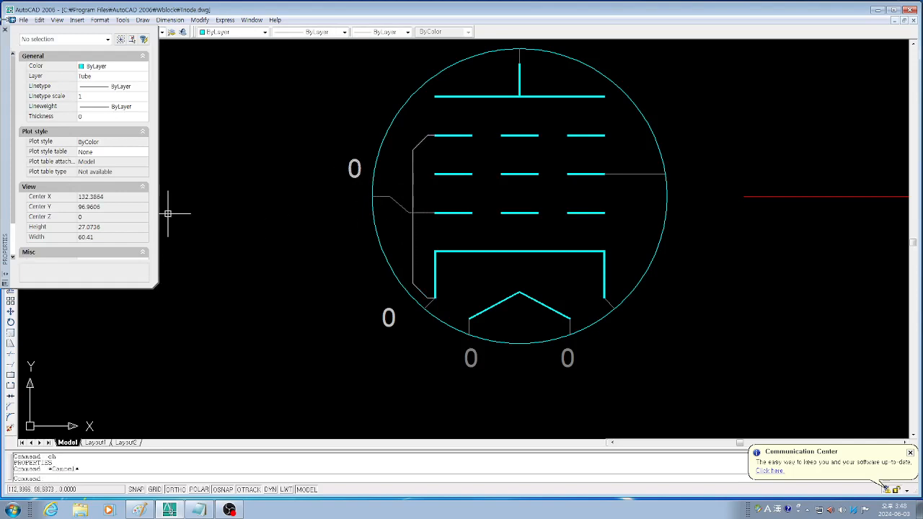
key(ctrl+1)
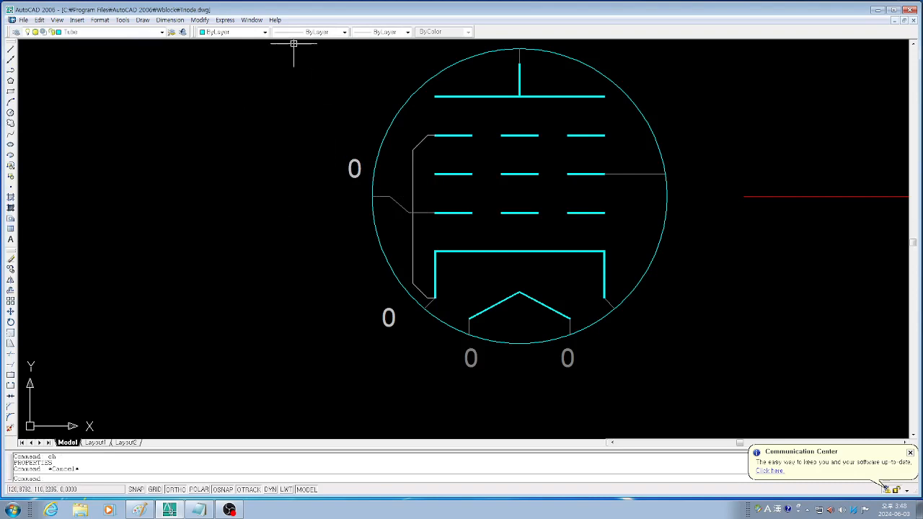
Match the properties of the long vertical lead onto the bent grid lead and the horizontal lead of the middle grid
click(200, 20)
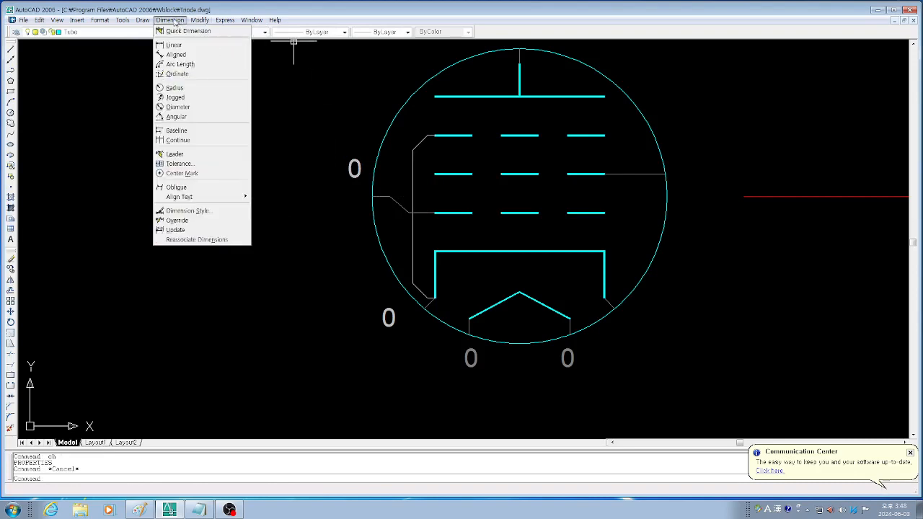
click(222, 40)
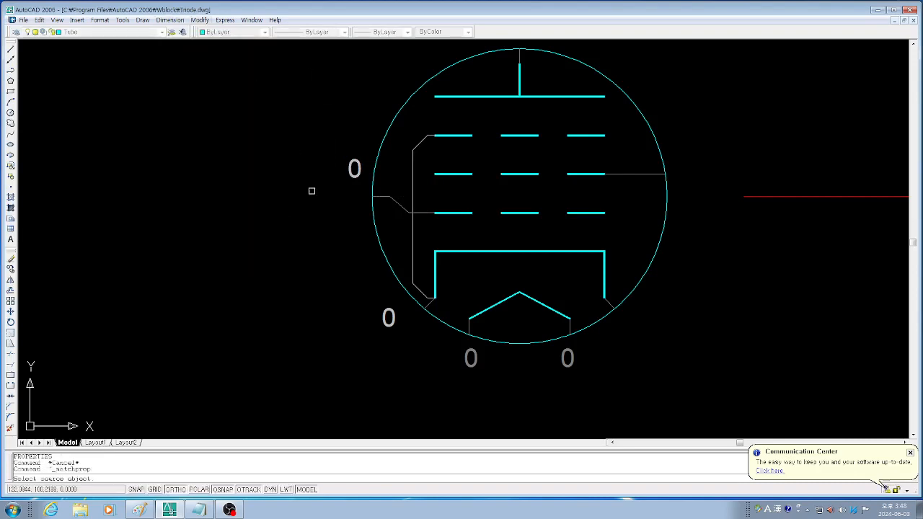
click(412, 177)
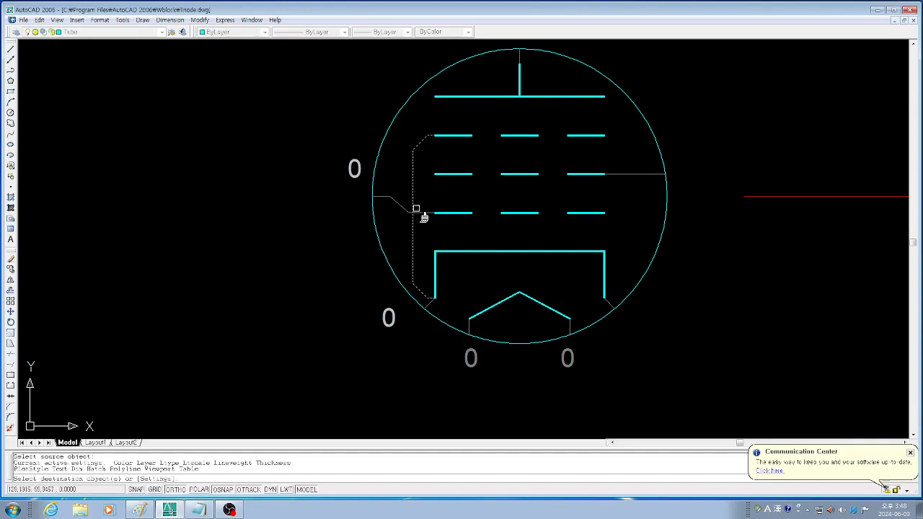
click(420, 212)
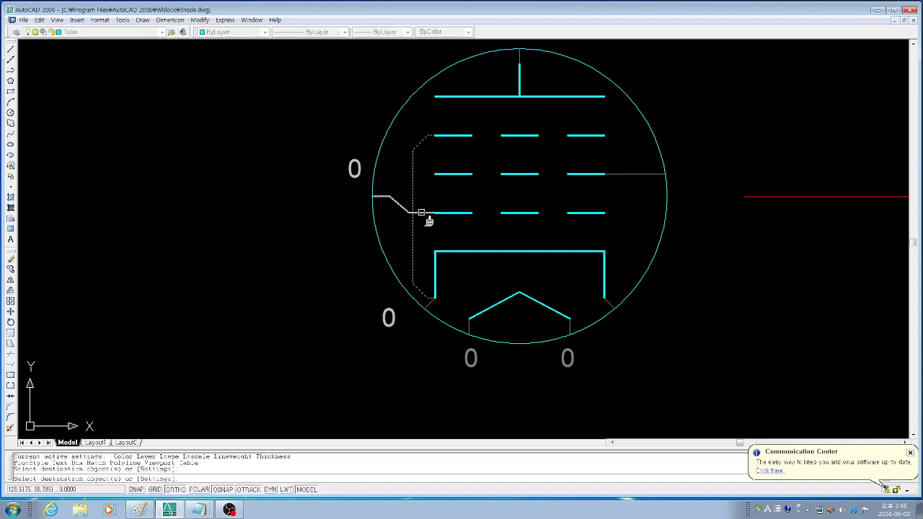
click(629, 176)
key(Return)
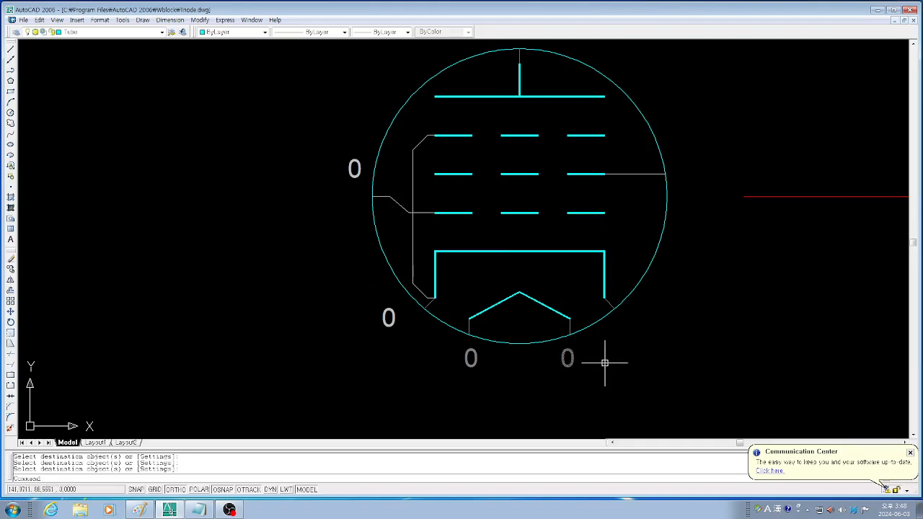
scroll(579, 383, down, 2)
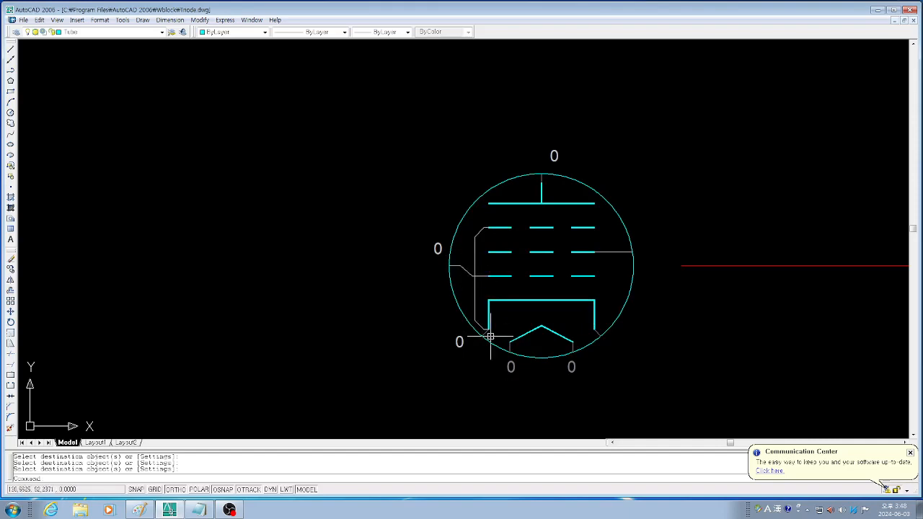
scroll(486, 345, up, 3)
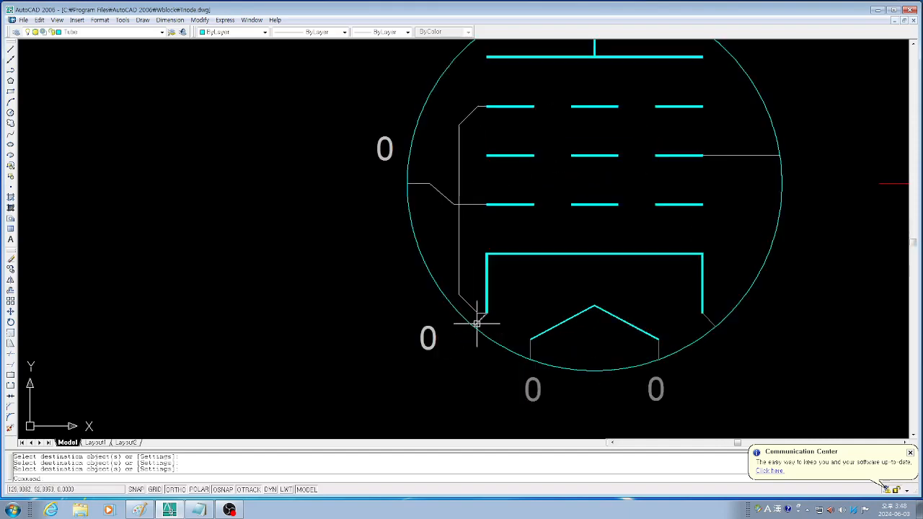
scroll(490, 315, down, 2)
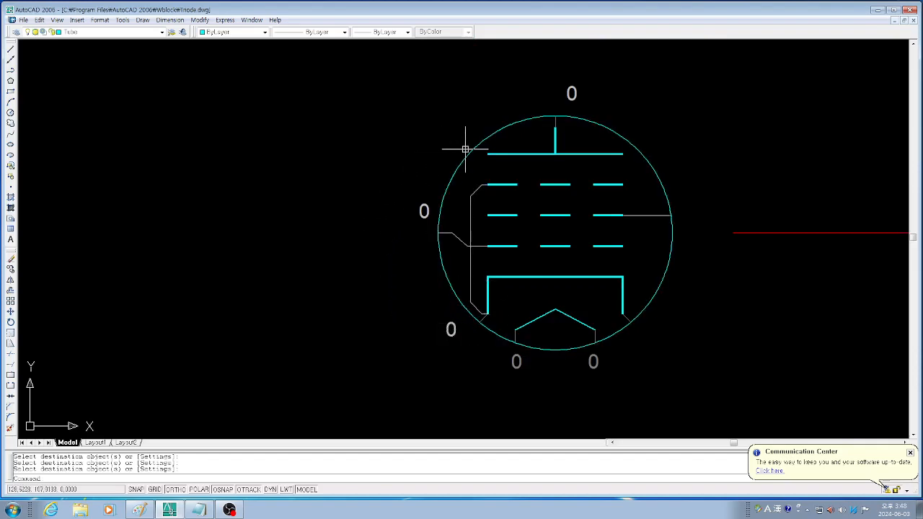
scroll(441, 149, down, 2)
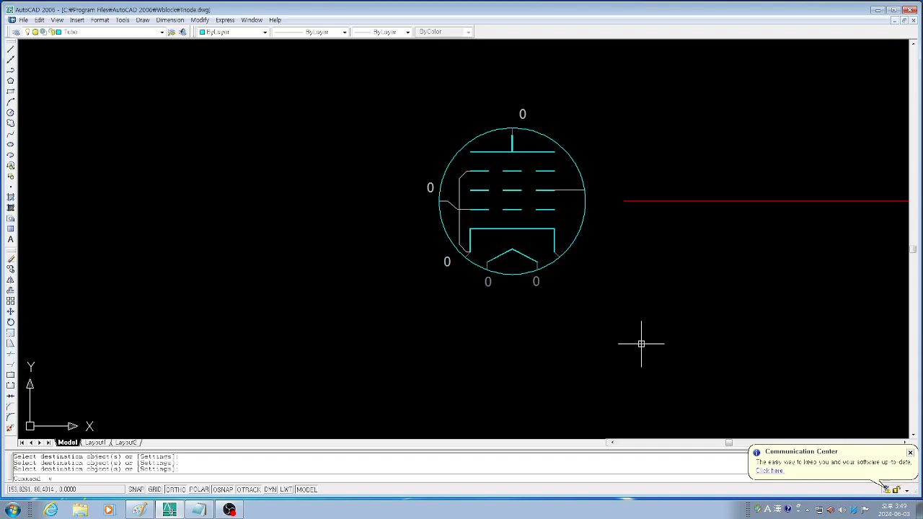
key(Return)
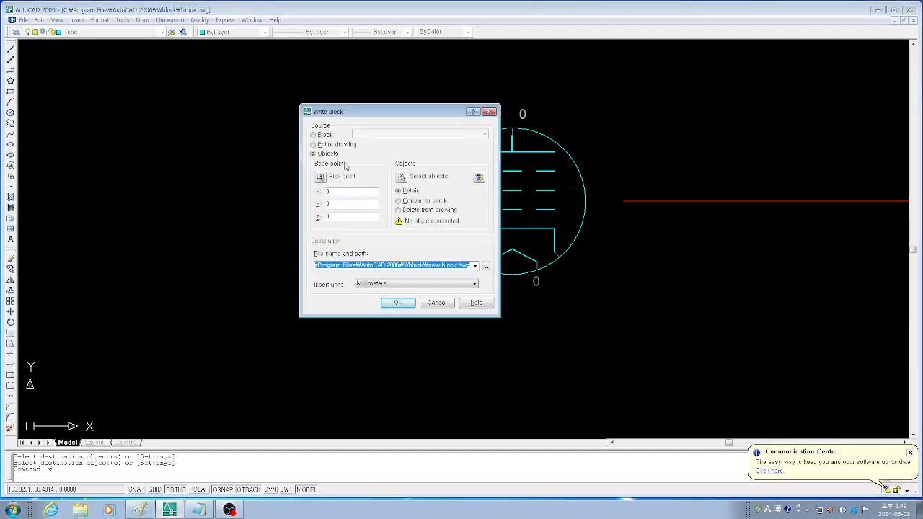
click(322, 177)
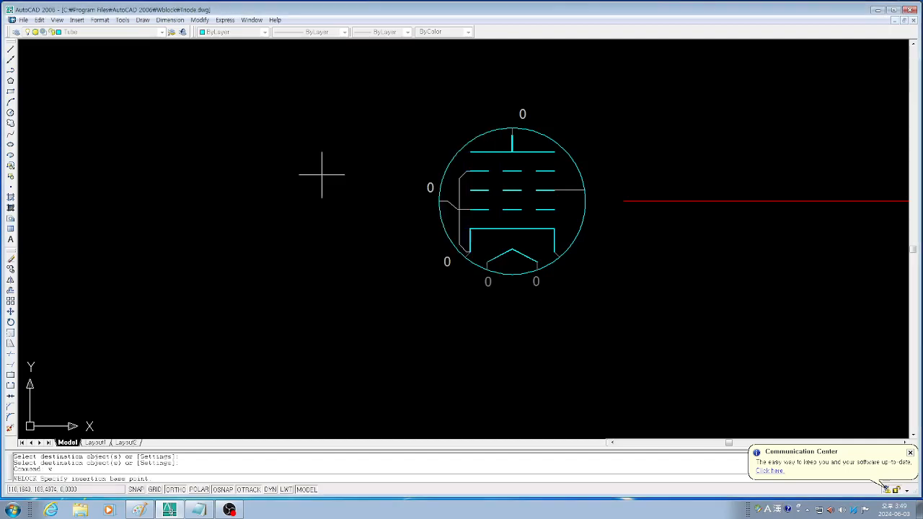
click(586, 209)
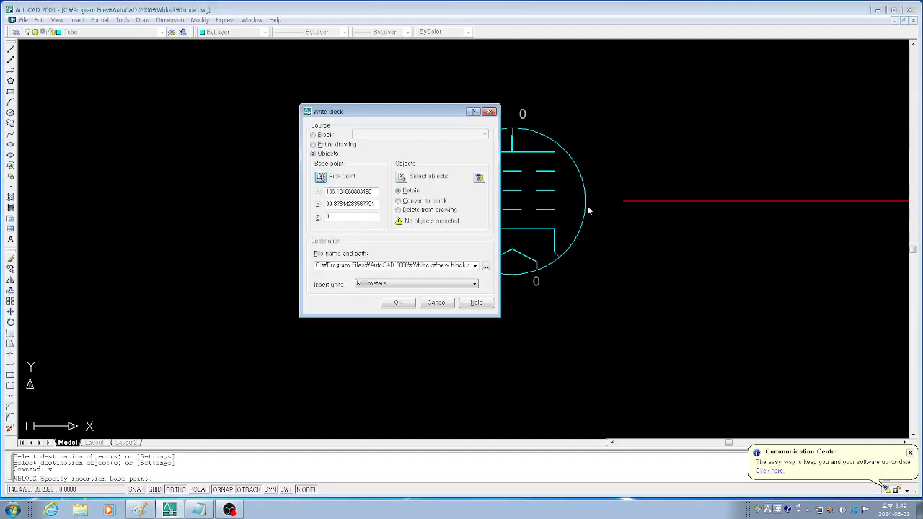
click(402, 177)
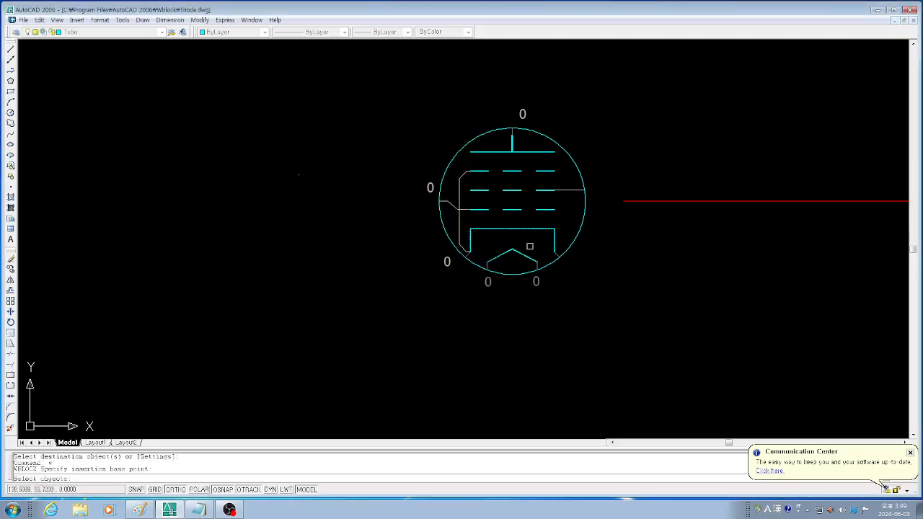
click(607, 311)
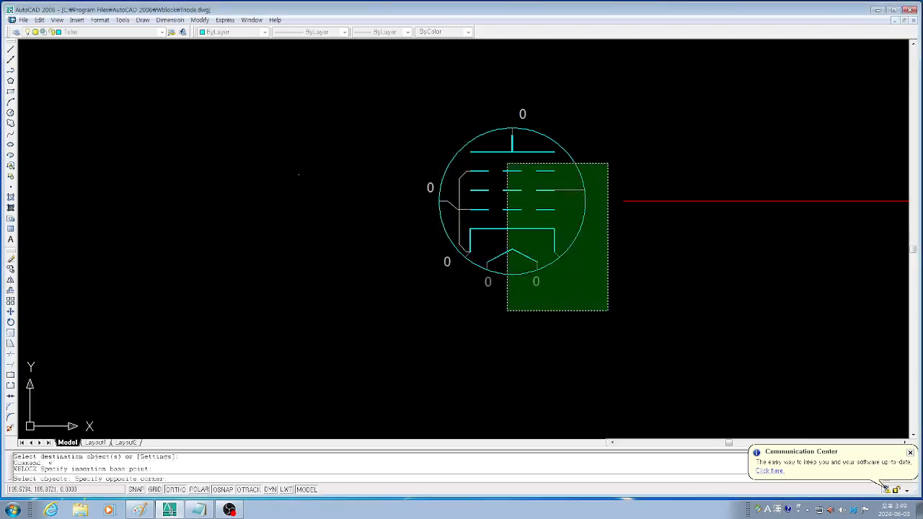
click(385, 81)
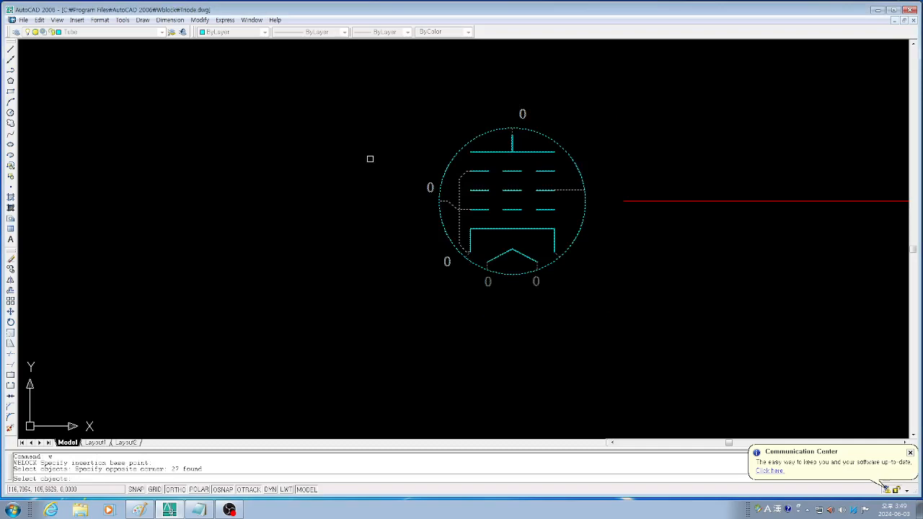
key(Escape)
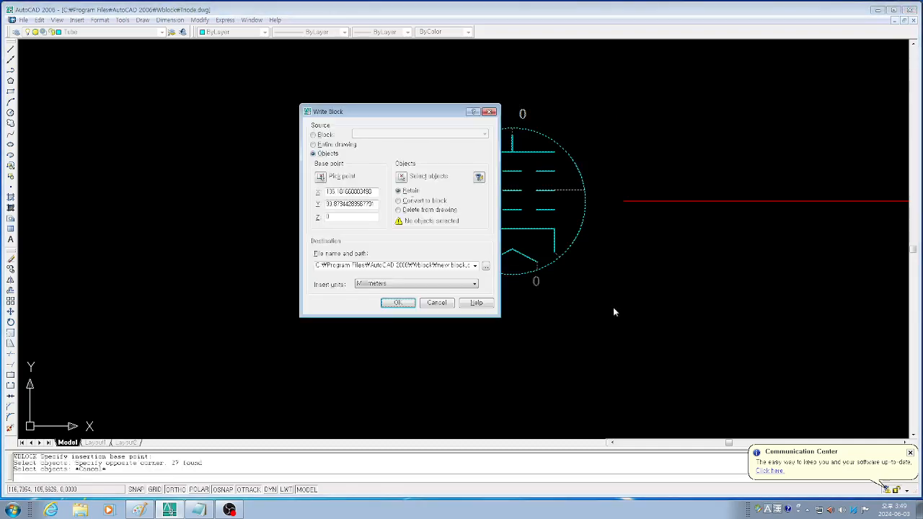
click(435, 303)
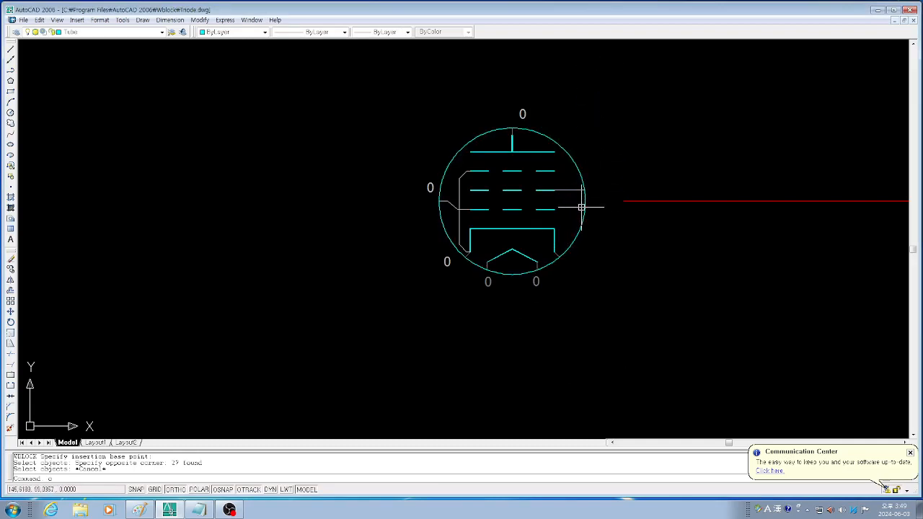
Copy the 0 label beside the bent lead to the opposite side of the envelope, near the middle grid's lead, with Ortho off
text(co)
key(Return)
click(428, 189)
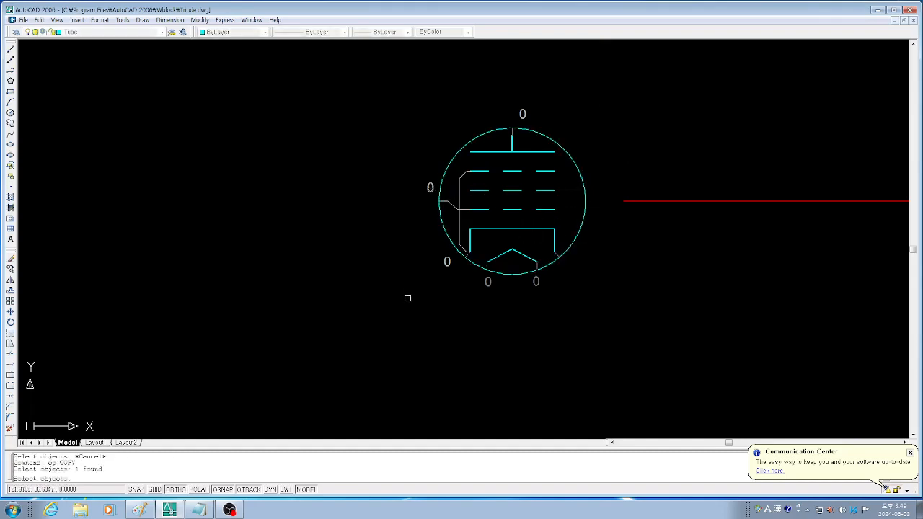
key(Return)
click(390, 337)
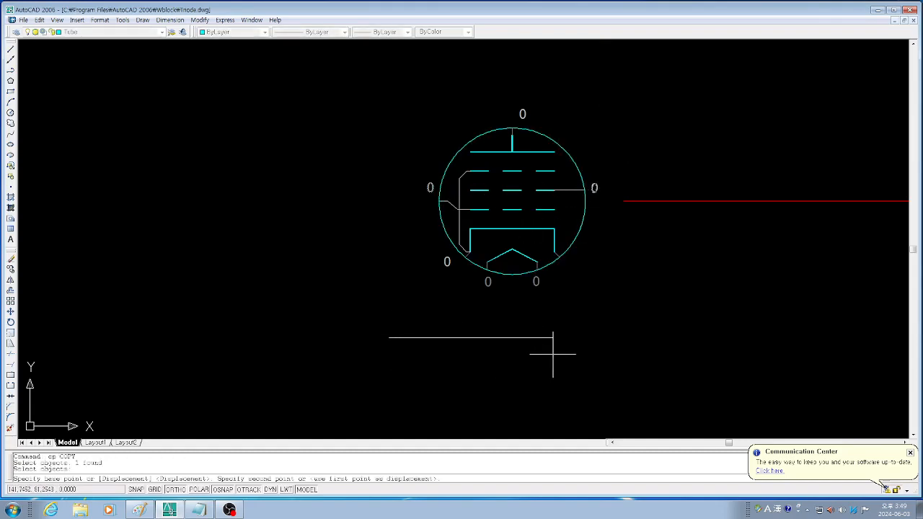
key(F8)
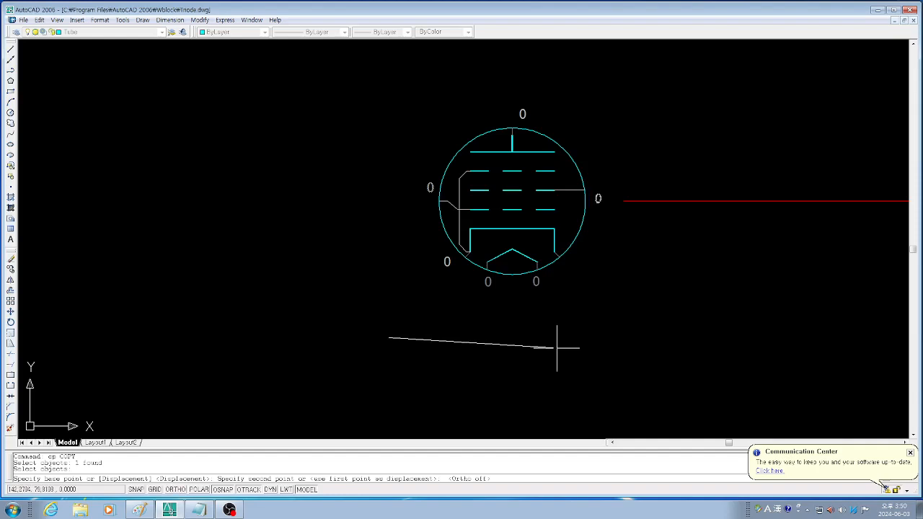
click(555, 348)
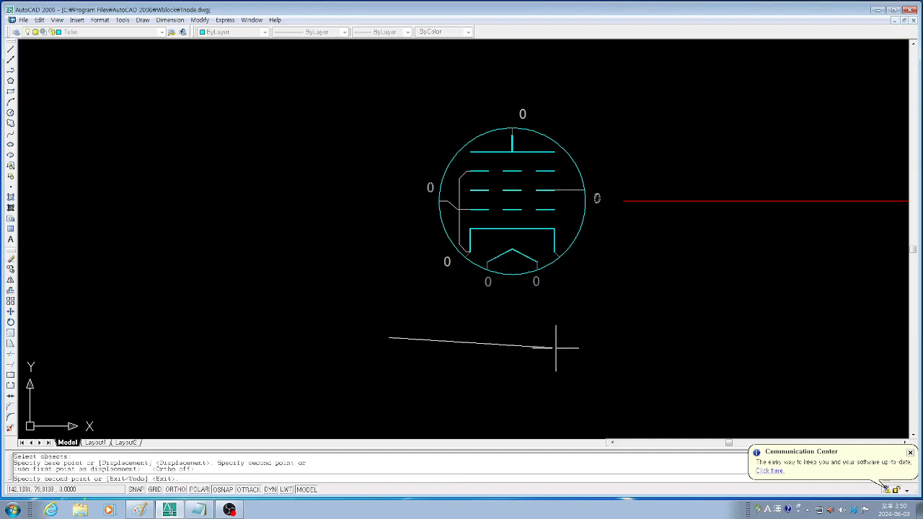
key(Return)
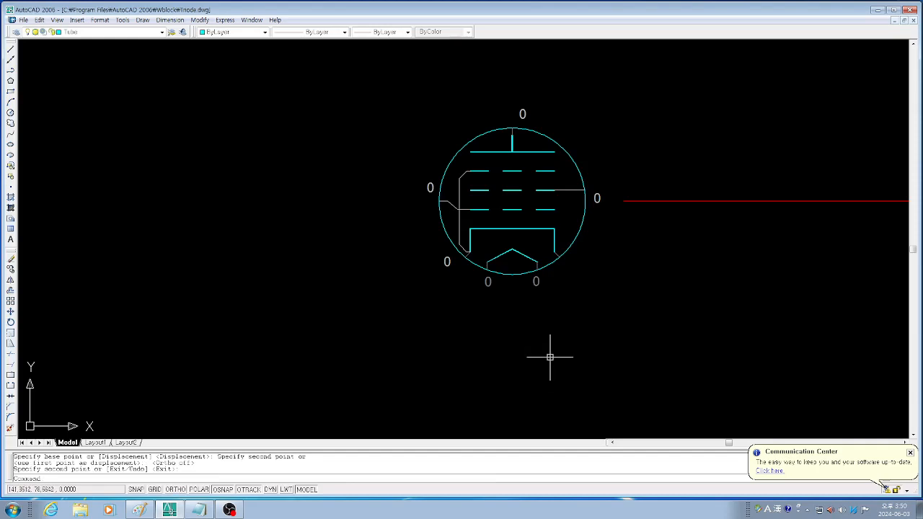
Set up a Write Block from the whole tube symbol and its 0 labels, with the envelope circle's centre as base point
text(w)
key(Return)
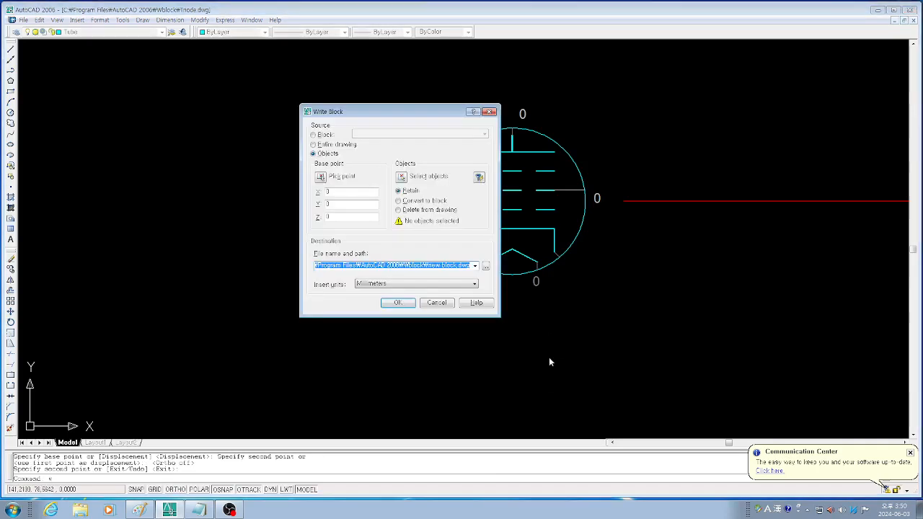
click(402, 179)
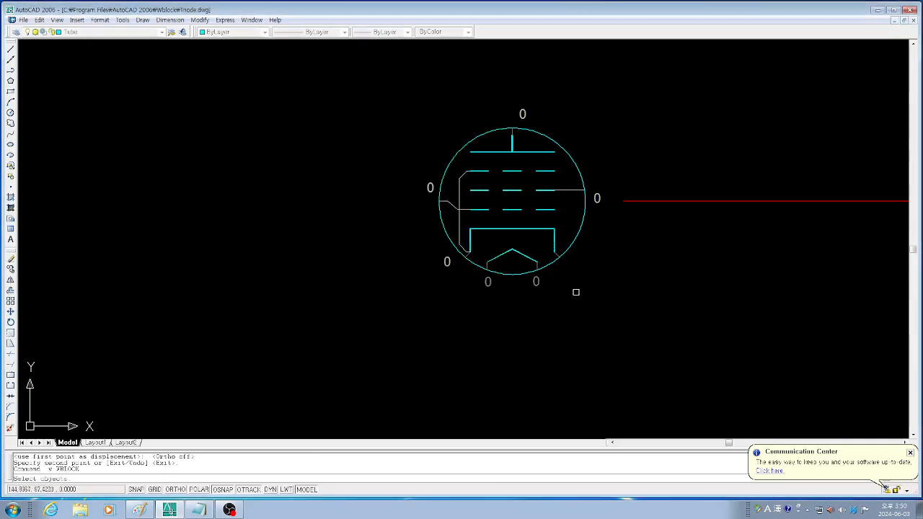
click(614, 309)
click(407, 79)
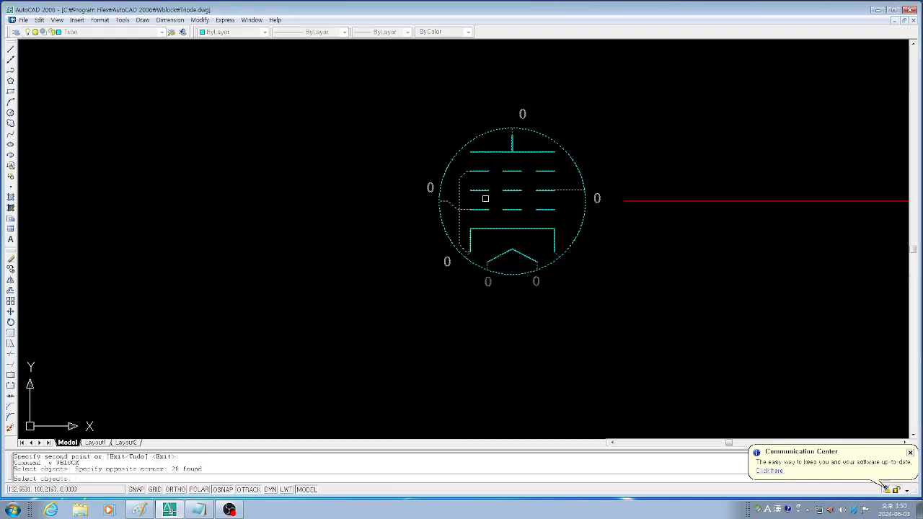
key(Return)
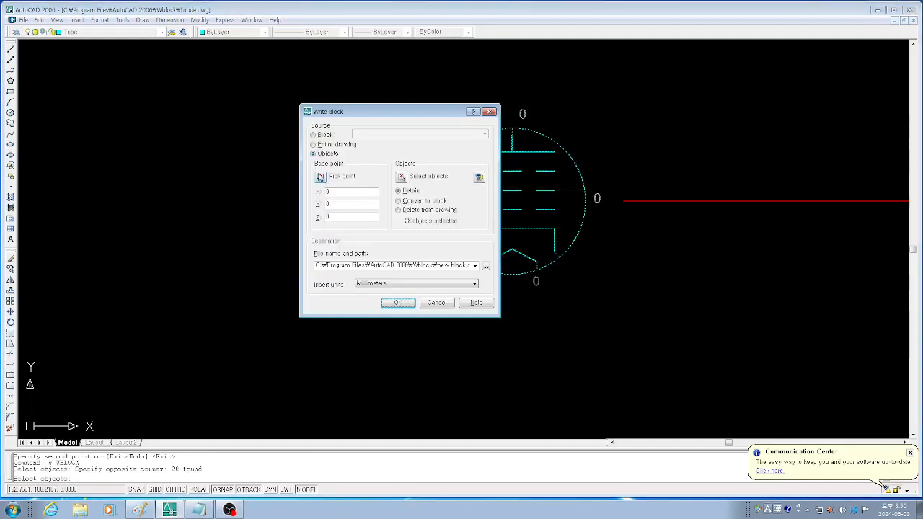
click(321, 177)
click(585, 216)
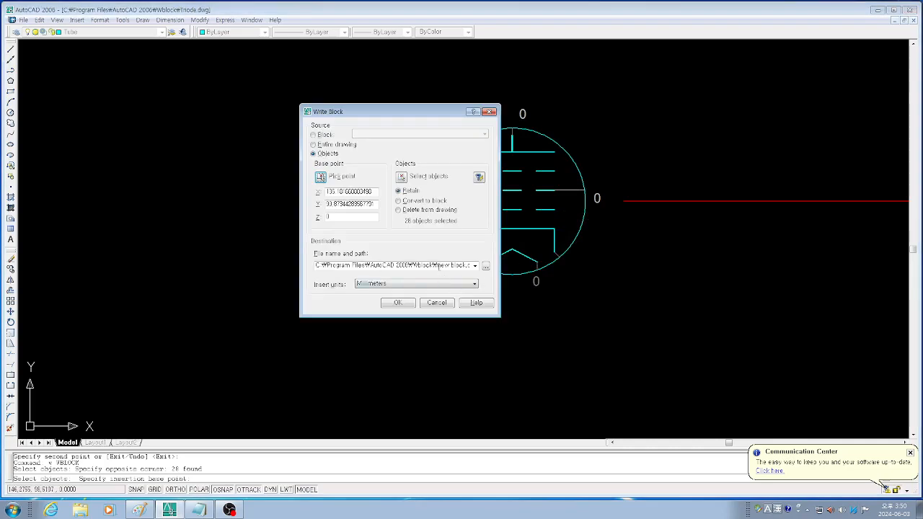
Name the destination file Pentode.dwg in the Wblock folder and write the block
click(438, 267)
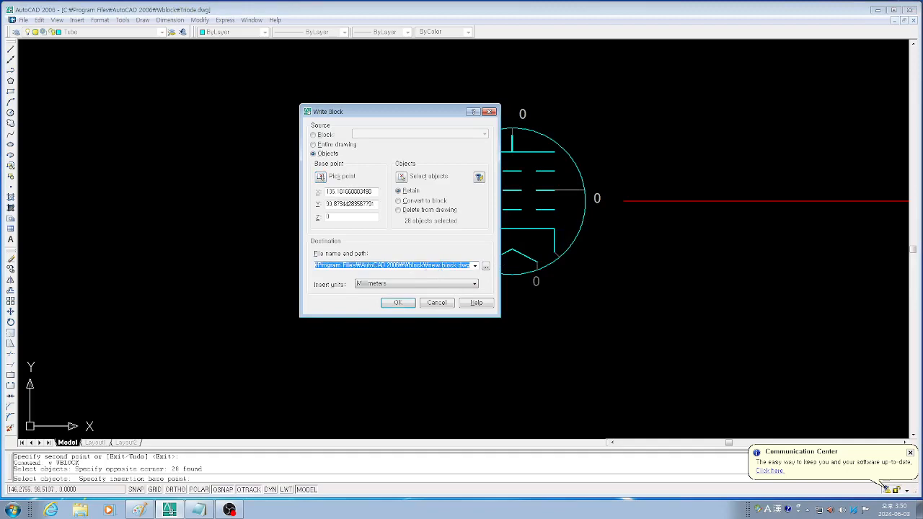
click(427, 265)
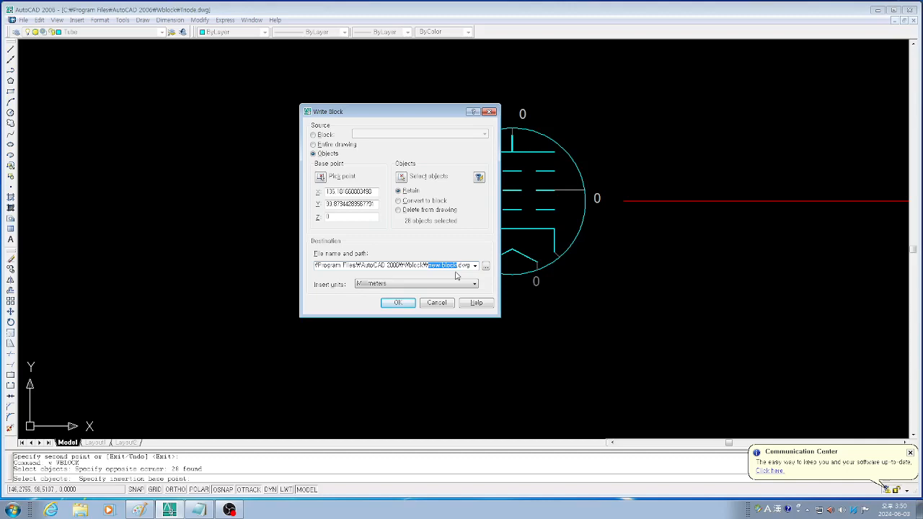
text(P)
text(entoda)
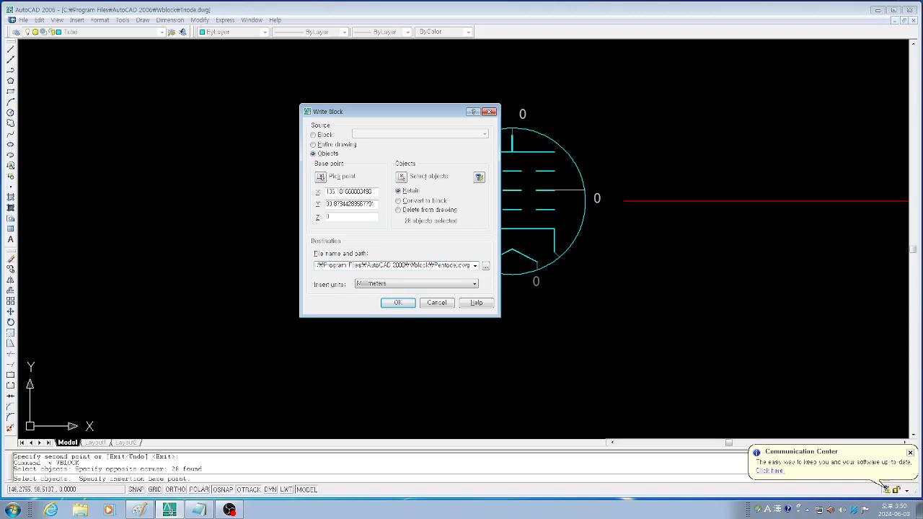
click(398, 303)
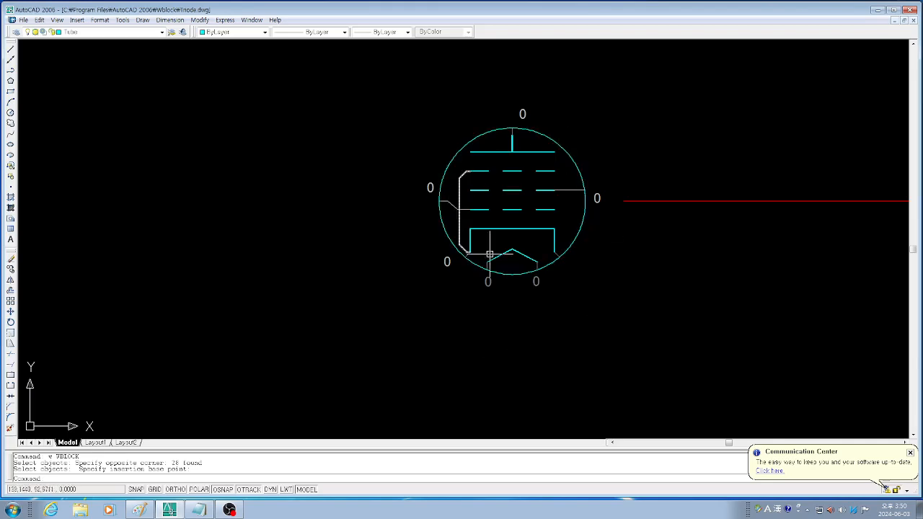
Erase the whole pentode symbol together with its 0 labels using a crossing selection
key(Return)
text(c)
key(Return)
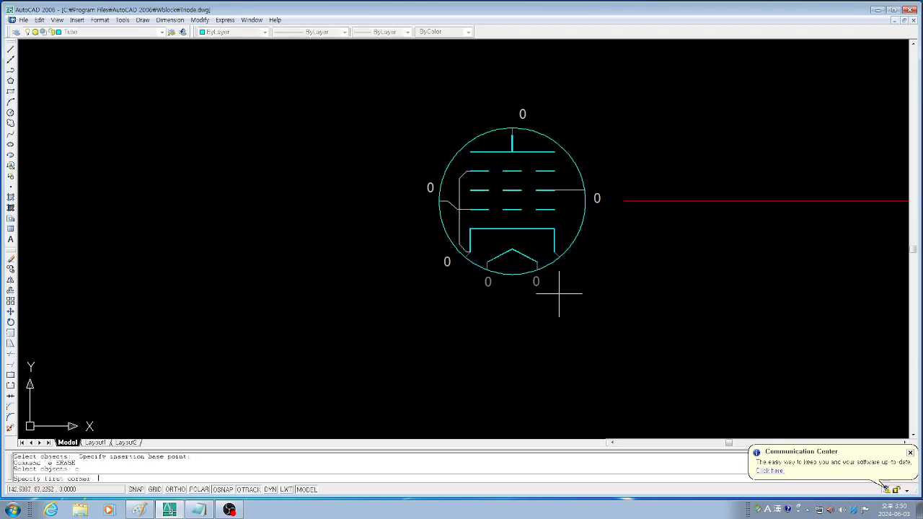
click(609, 320)
click(366, 71)
key(Return)
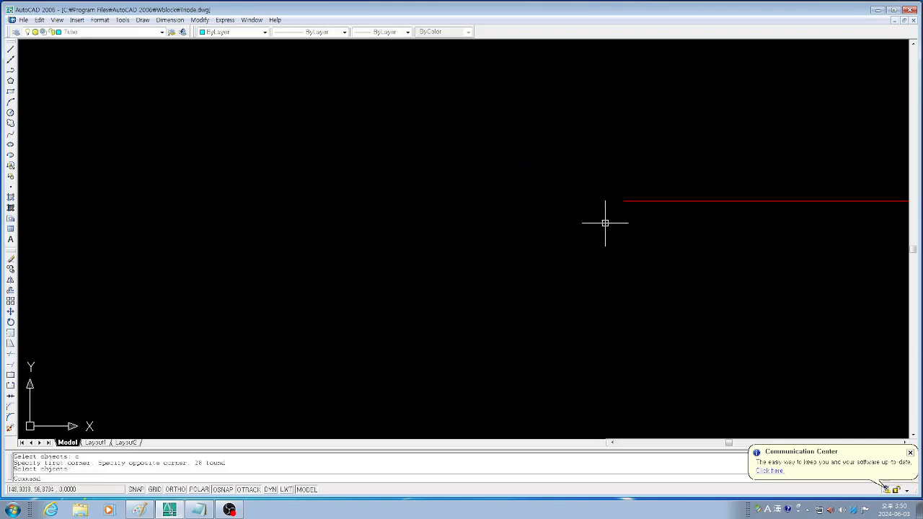
Erase the remaining red horizontal guide line inside the sheet border
scroll(505, 221, down, 4)
scroll(480, 238, down, 1)
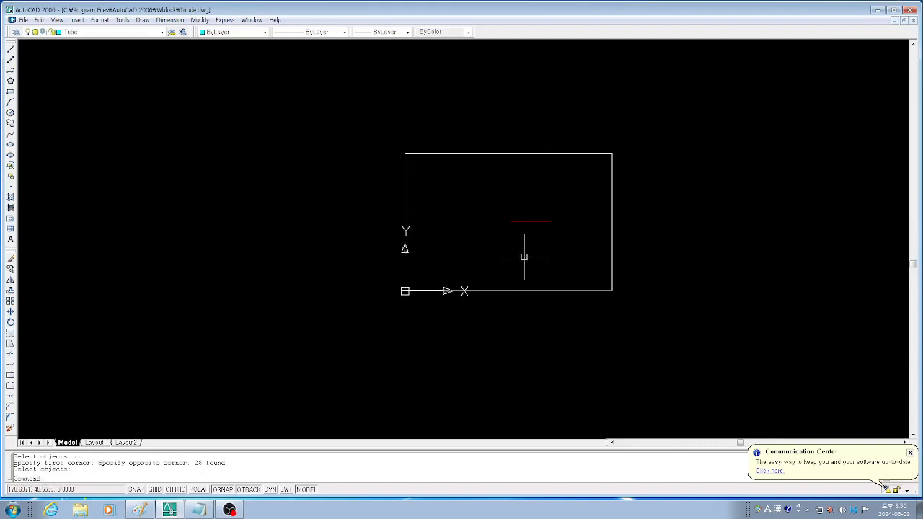
text(e)
key(Return)
click(577, 245)
click(471, 185)
key(Return)
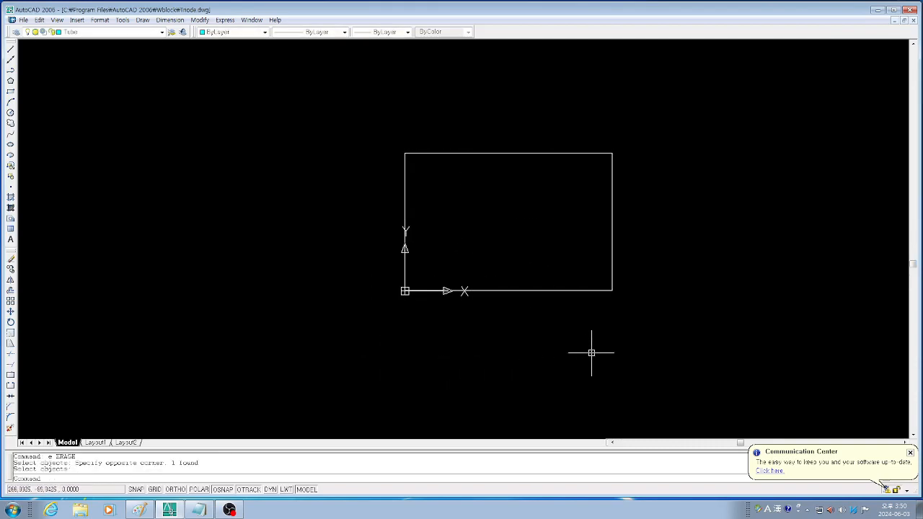
Erase the rectangular sheet border so that the drawing is empty
text(e)
key(Return)
click(680, 367)
click(478, 145)
key(Return)
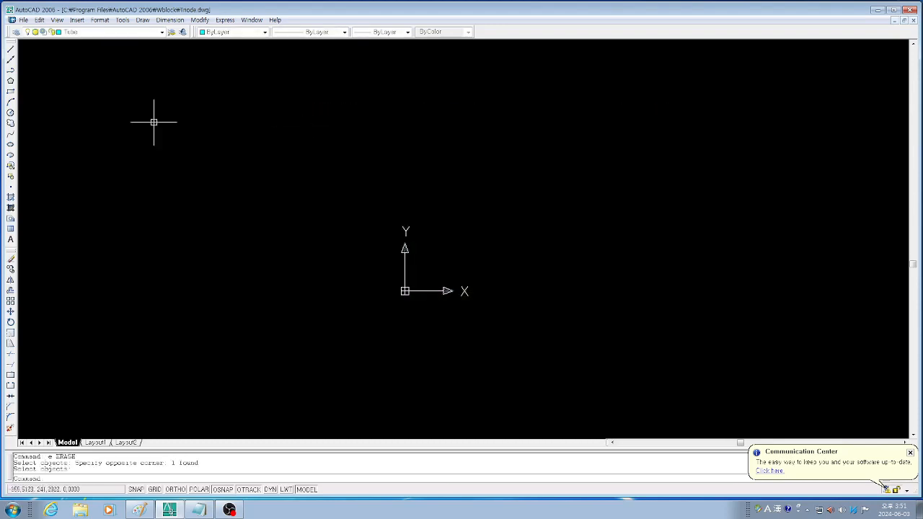
Create a new drawing from the acadiso.dwt template
click(23, 20)
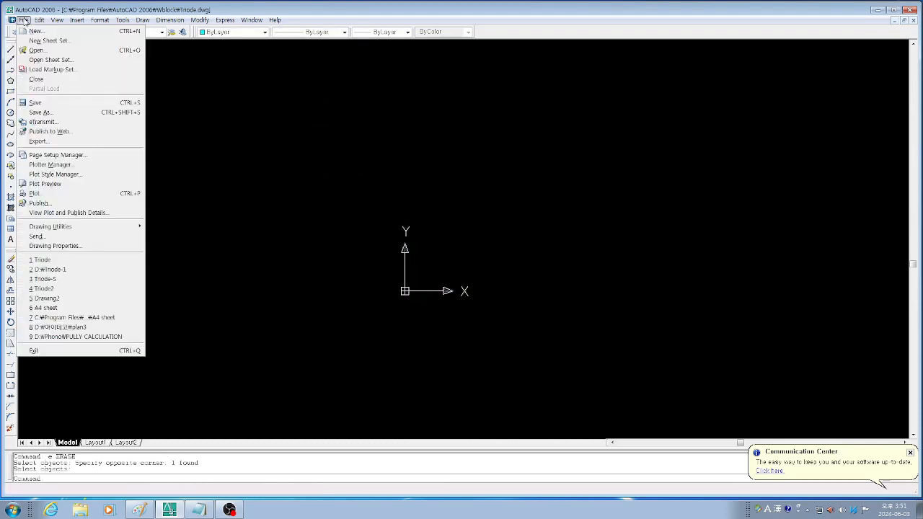
click(36, 32)
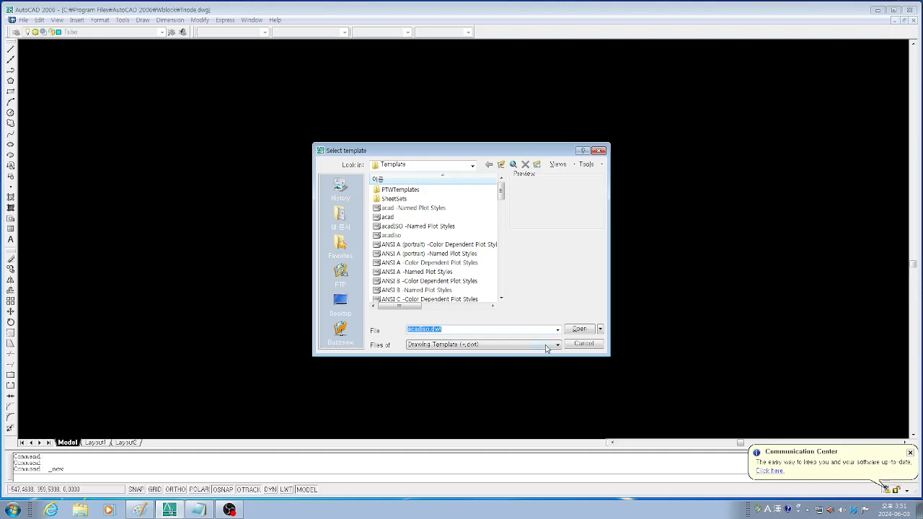
click(579, 330)
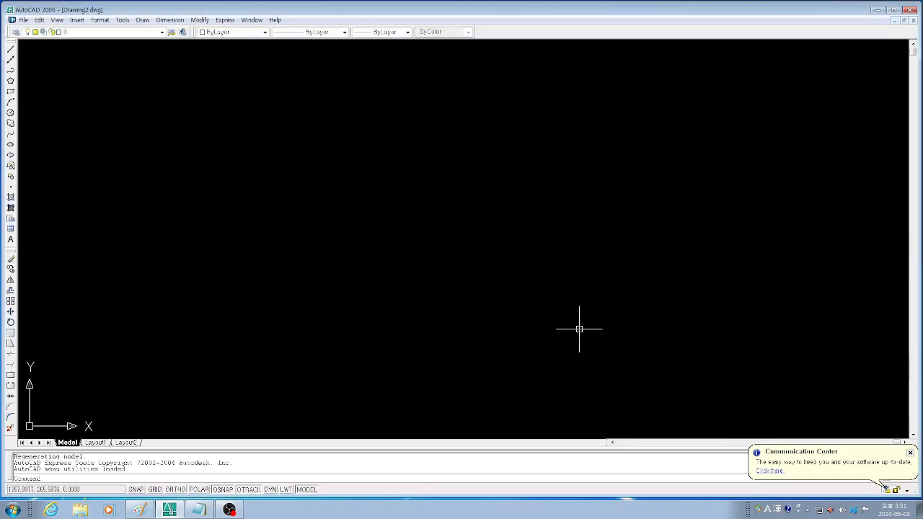
Insert the A4 sheet drawing from the Wblock folder as a block at 0,0 with the default X and Y scale of 1
text(i)
key(Return)
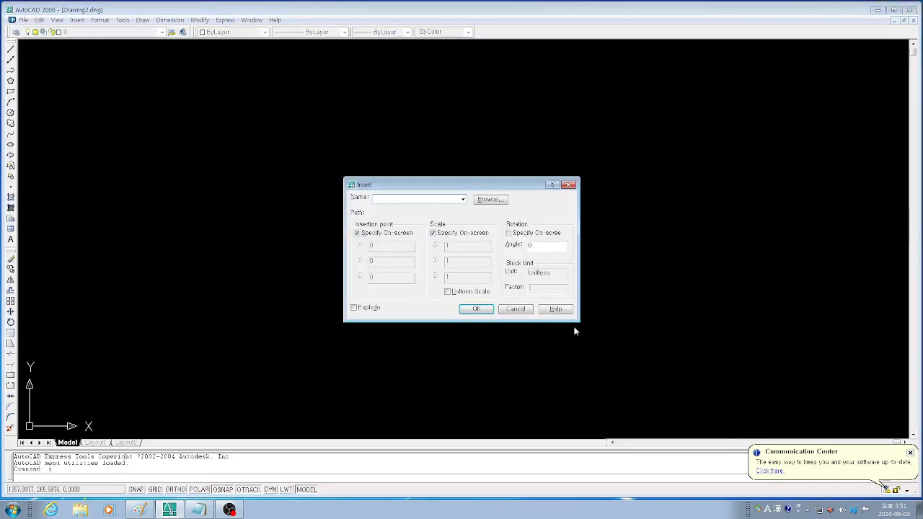
click(492, 199)
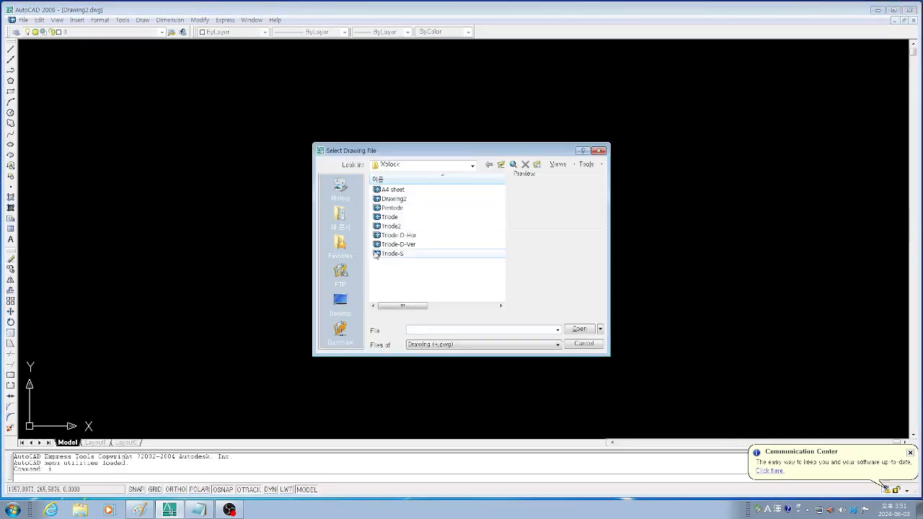
click(394, 191)
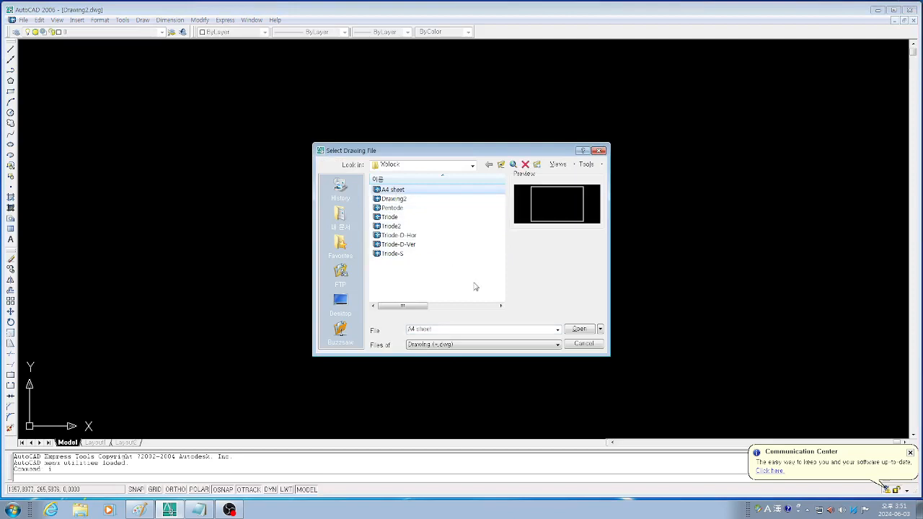
click(581, 330)
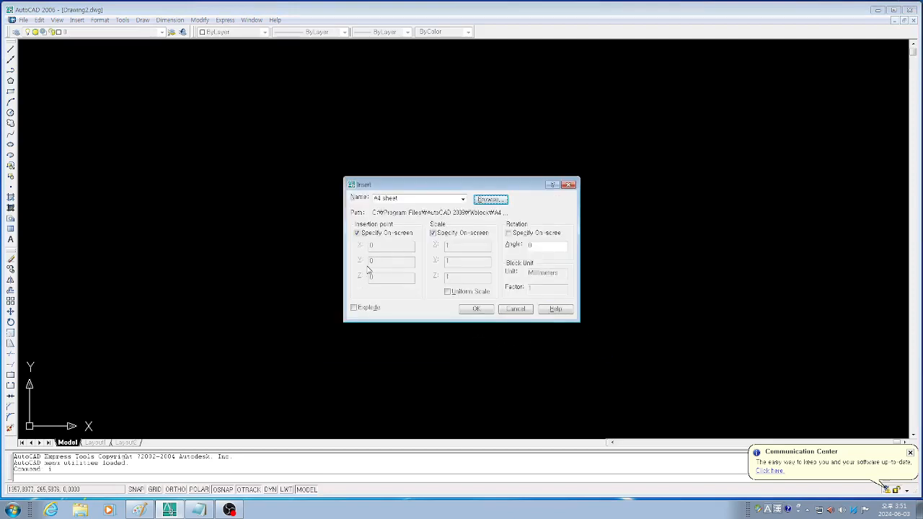
click(479, 308)
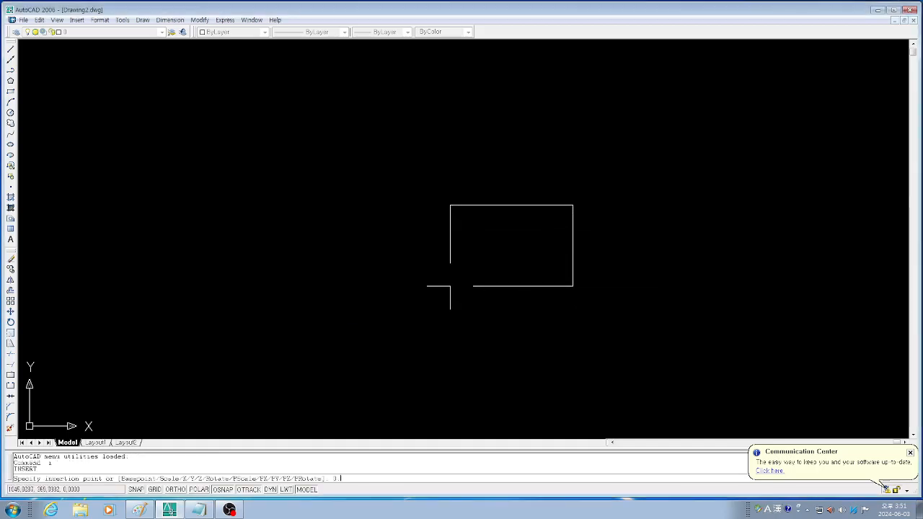
text(0,0)
key(Return)
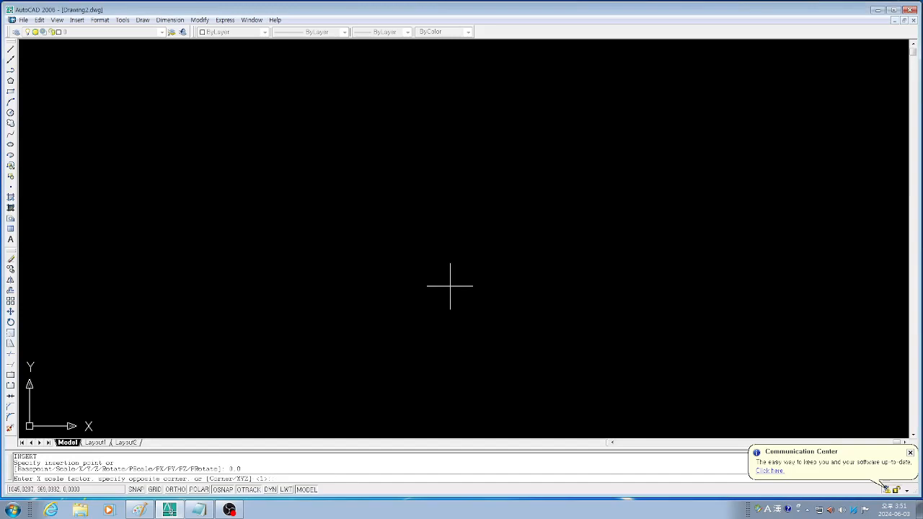
key(Return)
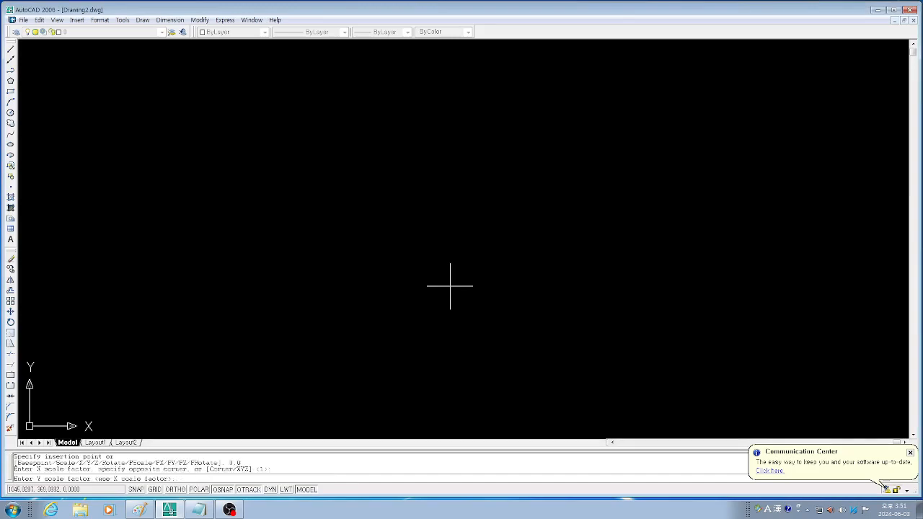
key(Return)
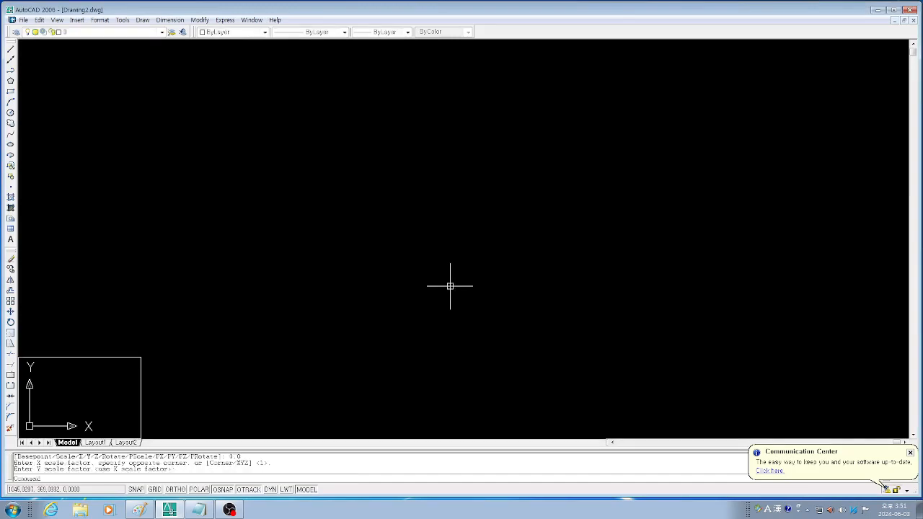
Make Tube the current layer and set the current object colour to Red
text(z)
key(Return)
text(e)
key(Return)
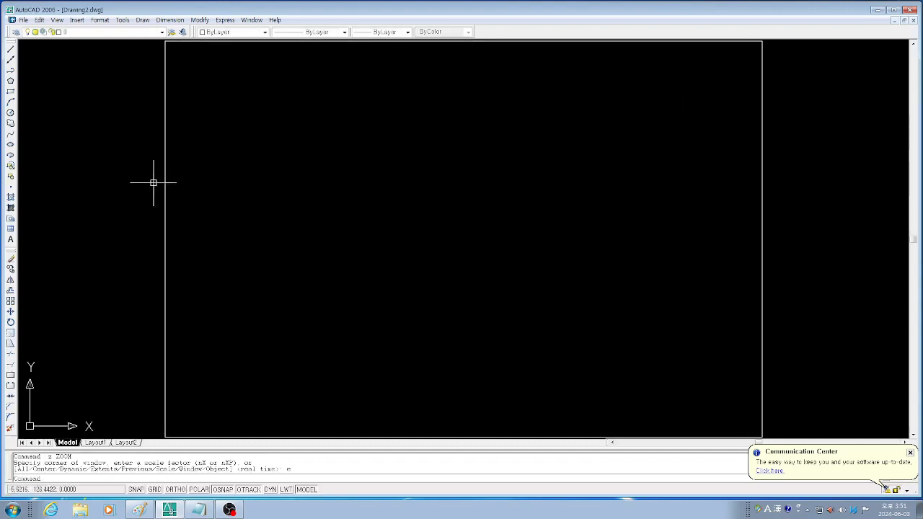
click(161, 33)
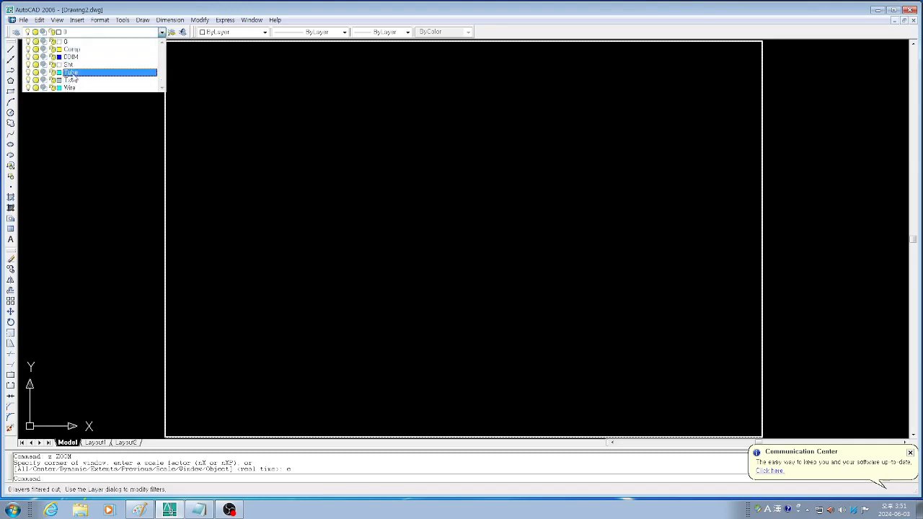
click(72, 73)
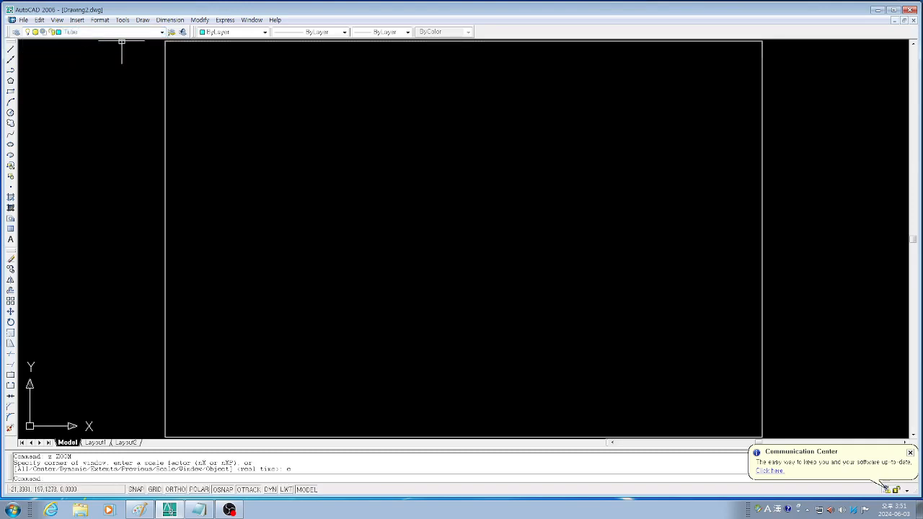
click(231, 33)
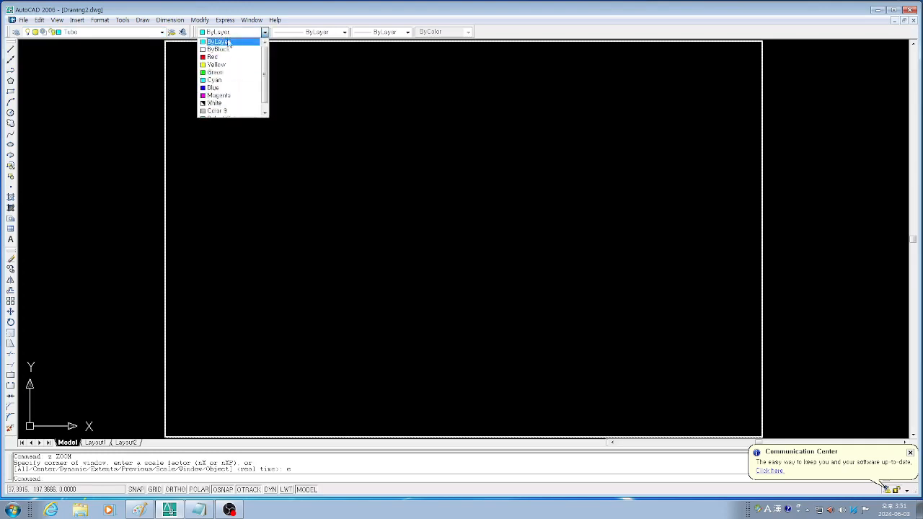
click(213, 57)
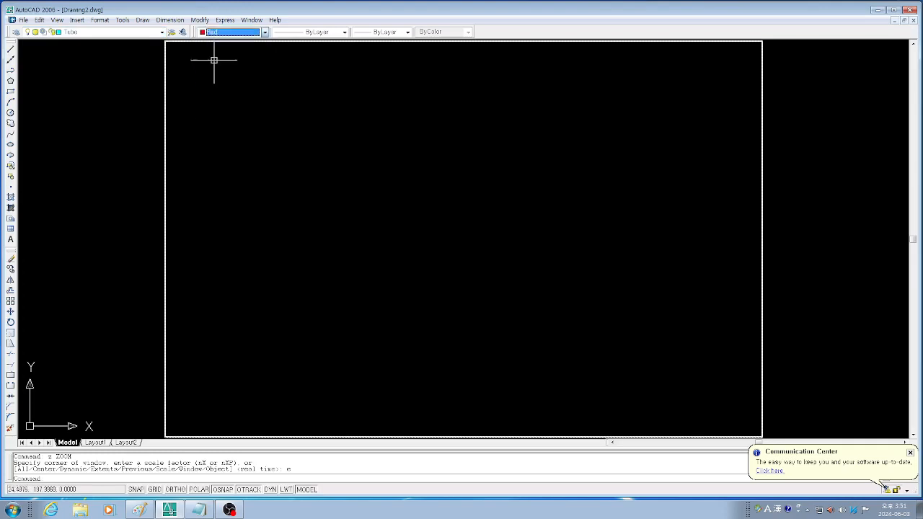
Draw a horizontal line between the midpoints of the sheet border's two vertical edges, with Ortho on
text(l)
key(Return)
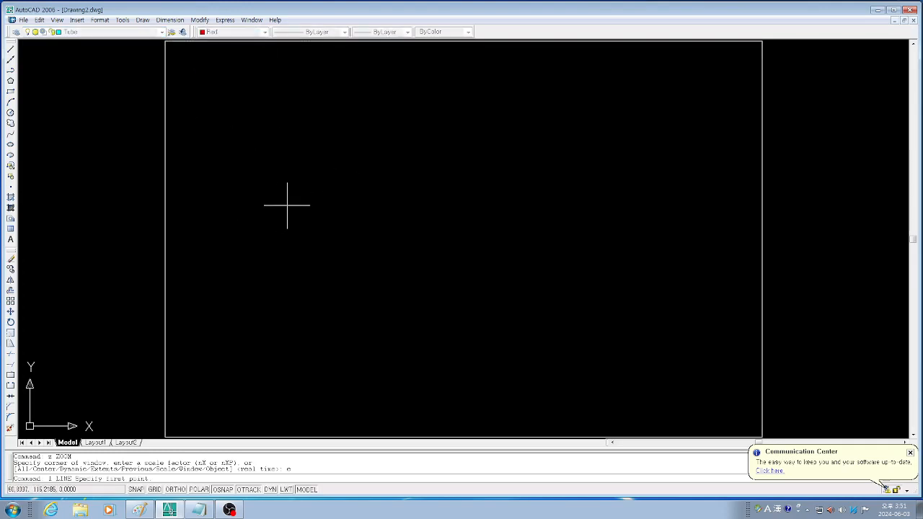
click(165, 238)
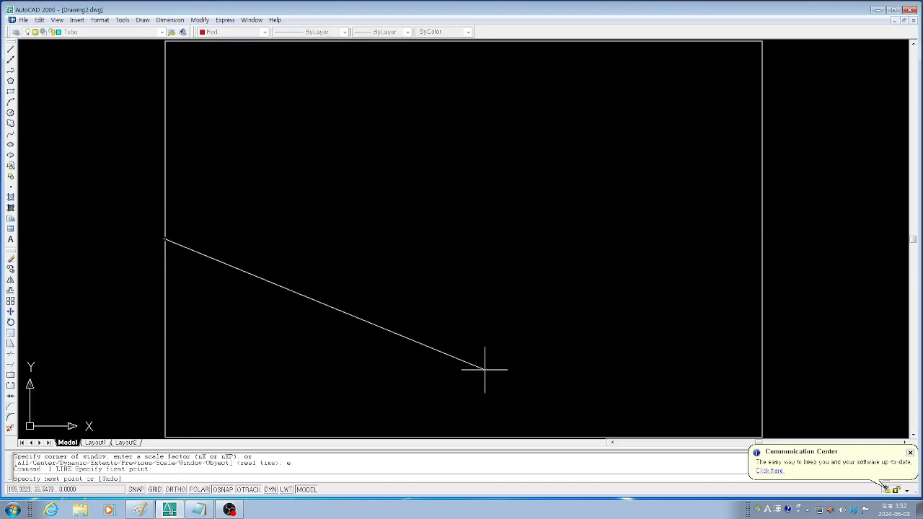
key(F8)
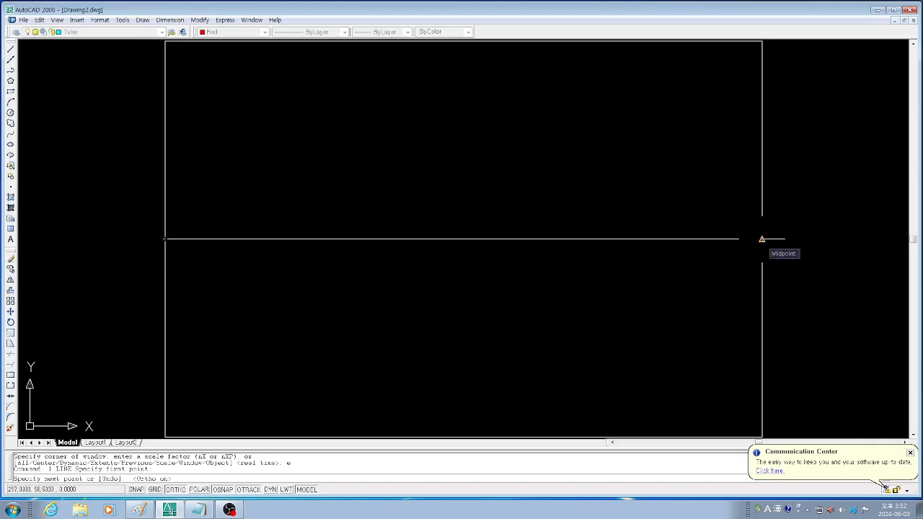
click(761, 239)
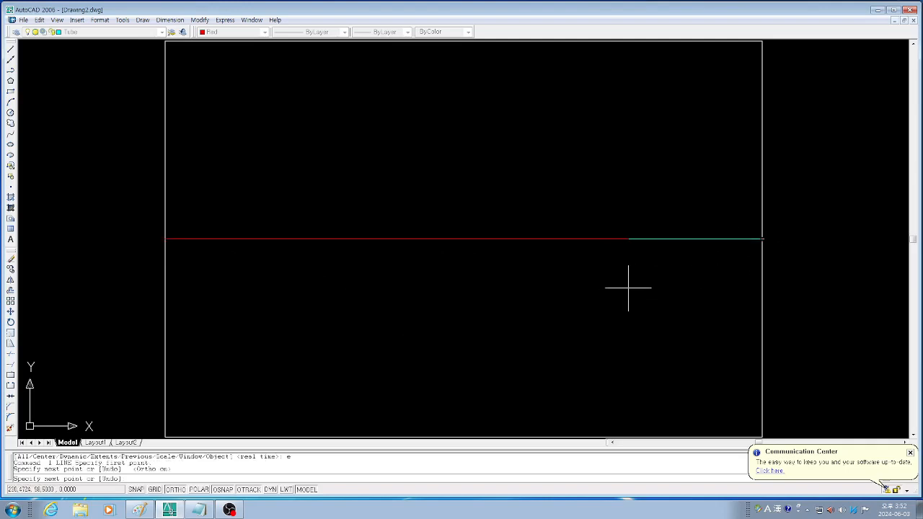
key(Return)
Draw a short vertical line crossing the horizontal guide line near the sheet's left edge
scroll(593, 299, down, 2)
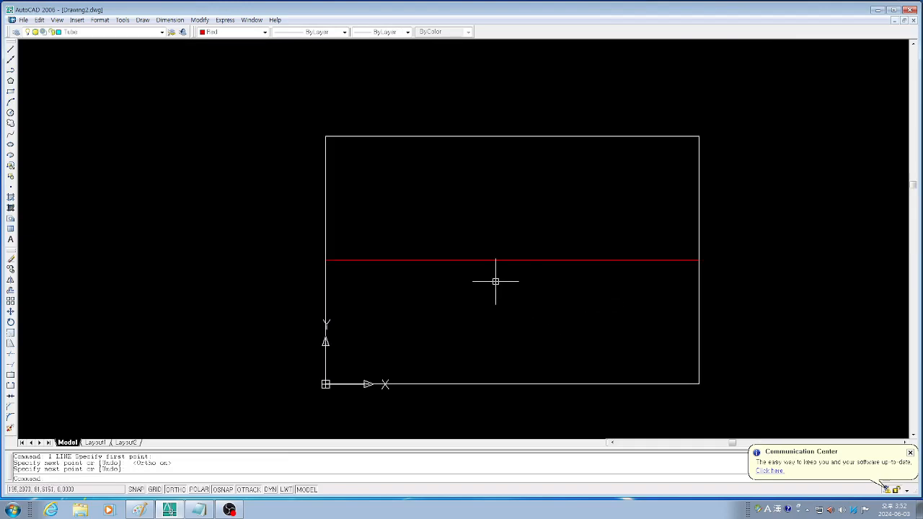
key(Return)
click(383, 318)
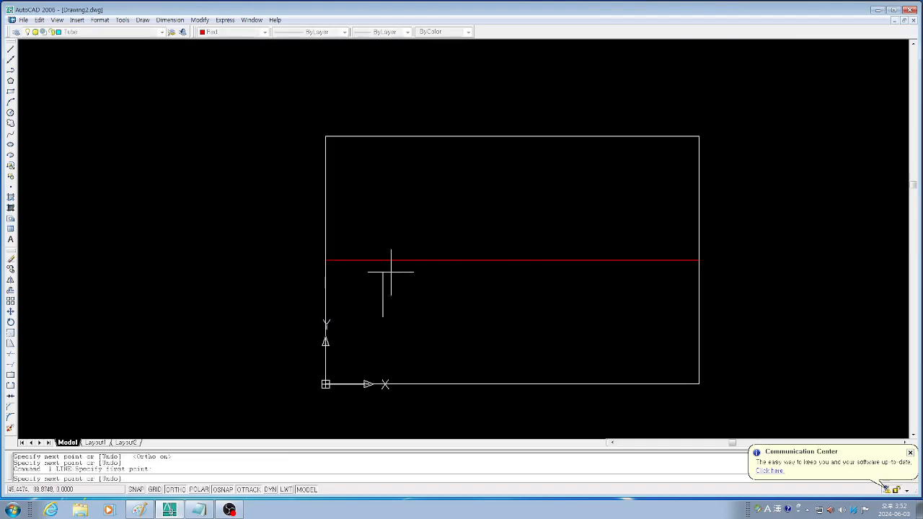
click(391, 216)
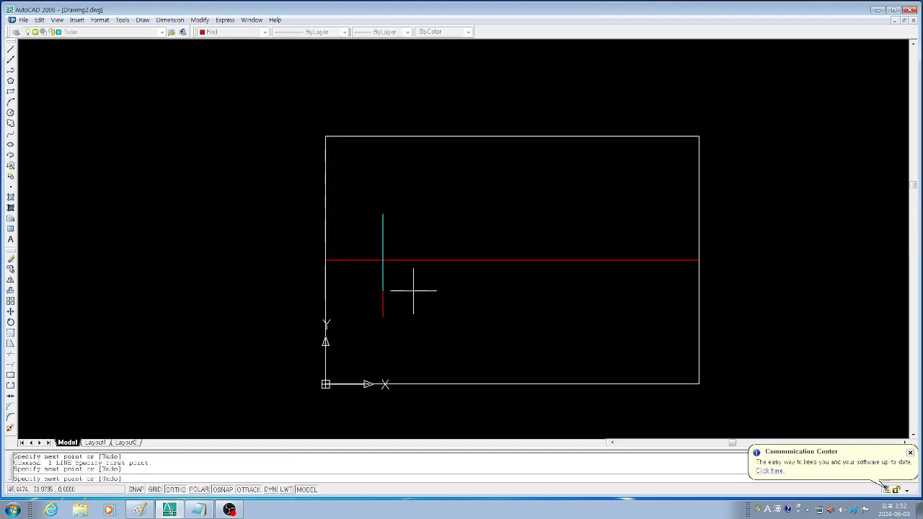
key(Return)
Move the vertical guide line a short distance horizontally away from the sheet's left edge
scroll(422, 310, up, 3)
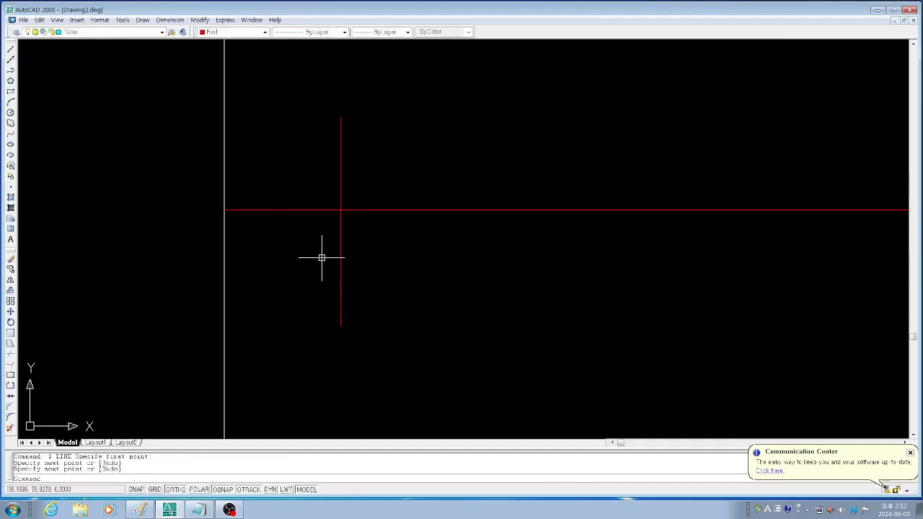
text(m)
key(Return)
click(385, 257)
click(301, 259)
key(Return)
click(385, 312)
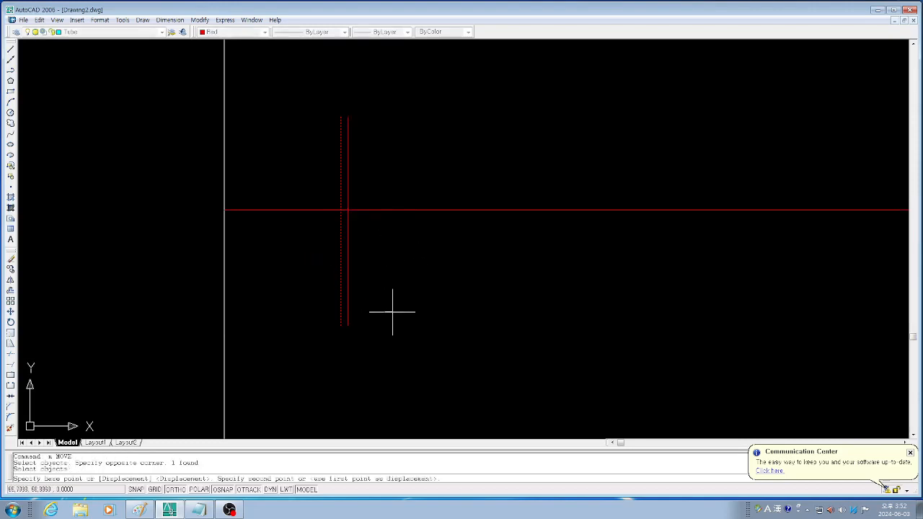
click(418, 314)
scroll(437, 315, down, 2)
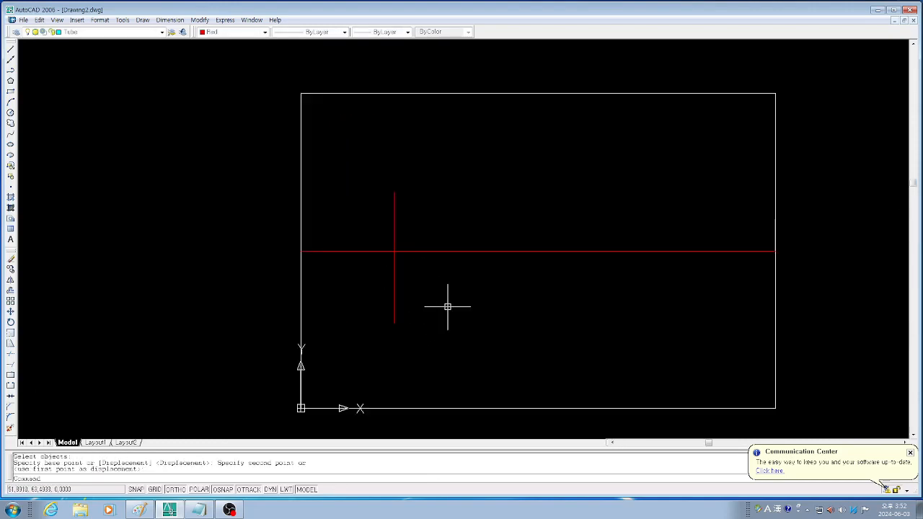
key(Escape)
text(i)
key(Return)
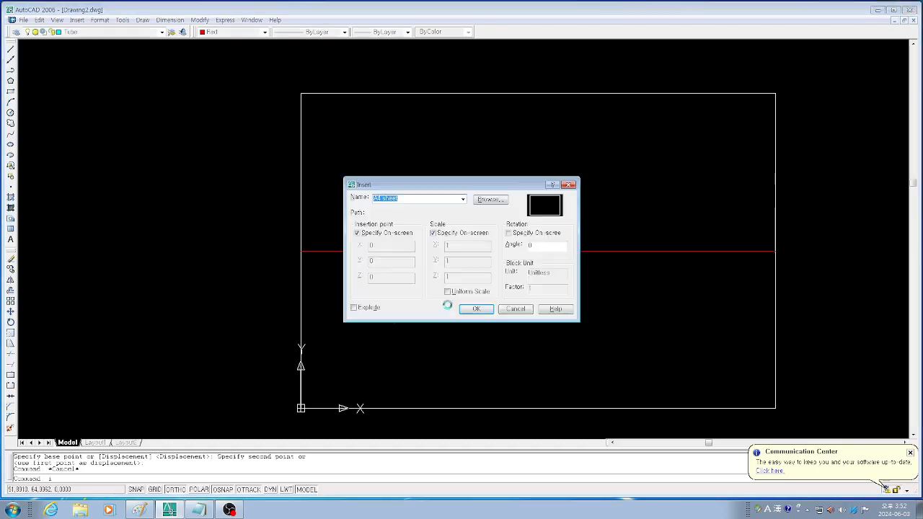
key(Escape)
key(Escape)
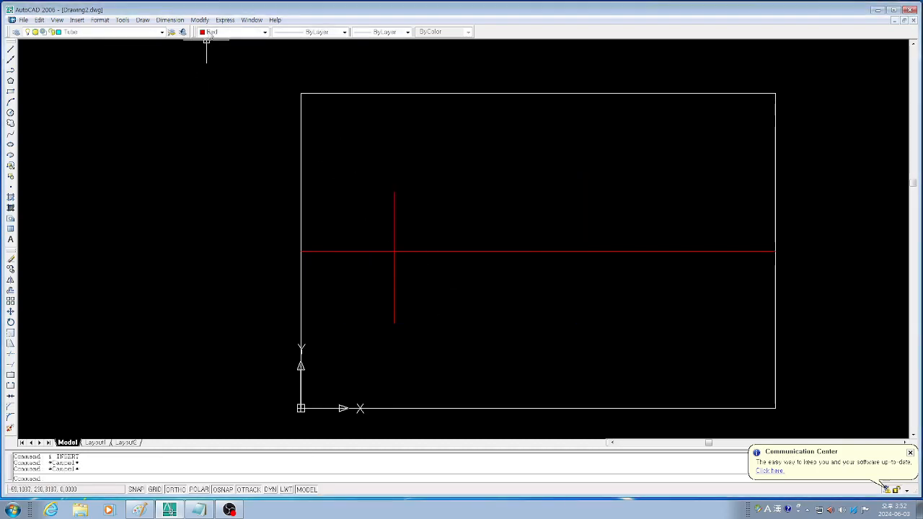
Set the current object colour to ByLayer
click(211, 31)
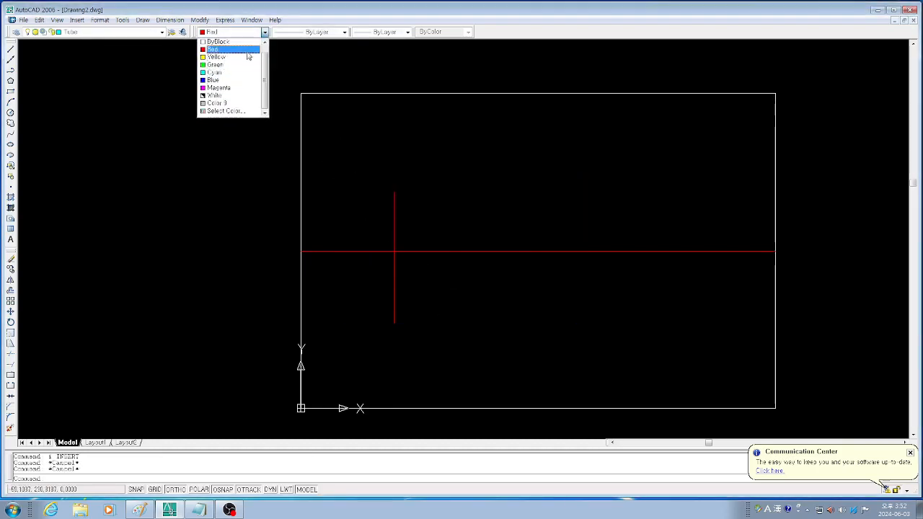
scroll(218, 60, up, 1)
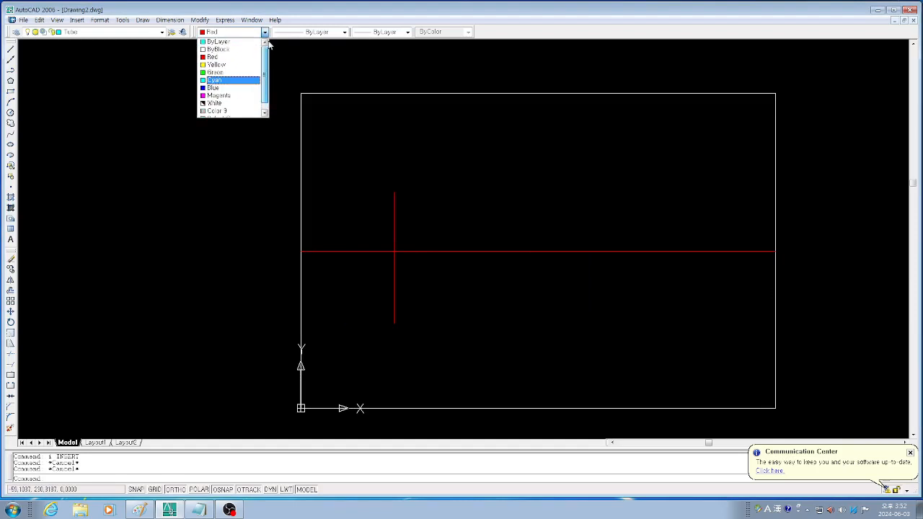
click(218, 42)
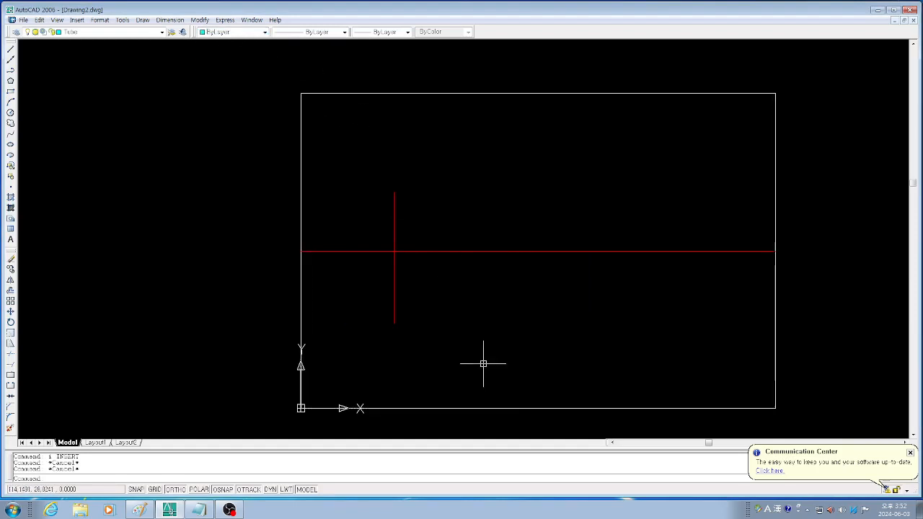
Insert the Triode-D-Hor block file at the intersection of the red guide lines, accepting the default scale factors
text(i)
key(Return)
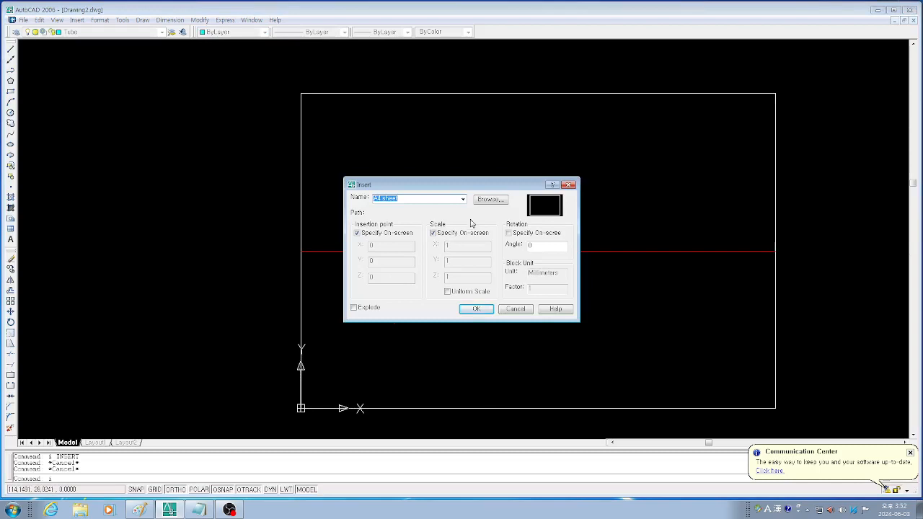
click(484, 206)
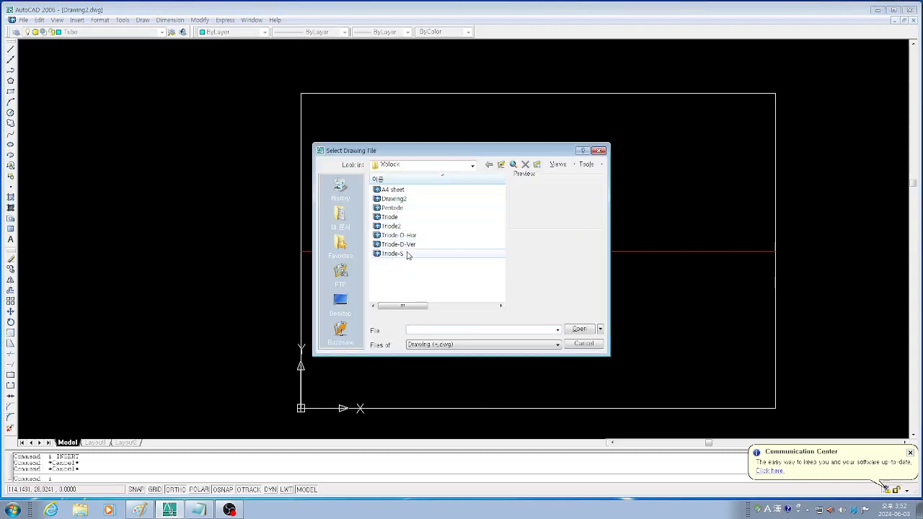
click(393, 236)
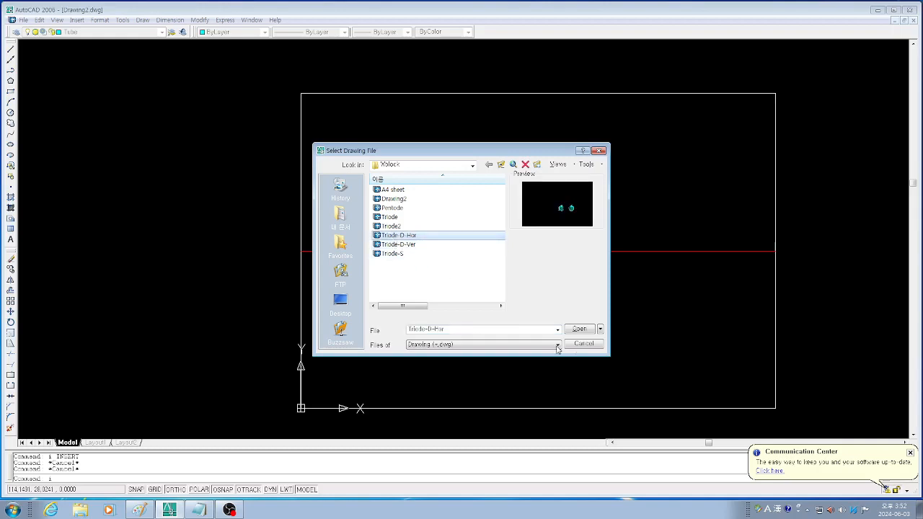
click(580, 330)
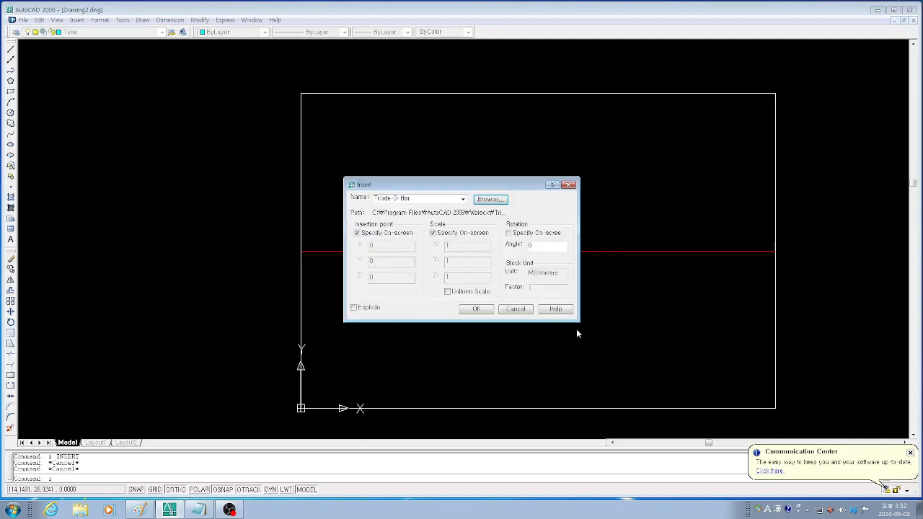
click(476, 309)
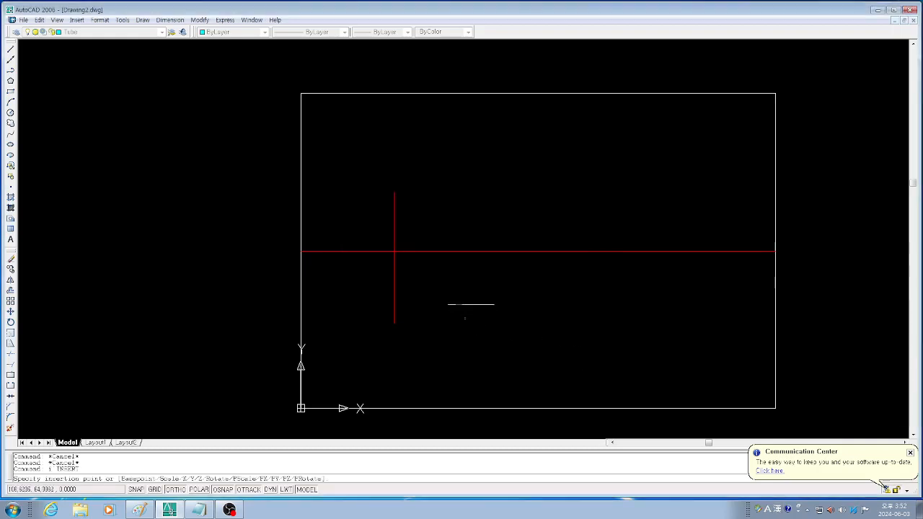
click(394, 251)
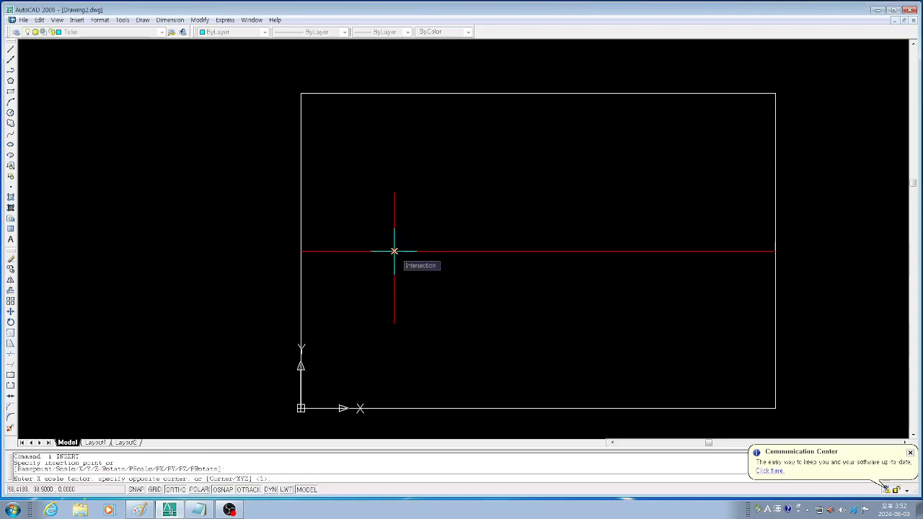
key(Return)
key(Return)
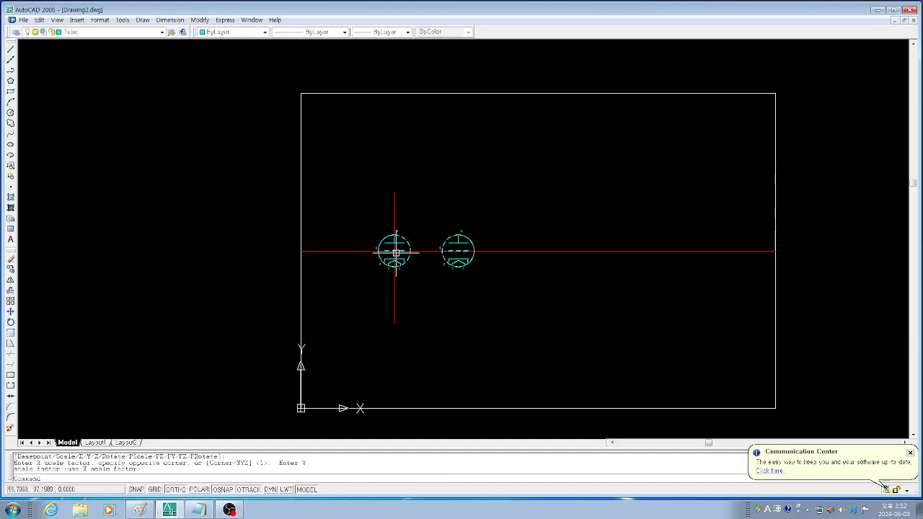
key(Escape)
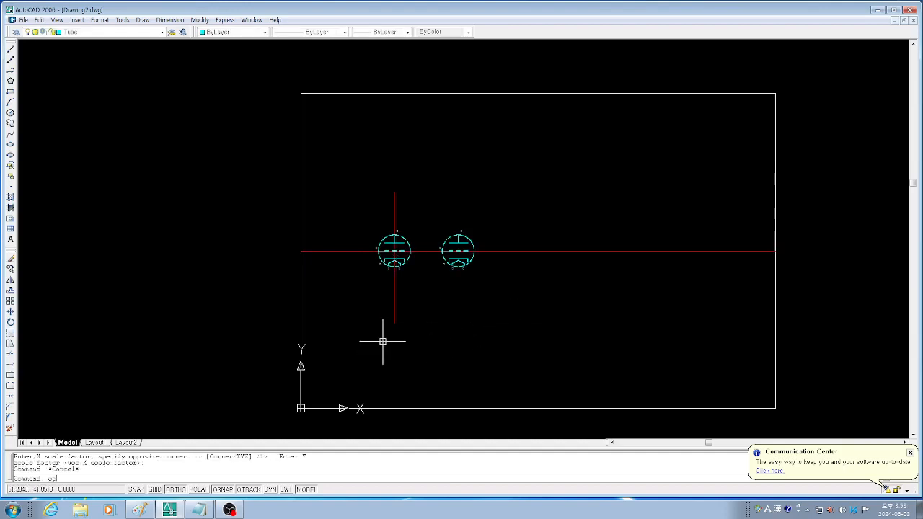
text(cp)
key(Return)
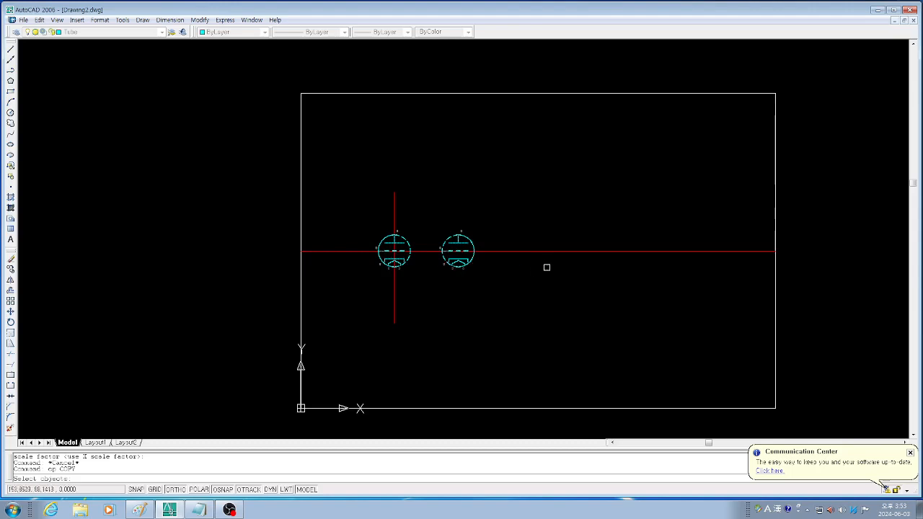
key(Escape)
Offset the vertical guide line by 90 towards the sheet's right edge
text(o)
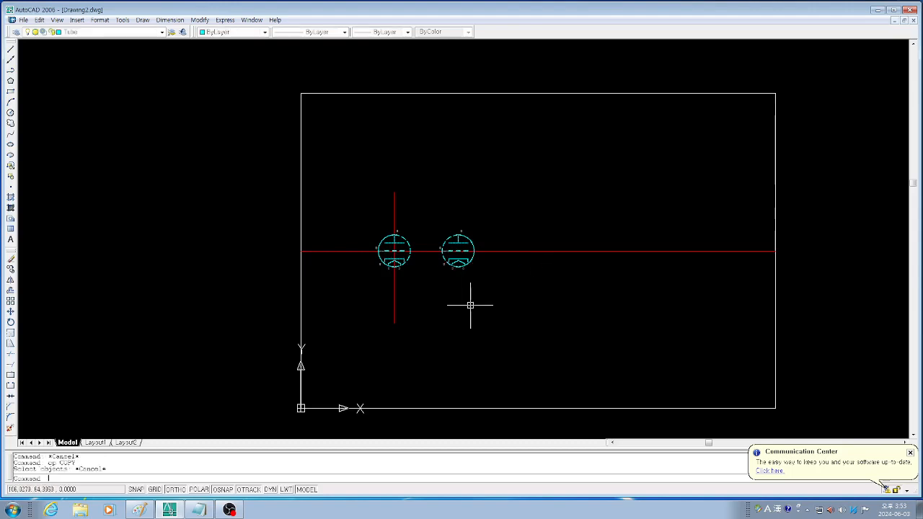
key(Return)
text(50)
key(Return)
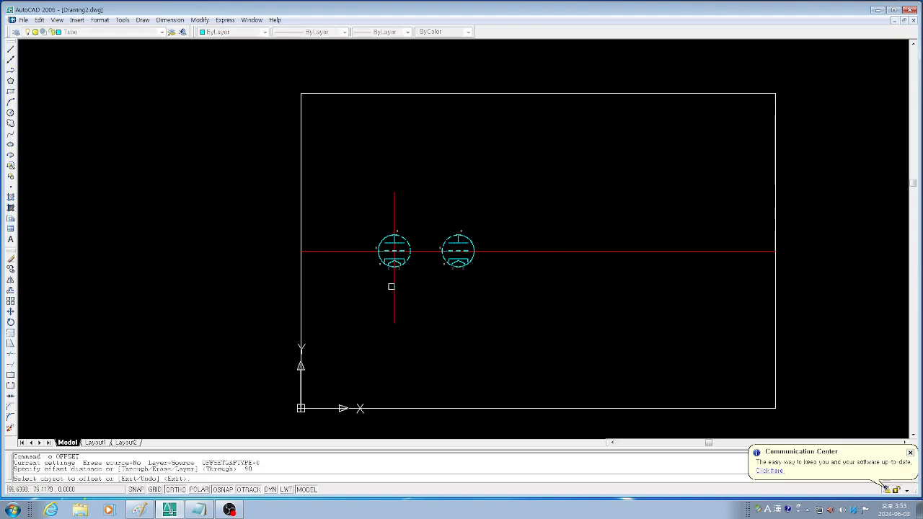
click(394, 287)
click(529, 310)
key(Return)
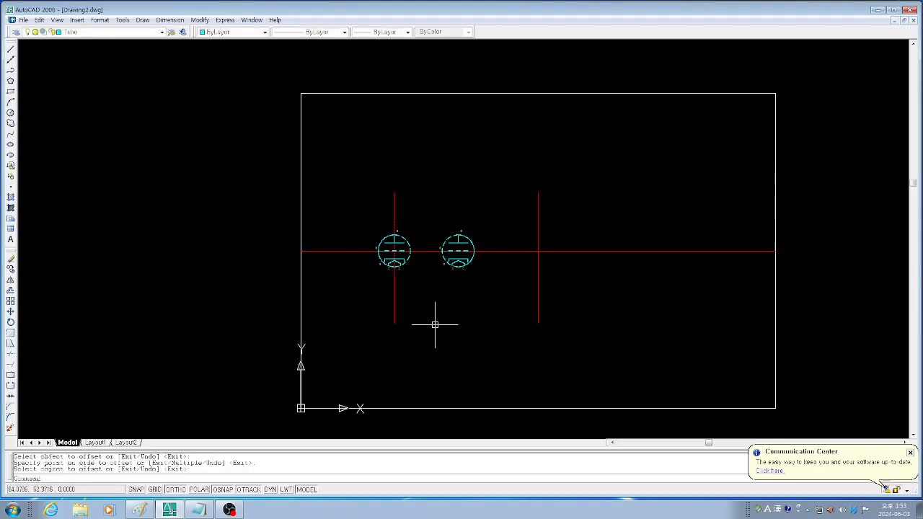
Insert the Triode-D-Ver block file where the second vertical guide crosses the horizontal guide, accepting the default scale factors
text(i)
key(Return)
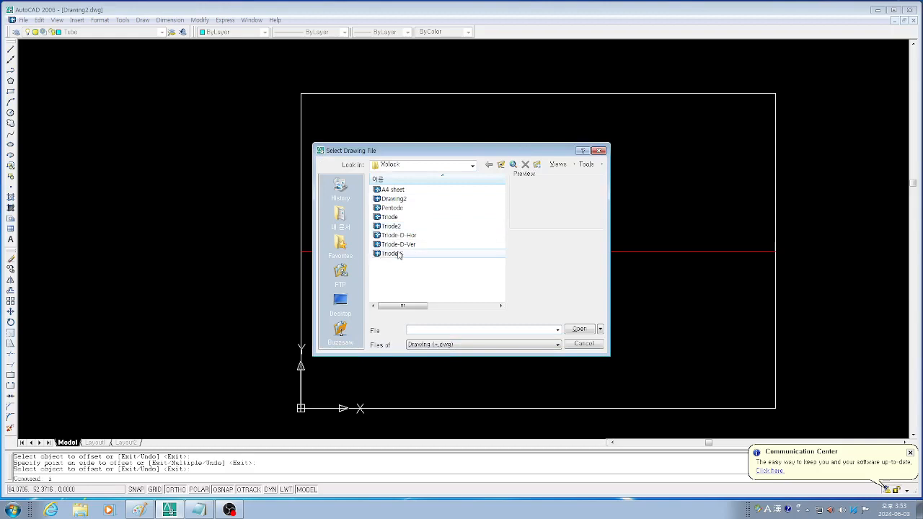
click(416, 246)
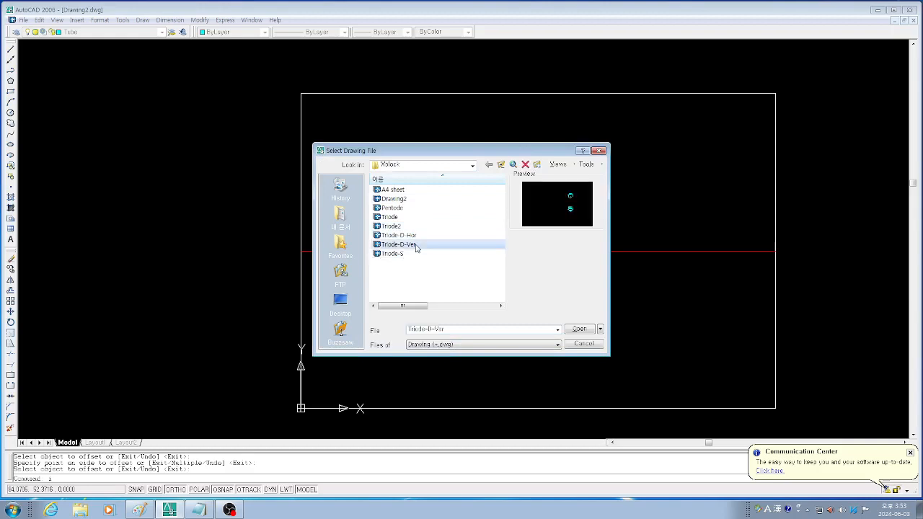
click(589, 331)
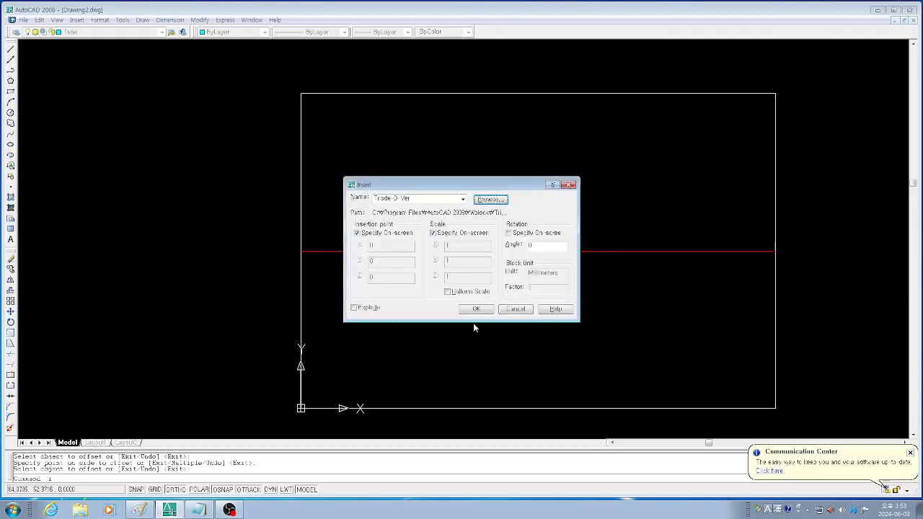
click(474, 311)
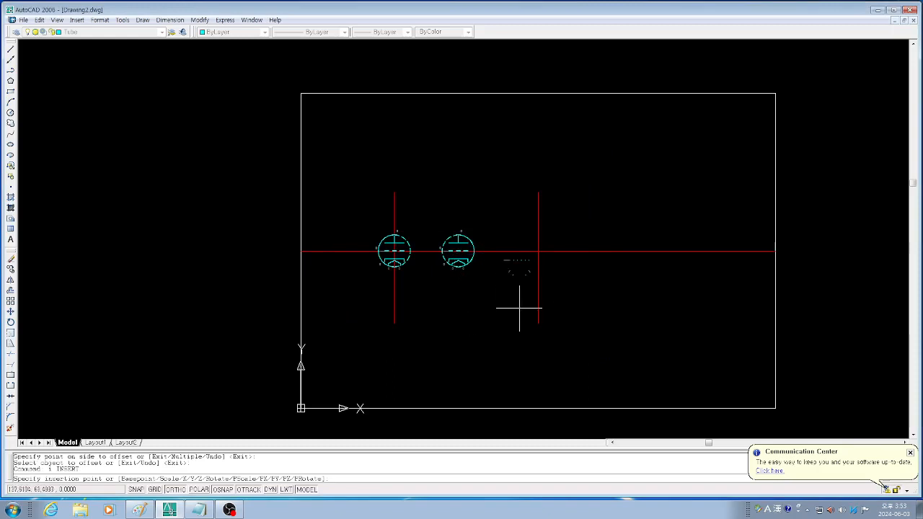
click(538, 251)
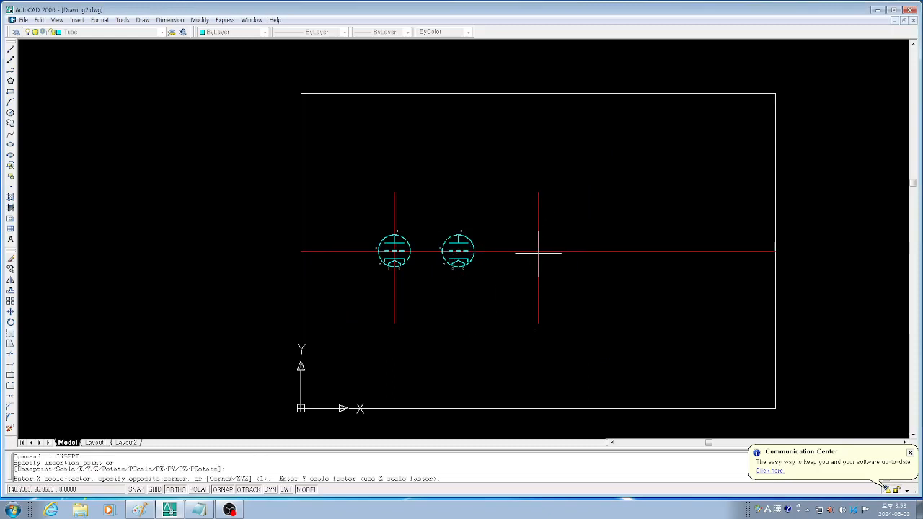
key(Return)
key(Return)
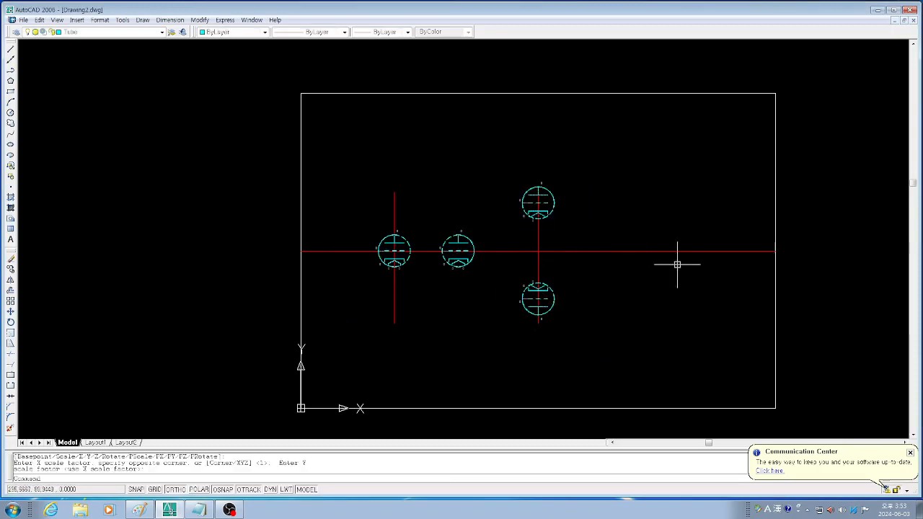
Offset the vertical guide line through the Triode-D-Ver block by 50 towards the sheet's right edge
text(o)
key(Return)
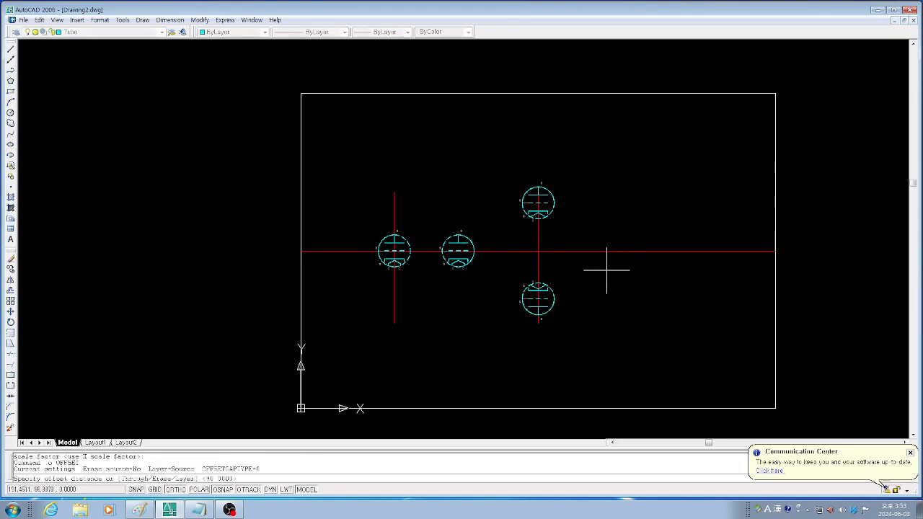
text(50)
key(Return)
click(538, 238)
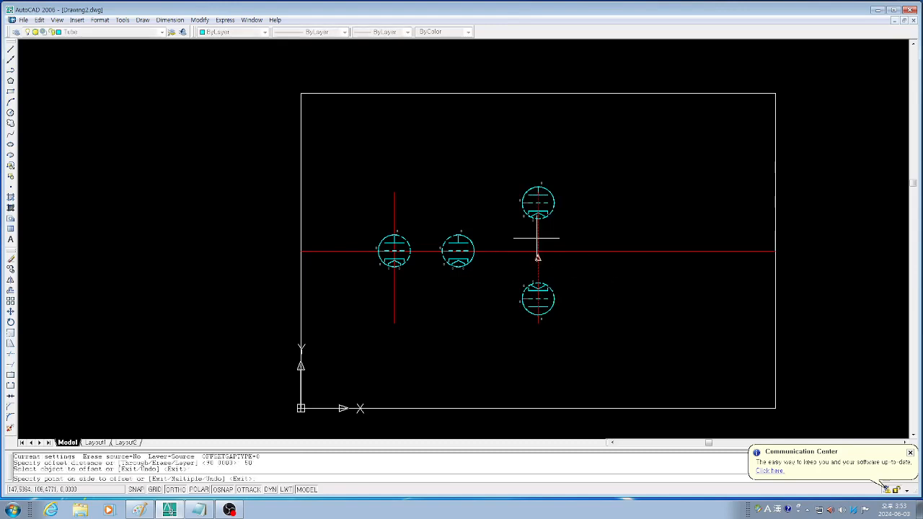
click(687, 228)
key(Return)
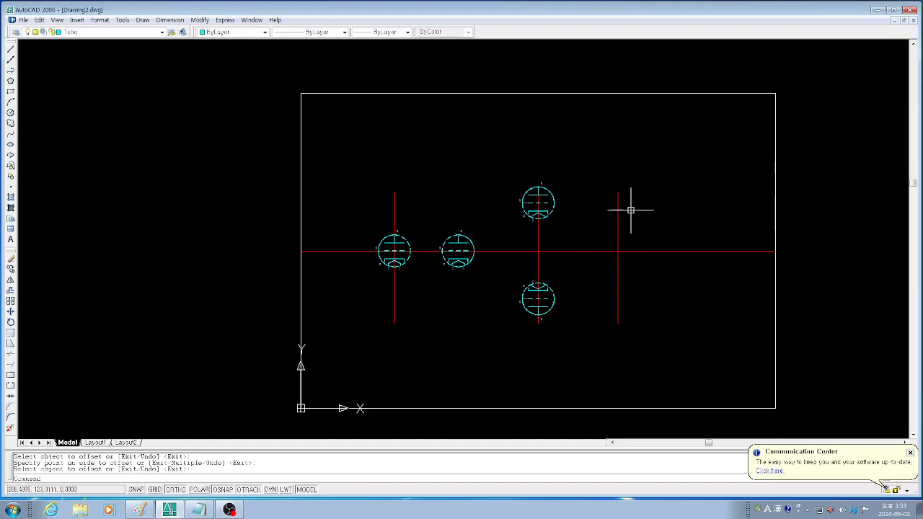
Draw a horizontal line from the upper vertical-pair triode's right quadrant past the third vertical guide, ending near the sheet's right edge
text(l)
key(Return)
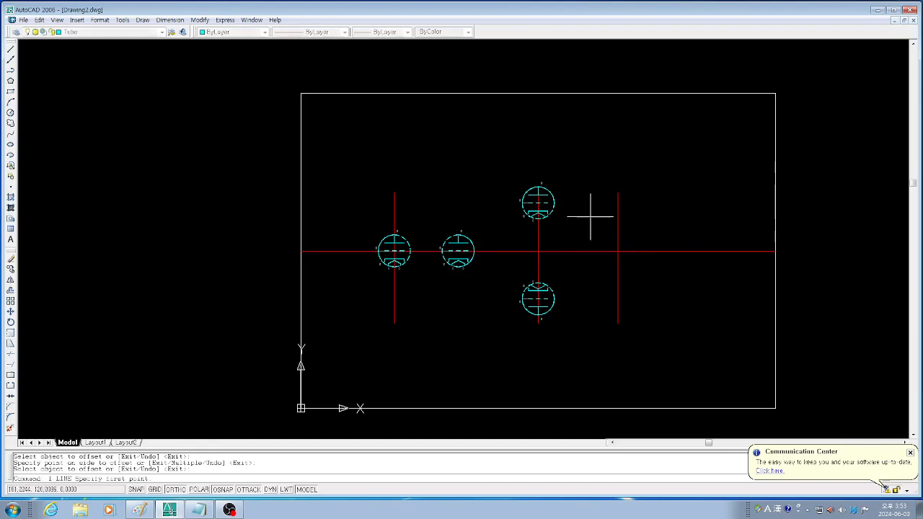
click(554, 203)
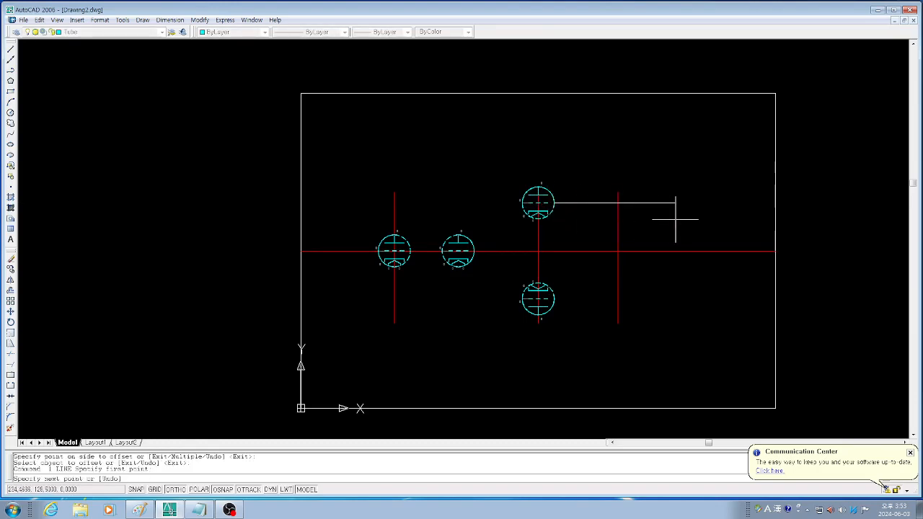
click(745, 209)
key(Return)
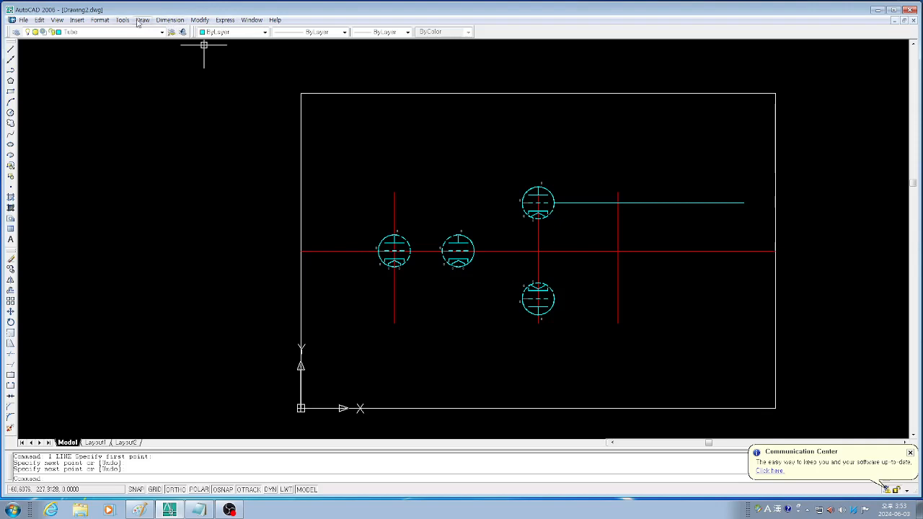
Match the properties of the red horizontal guide line onto the new line beside the upper triode
click(203, 20)
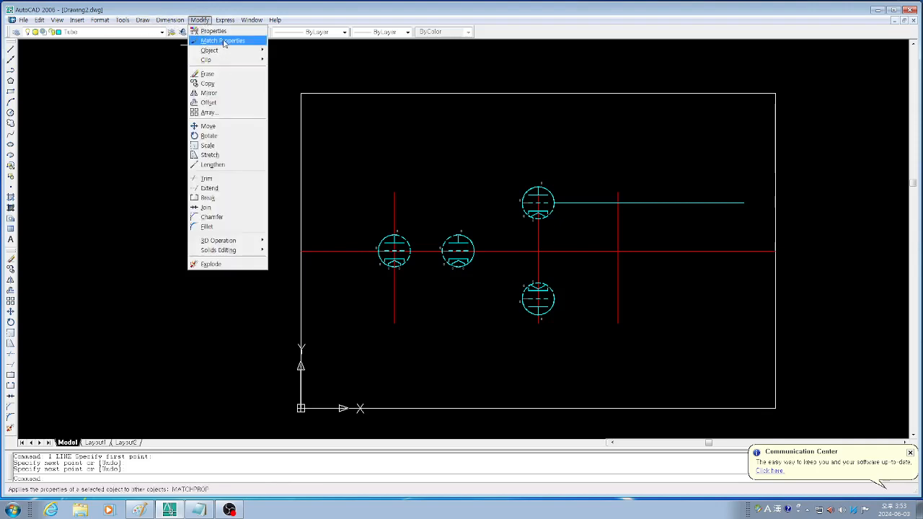
click(220, 41)
click(700, 251)
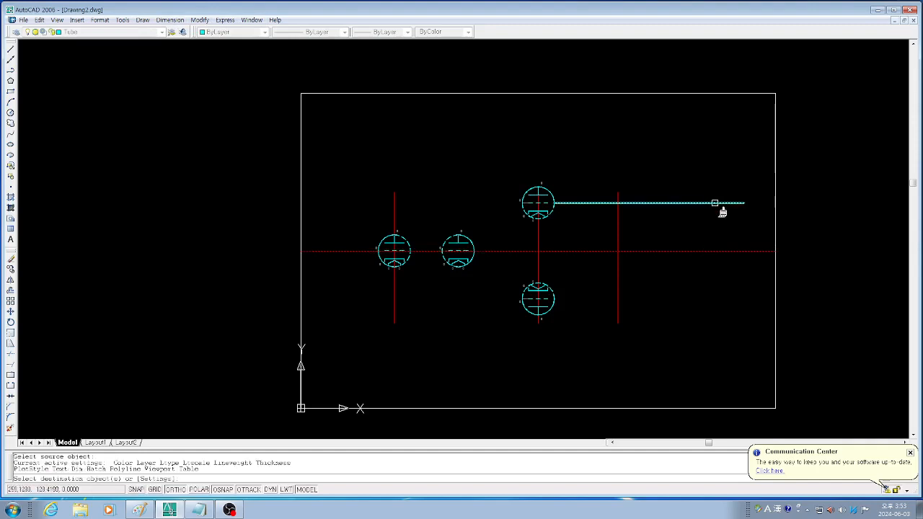
click(714, 203)
key(Return)
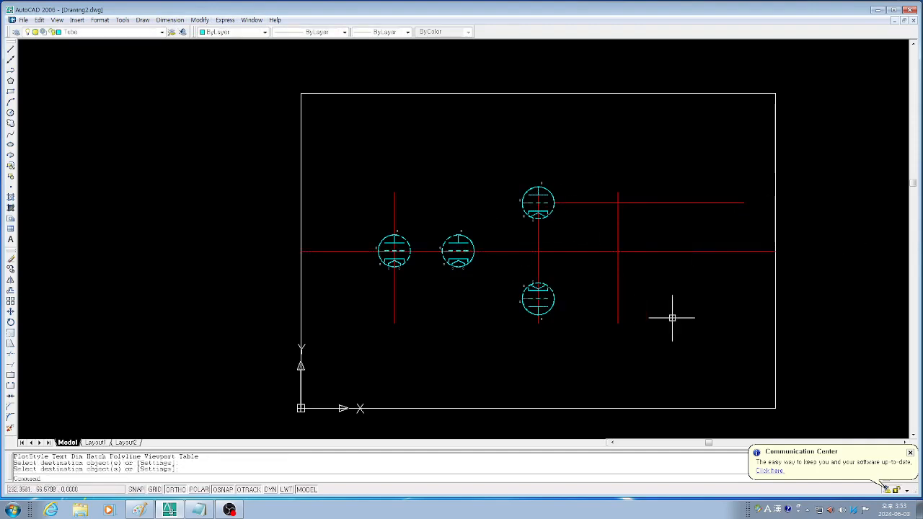
Insert the Pentode block file where the third vertical guide crosses the upper horizontal guide, accepting the default scale factors
text(i)
key(Return)
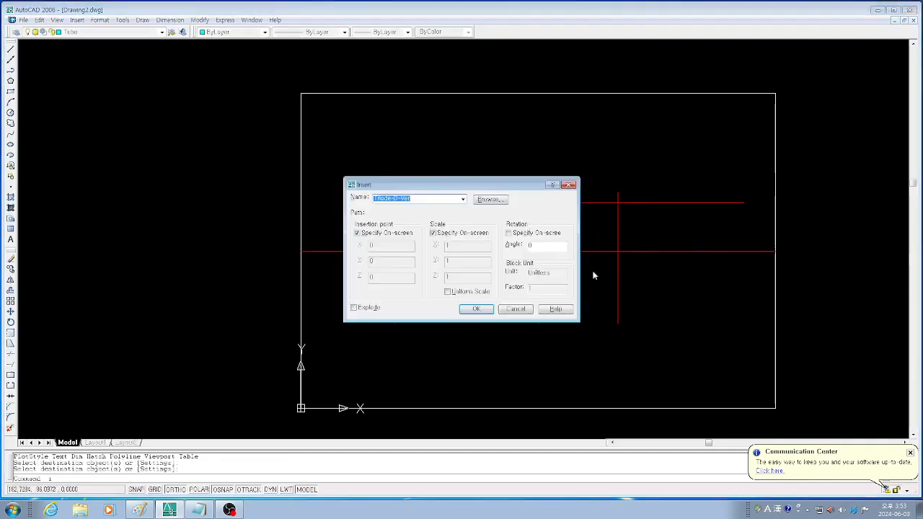
click(489, 200)
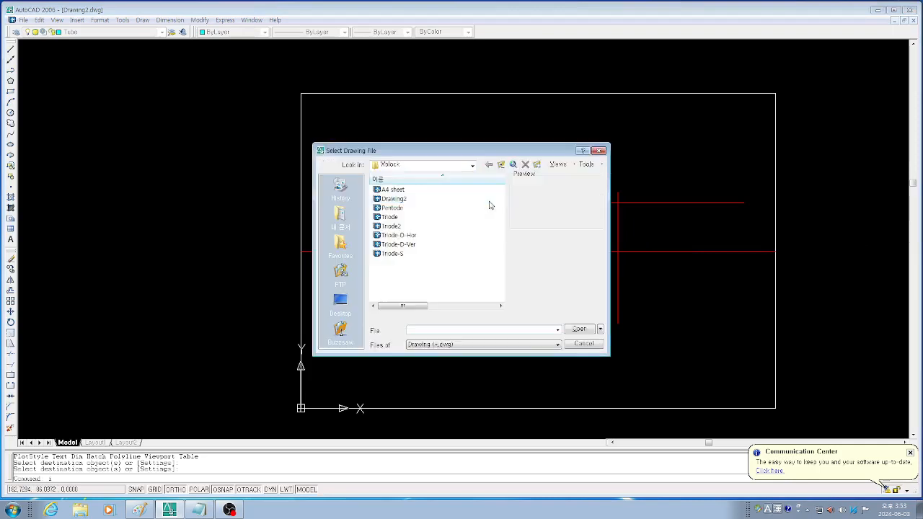
click(397, 208)
click(586, 331)
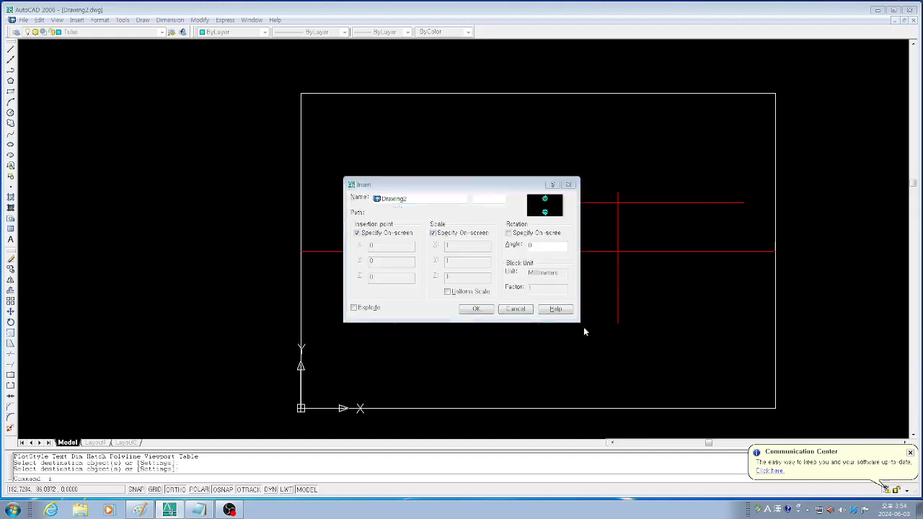
click(477, 311)
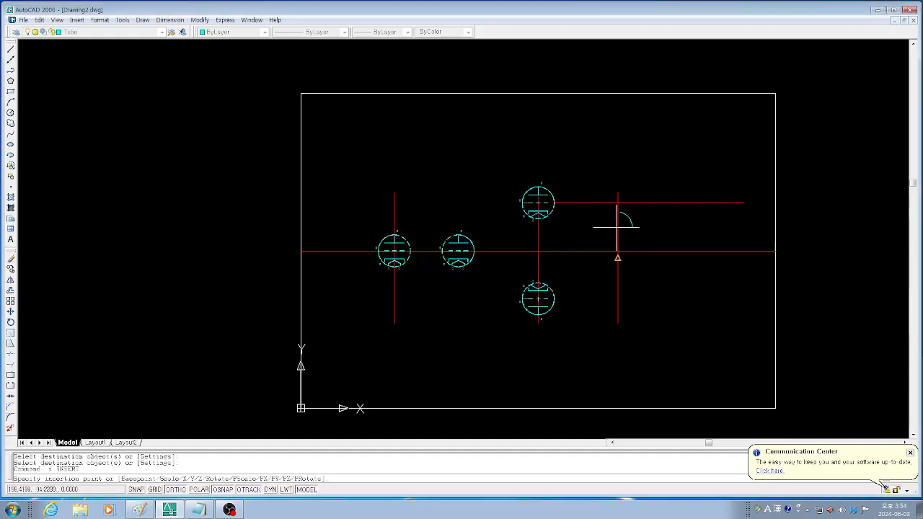
click(618, 203)
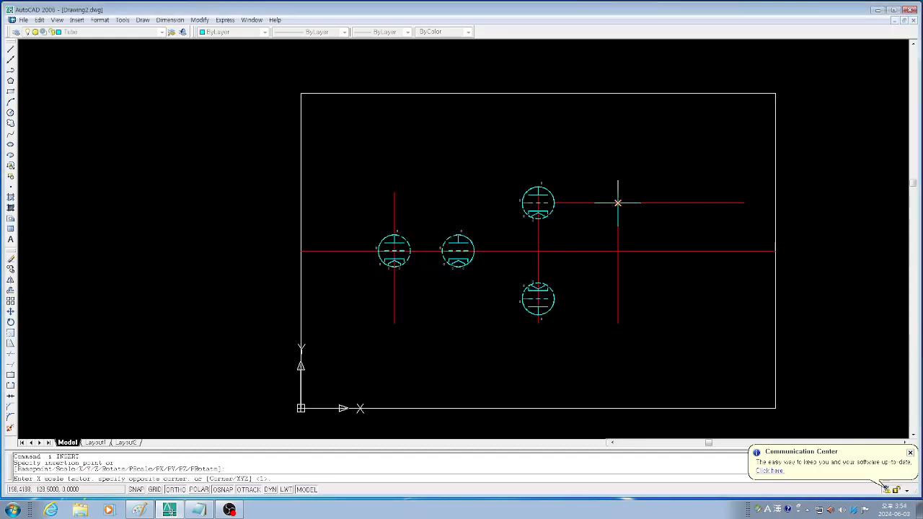
key(Return)
key(Return)
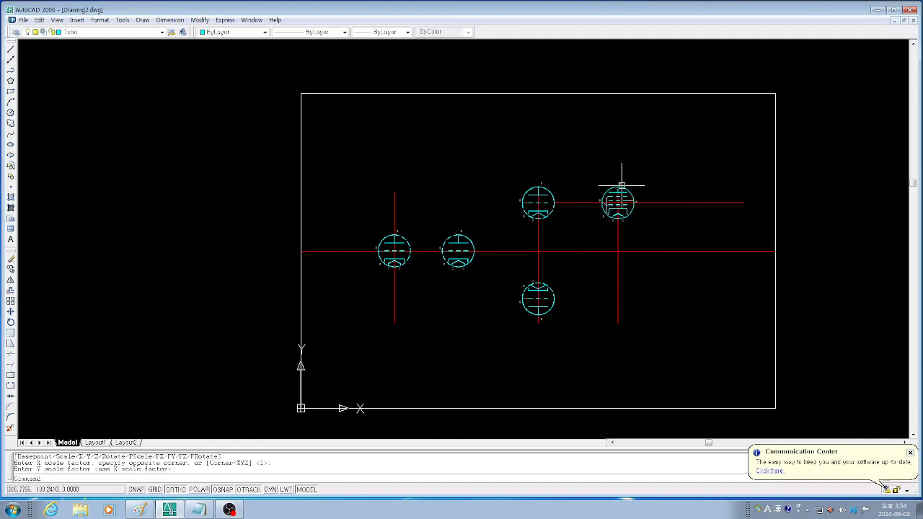
Mirror the pentode block about the long middle horizontal guide line, keeping the source object
text(mi)
key(Return)
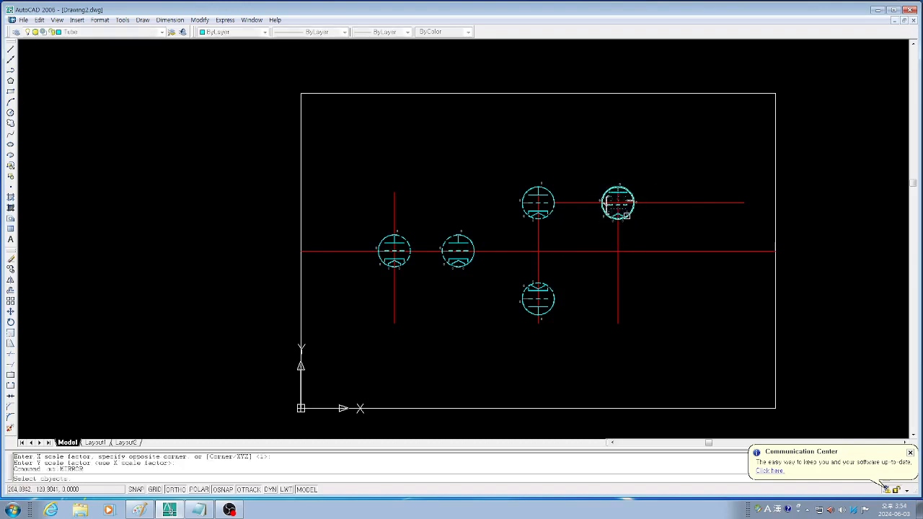
click(618, 212)
key(Return)
click(618, 251)
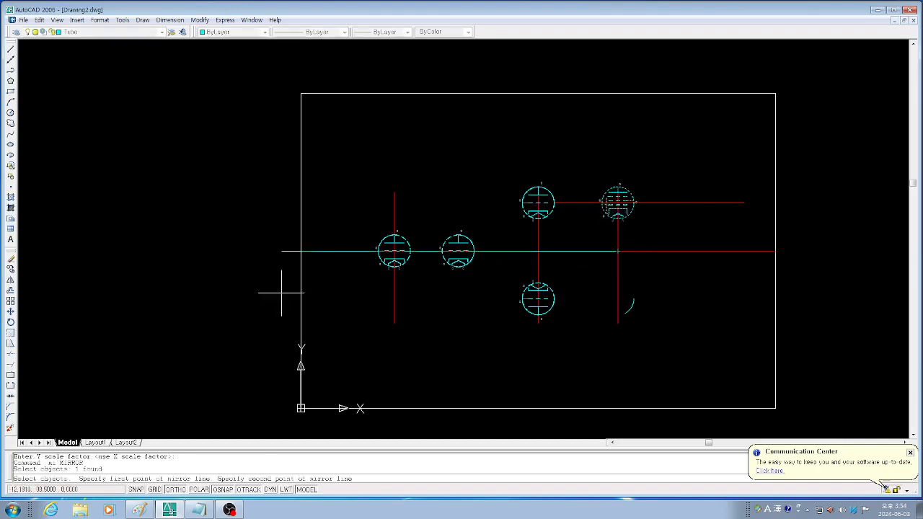
click(245, 299)
key(Return)
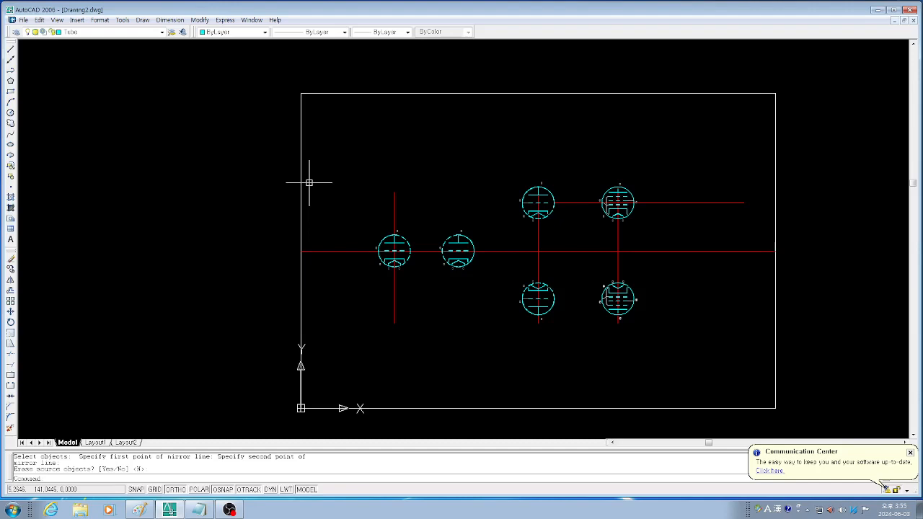
Look through the program's display options and the object snap modes in Drafting Settings without changing anything
click(123, 21)
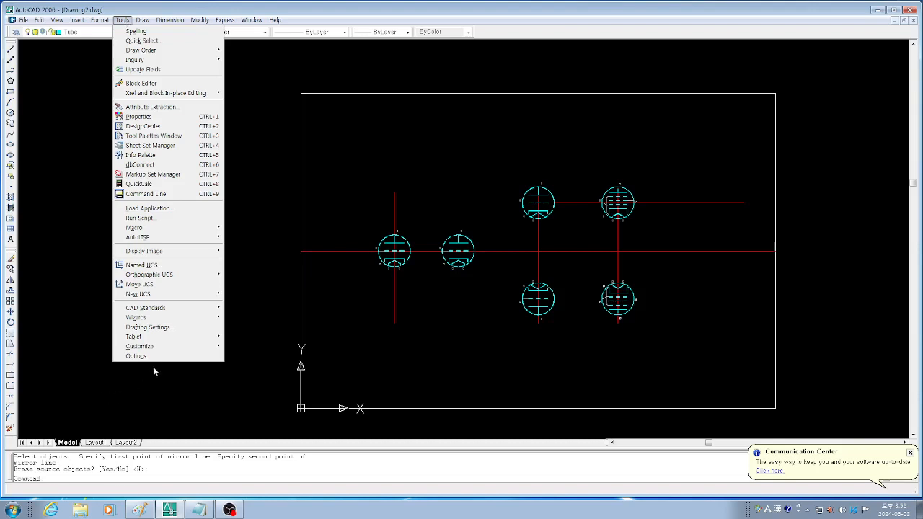
click(130, 356)
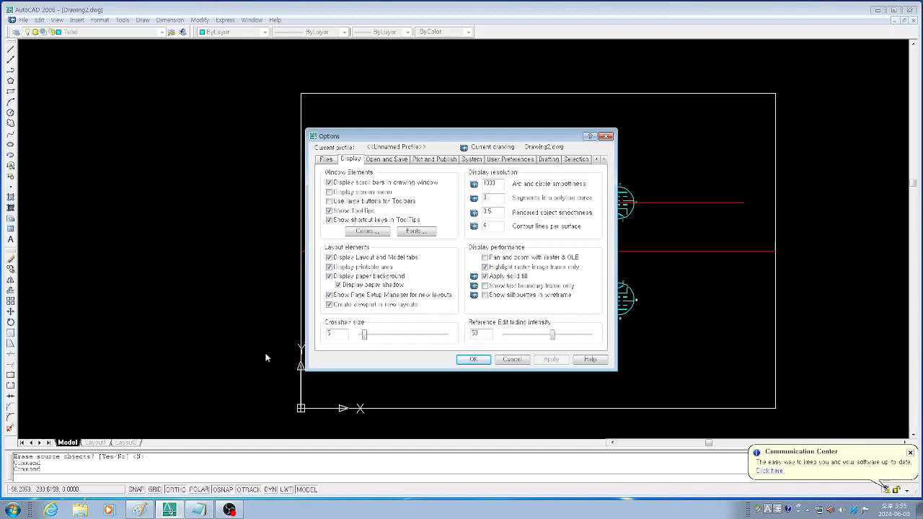
click(512, 360)
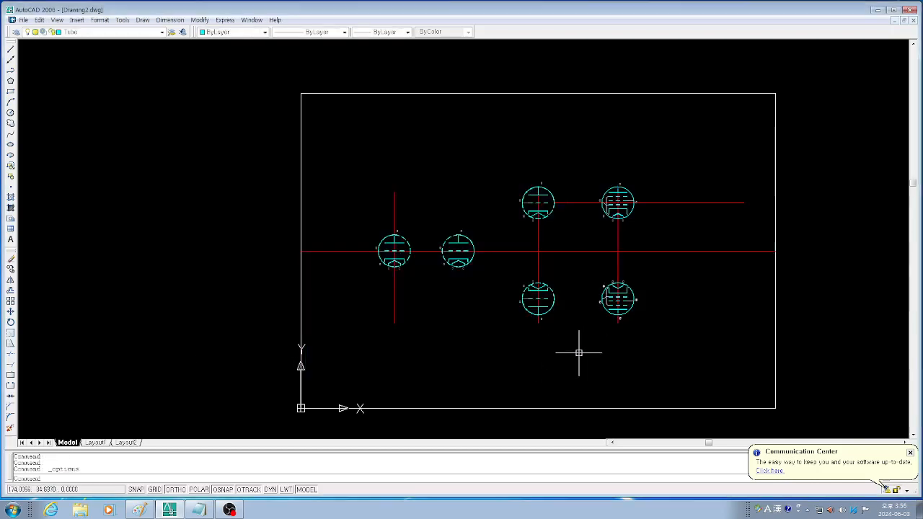
click(123, 20)
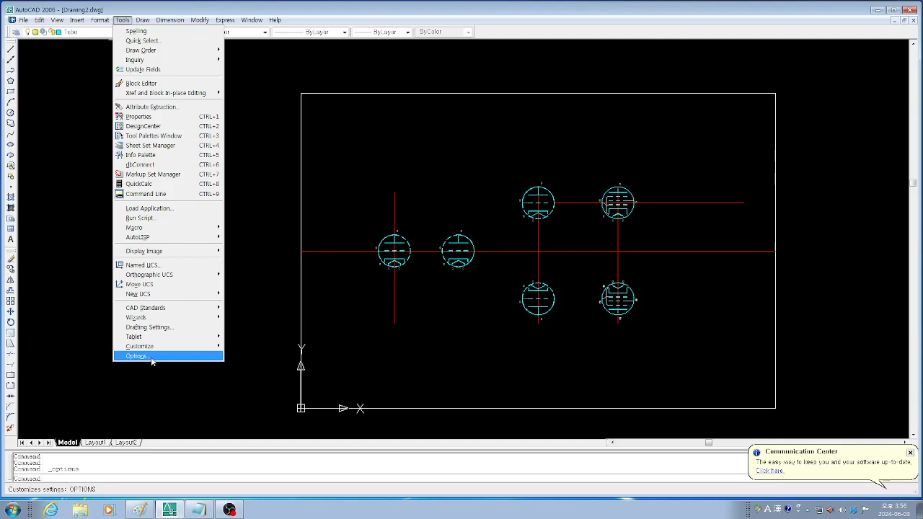
click(153, 327)
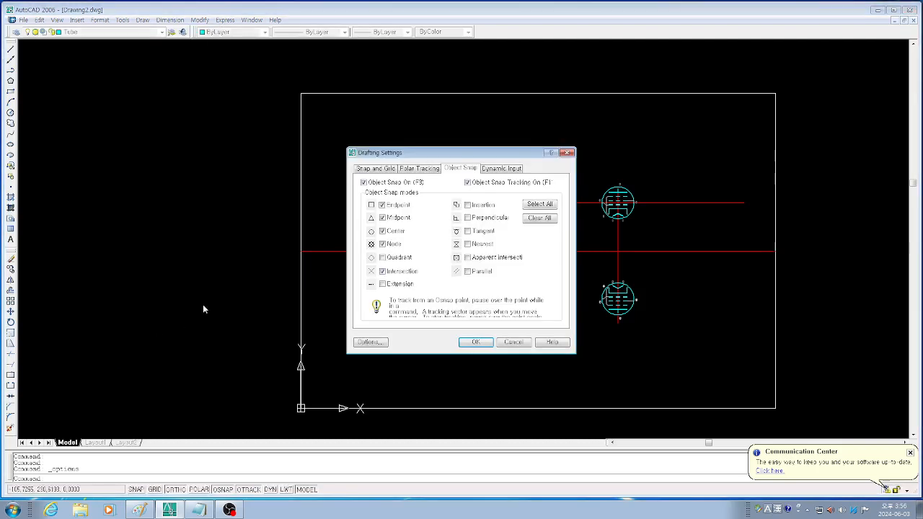
click(476, 342)
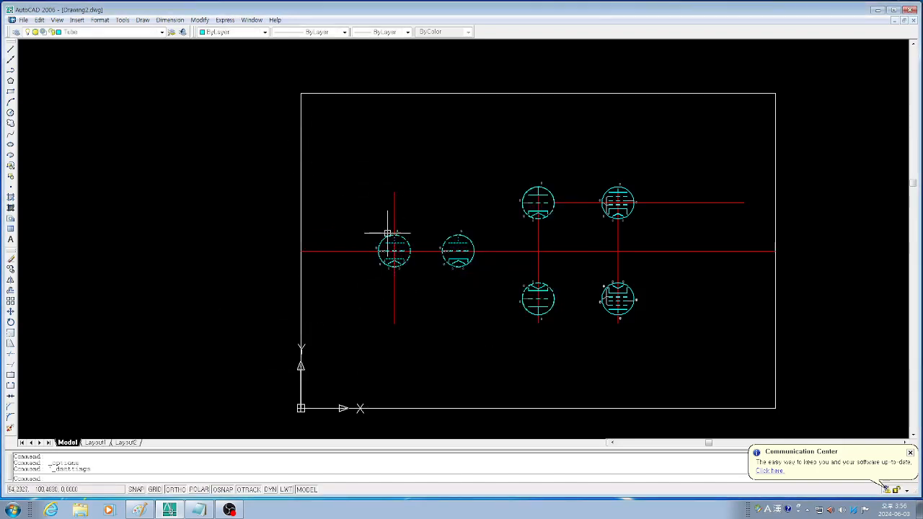
click(123, 20)
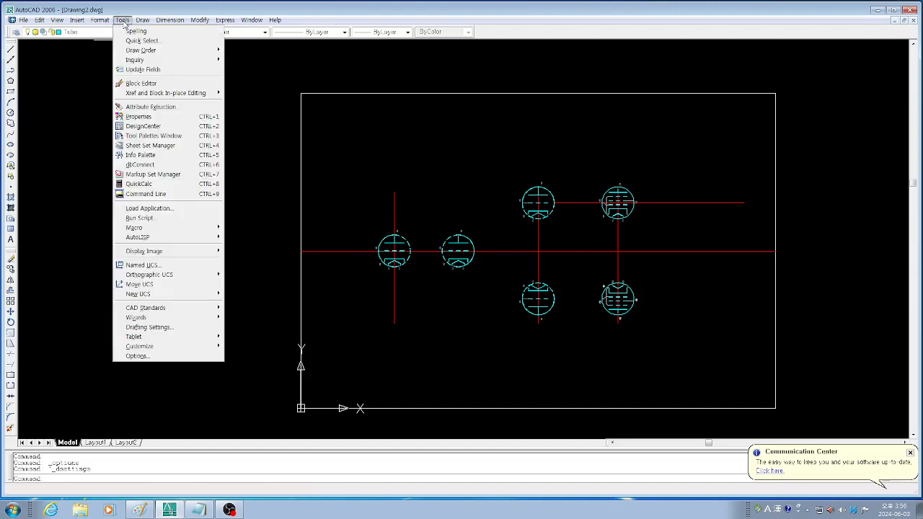
click(149, 327)
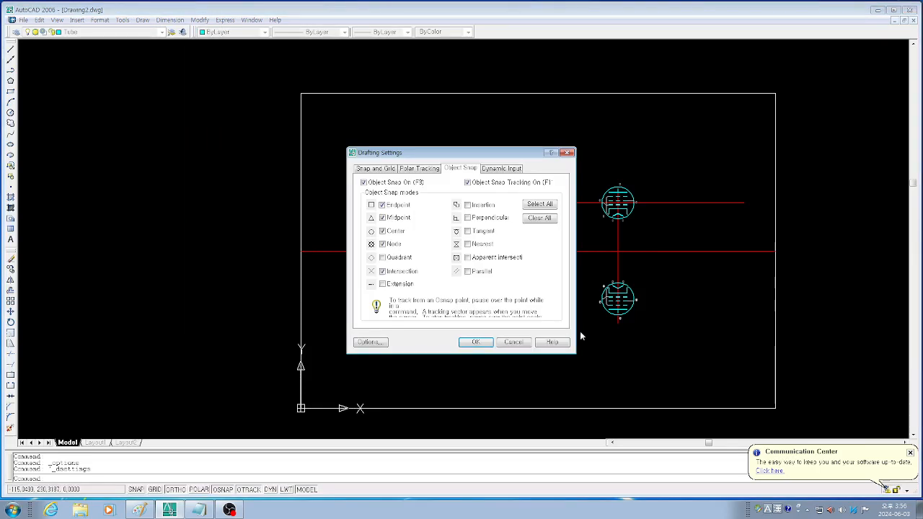
click(509, 343)
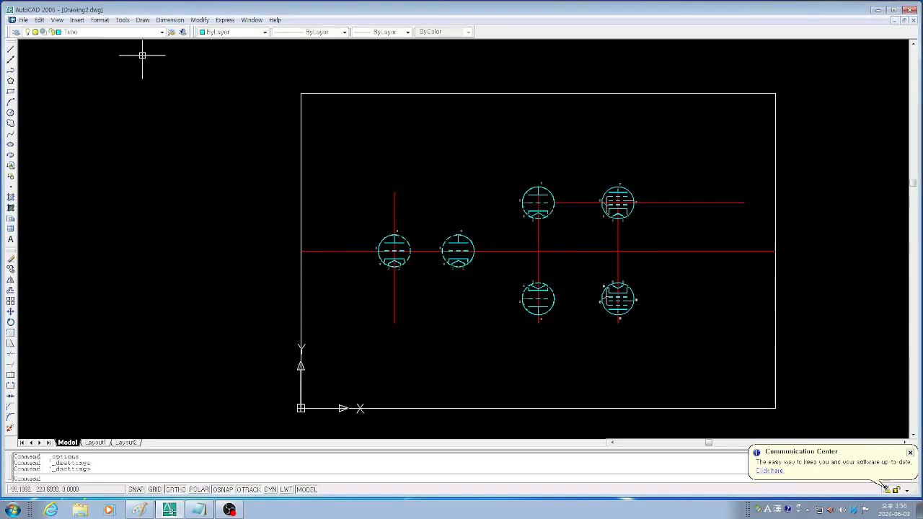
click(124, 20)
click(137, 357)
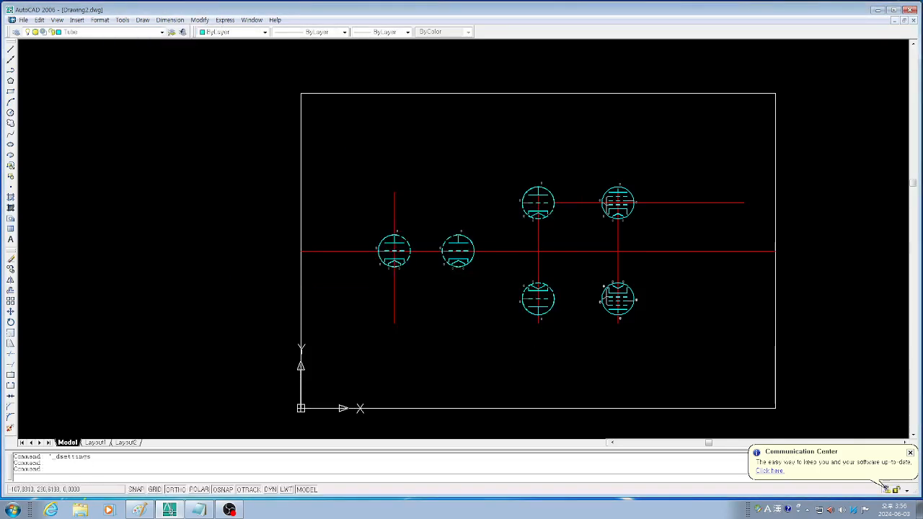
click(512, 360)
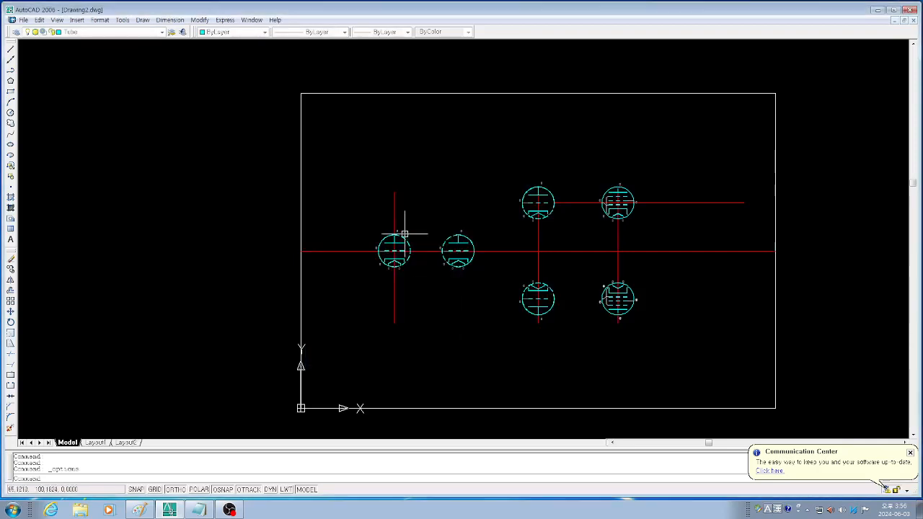
Open the program parameters file acad.pgp in Notepad and look up the start of its command alias list
click(99, 20)
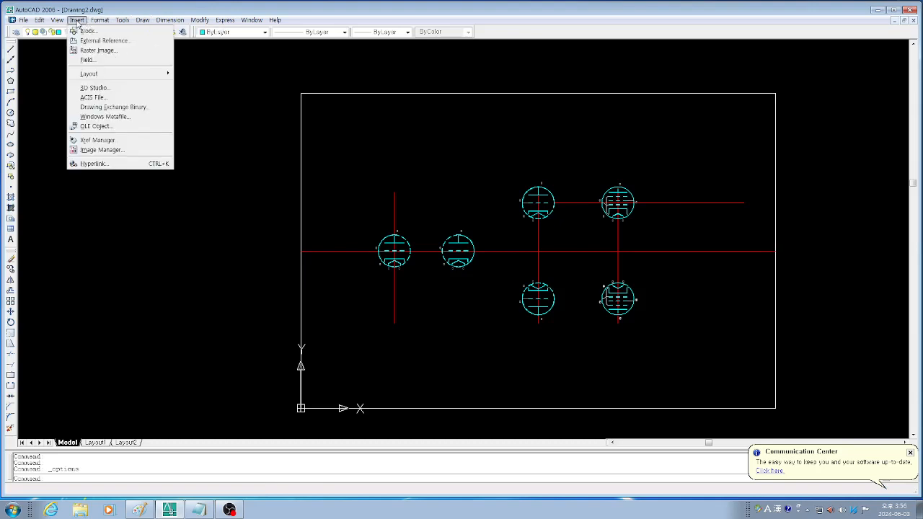
mouse_move(56, 20)
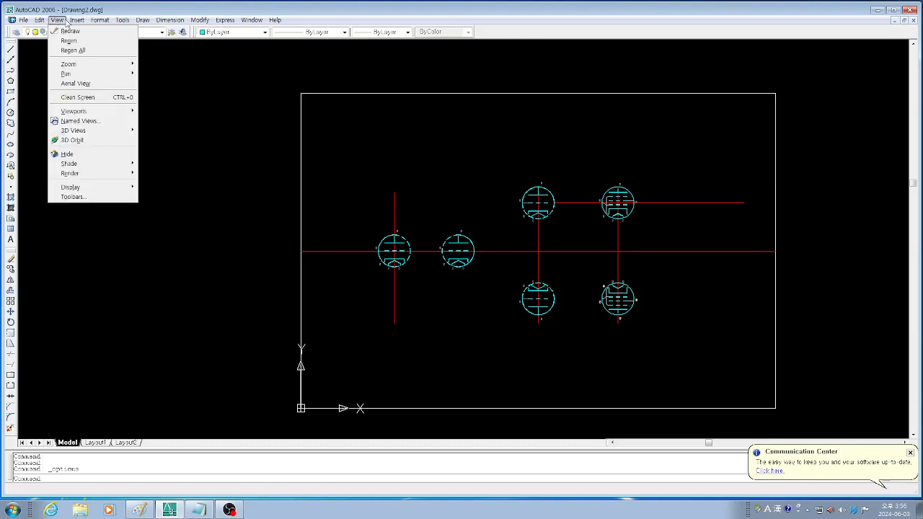
mouse_move(123, 21)
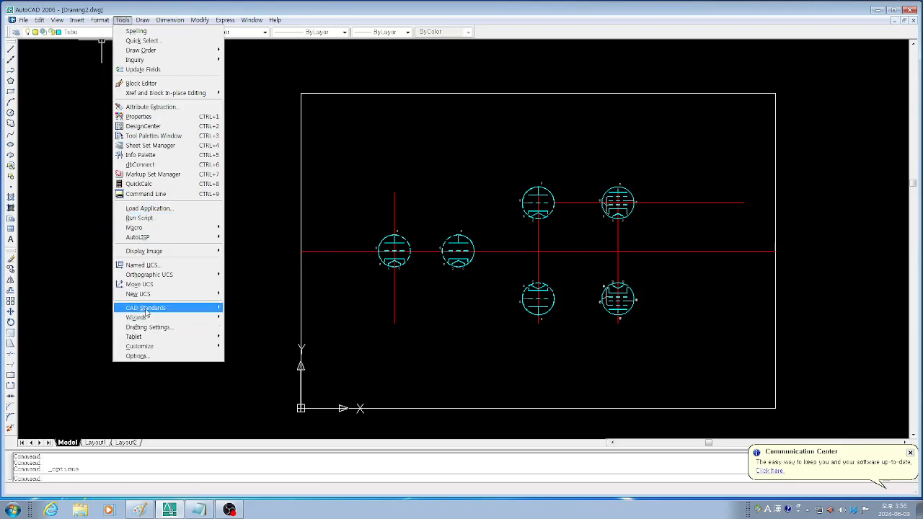
mouse_move(146, 310)
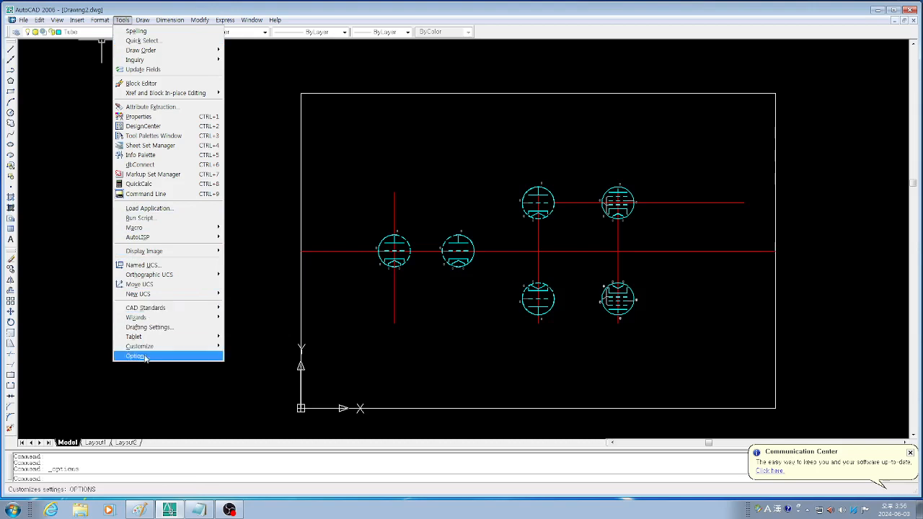
mouse_move(156, 349)
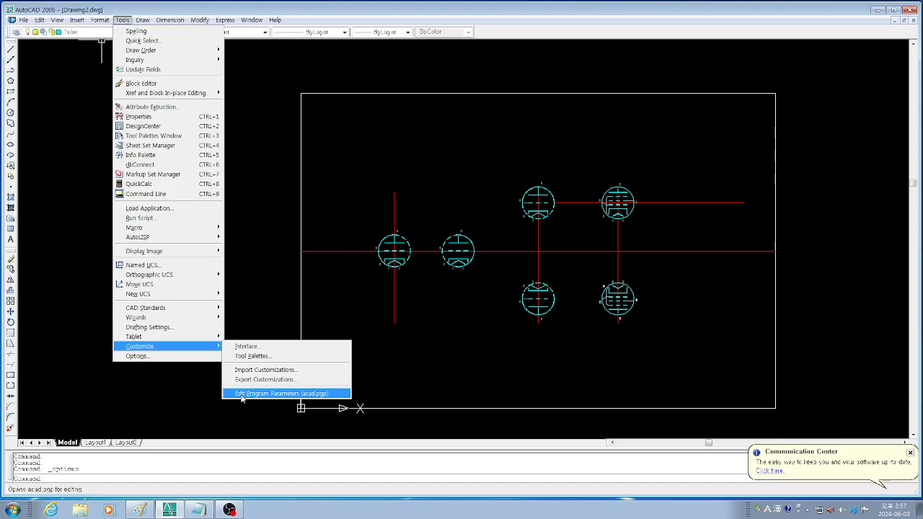
click(282, 393)
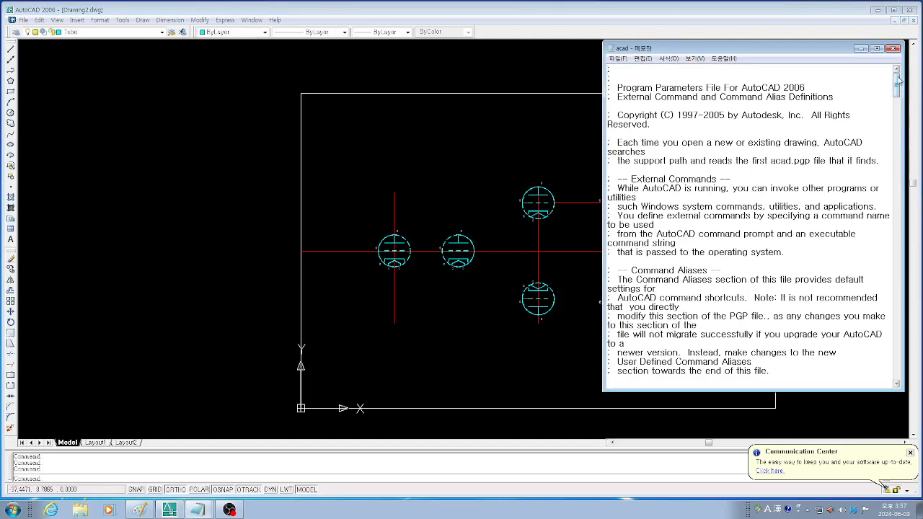
drag(898, 81, 890, 179)
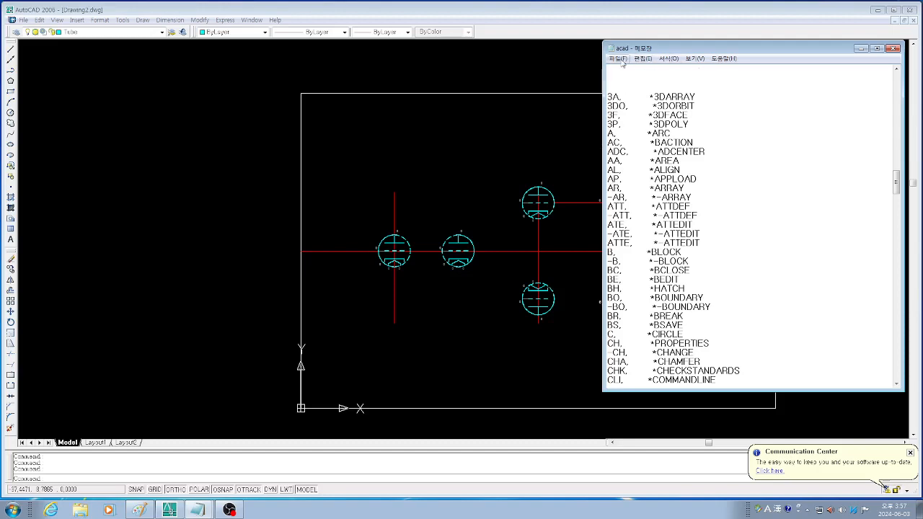
Return to the acad.pgp file in Notepad and read the alias list on to the COPY command's entries
click(122, 22)
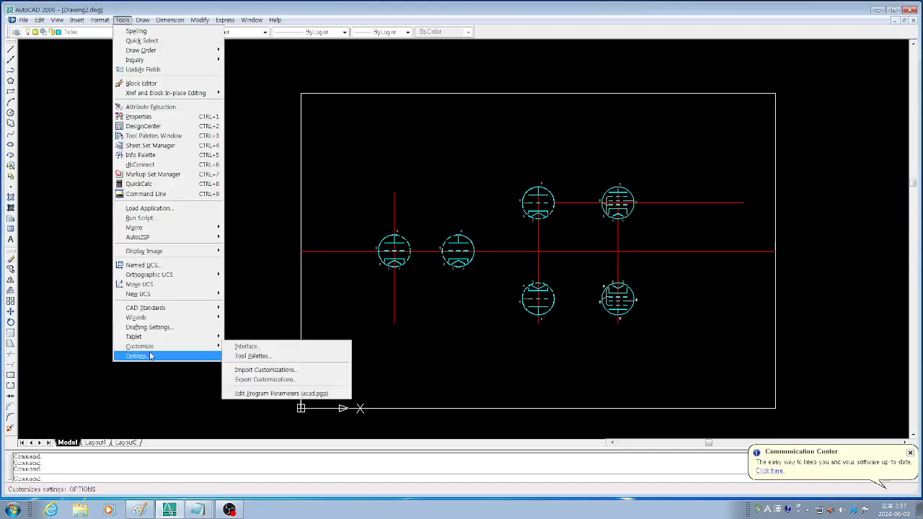
mouse_move(156, 349)
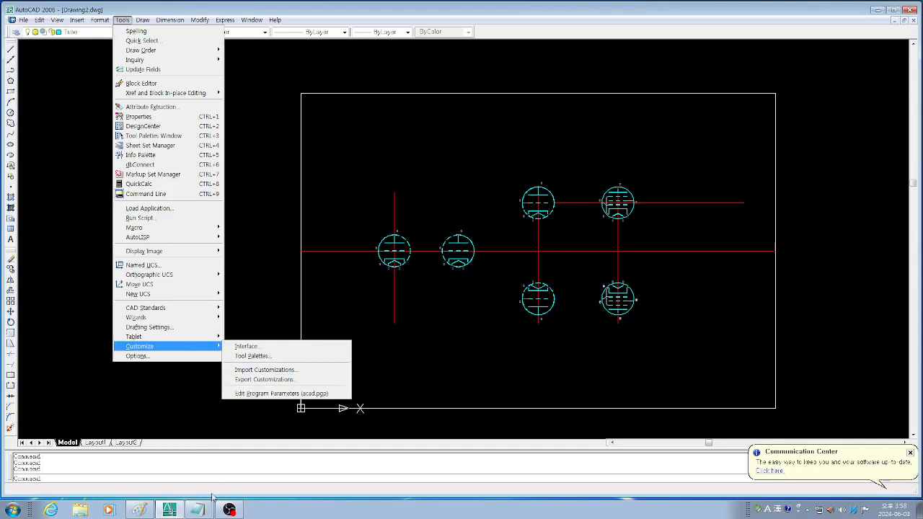
click(197, 513)
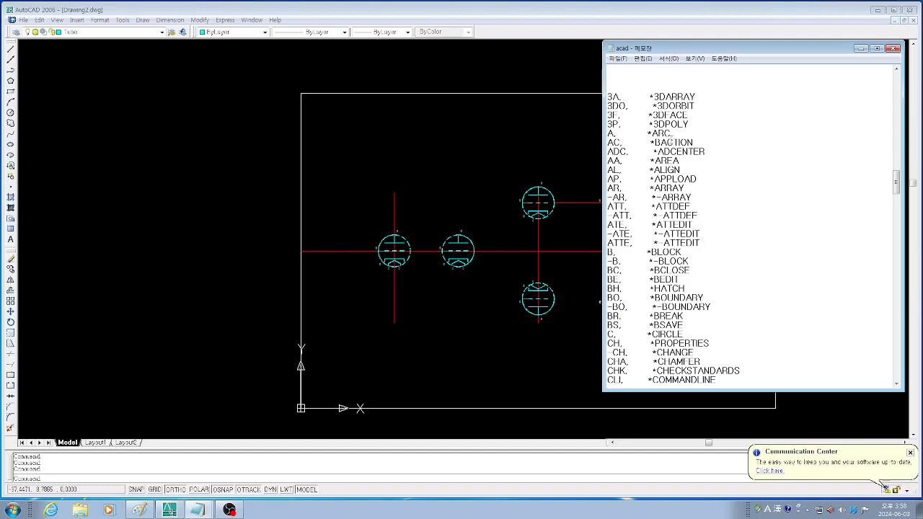
scroll(687, 210, down, 1)
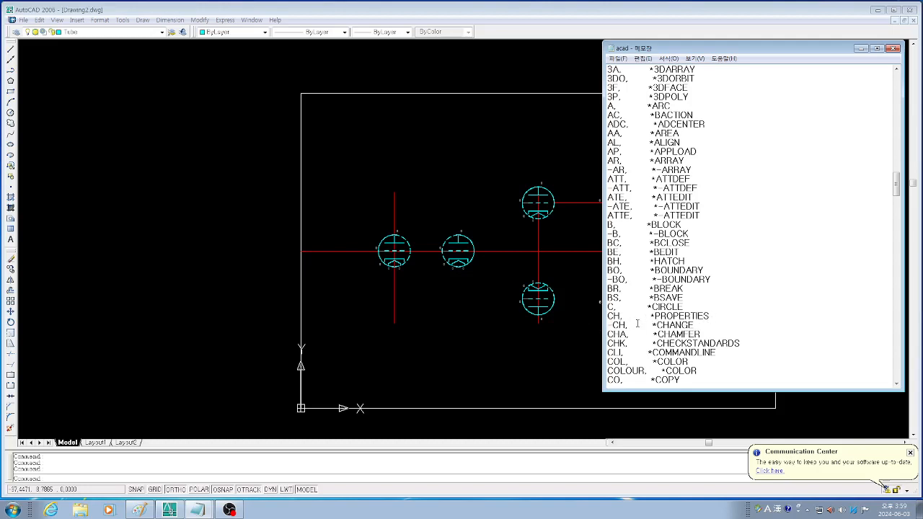
scroll(638, 324, down, 1)
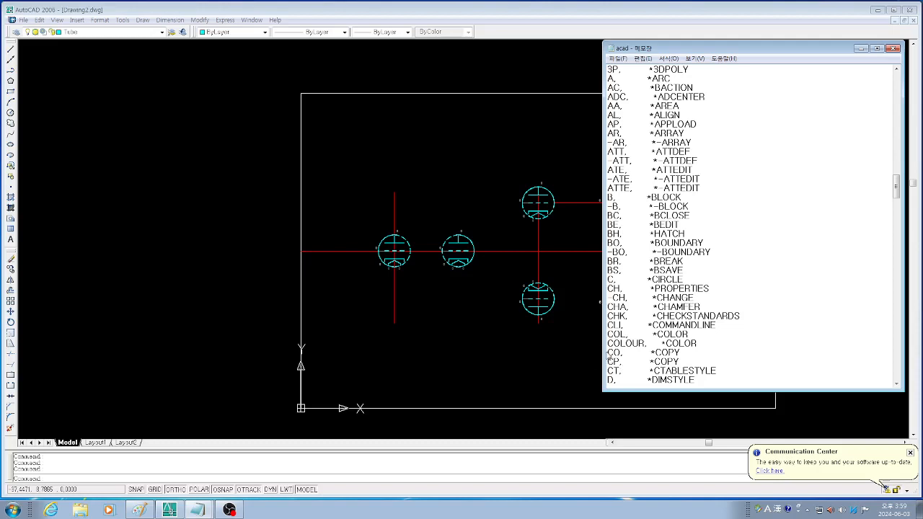
Switch back to AutoCAD and test the CO alias by starting the Copy command, cancelling it without selecting objects
click(54, 478)
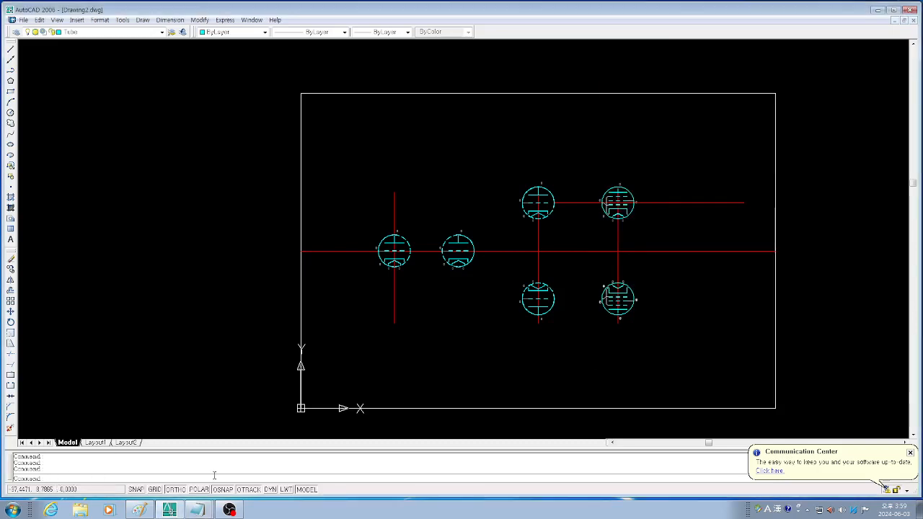
text(co)
key(Return)
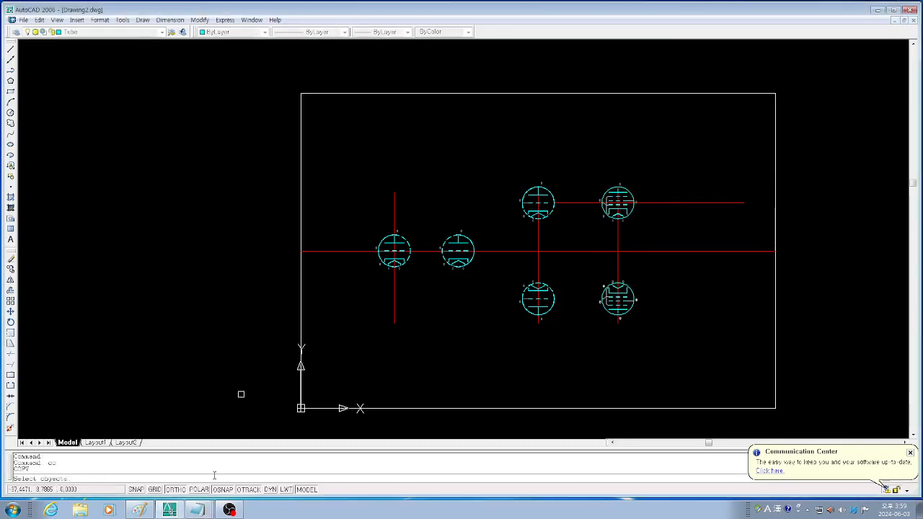
key(Escape)
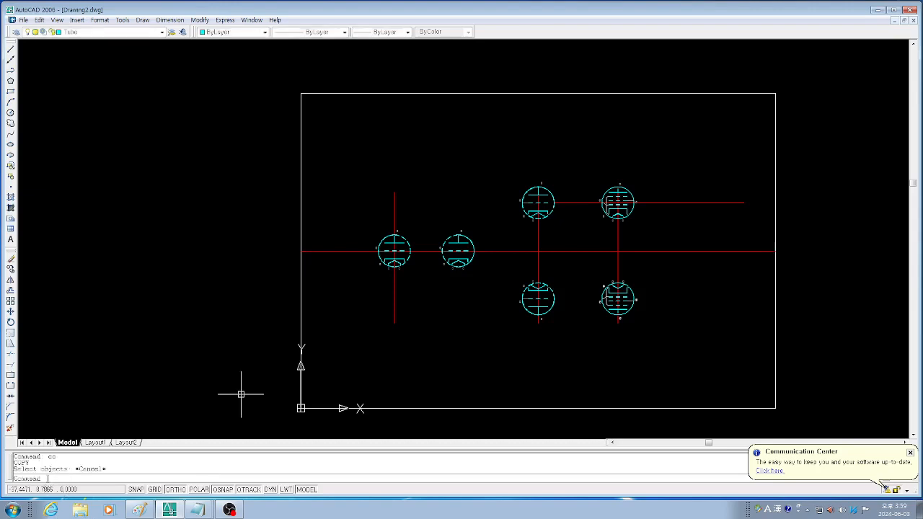
Test the CP alias by starting the Copy command, and switch back to the acad.pgp file in Notepad
text(cp)
key(Return)
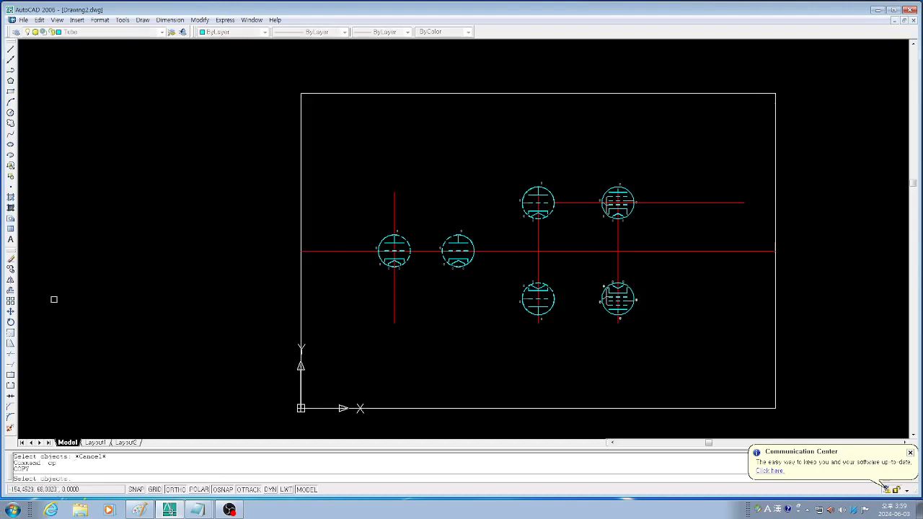
click(198, 509)
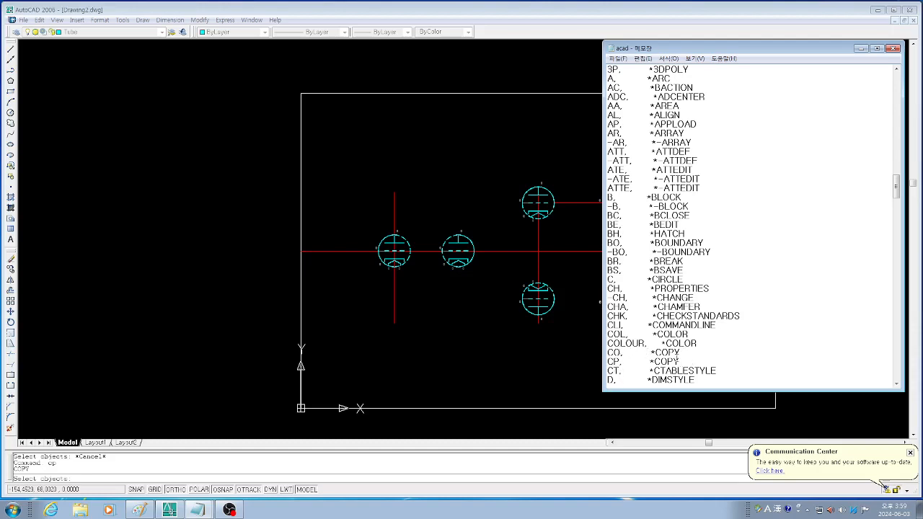
Read the alias list onward from the COPY entries through the dimension, ERASE, EXTEND and FILLET aliases to HATCH
scroll(668, 359, down, 1)
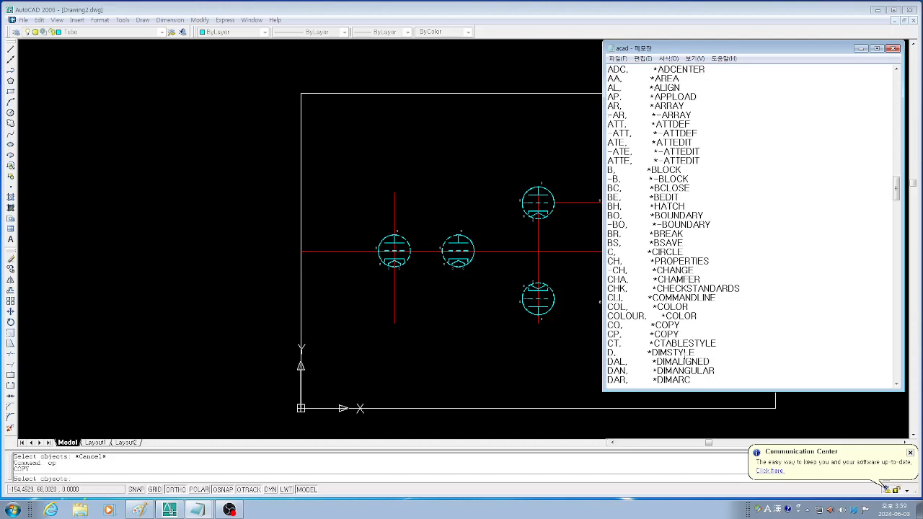
scroll(668, 359, down, 3)
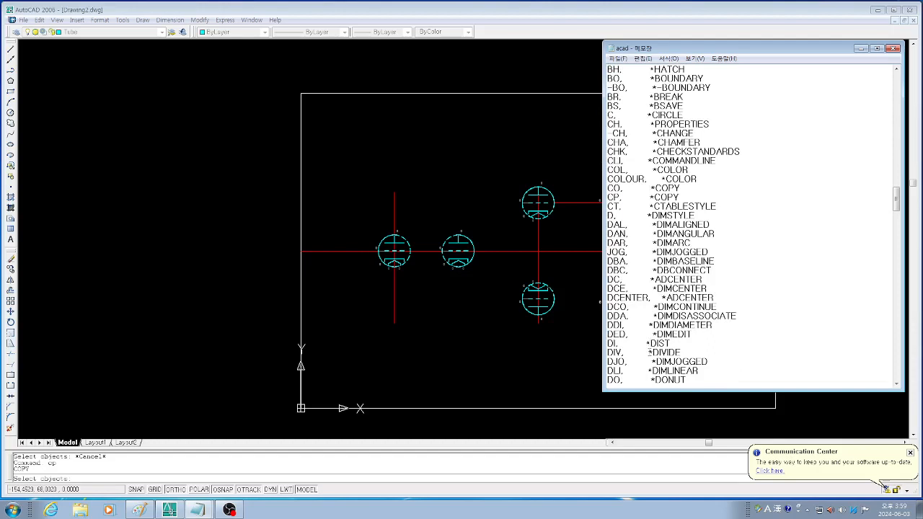
scroll(648, 352, down, 2)
scroll(650, 352, down, 1)
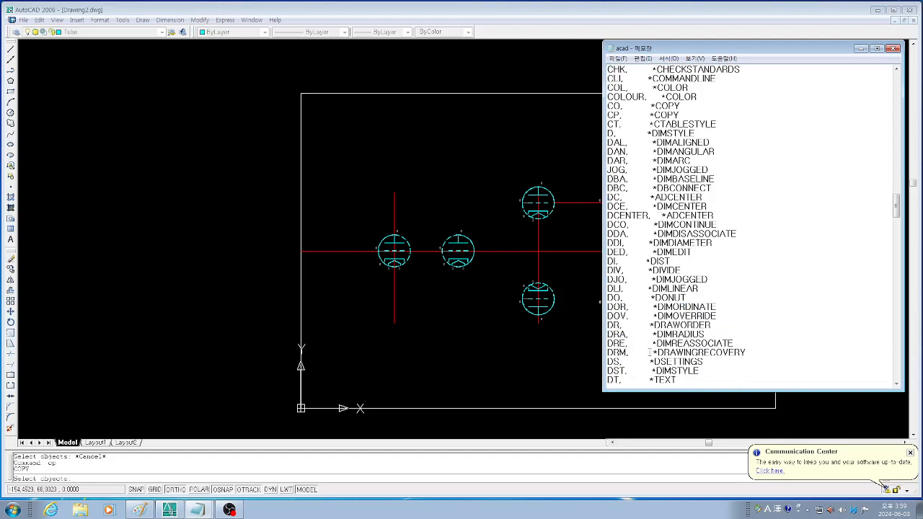
scroll(650, 352, down, 1)
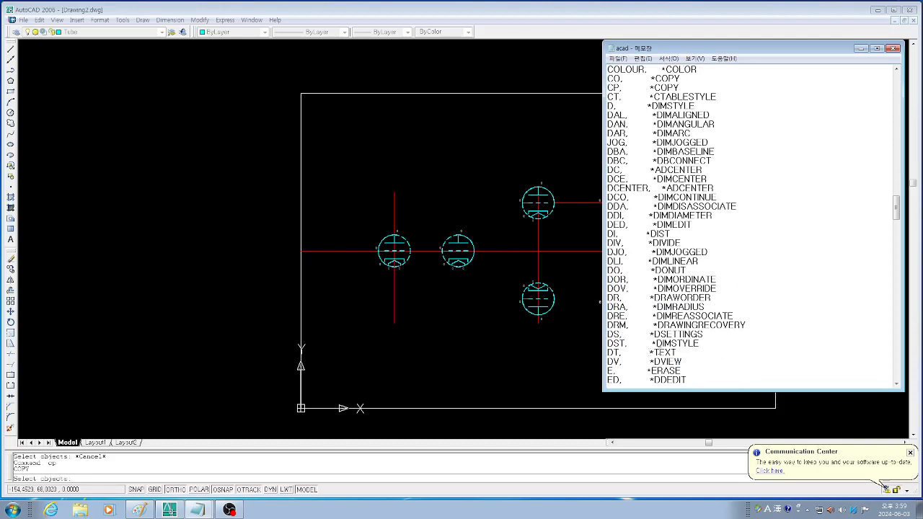
scroll(642, 353, down, 1)
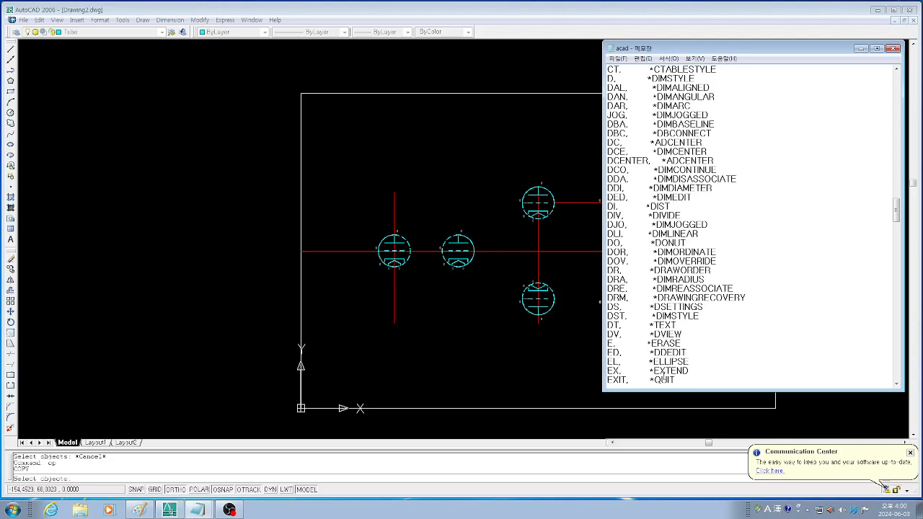
scroll(613, 372, down, 2)
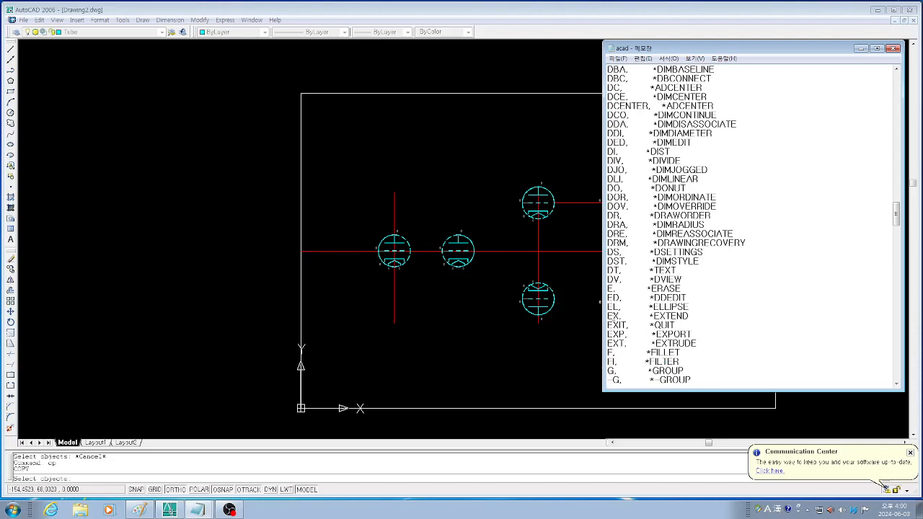
scroll(676, 224, down, 1)
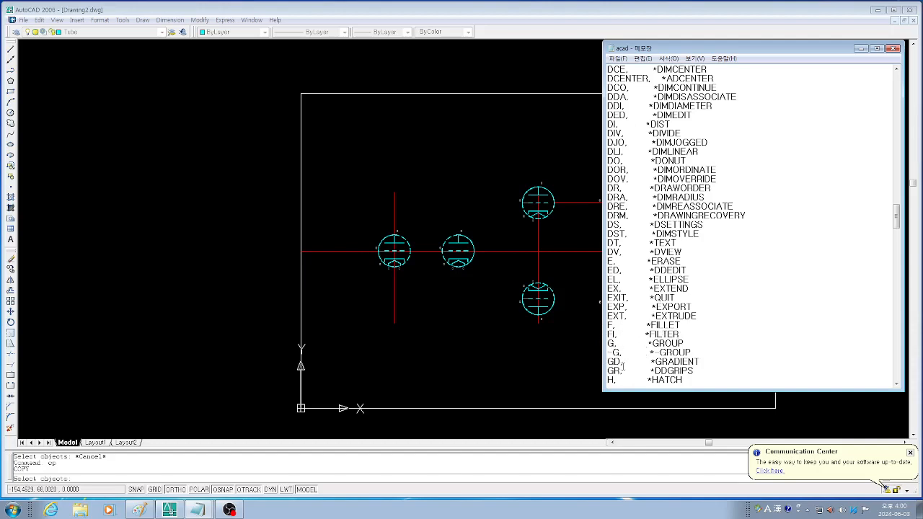
Skim the alias list back to the BLOCK entries, down to the STRETCH and MTEXT aliases, and return to its beginning
scroll(643, 375, up, 4)
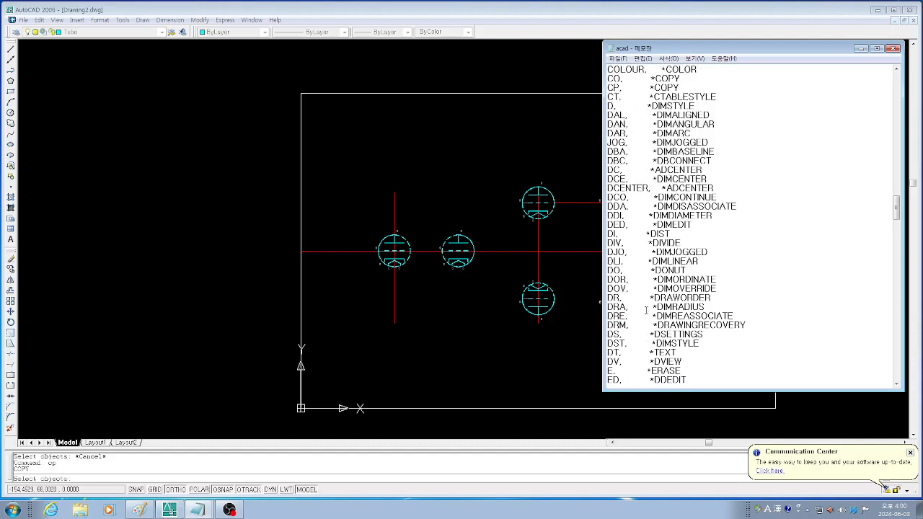
scroll(646, 310, up, 4)
scroll(636, 243, up, 3)
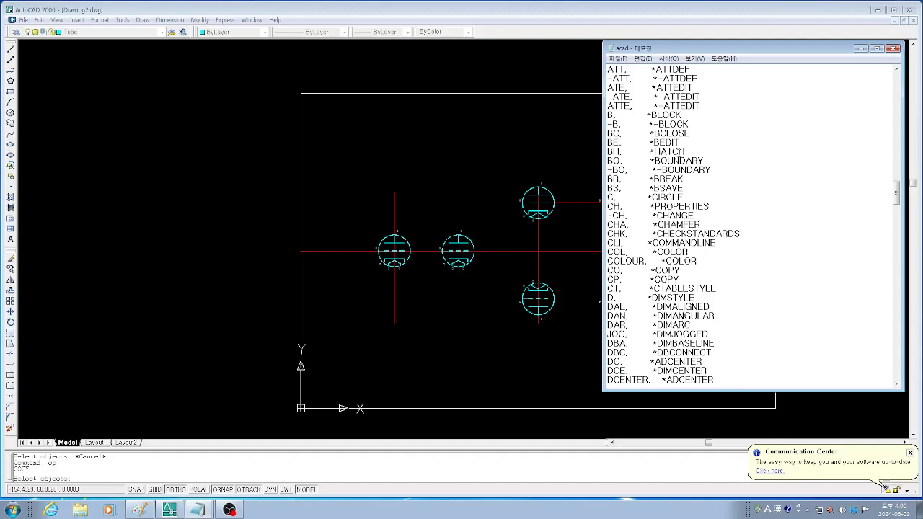
scroll(679, 151, down, 5)
scroll(655, 225, down, 20)
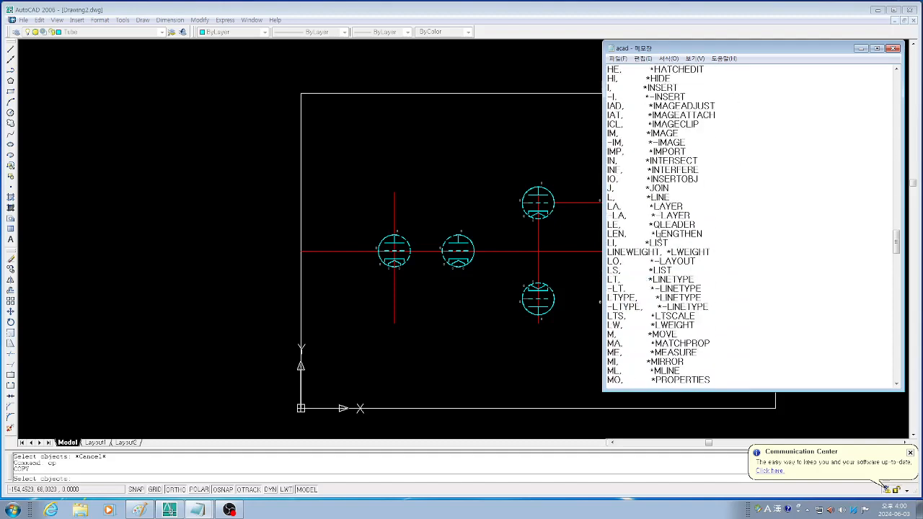
scroll(743, 265, down, 11)
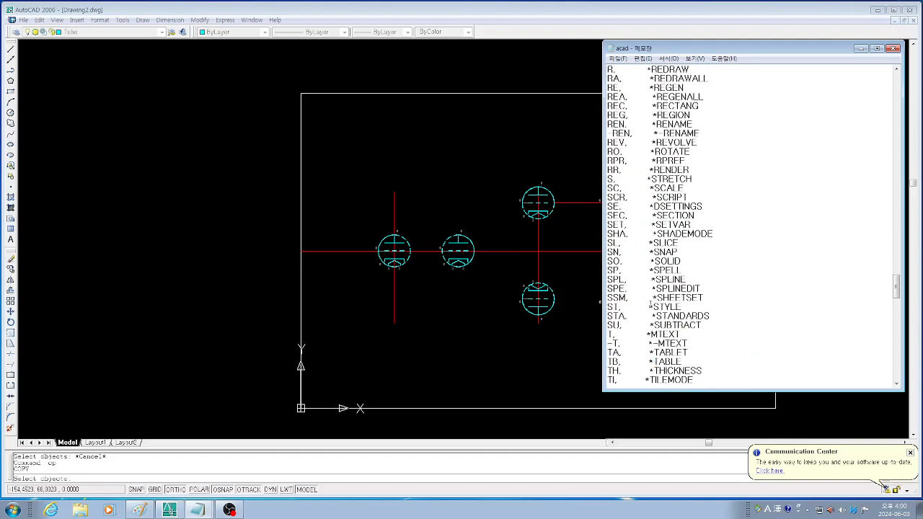
scroll(742, 264, up, 20)
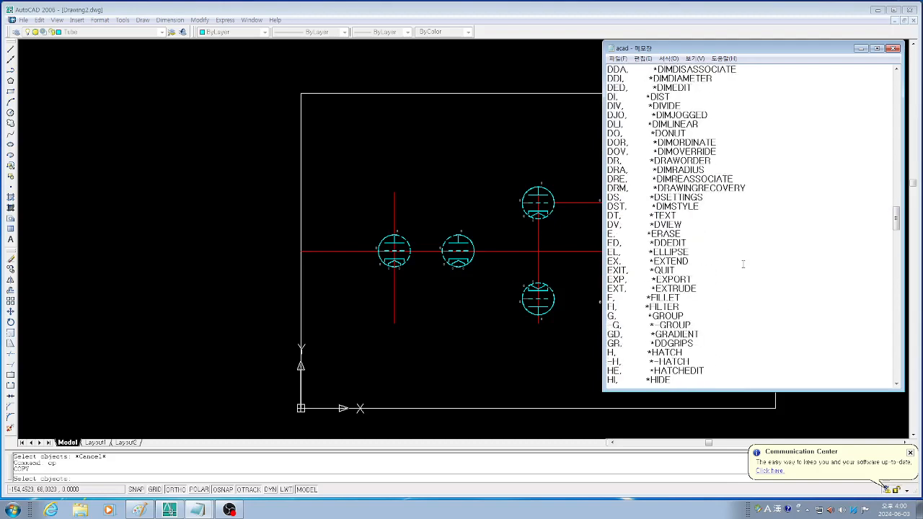
scroll(743, 265, up, 13)
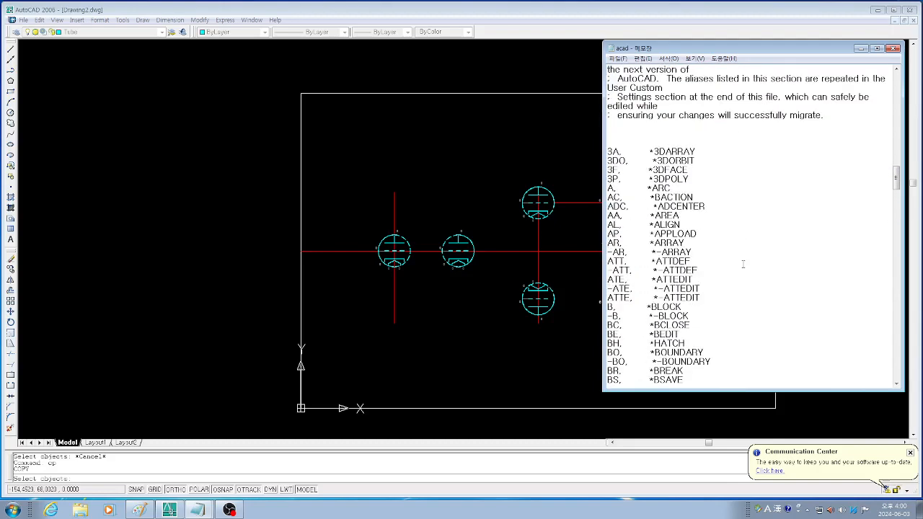
Read through the alias list from 3DARRAY to ZOOM, ending at the alternative AutoCAD Release 13 aliases
scroll(667, 228, down, 1)
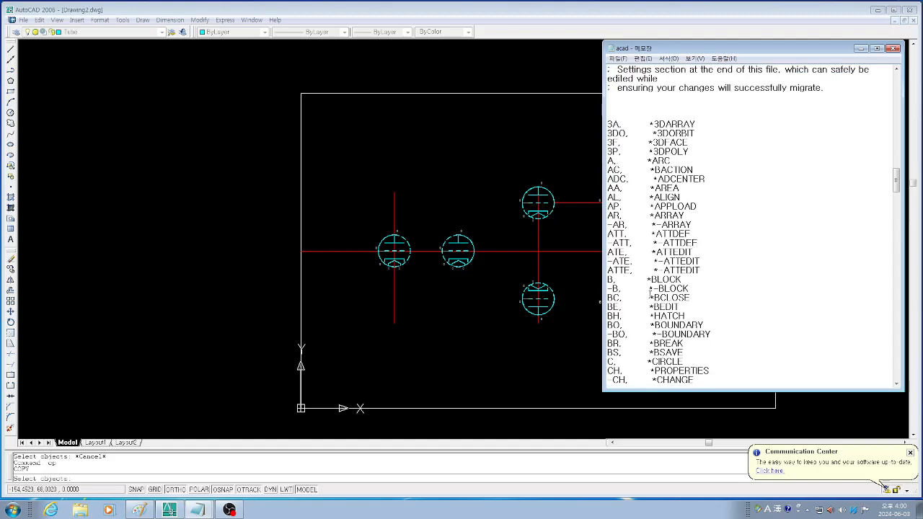
scroll(627, 306, down, 15)
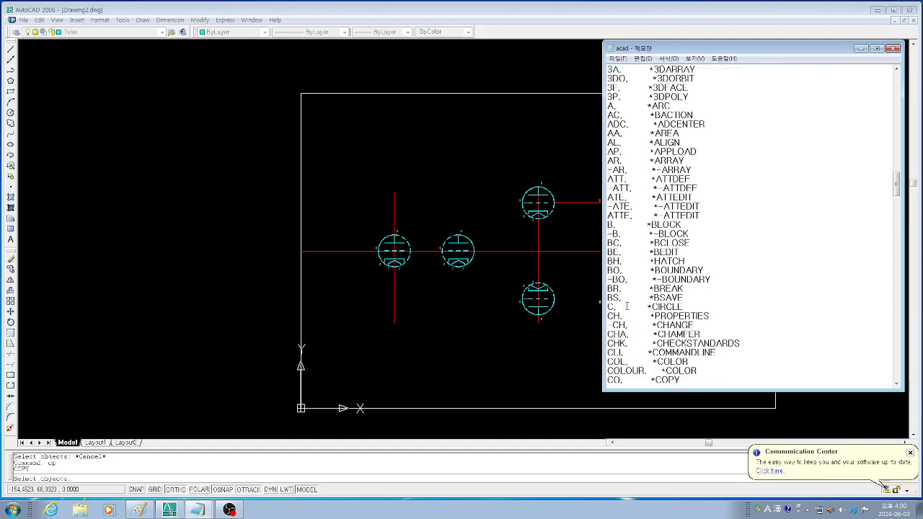
scroll(627, 307, down, 8)
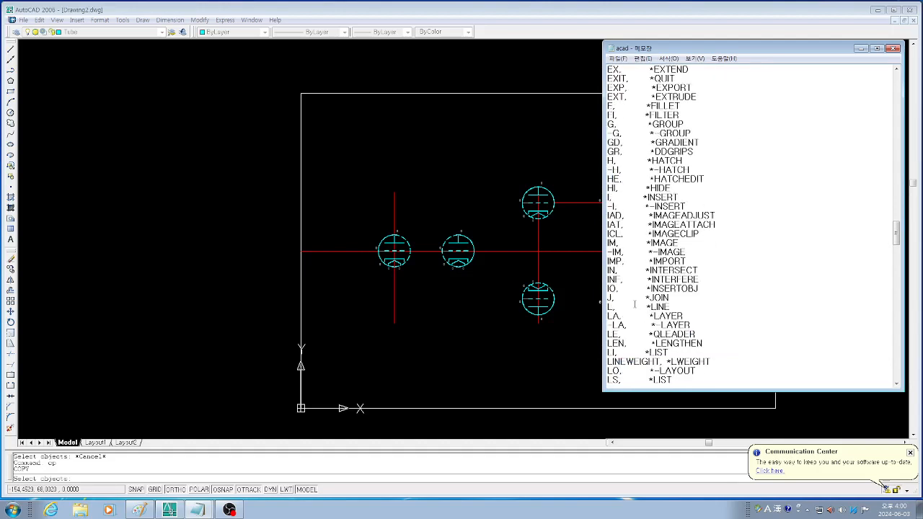
scroll(635, 304, down, 3)
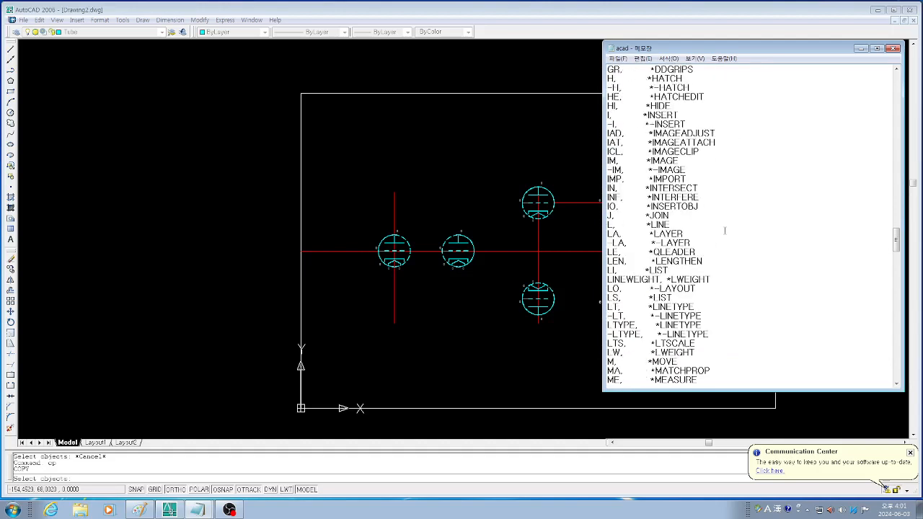
scroll(640, 368, down, 1)
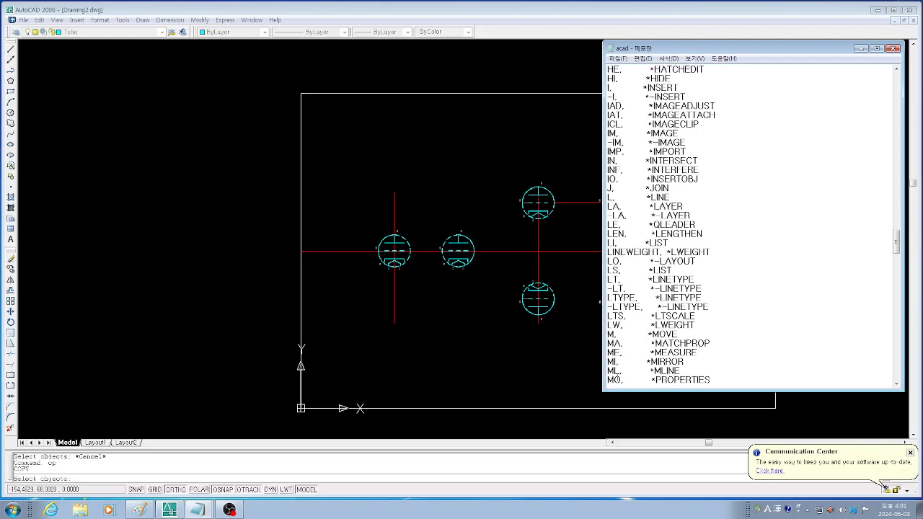
scroll(618, 377, down, 2)
scroll(618, 371, down, 12)
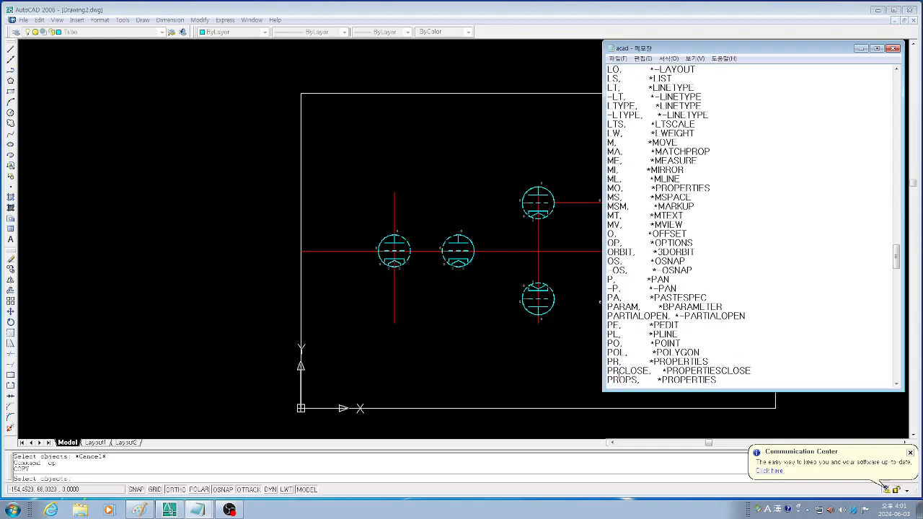
scroll(619, 372, down, 17)
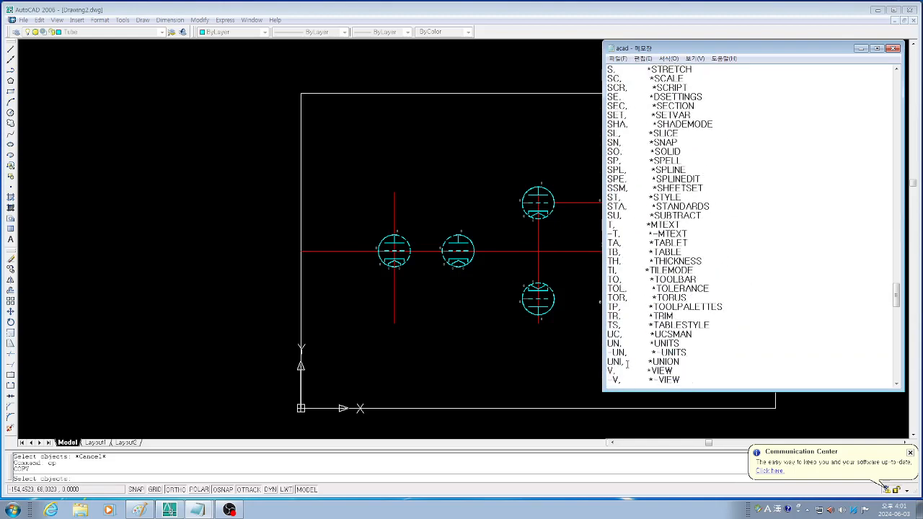
scroll(634, 356, down, 4)
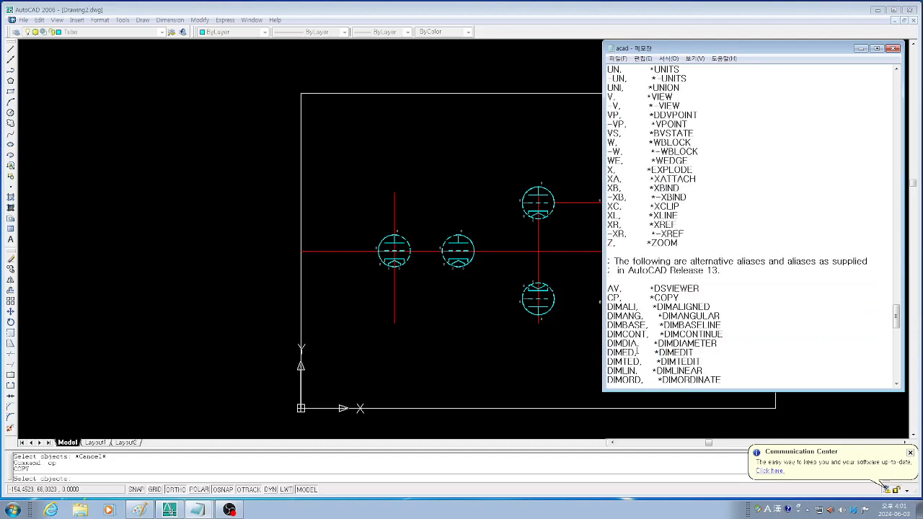
Look back at the WBLOCK and TRIM aliases in the list and close the acad.pgp file
scroll(628, 246, up, 2)
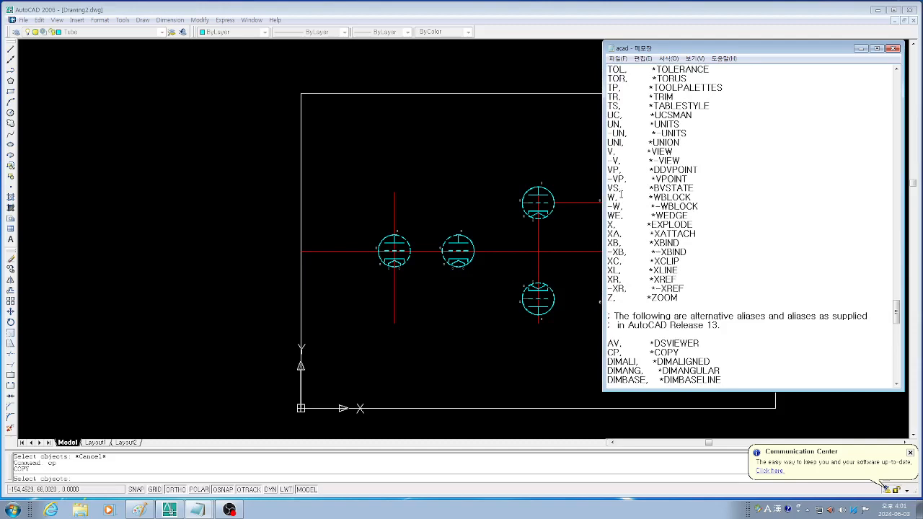
scroll(627, 184, up, 3)
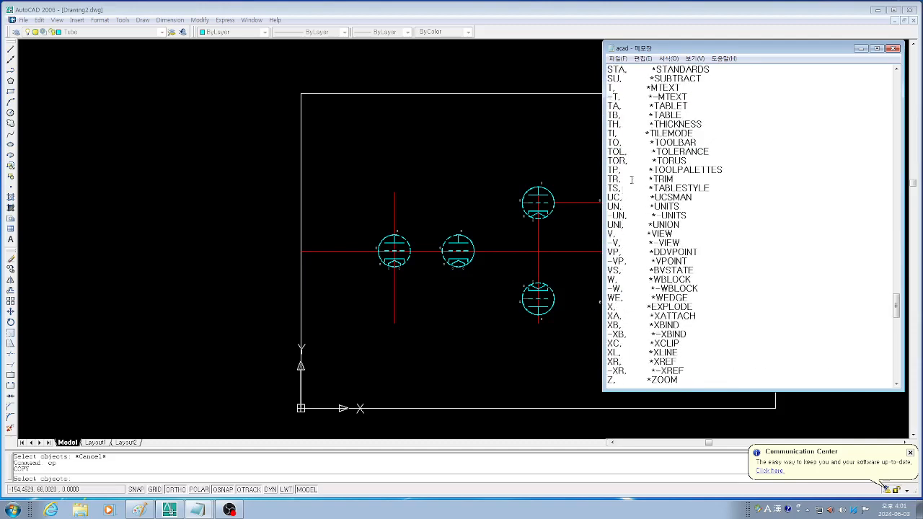
click(617, 58)
click(632, 141)
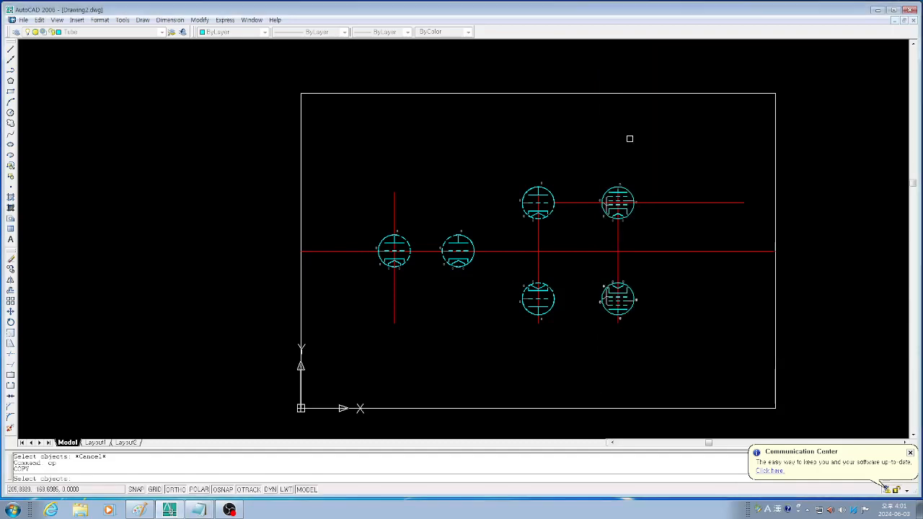